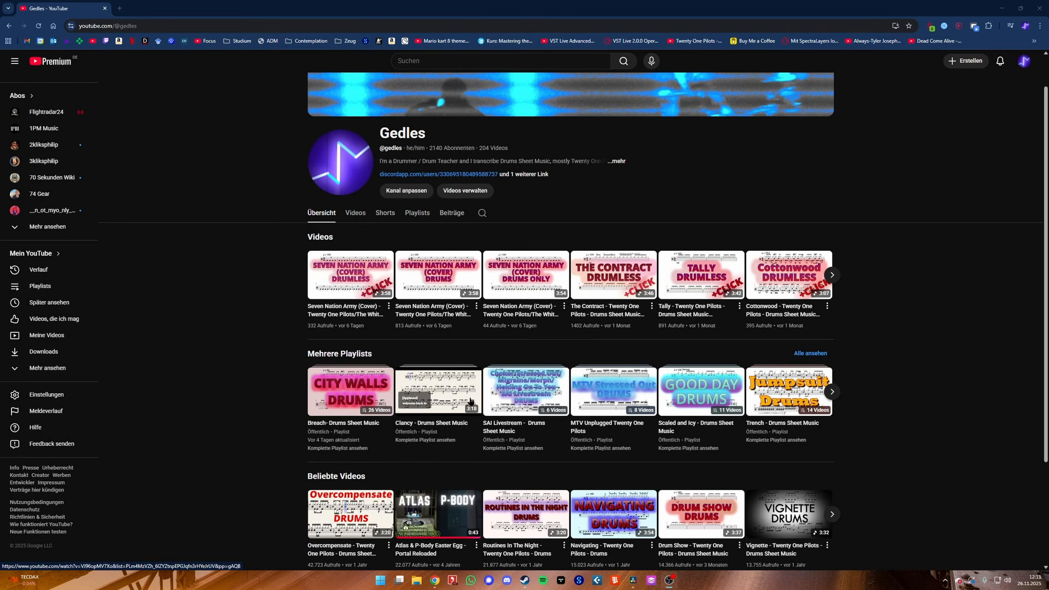
pyautogui.scroll(-1, 274, 394)
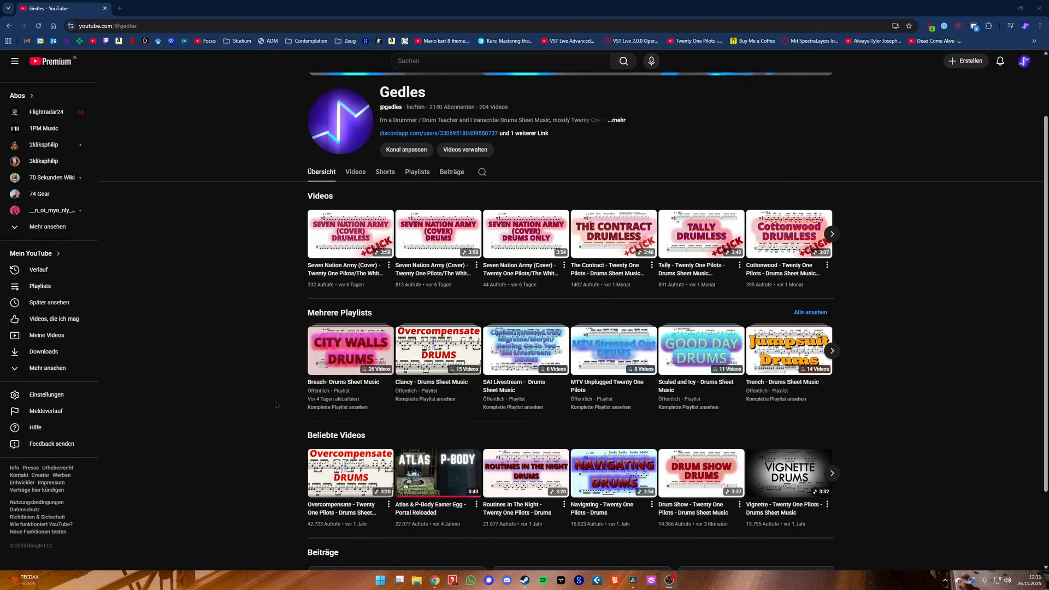
pyautogui.scroll(-1, 276, 405)
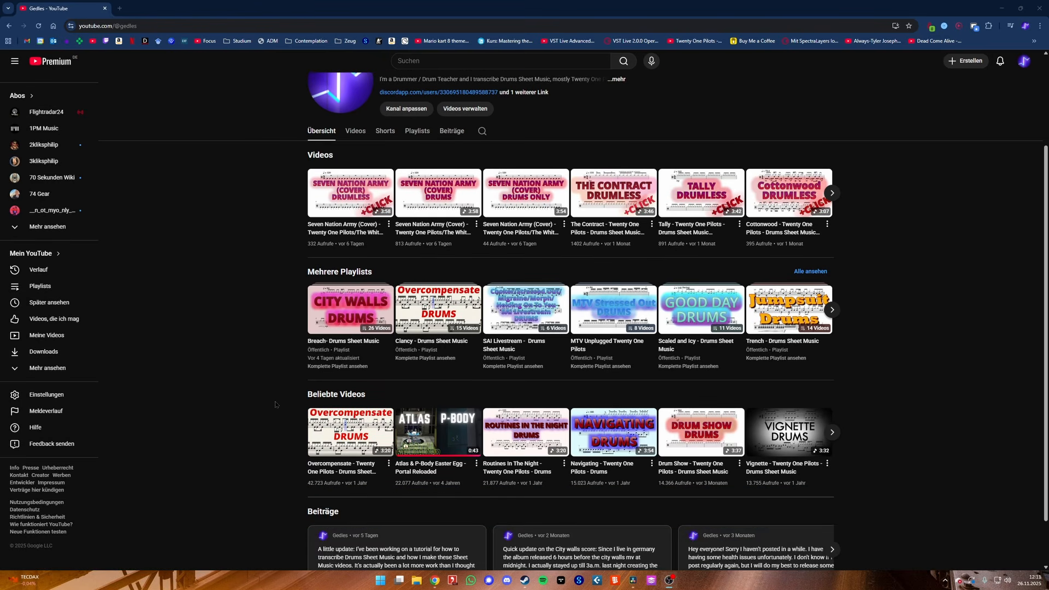
pyautogui.scroll(1, 275, 405)
pyautogui.scroll(1, 276, 405)
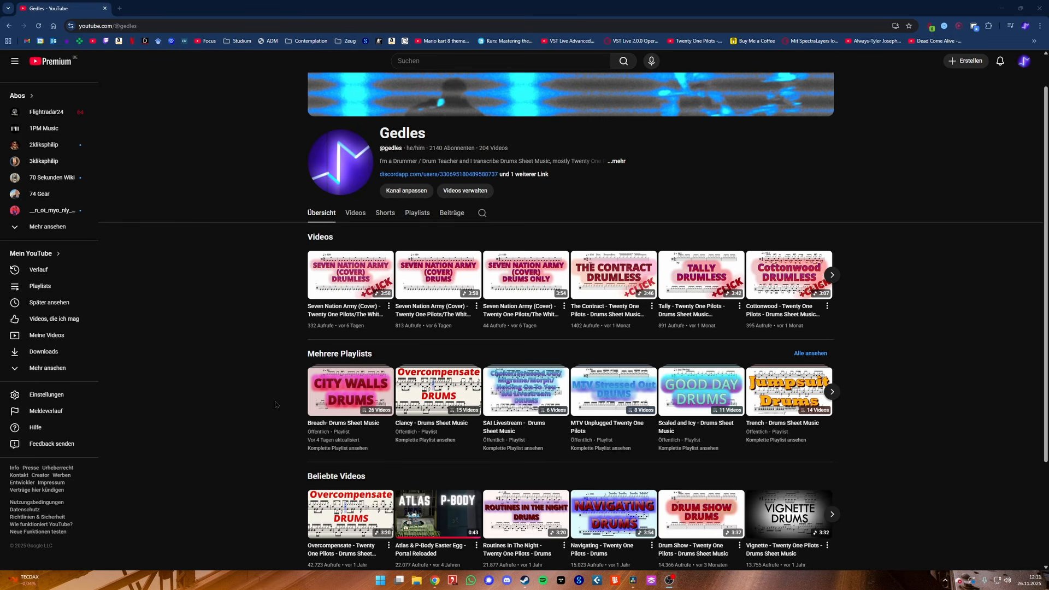
pyautogui.scroll(-1, 275, 405)
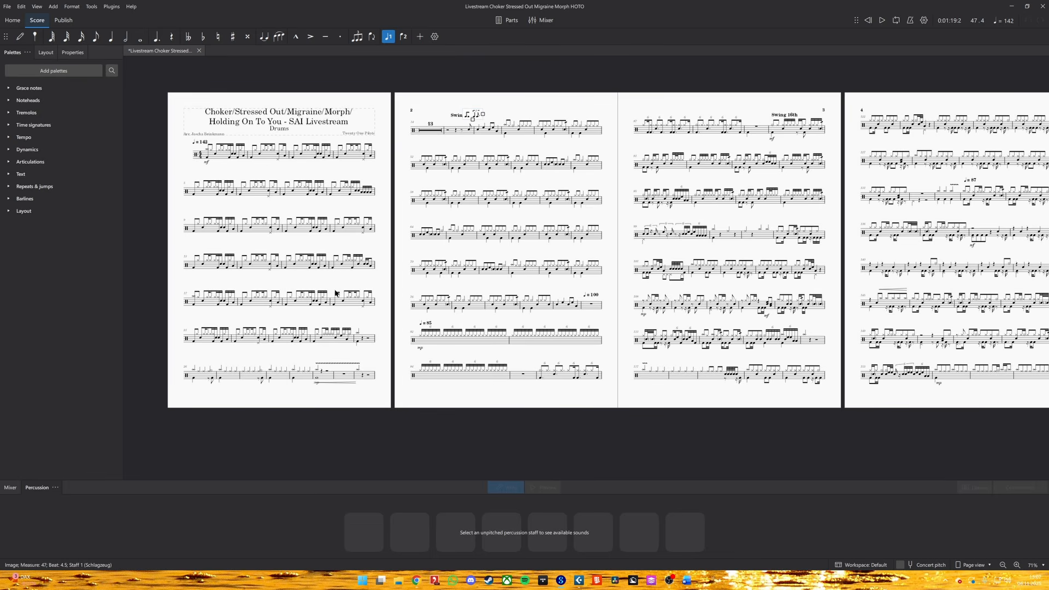
# Switch to the MuseScore website in Chrome and open the list of older MuseScore 4.0+ releases for all platforms
pyautogui.moveTo(417, 579)
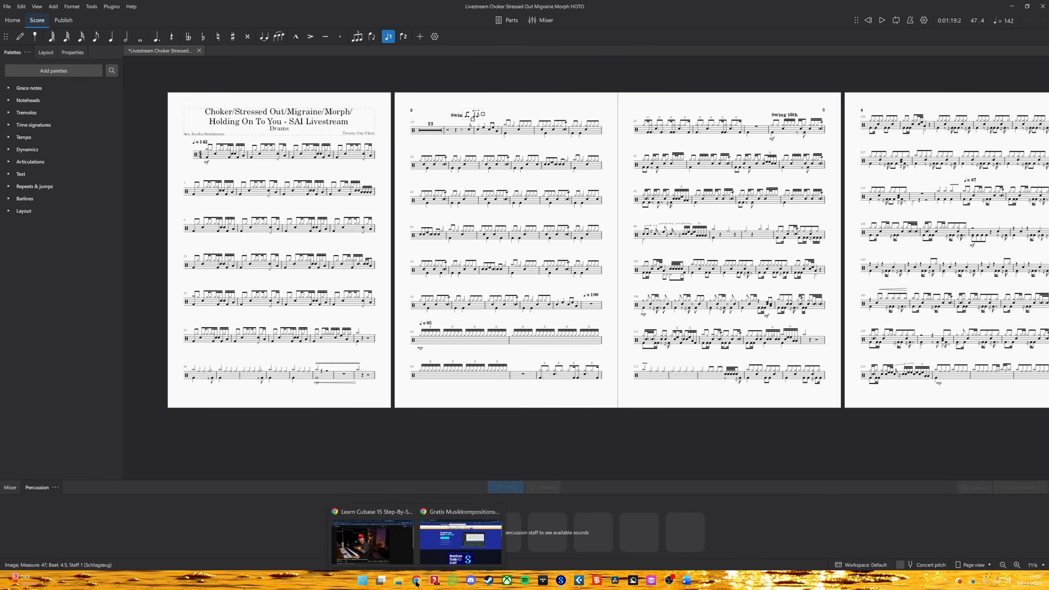
pyautogui.click(444, 550)
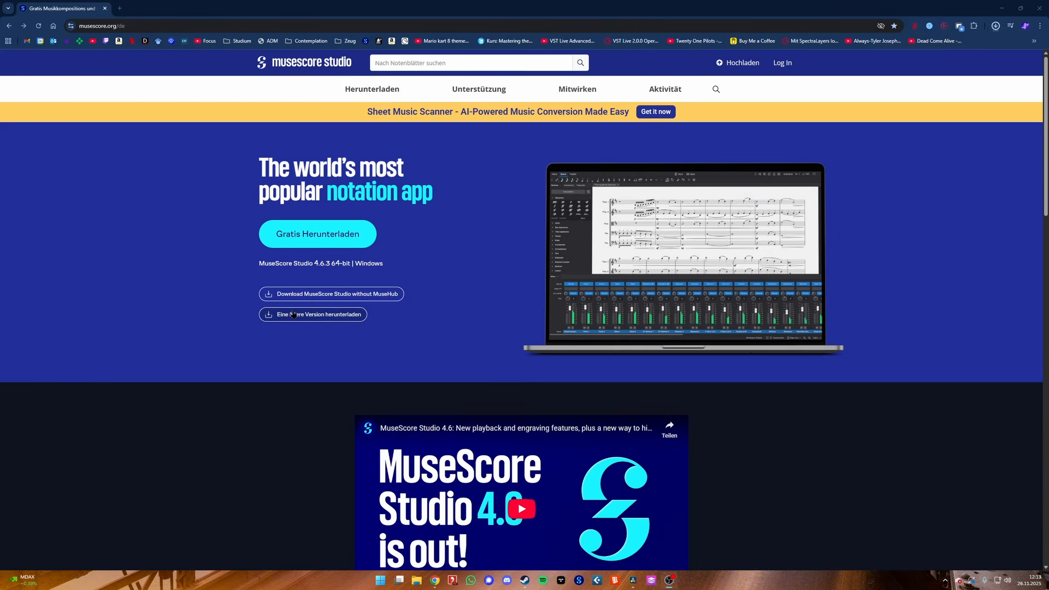
pyautogui.click(331, 316)
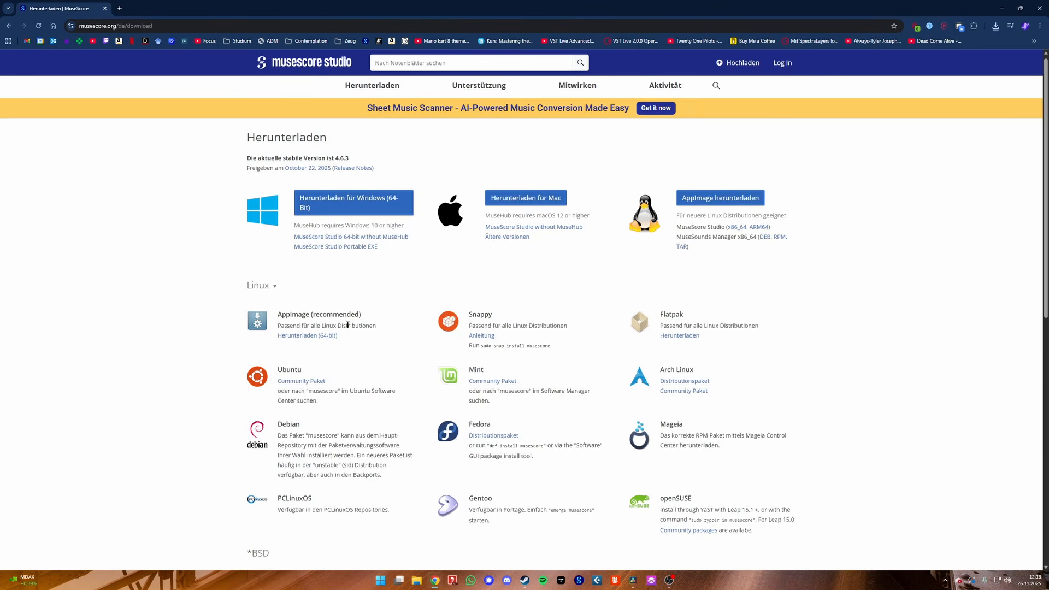
pyautogui.scroll(-6, 341, 319)
pyautogui.click(320, 320)
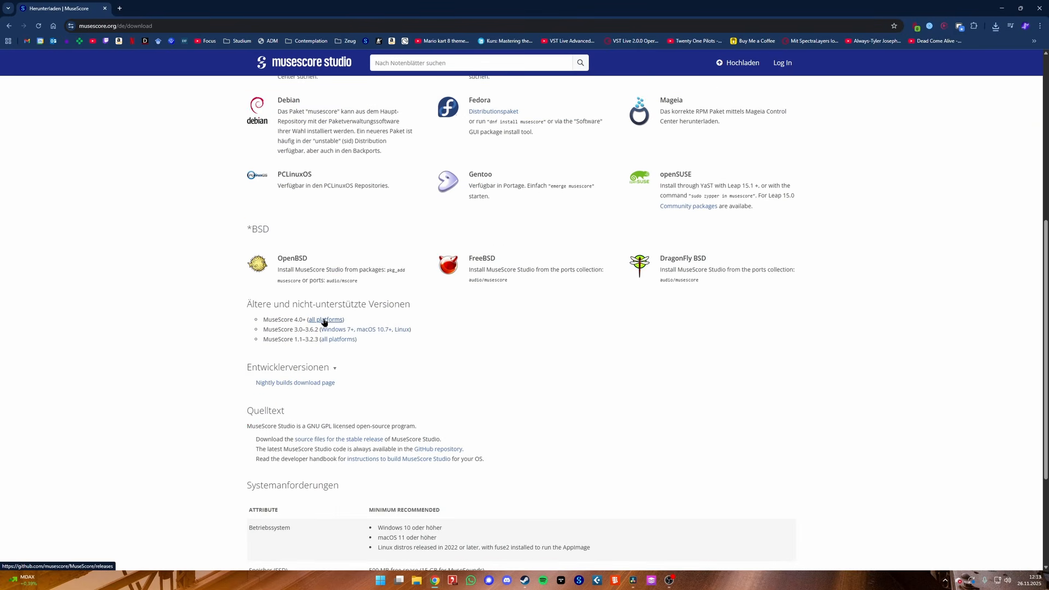
# Find the MuseScore Studio 4.5.2 release on GitHub and download MuseScore-Studio-4.5.2.251141402-x86_64.msi
pyautogui.scroll(-20, 324, 319)
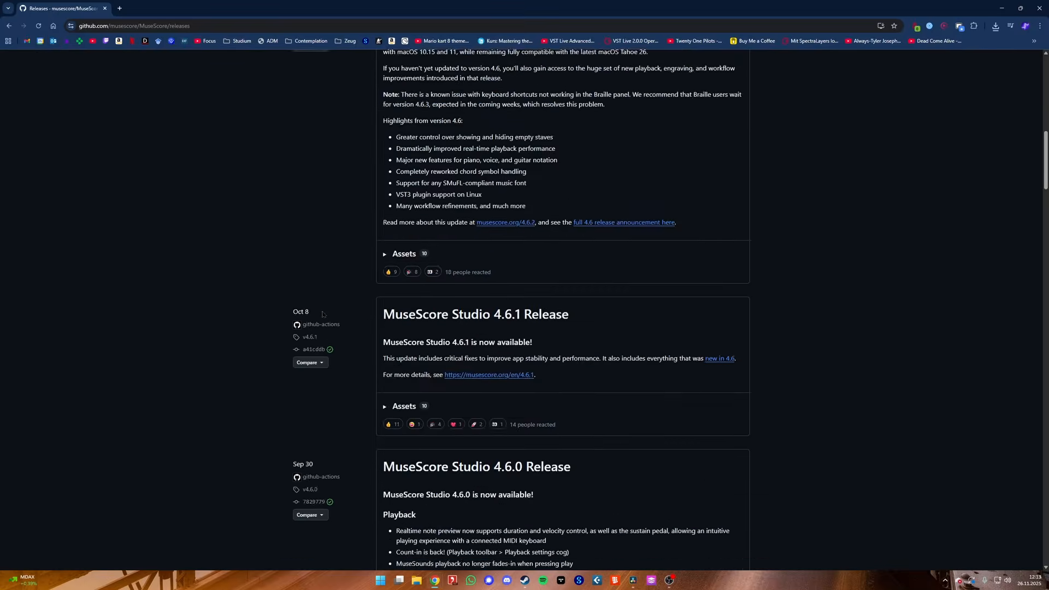
pyautogui.scroll(-3, 328, 305)
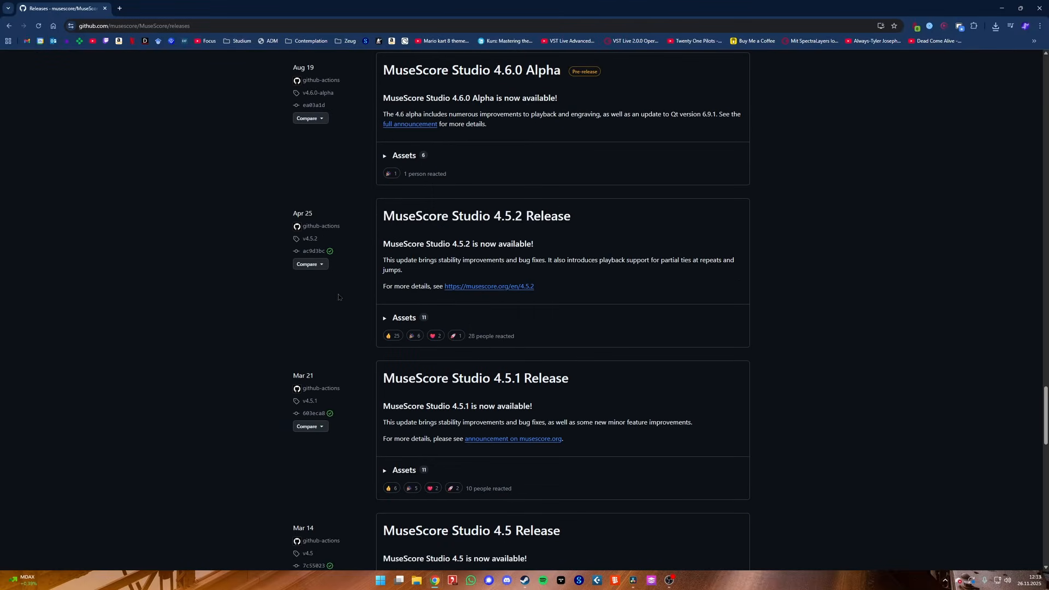
pyautogui.click(462, 216)
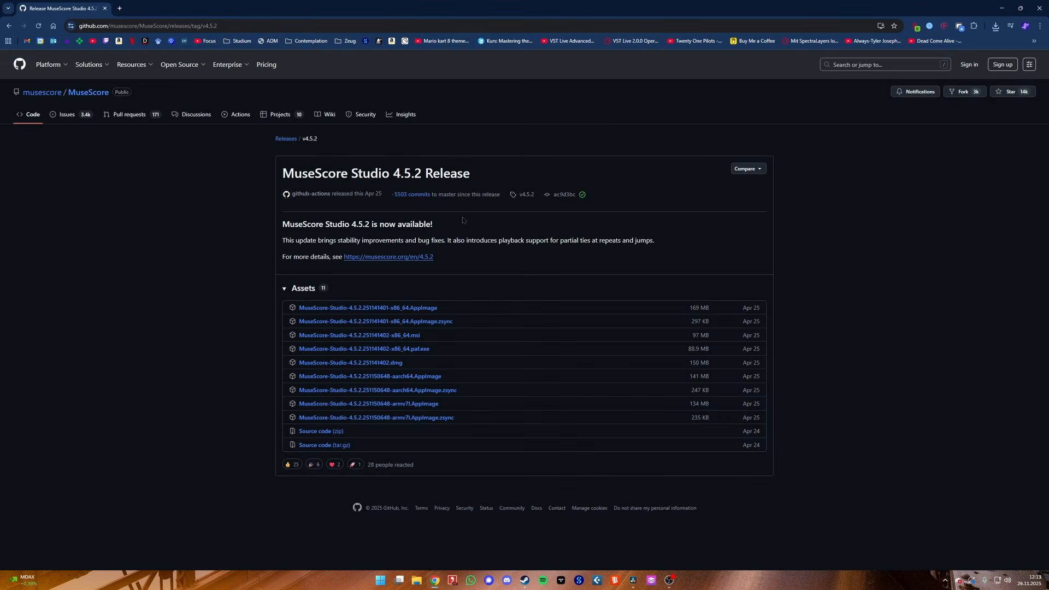
pyautogui.click(358, 336)
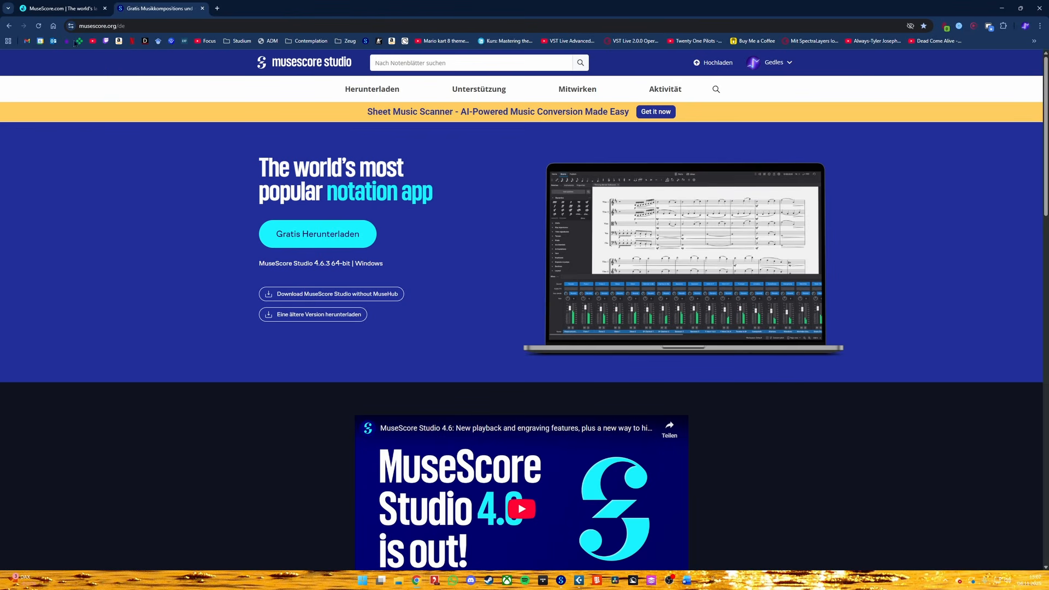
pyautogui.click(60, 8)
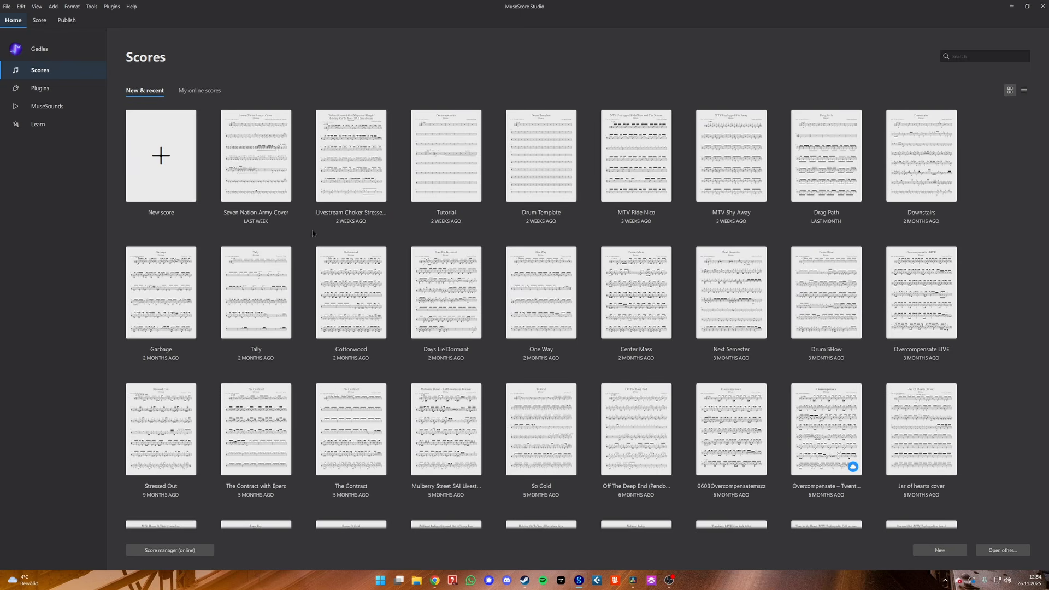
# In MuseScore Studio, create a new score with Drum Kit (large) from the unpitched percussion family
pyautogui.click(160, 188)
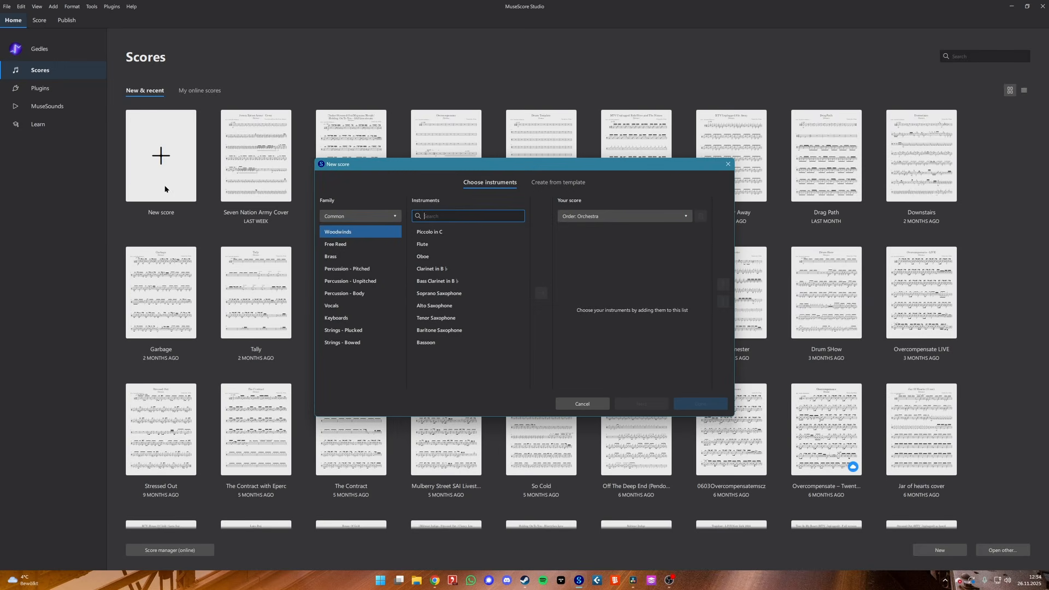
pyautogui.click(354, 282)
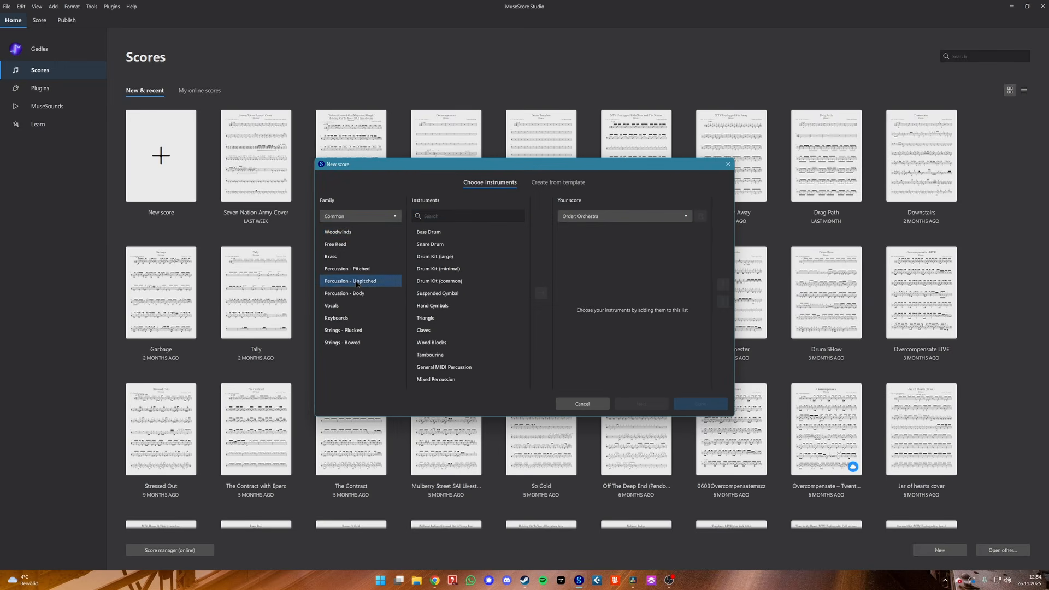
pyautogui.click(438, 260)
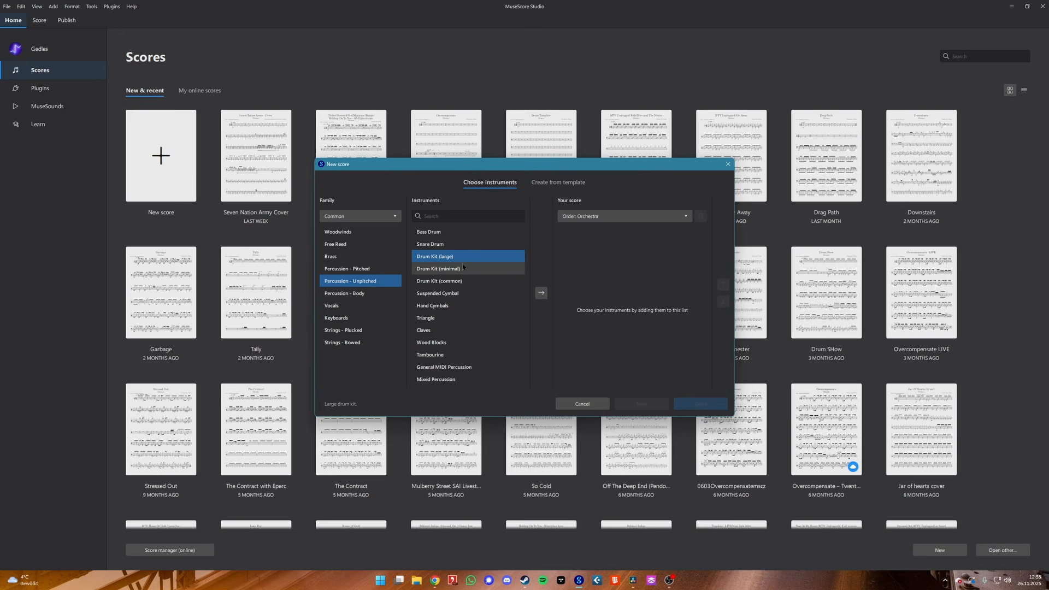
pyautogui.click(541, 293)
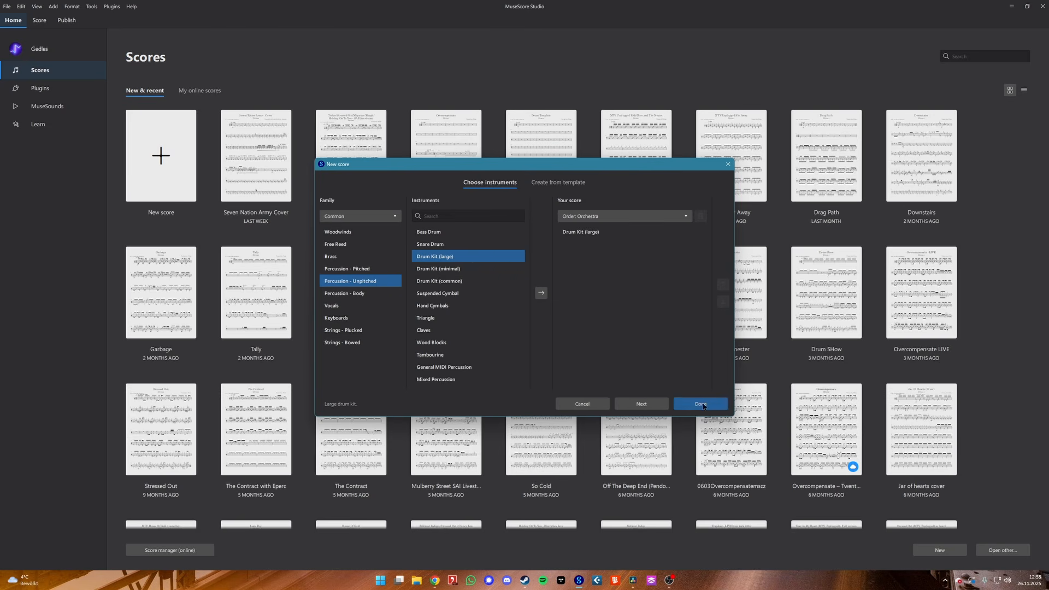
pyautogui.click(713, 402)
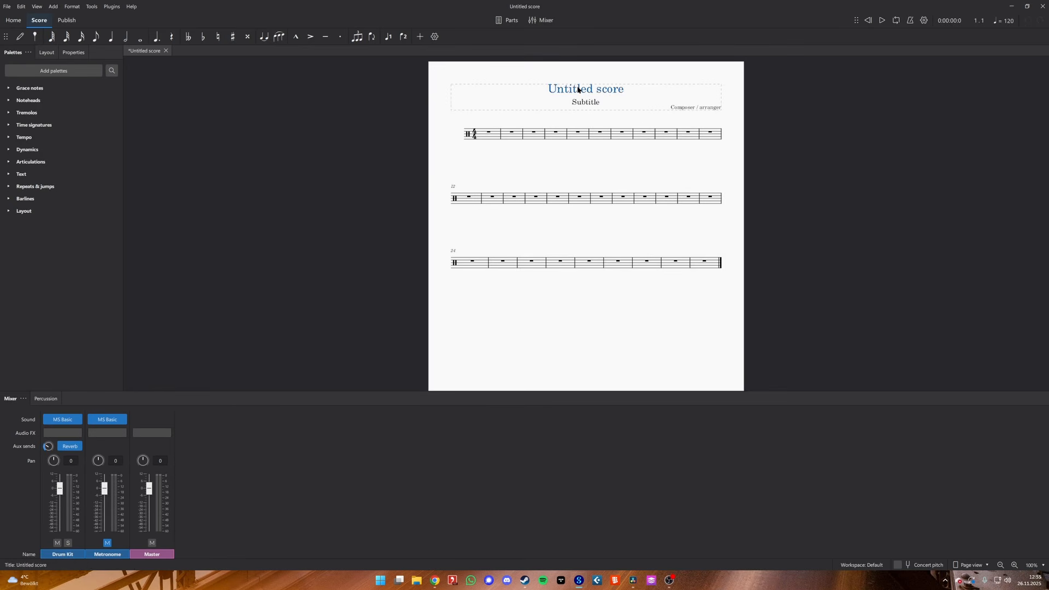
# Replace the score's title with "Drum Template" and its subtitle with "Drums"
pyautogui.doubleClick(580, 87)
pyautogui.moveTo(623, 89); pyautogui.dragTo(549, 92)
pyautogui.write('Drum Template')
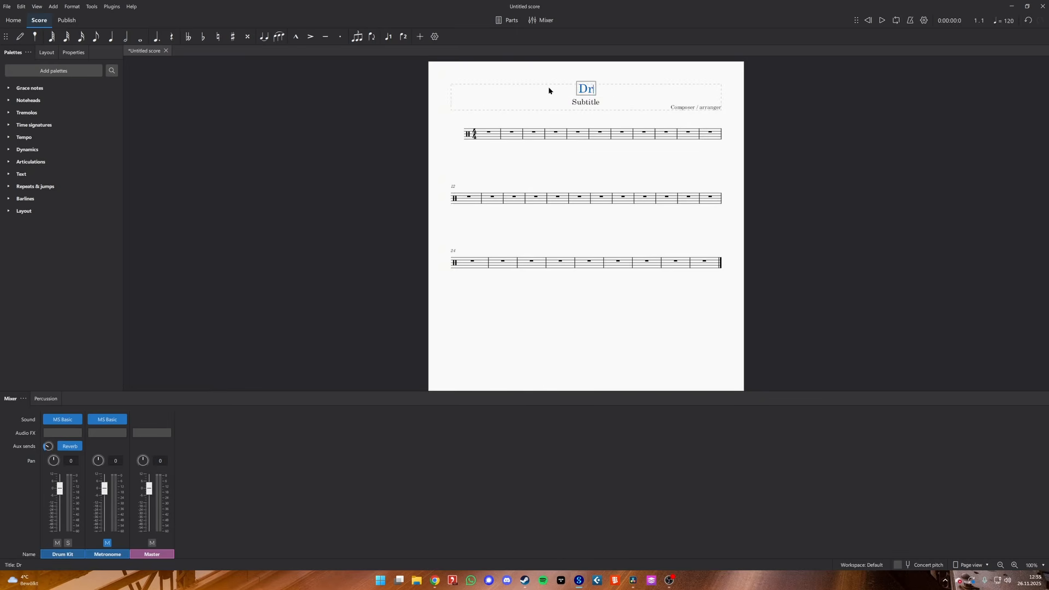
pyautogui.click(579, 101)
pyautogui.doubleClick(581, 103)
pyautogui.moveTo(573, 102); pyautogui.dragTo(602, 104)
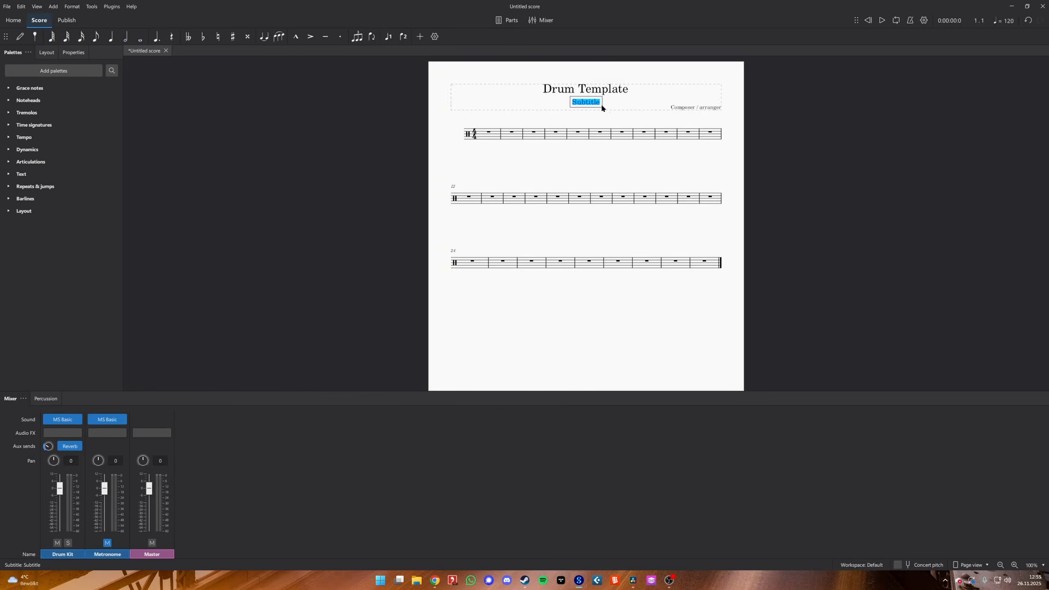
pyautogui.write('Drums')
# Replace the composer/arranger text in the title frame with "Twenty One Pilots"
pyautogui.click(678, 112)
pyautogui.doubleClick(677, 108)
pyautogui.moveTo(674, 108); pyautogui.dragTo(726, 113)
pyautogui.write('Twenty One Pilots')
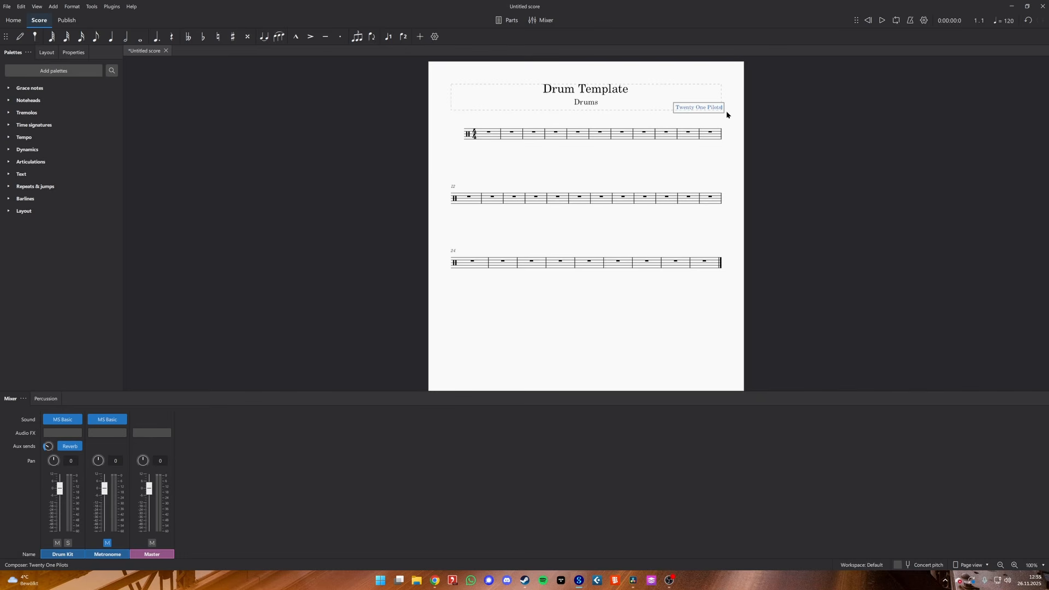
pyautogui.click(651, 164)
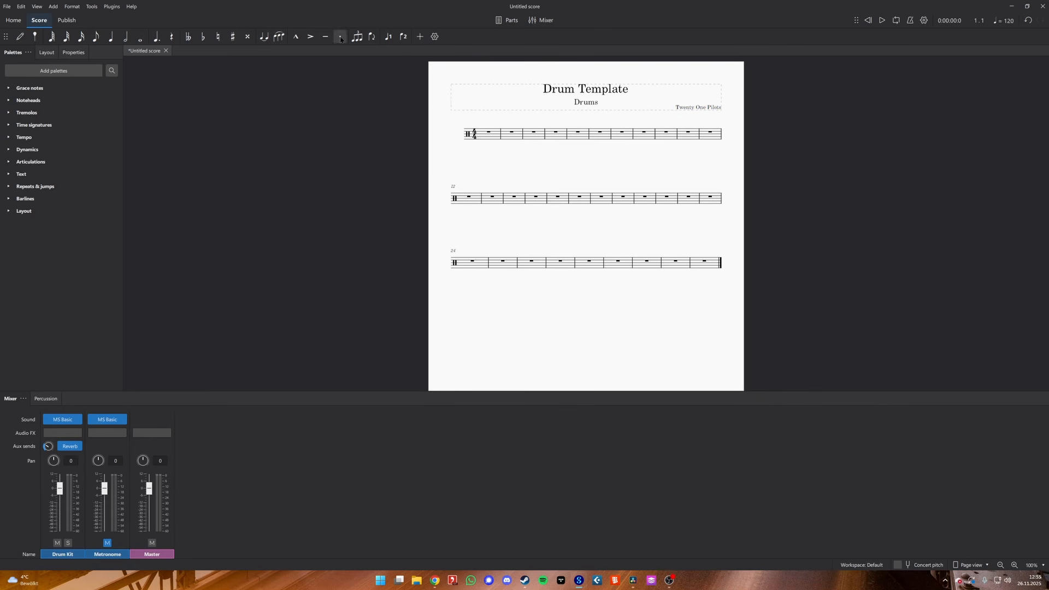
# Add a lyricist text to the title frame reading "Arr." followed by the arranger's full name
pyautogui.click(419, 37)
pyautogui.moveTo(435, 102)
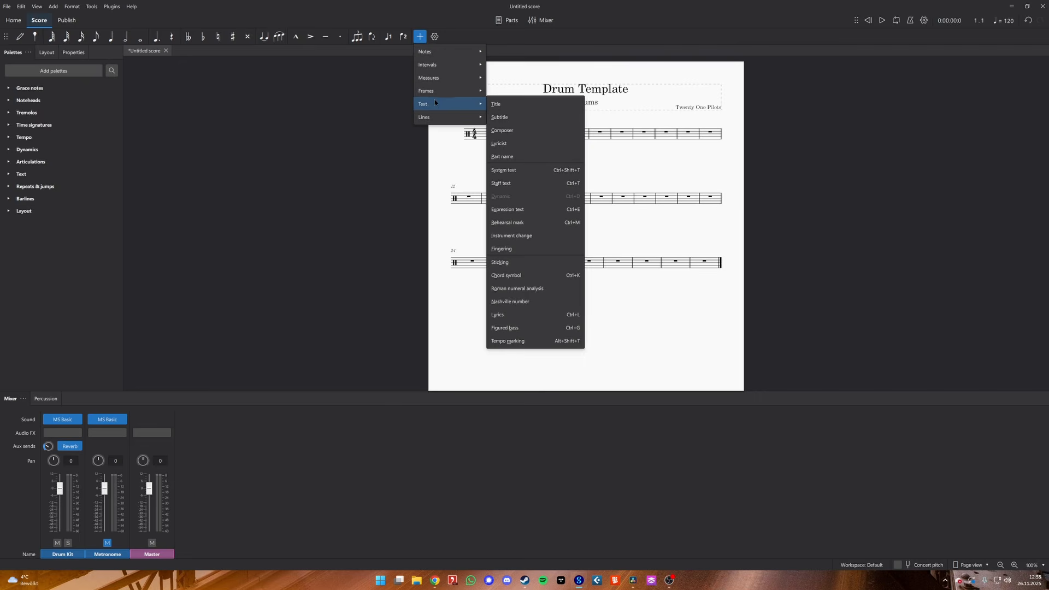
pyautogui.click(515, 144)
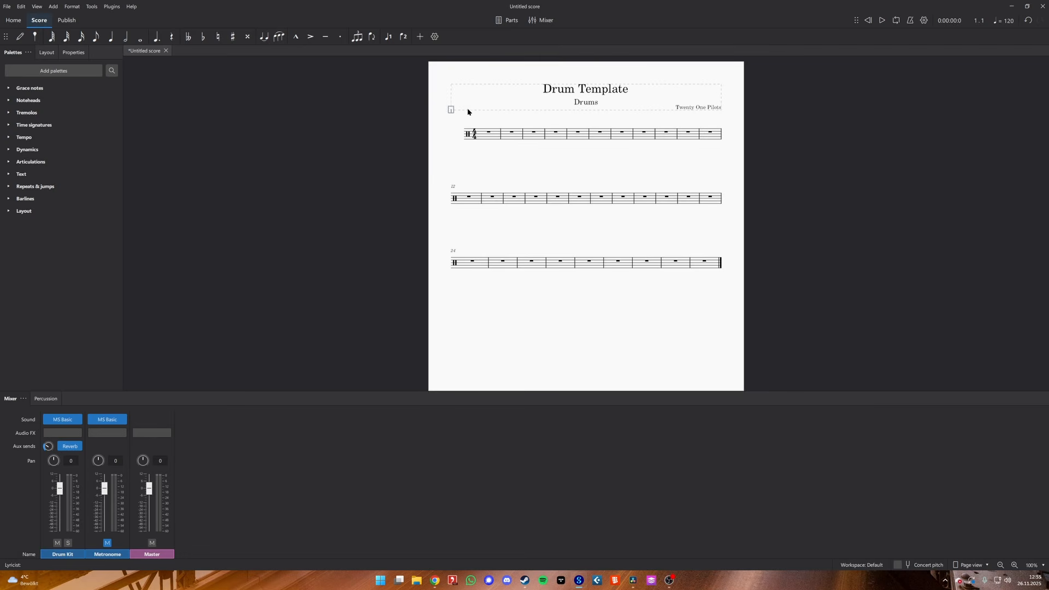
pyautogui.write('Arr. Joscha Brinkmann')
pyautogui.scroll(-1, 494, 171)
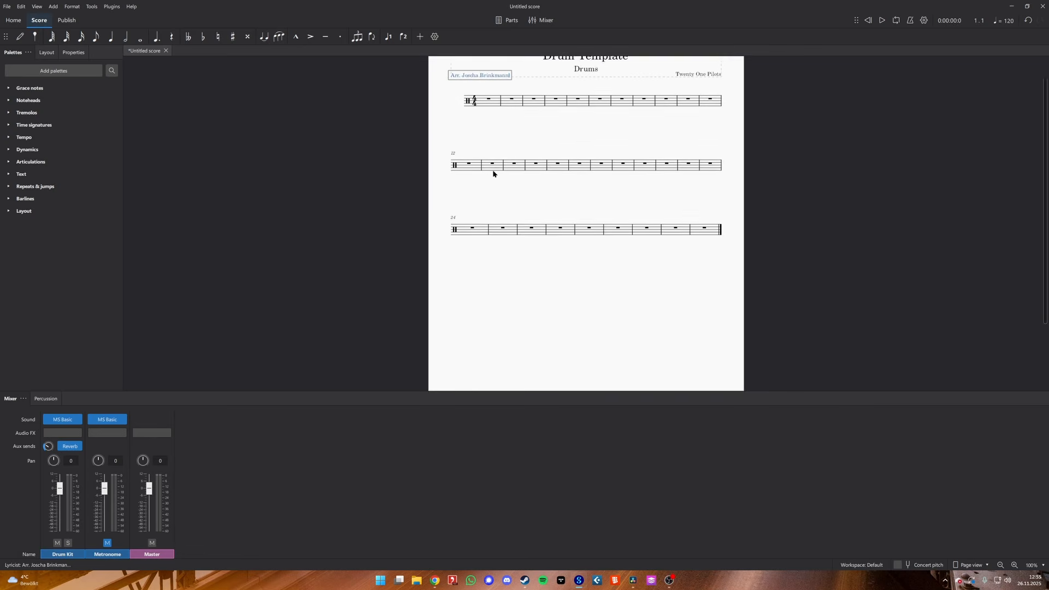
pyautogui.click(480, 142)
pyautogui.scroll(1, 481, 146)
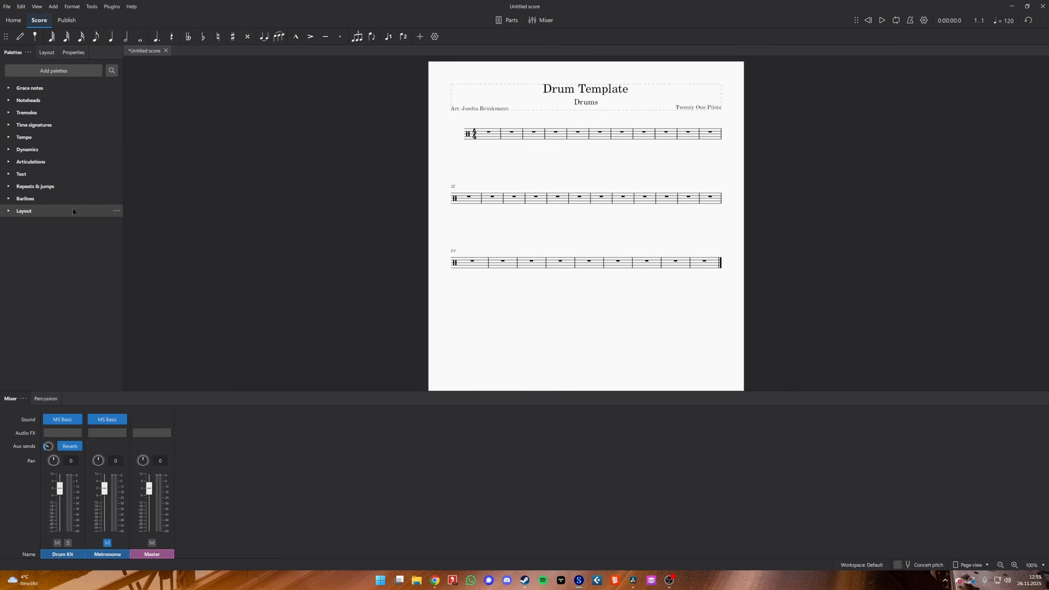
pyautogui.click(116, 211)
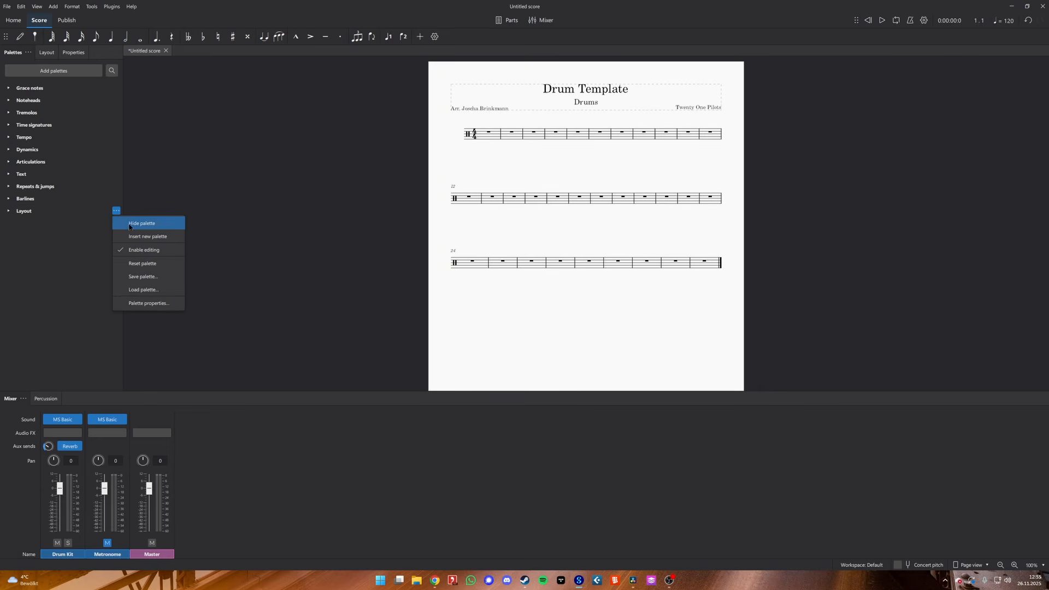
pyautogui.click(156, 202)
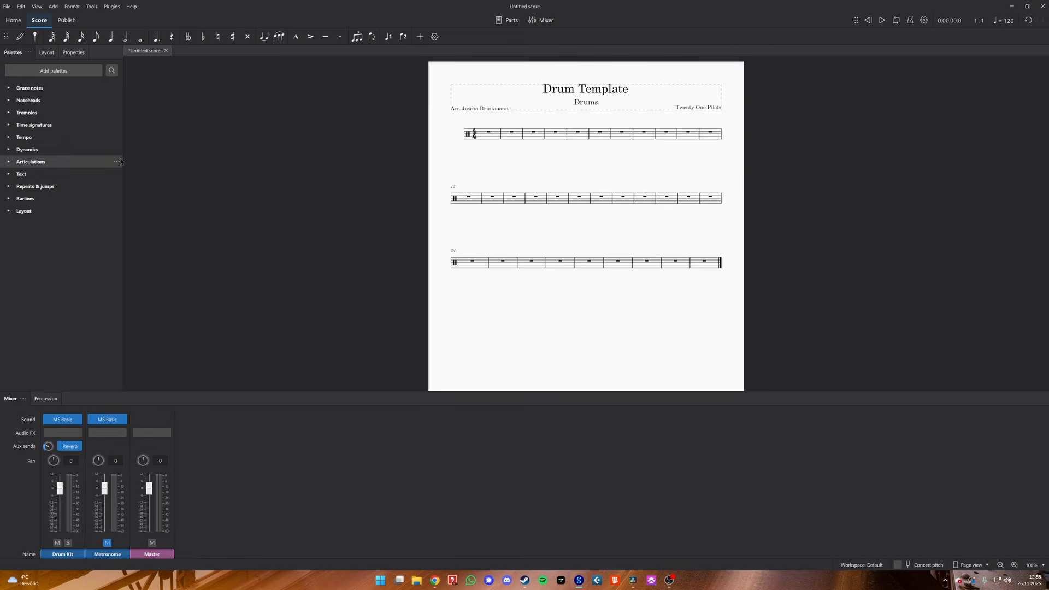
pyautogui.click(56, 72)
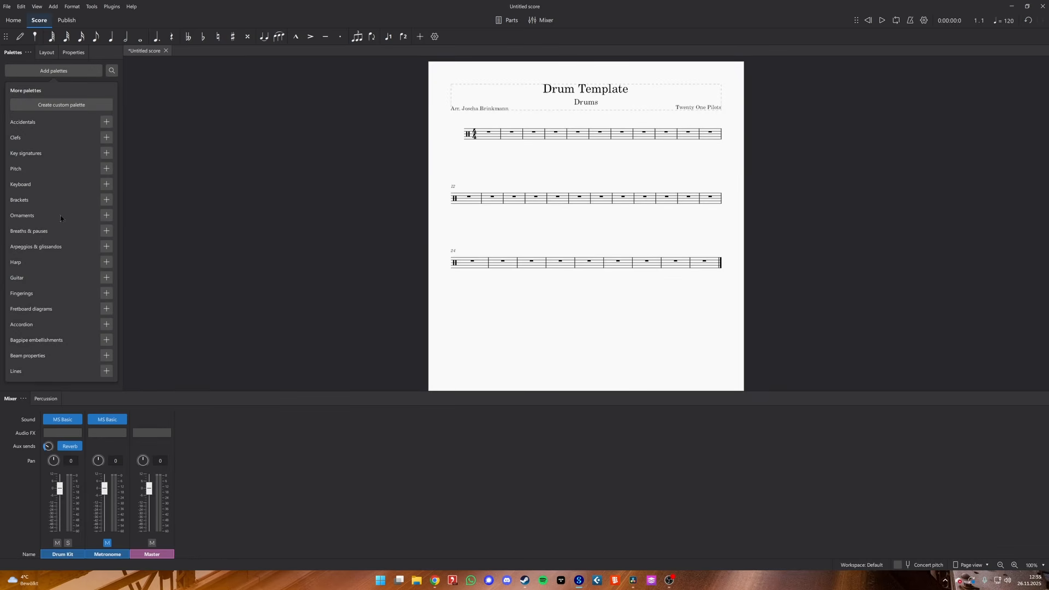
pyautogui.click(148, 139)
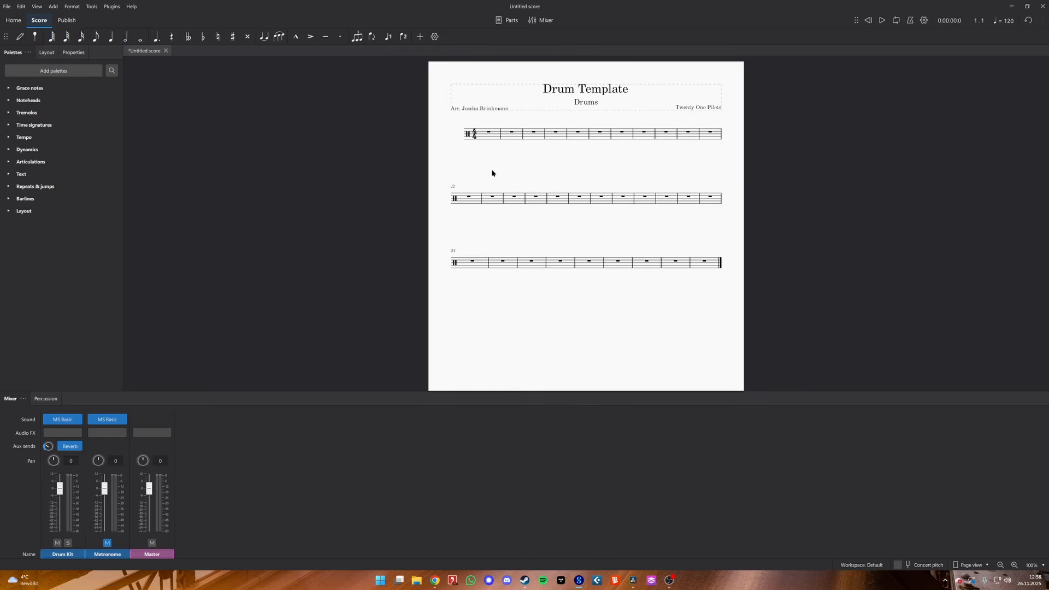
# Add a quarter note = 80 tempo marking to the first measure
pyautogui.click(492, 137)
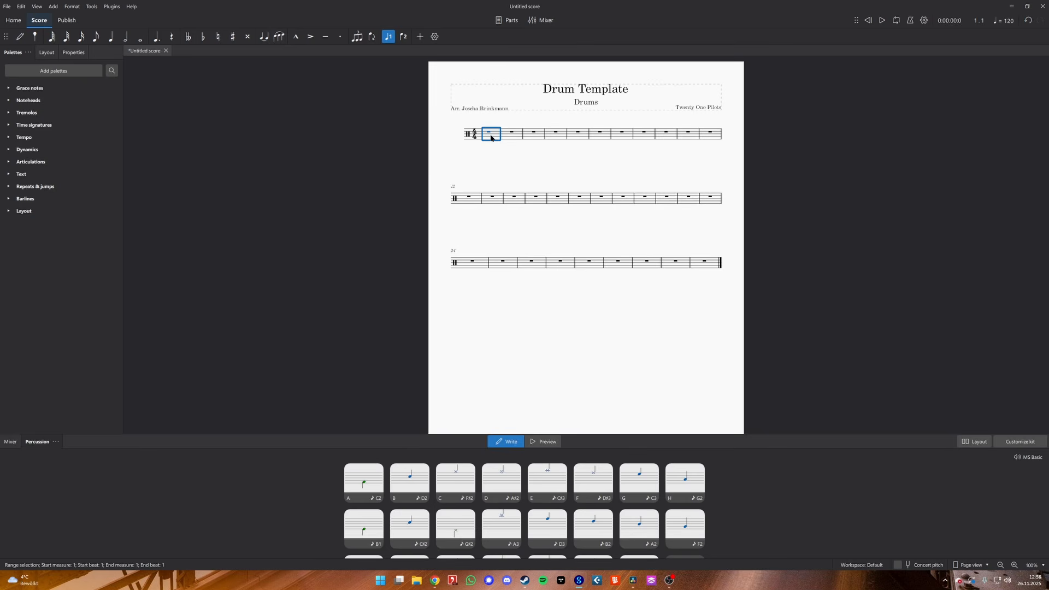
pyautogui.click(7, 137)
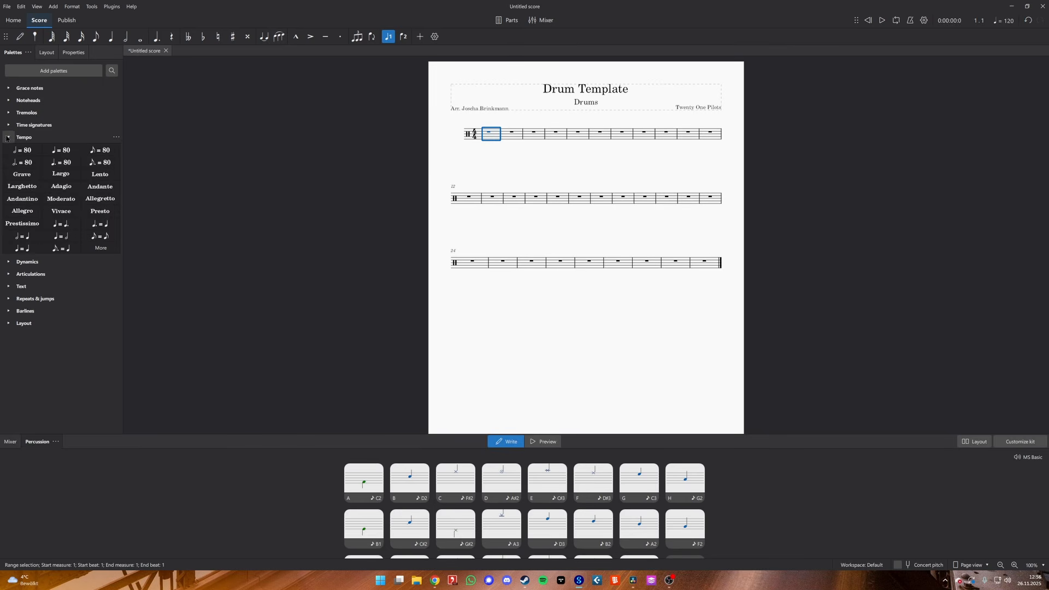
pyautogui.click(61, 150)
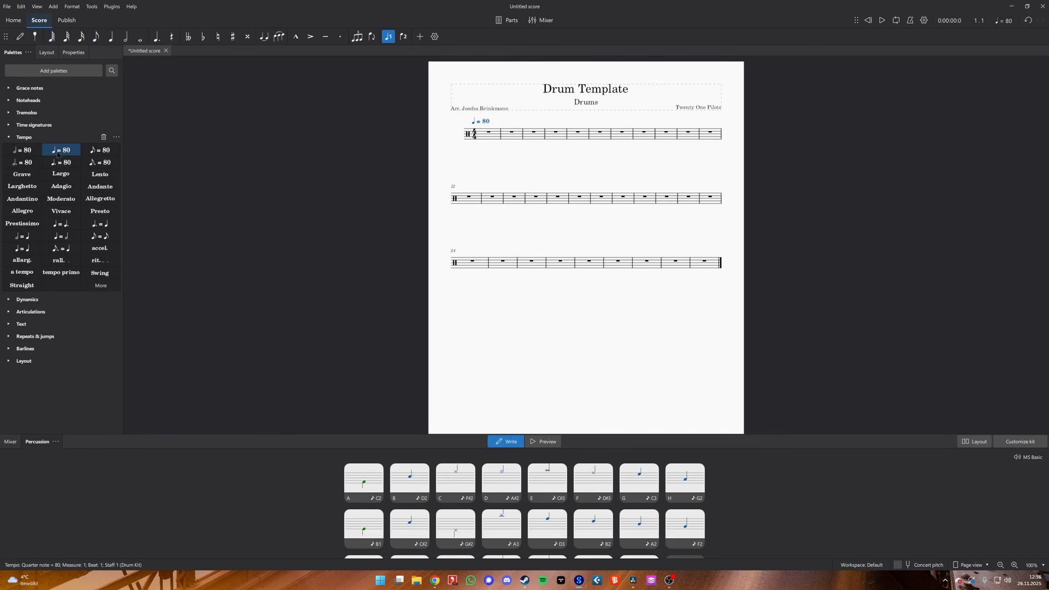
pyautogui.click(10, 137)
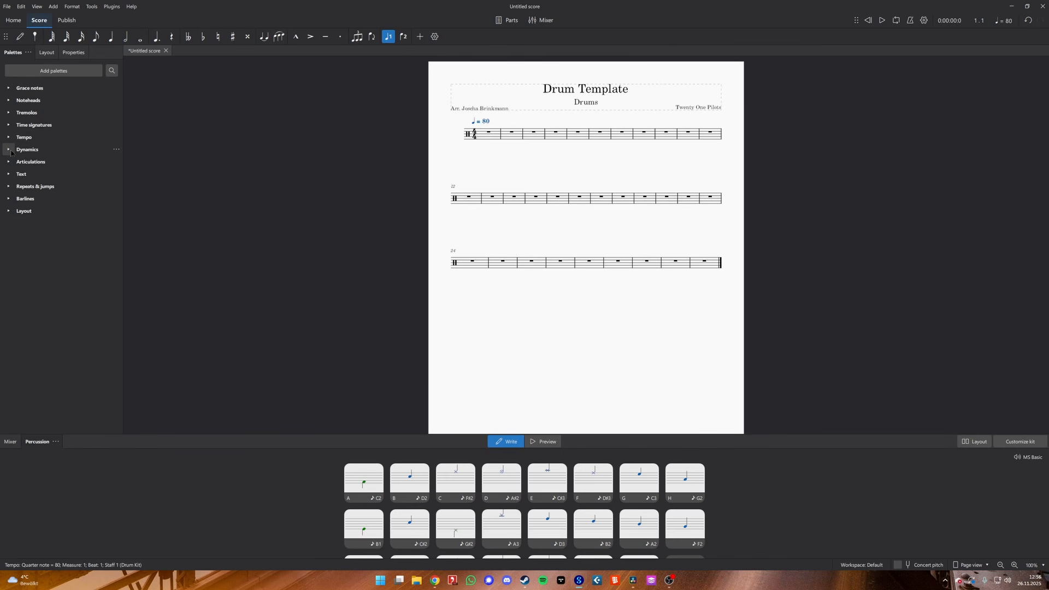
# Add an mf (mezzo-forte) dynamic marking to the first measure of the drum staff
pyautogui.click(10, 151)
pyautogui.click(485, 137)
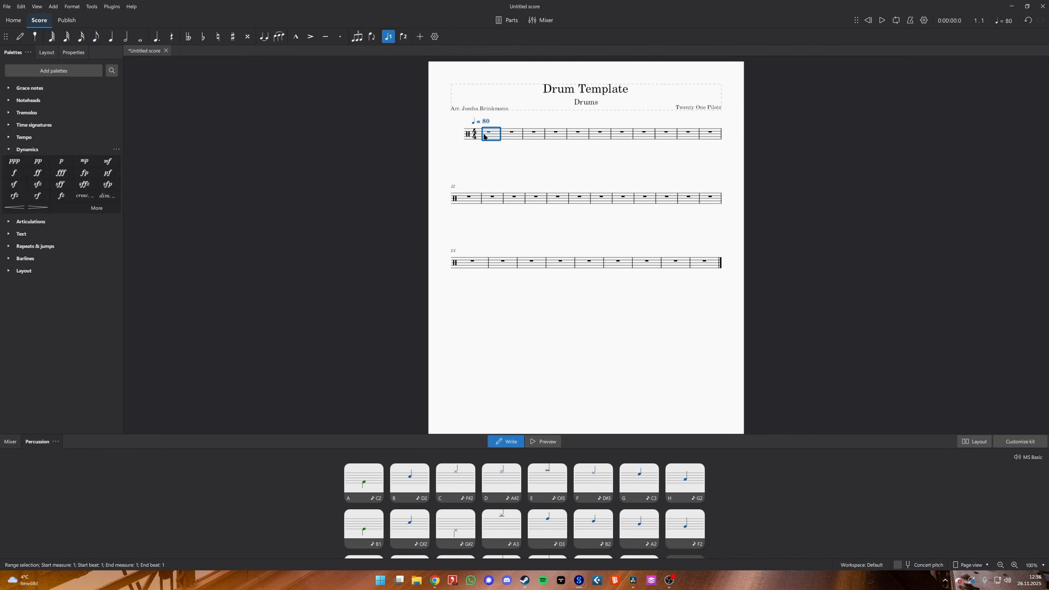
pyautogui.click(108, 161)
pyautogui.click(11, 153)
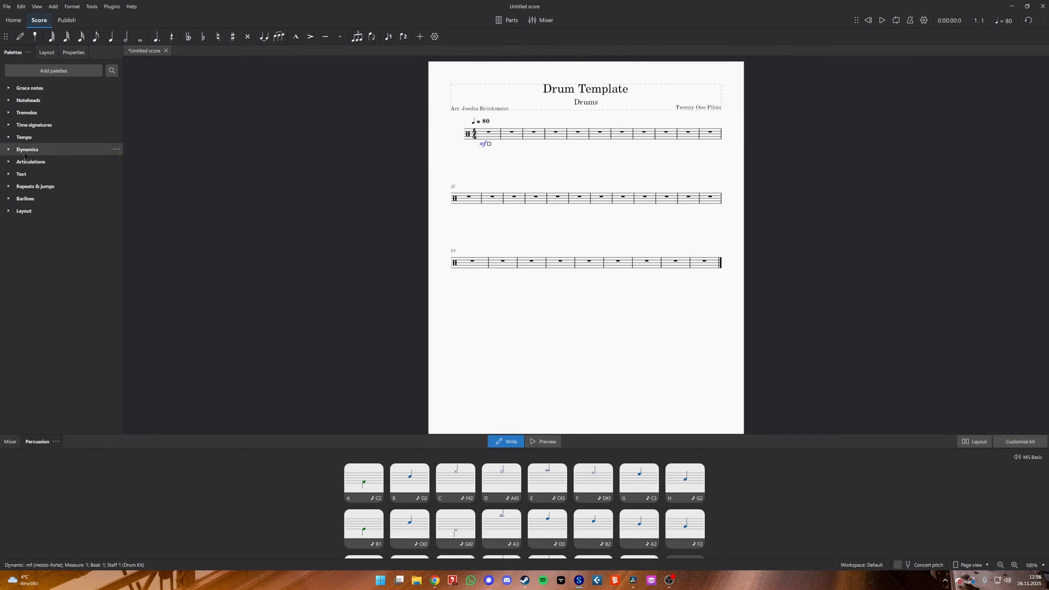
# Insert 100 measures at the end of the score and clear the selection
pyautogui.click(578, 199)
pyautogui.rightClick(578, 201)
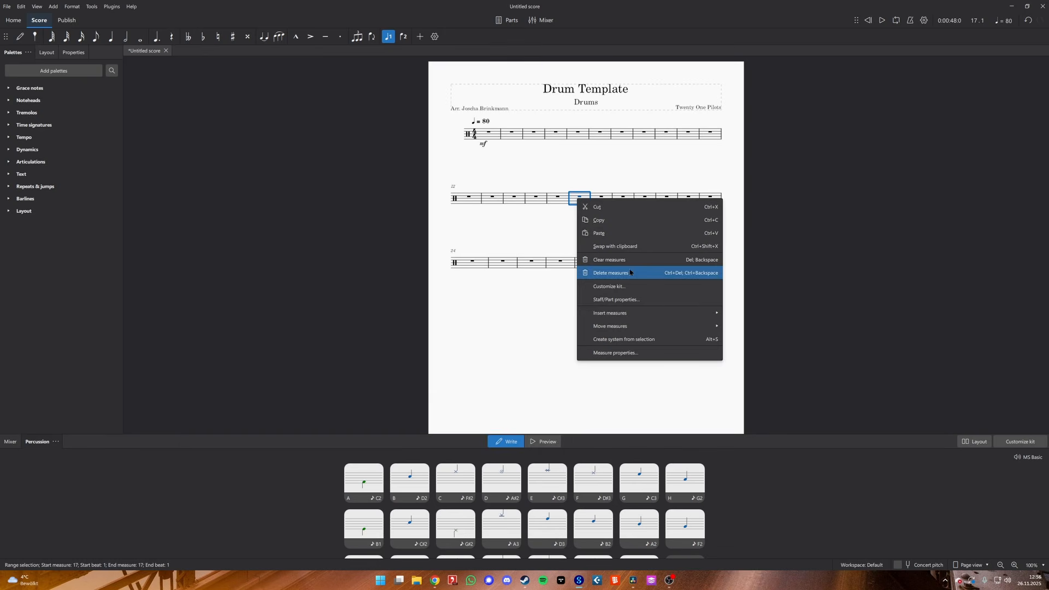
pyautogui.moveTo(647, 314)
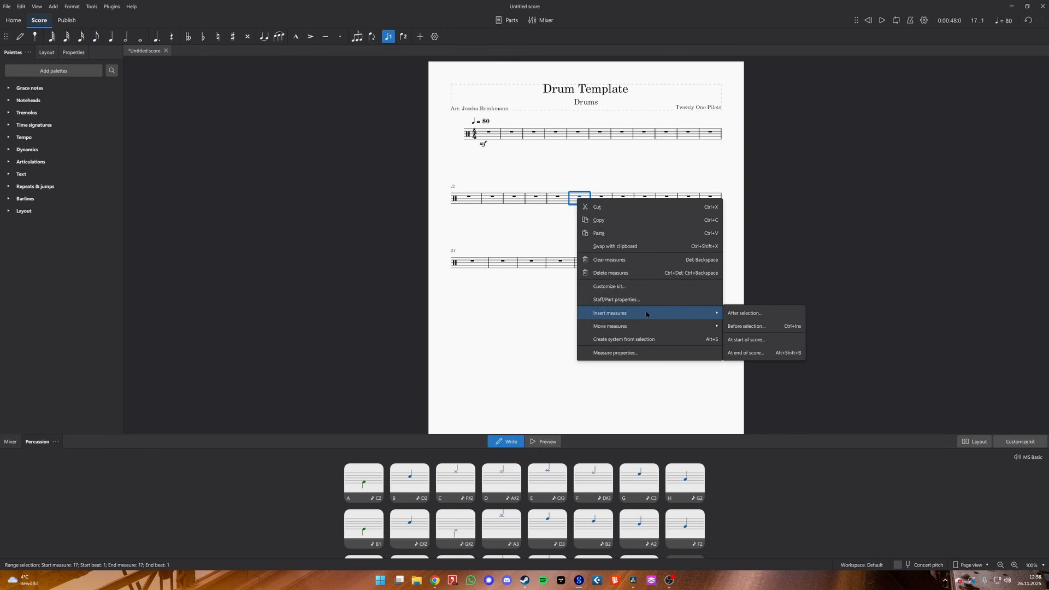
pyautogui.click(746, 353)
pyautogui.write('100')
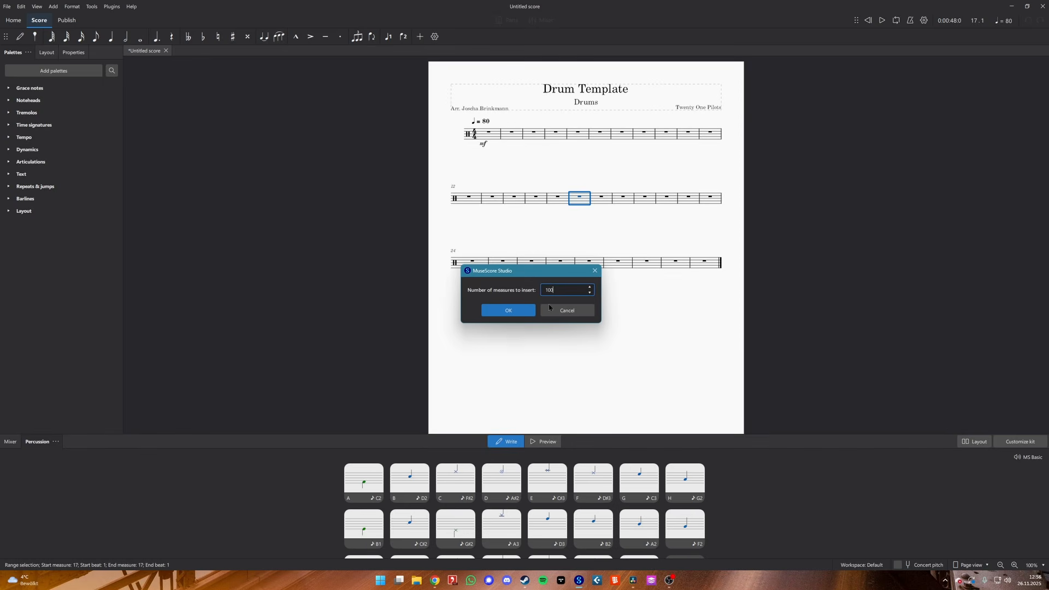
pyautogui.click(515, 311)
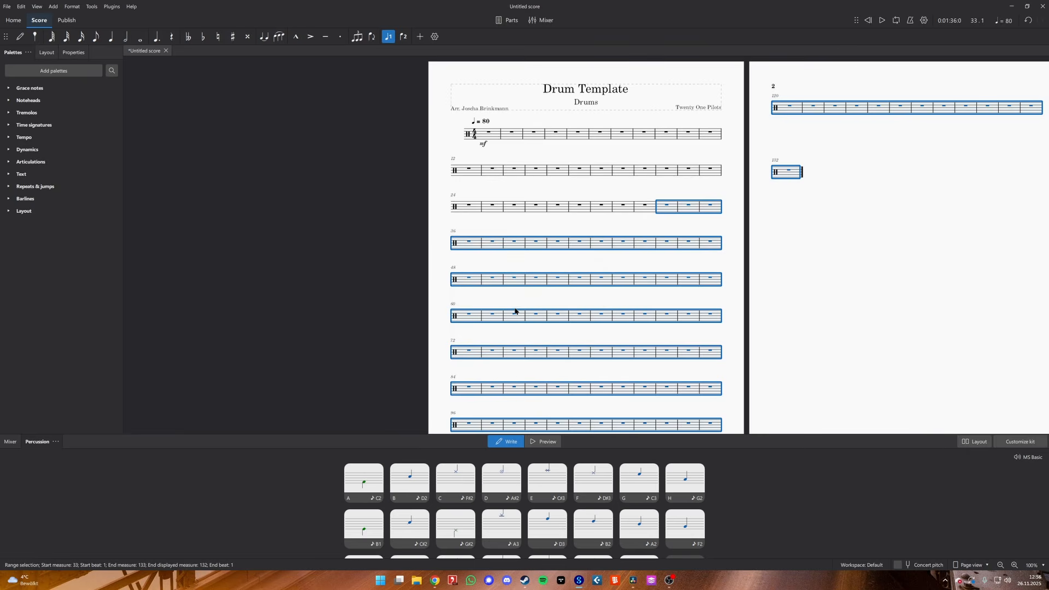
pyautogui.click(549, 230)
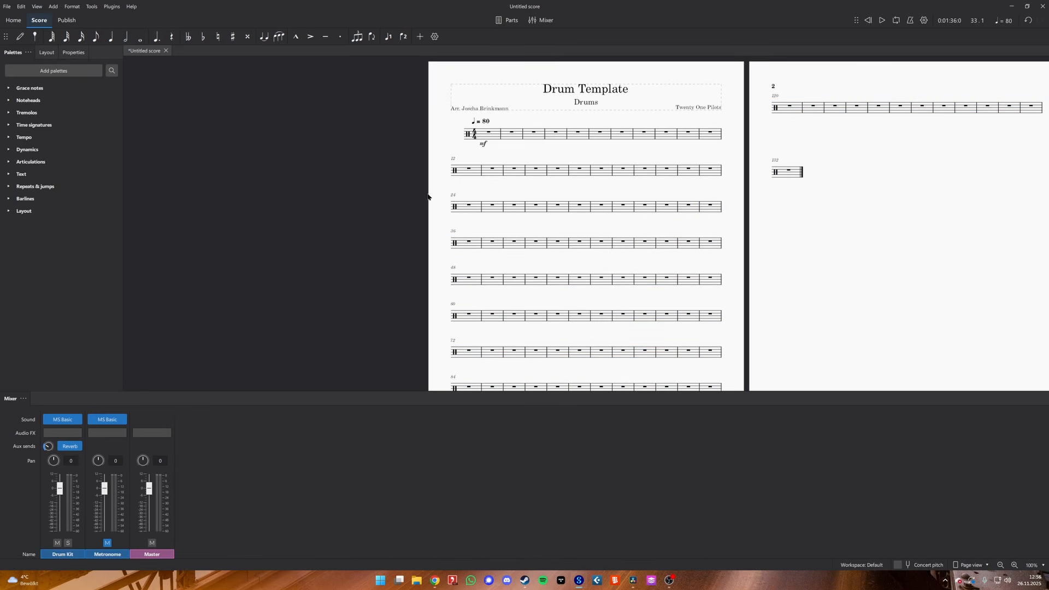
# In the score's rest style, set the default vertical offset to 2 spaces with matching rests merged
pyautogui.click(71, 7)
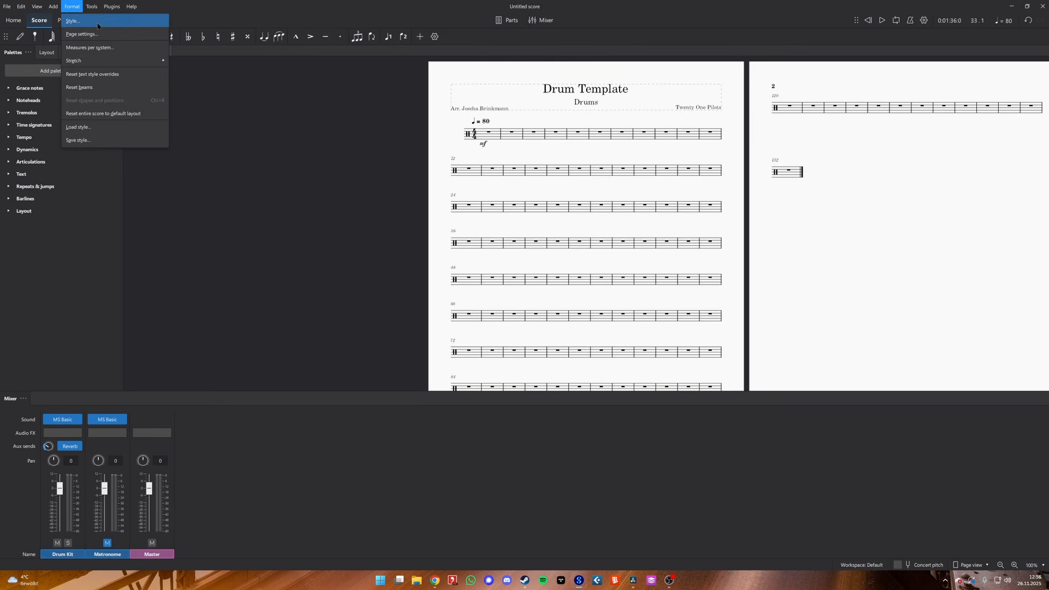
pyautogui.click(98, 26)
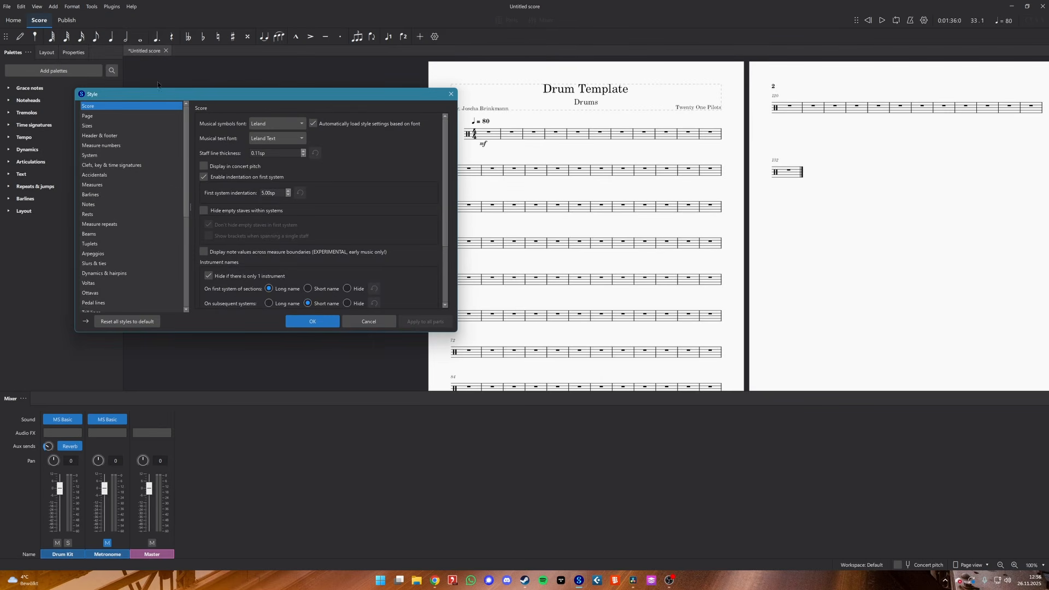
pyautogui.click(127, 235)
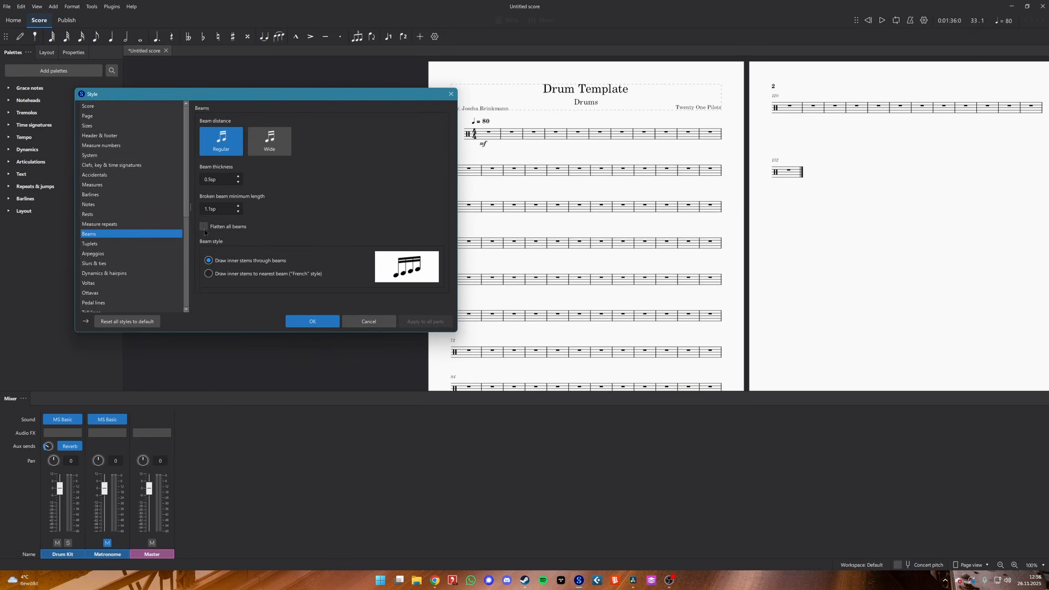
pyautogui.click(143, 214)
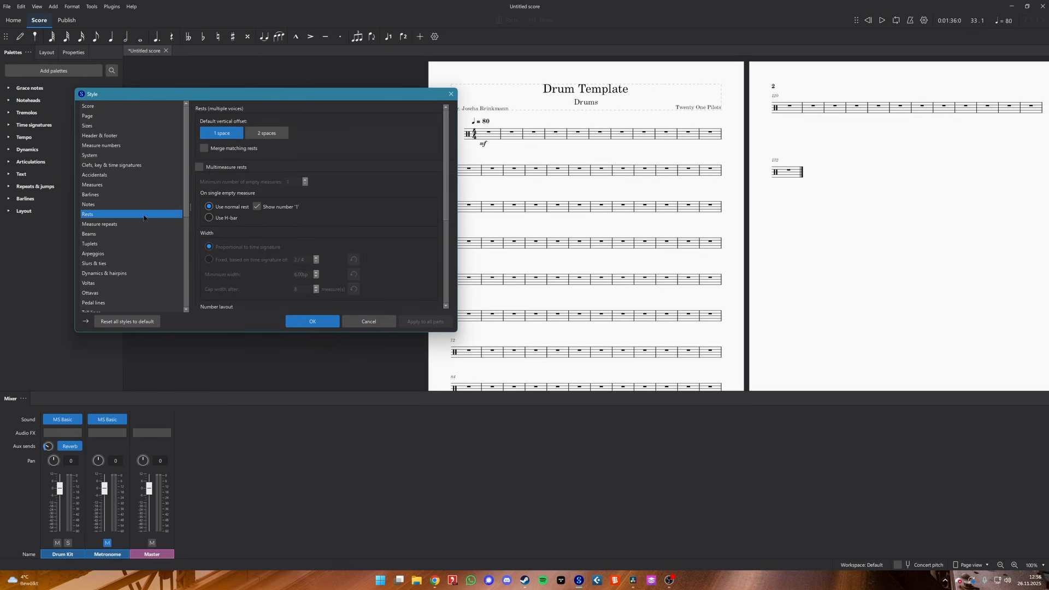
pyautogui.click(268, 133)
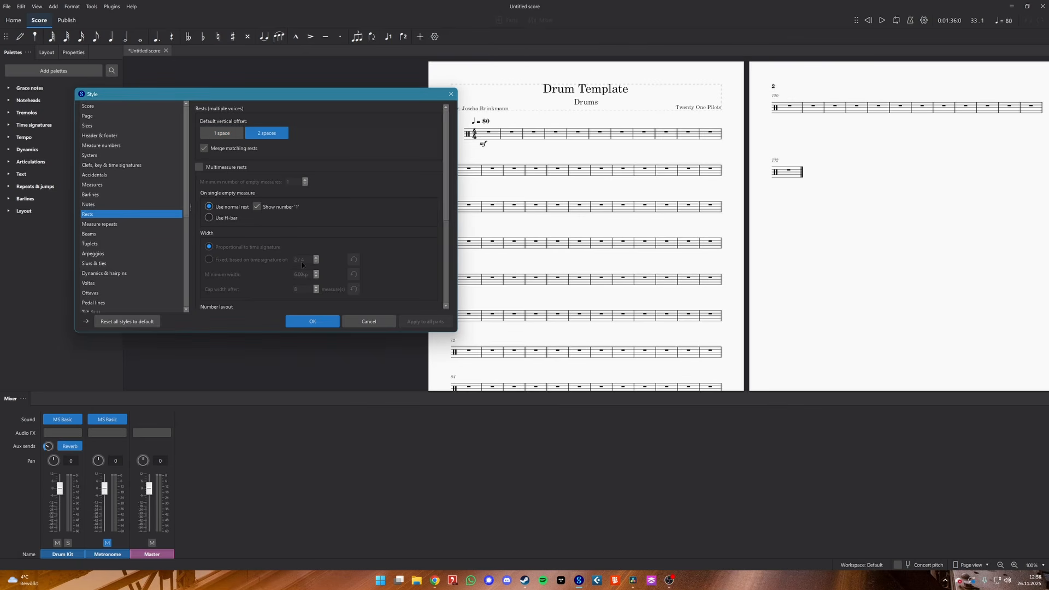
pyautogui.click(309, 323)
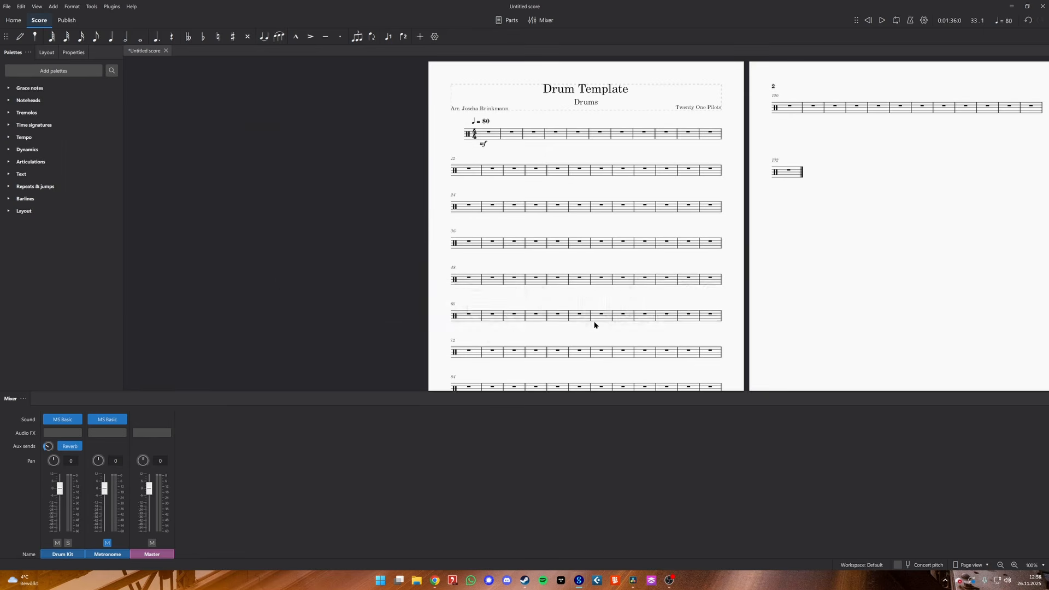
# Open the drum kit customization and compare the Tambourine's notehead and staff line options with OnlineDrummer's drum key in the browser
pyautogui.press('n')
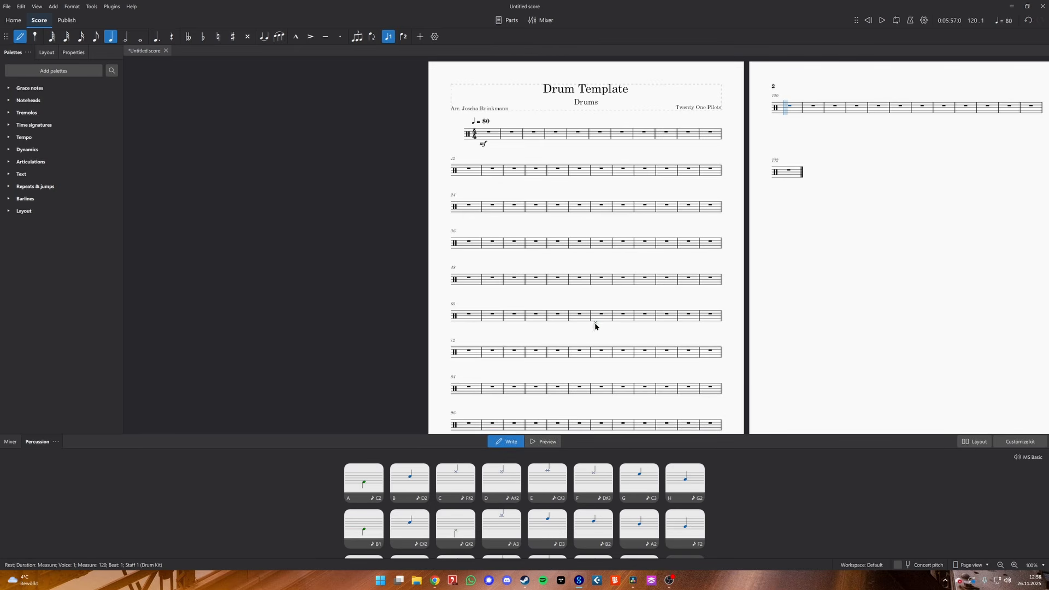
pyautogui.click(1019, 444)
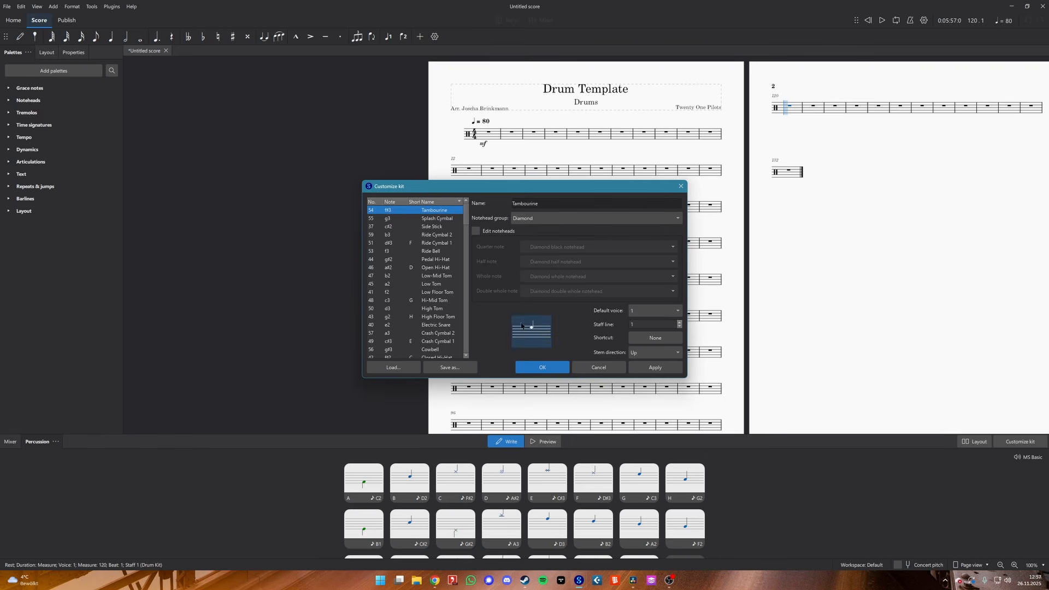
pyautogui.click(529, 219)
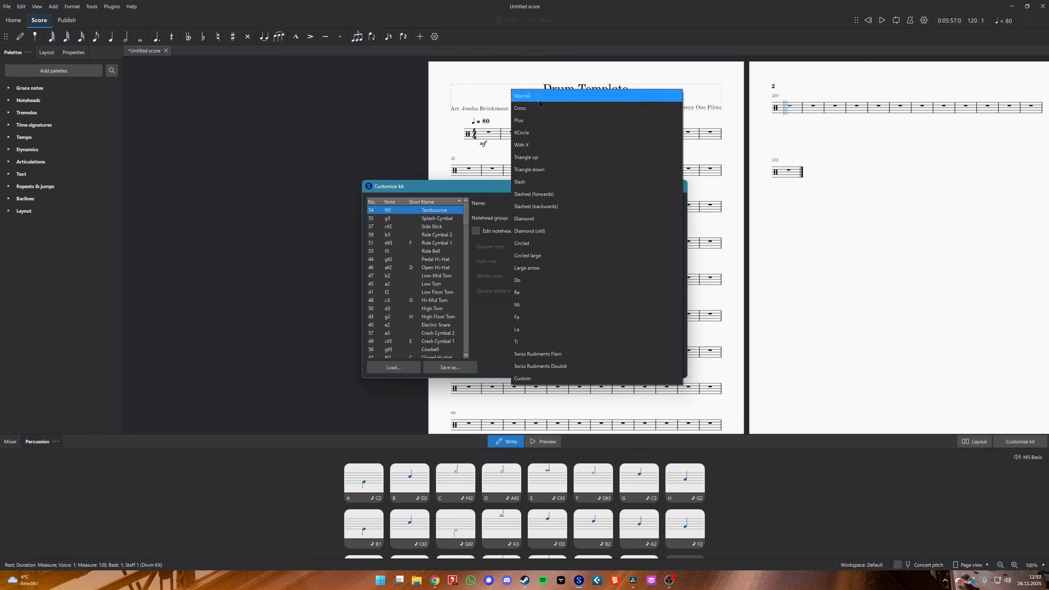
pyautogui.click(499, 211)
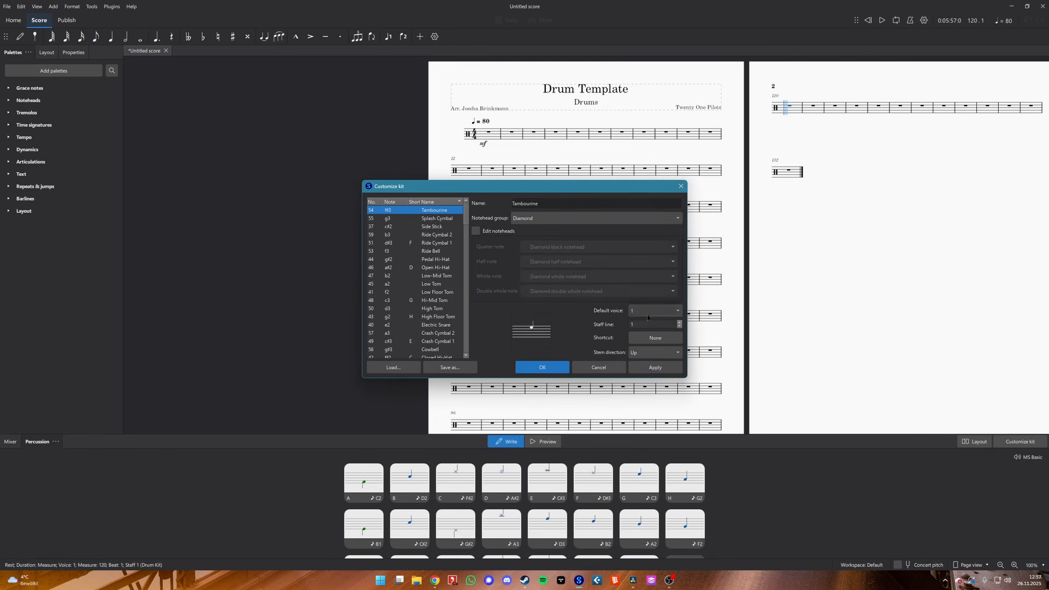
pyautogui.click(680, 327)
pyautogui.click(679, 327)
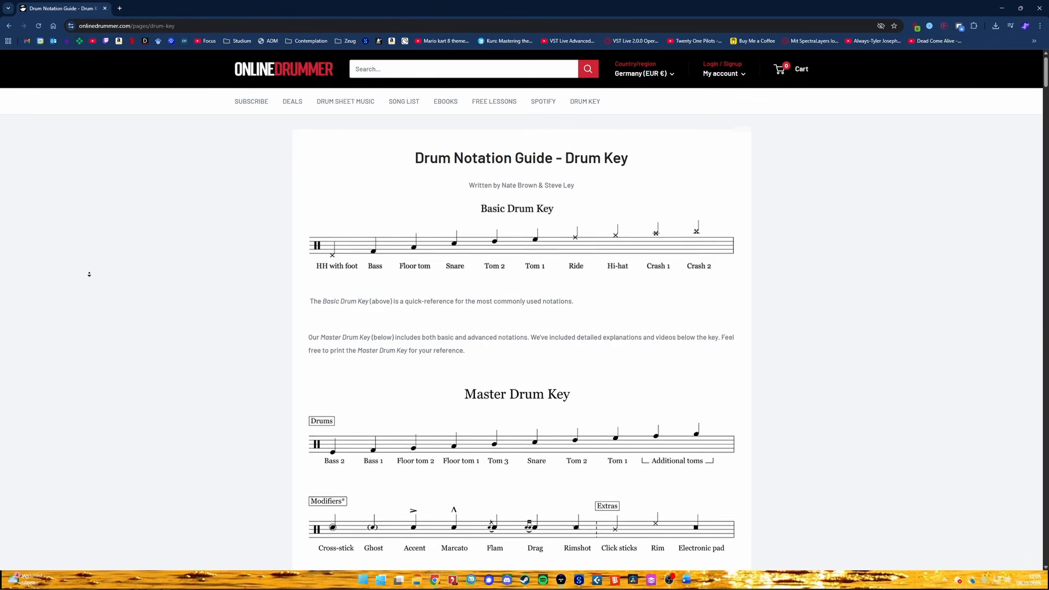
pyautogui.scroll(-5, 89, 274)
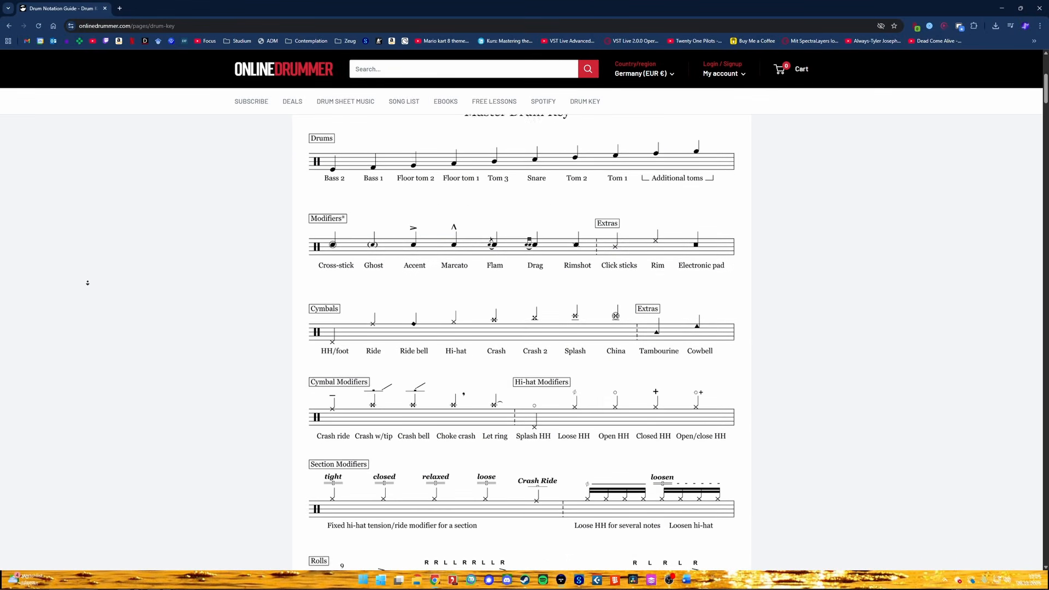
pyautogui.scroll(-7, 87, 283)
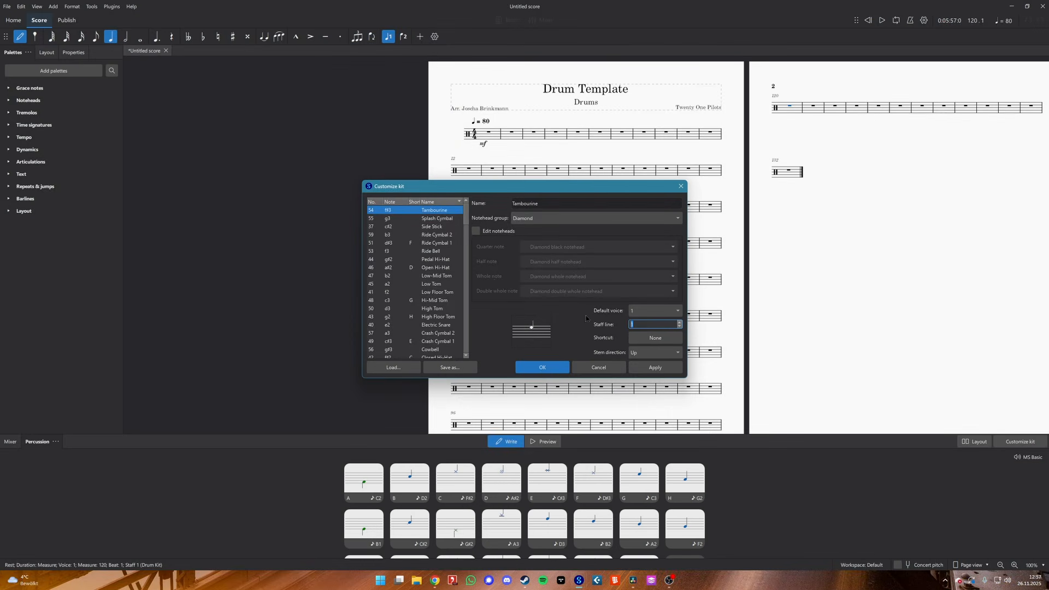
# Change the Side Stick's notehead group to Circled in the drum kit customization
pyautogui.click(441, 229)
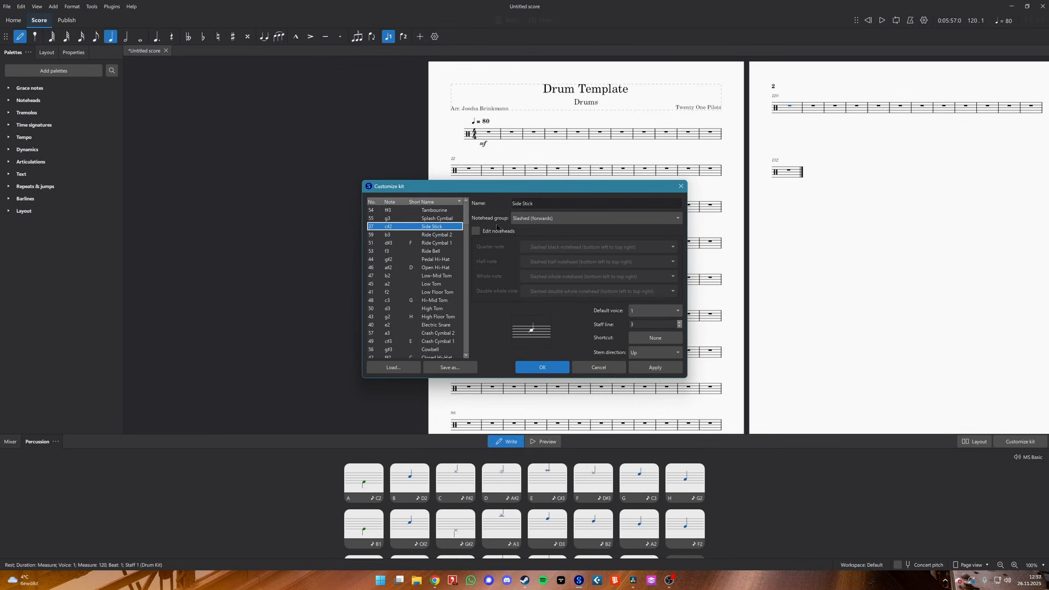
pyautogui.click(538, 219)
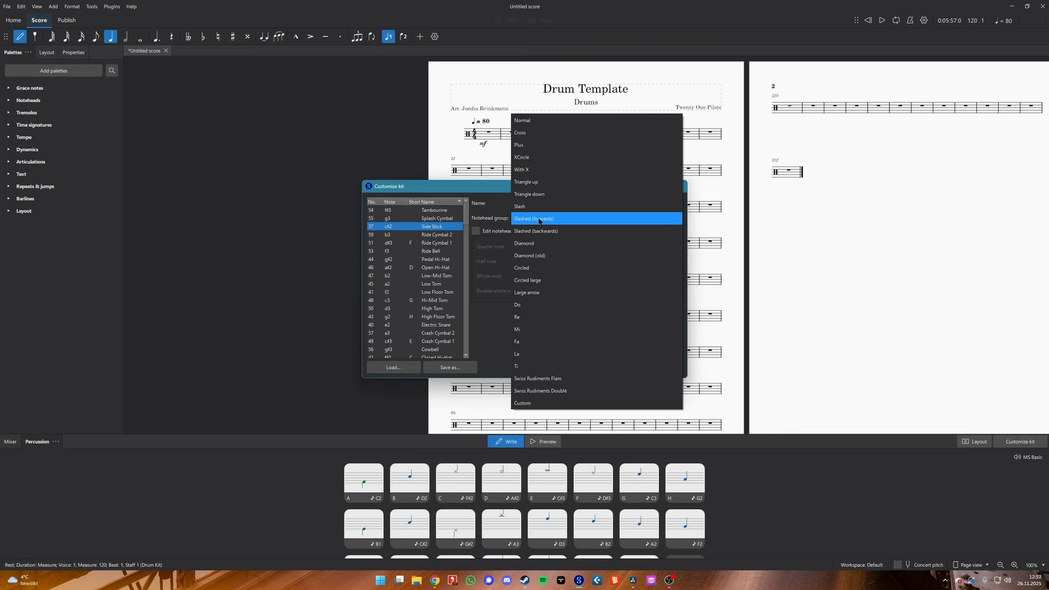
pyautogui.click(535, 269)
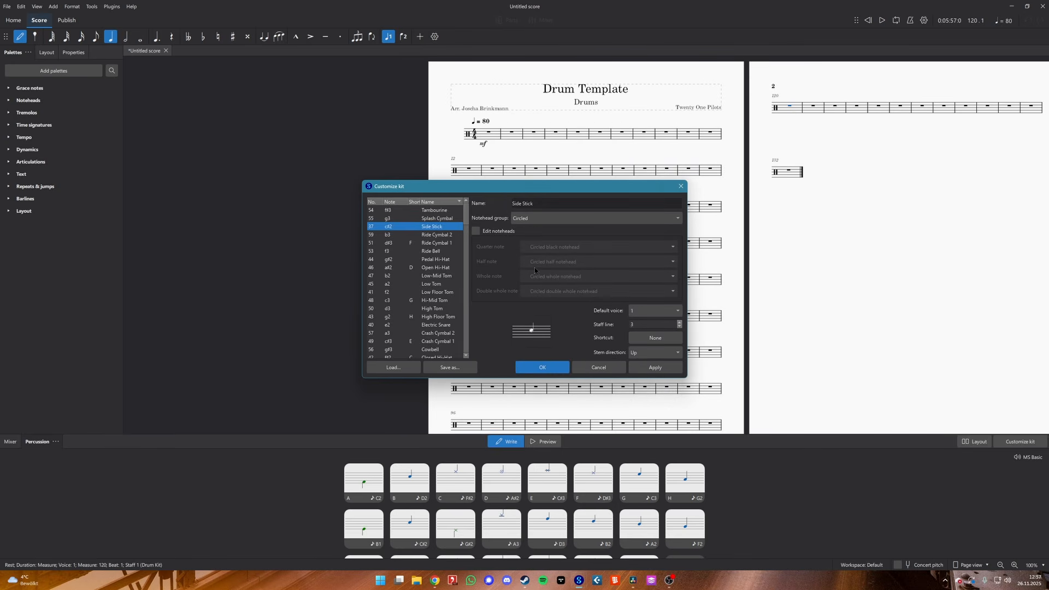
# Review the notehead and staff line settings of the ride cymbals, ride bell, pedal hi-hat and open hi-hat
pyautogui.click(437, 234)
pyautogui.click(440, 243)
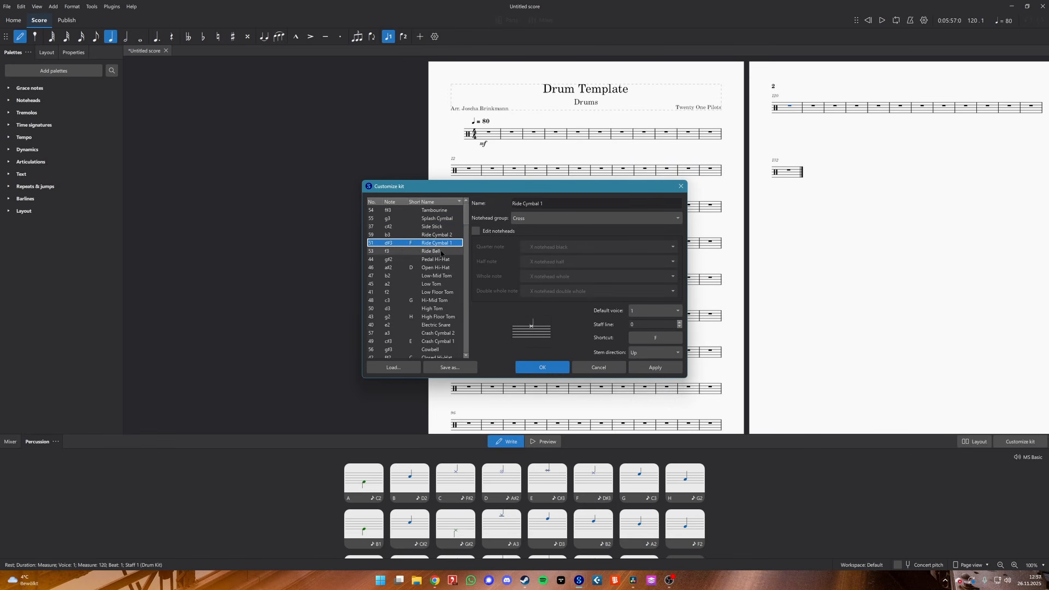
pyautogui.click(441, 251)
pyautogui.click(442, 259)
pyautogui.click(441, 267)
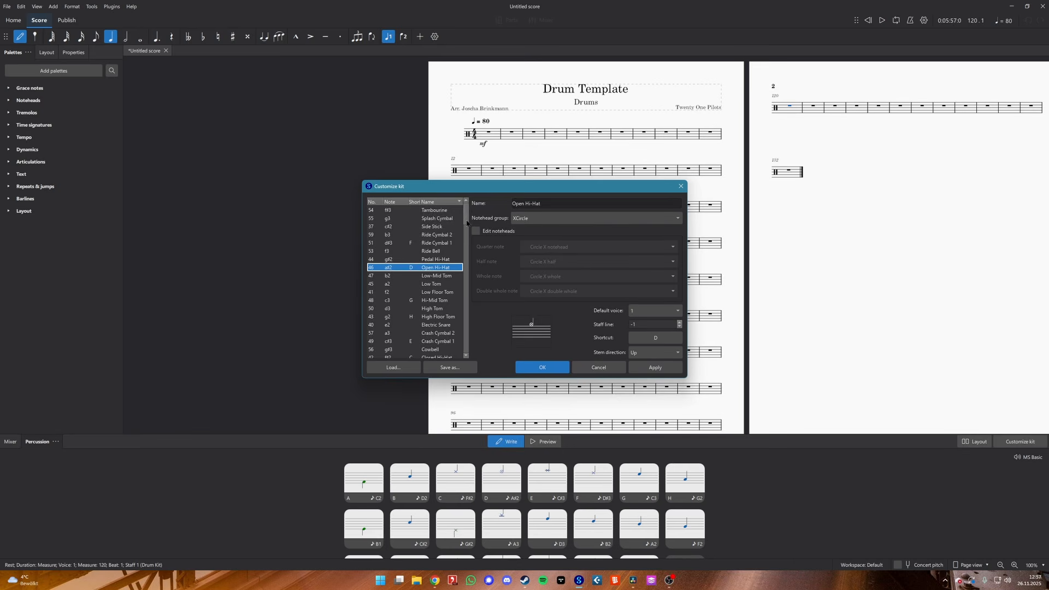
pyautogui.moveTo(466, 223)
pyautogui.mouseDown()
pyautogui.moveTo(467, 235)
pyautogui.moveTo(467, 223)
pyautogui.mouseUp()
# Give the Electric Snare custom noteheads with "Filled half (minim) notehead" for quarter notes, and apply the kit changes
pyautogui.click(432, 326)
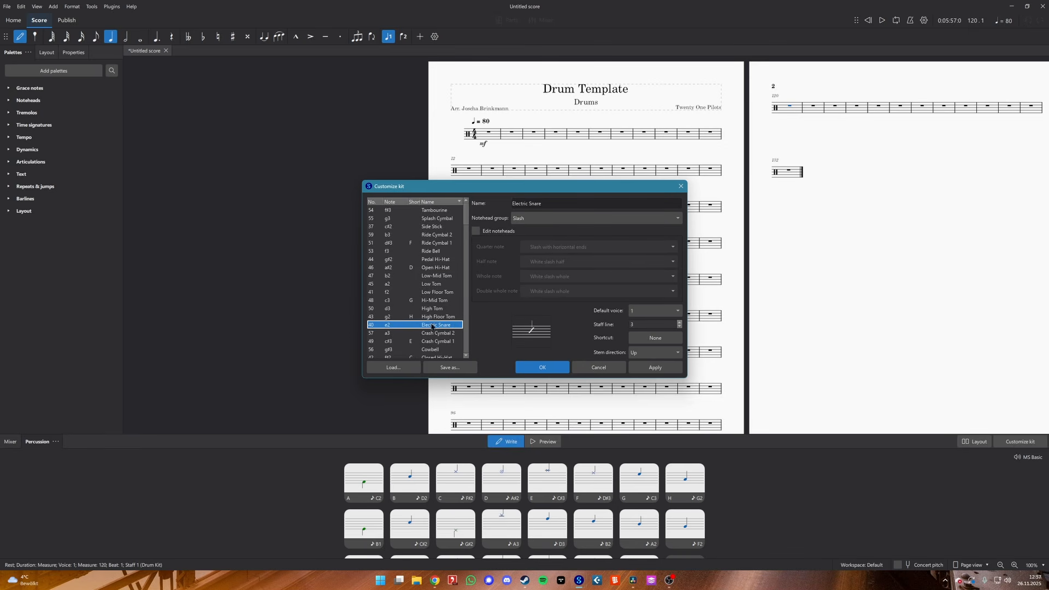
pyautogui.click(536, 221)
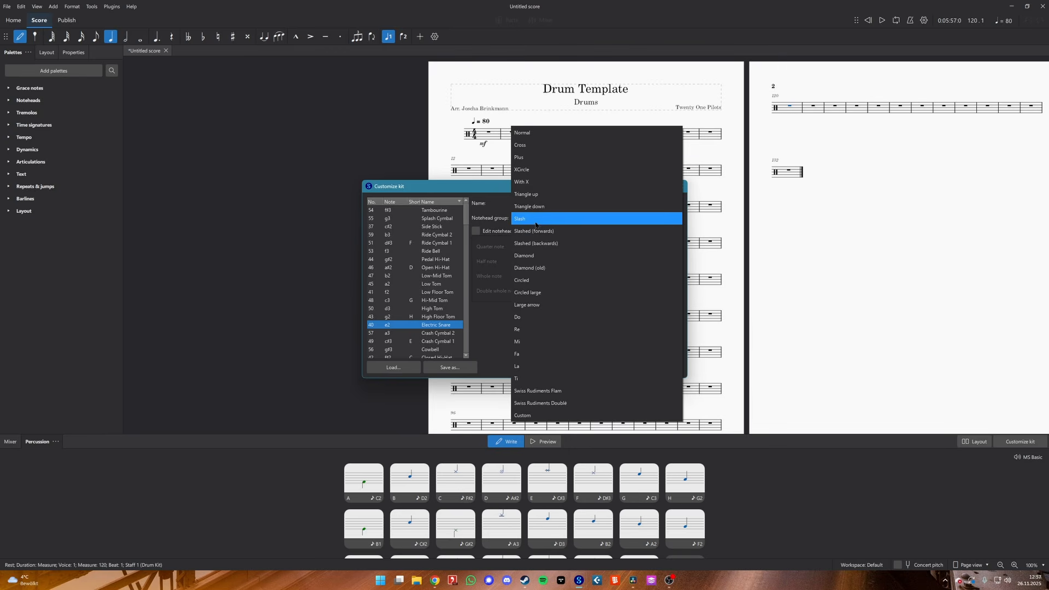
pyautogui.click(533, 415)
pyautogui.click(552, 247)
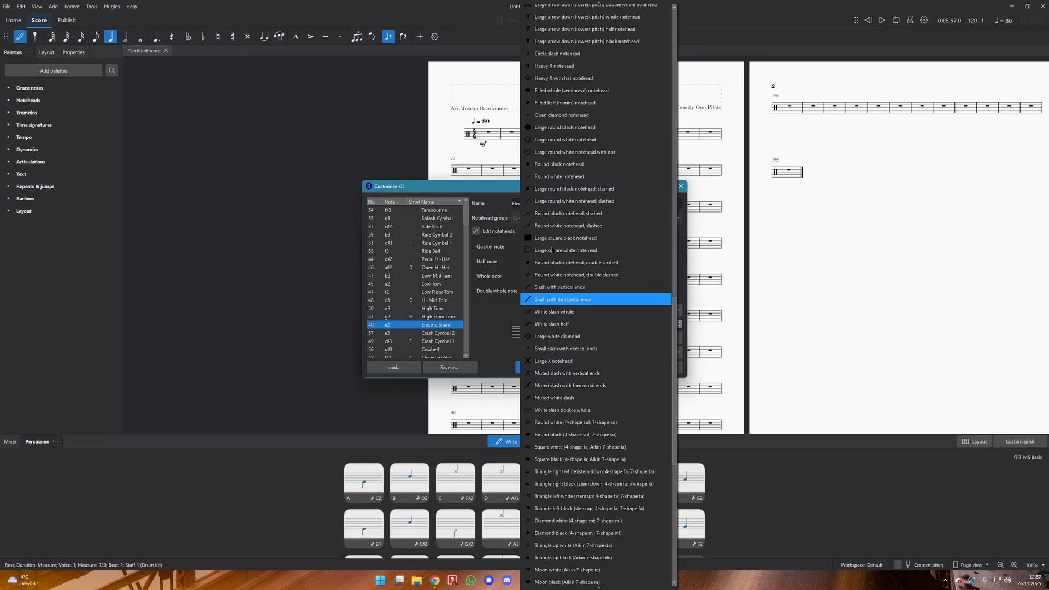
pyautogui.click(557, 105)
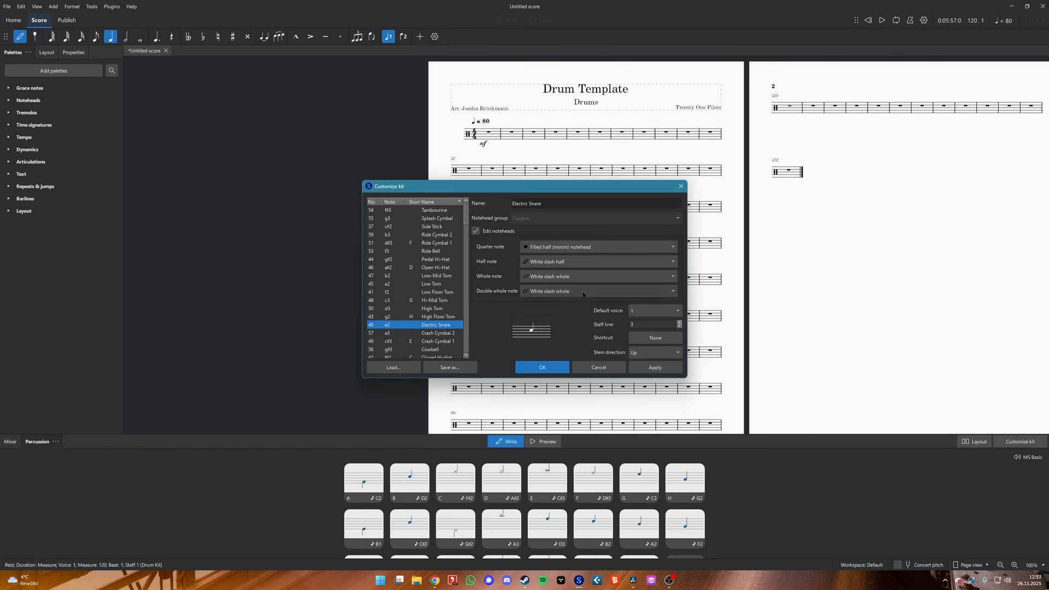
pyautogui.click(653, 368)
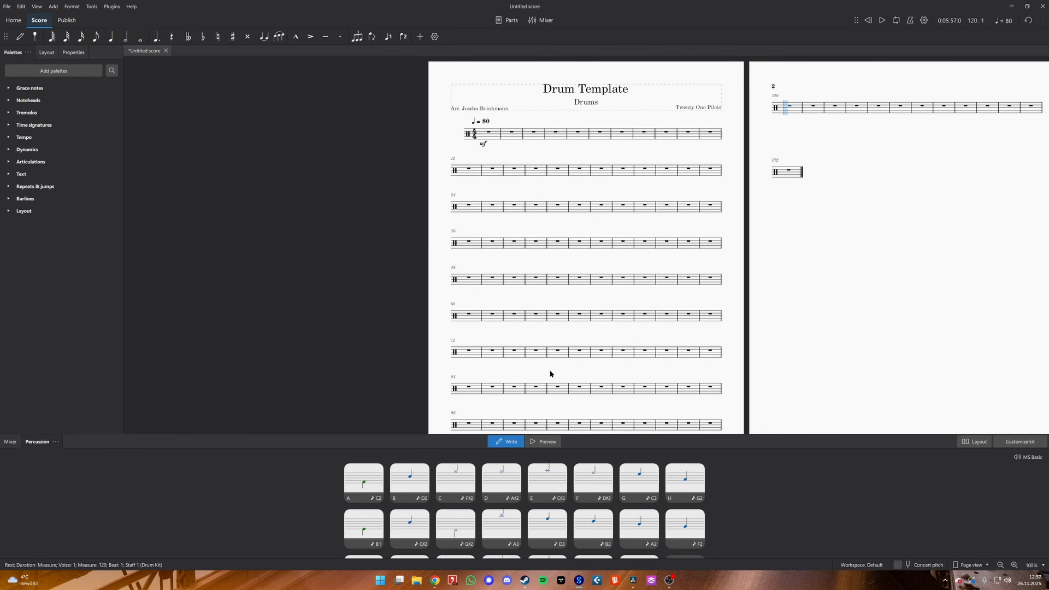
pyautogui.click(541, 367)
# Show the mixer, look through the MS Basic drumsets, and set the Drum Kit channel's sound to the Groove Agent SE VST3 instrument
pyautogui.click(541, 21)
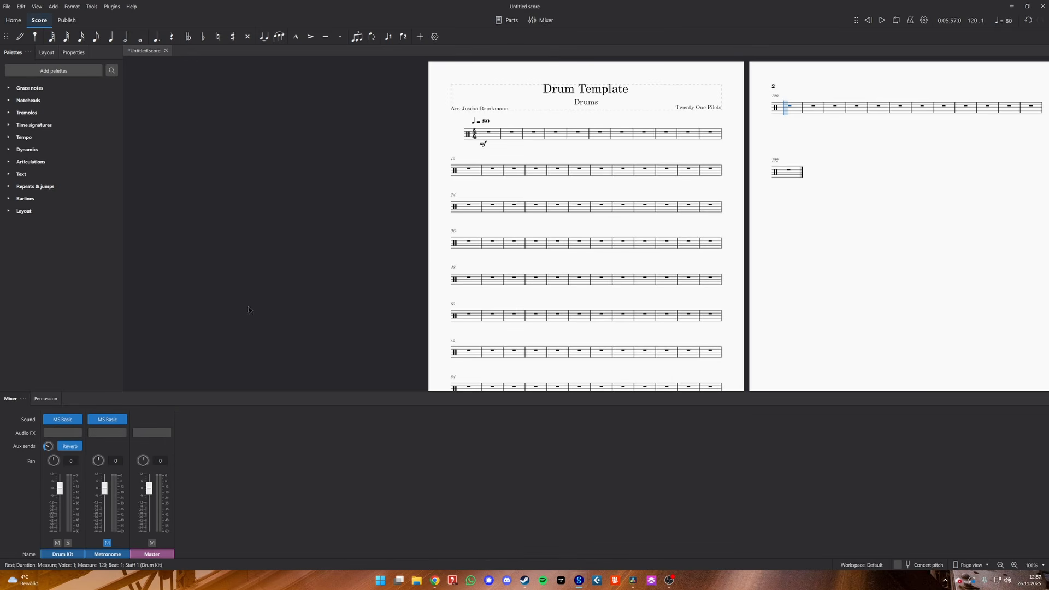
pyautogui.click(77, 419)
pyautogui.moveTo(146, 461)
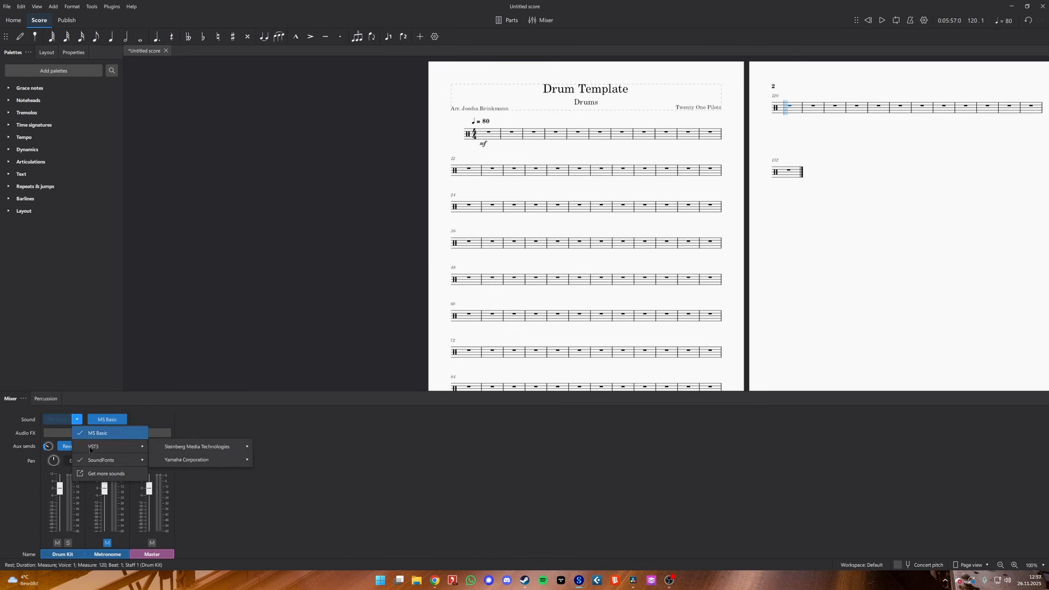
pyautogui.moveTo(186, 460)
pyautogui.moveTo(273, 554)
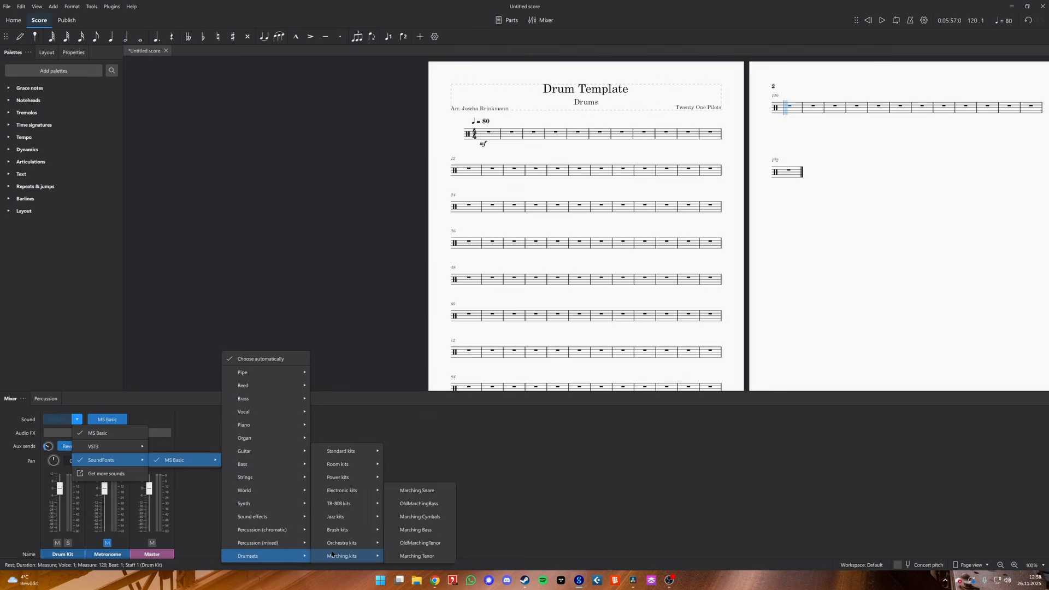
pyautogui.moveTo(340, 550)
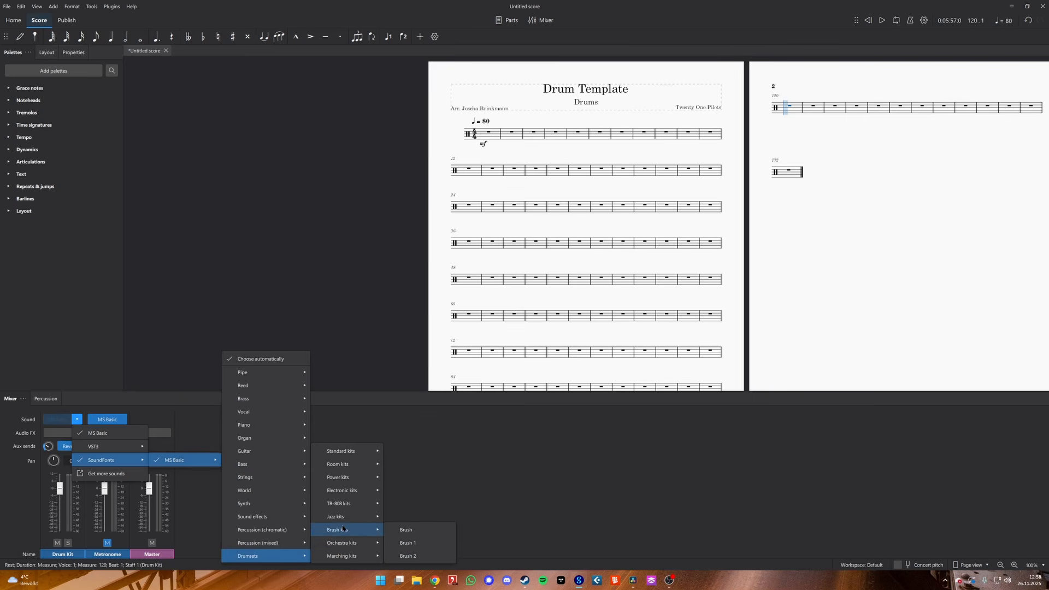
pyautogui.moveTo(350, 484)
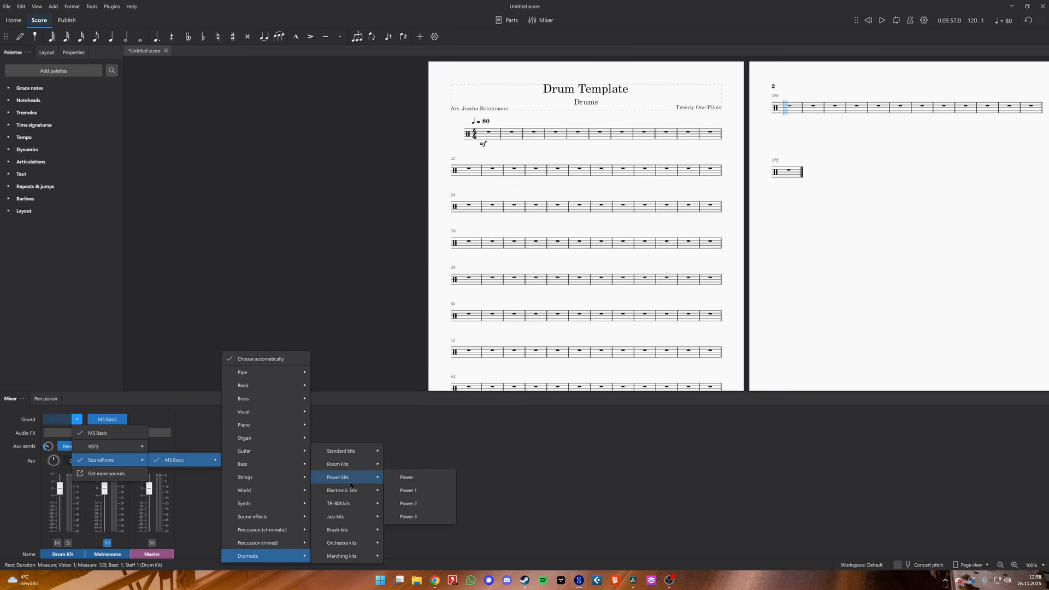
pyautogui.moveTo(126, 447)
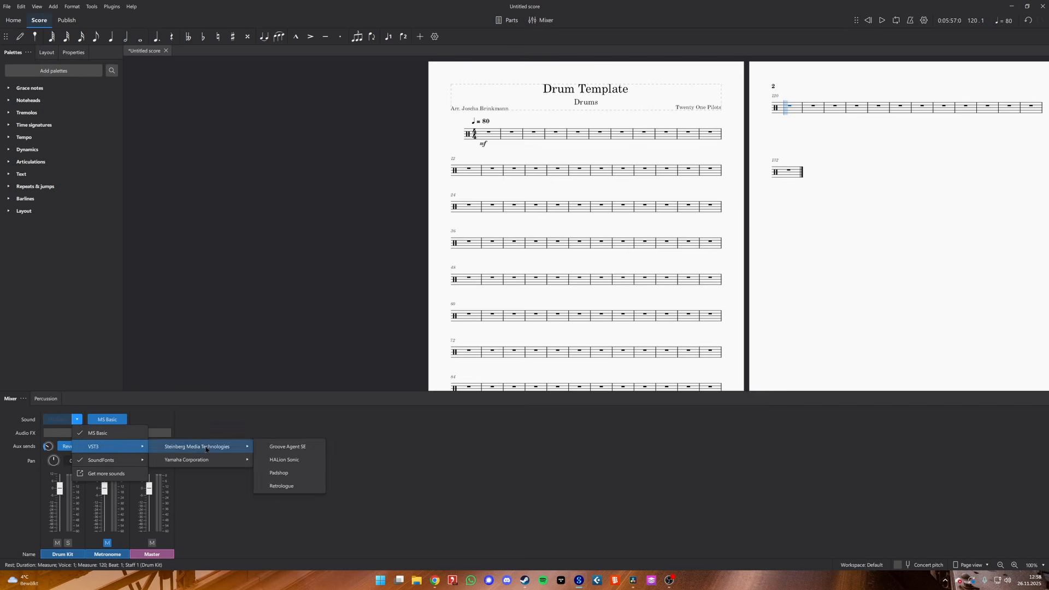
pyautogui.click(288, 447)
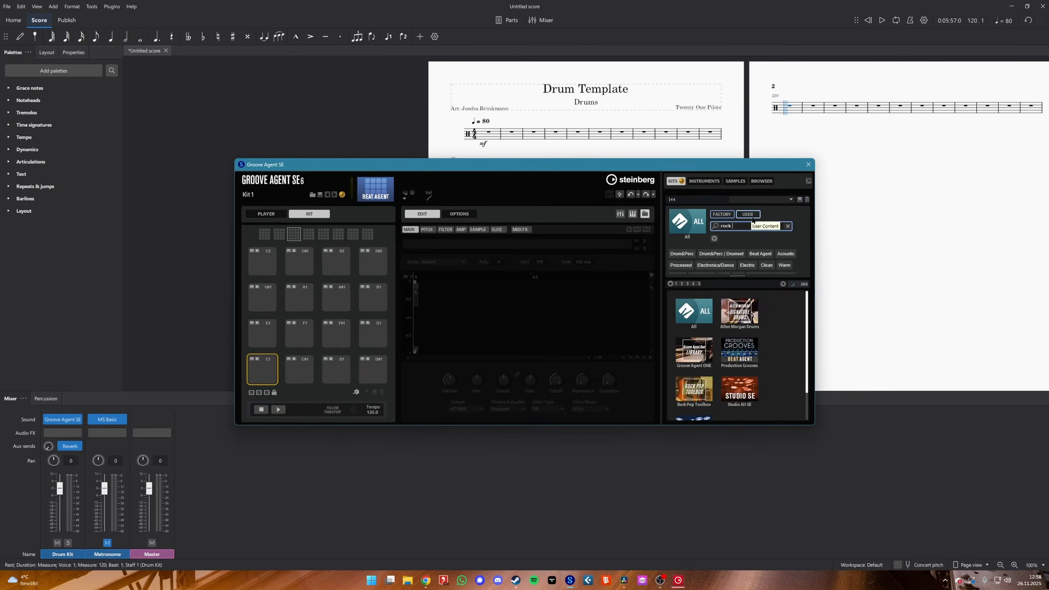
# Search the Groove Agent SE kits for "rock kit 3" and load Rock Kit 3
pyautogui.write('kit 3')
pyautogui.press('Return')
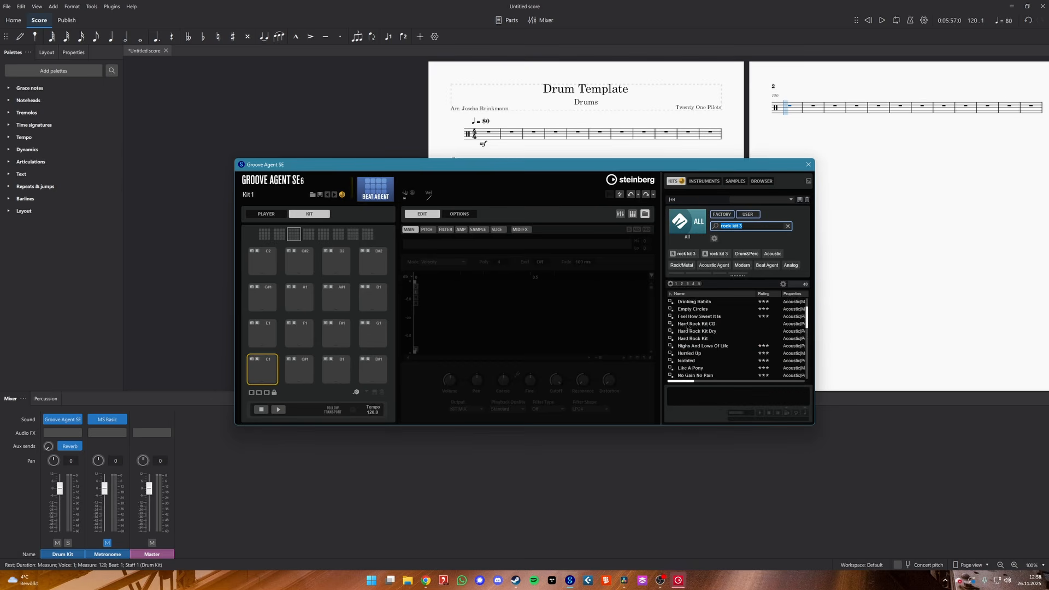
pyautogui.scroll(-5, 688, 327)
pyautogui.doubleClick(688, 353)
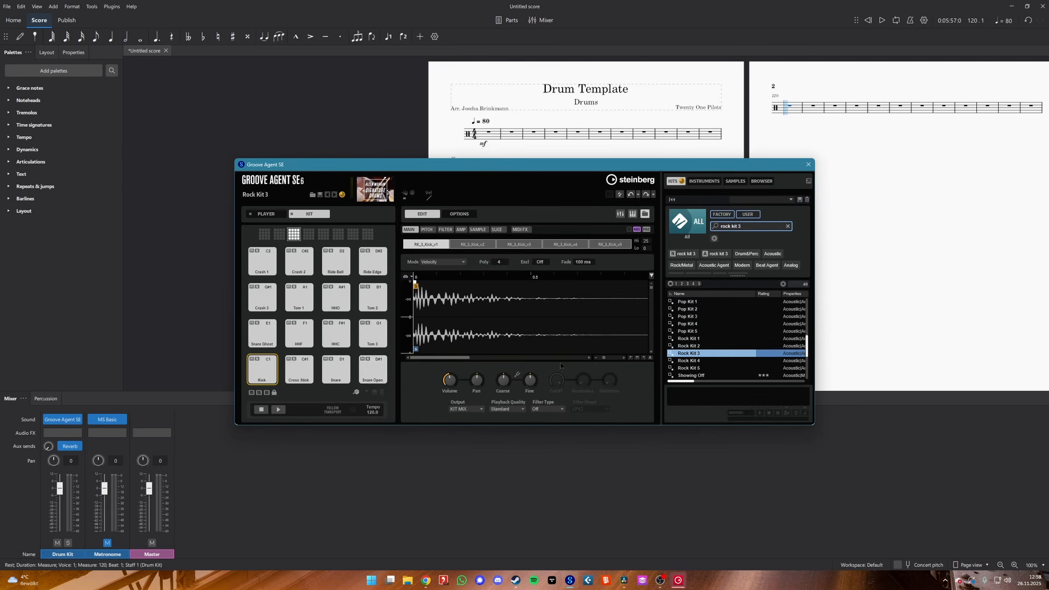
# Copy the Snare pad (D1) onto the Snare Ghost pad (E1) in Rock Kit 3 and close Groove Agent SE
pyautogui.click(340, 371)
pyautogui.rightClick(339, 371)
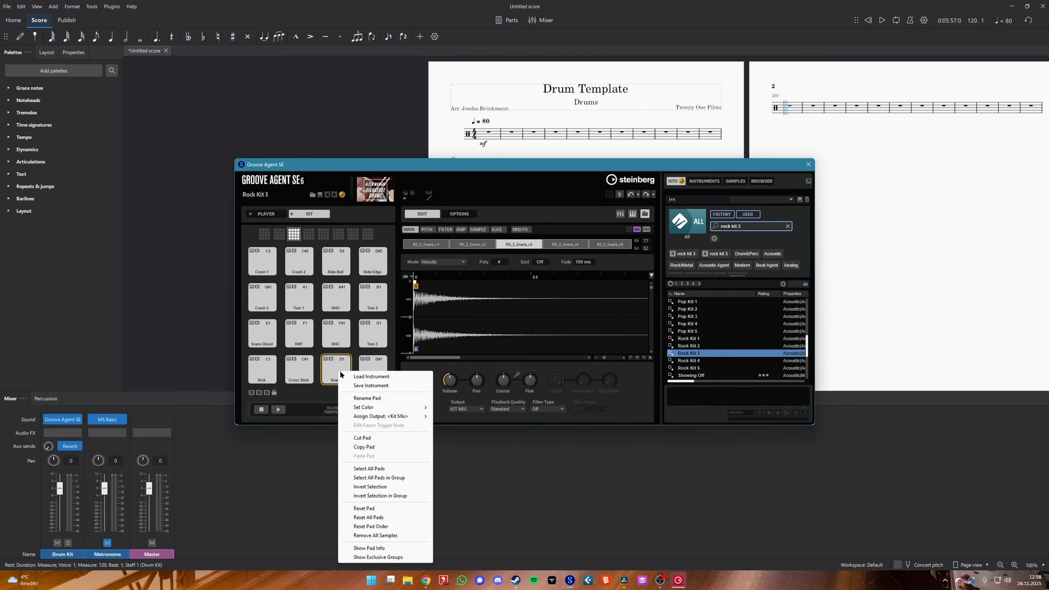
pyautogui.click(373, 447)
pyautogui.click(264, 338)
pyautogui.rightClick(264, 338)
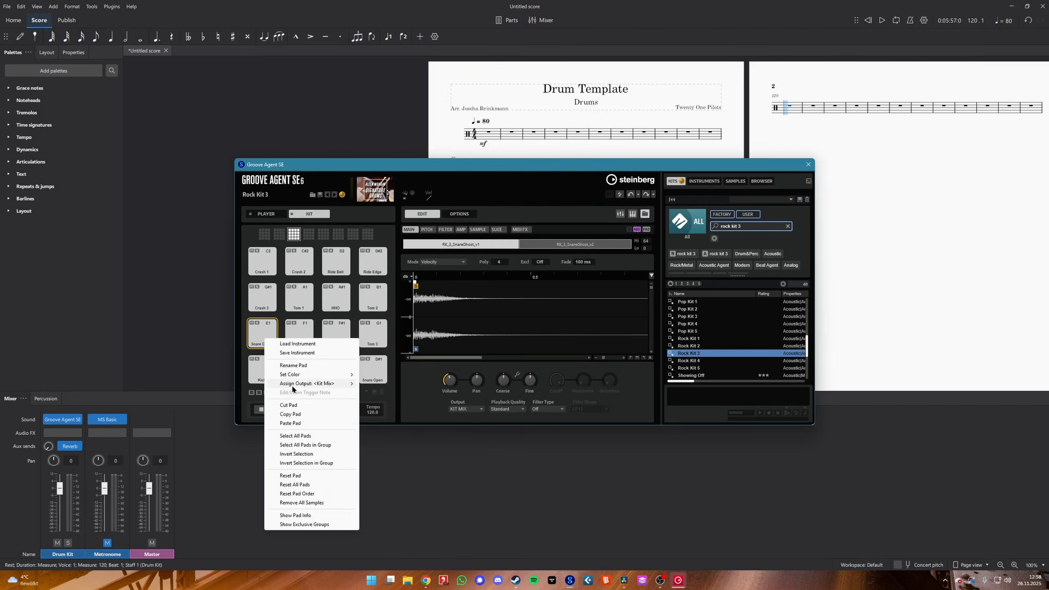
pyautogui.click(295, 423)
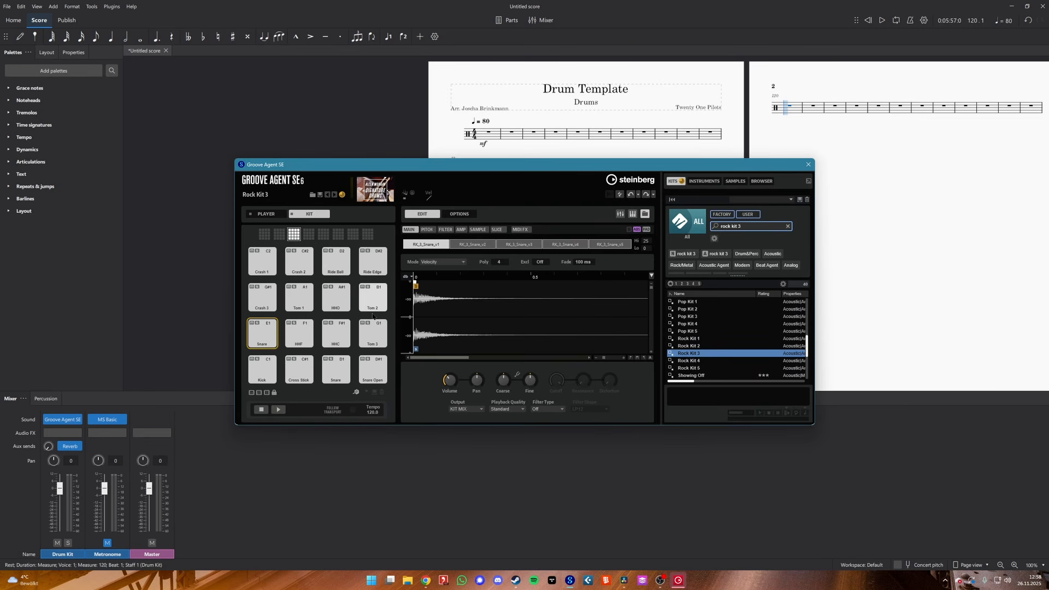
pyautogui.click(808, 165)
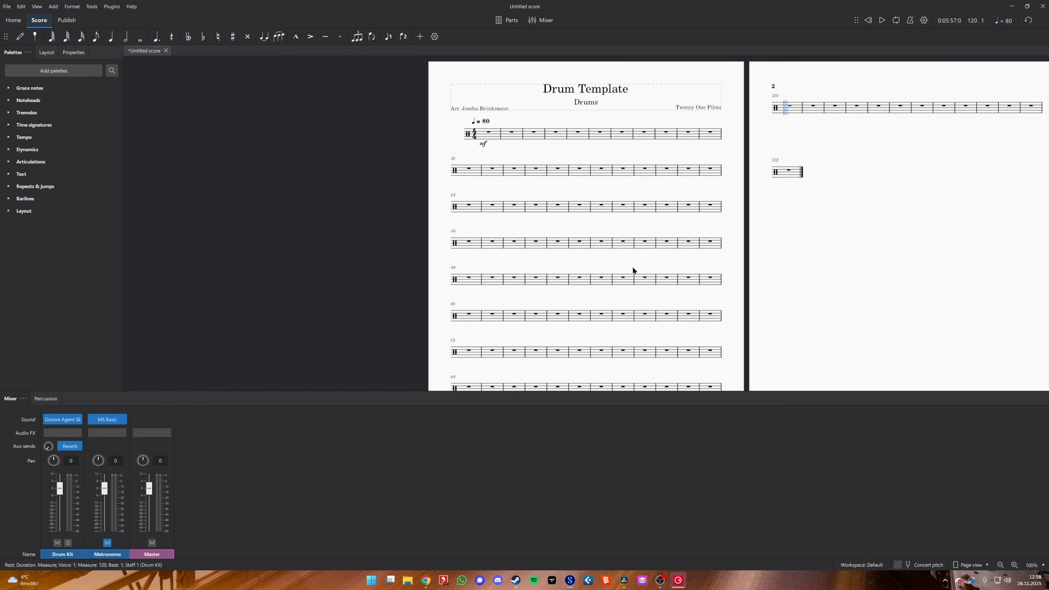
# Review the MS Basic SoundFont drumset categories offered for the Drum Kit channel, leaving its sound selection as it is
pyautogui.click(78, 420)
pyautogui.moveTo(104, 460)
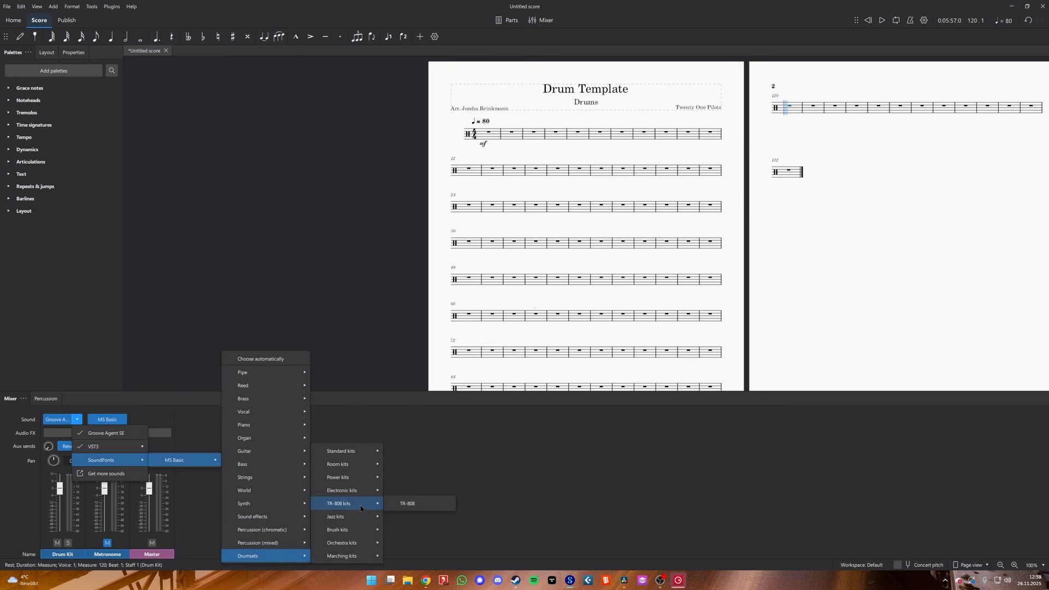
pyautogui.click(353, 426)
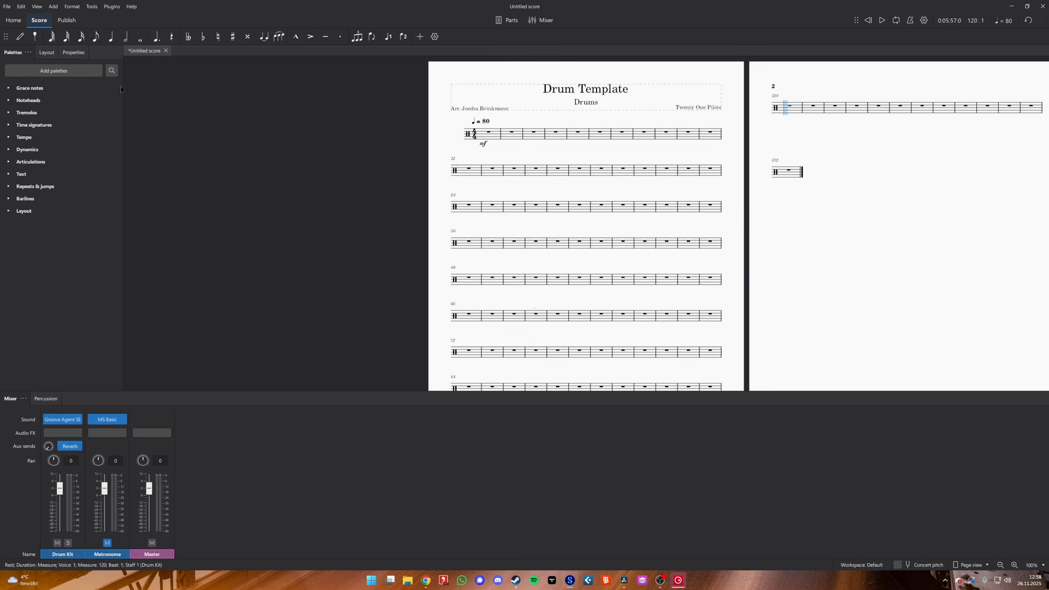
# Begin saving the score to the computer, choosing 1Template.mscz in the Scores folder as the file name
pyautogui.click(8, 7)
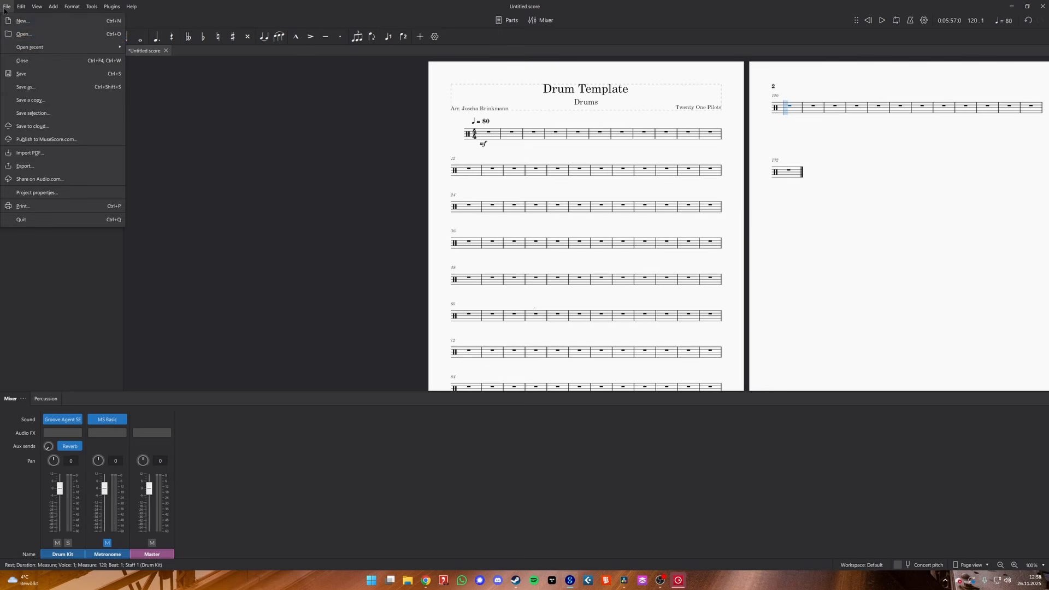
pyautogui.click(23, 88)
pyautogui.click(560, 360)
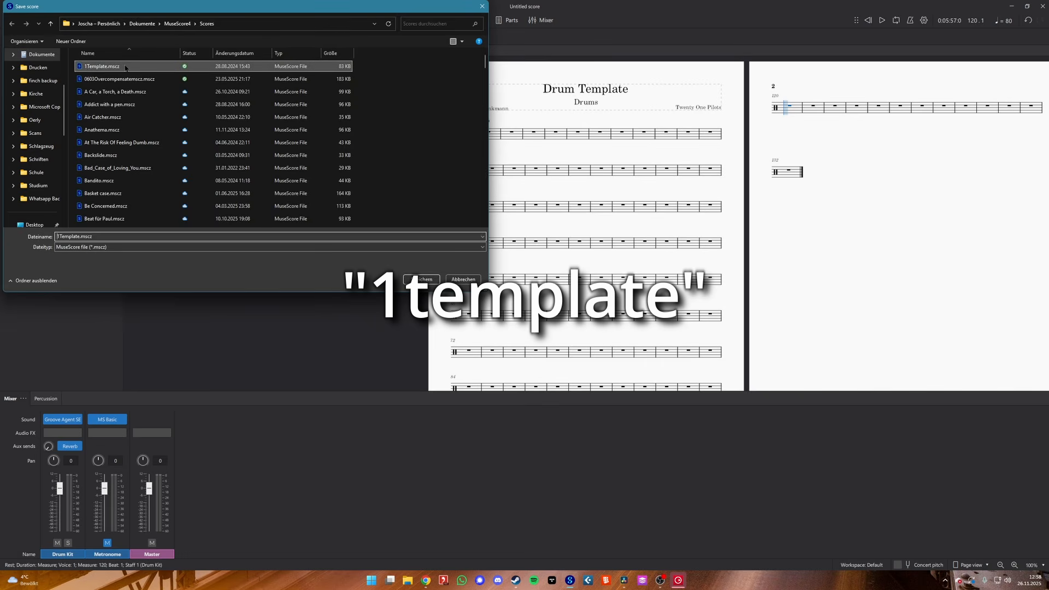
pyautogui.click(84, 67)
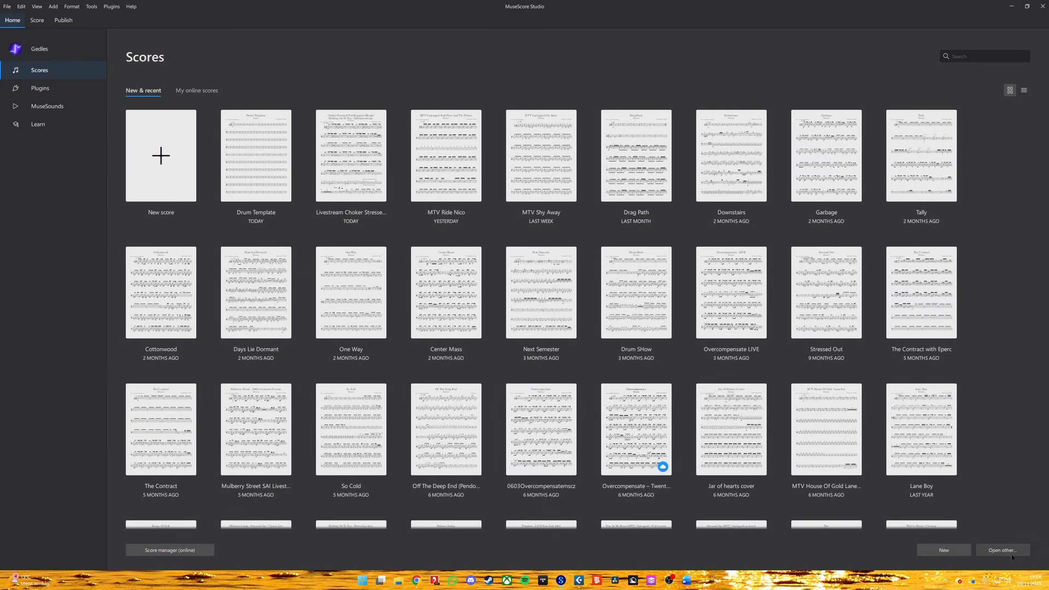
# Duplicate 1Template.mscz in the Scores folder from the file-opening dialog and rename the copy as Tutorial.mscz
pyautogui.click(1003, 551)
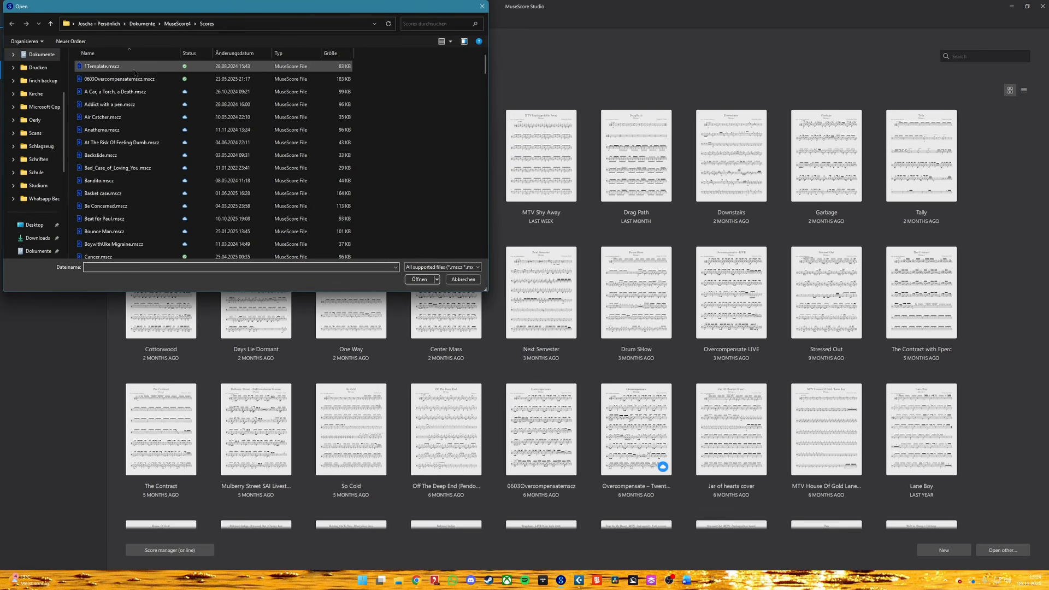
pyautogui.click(136, 71)
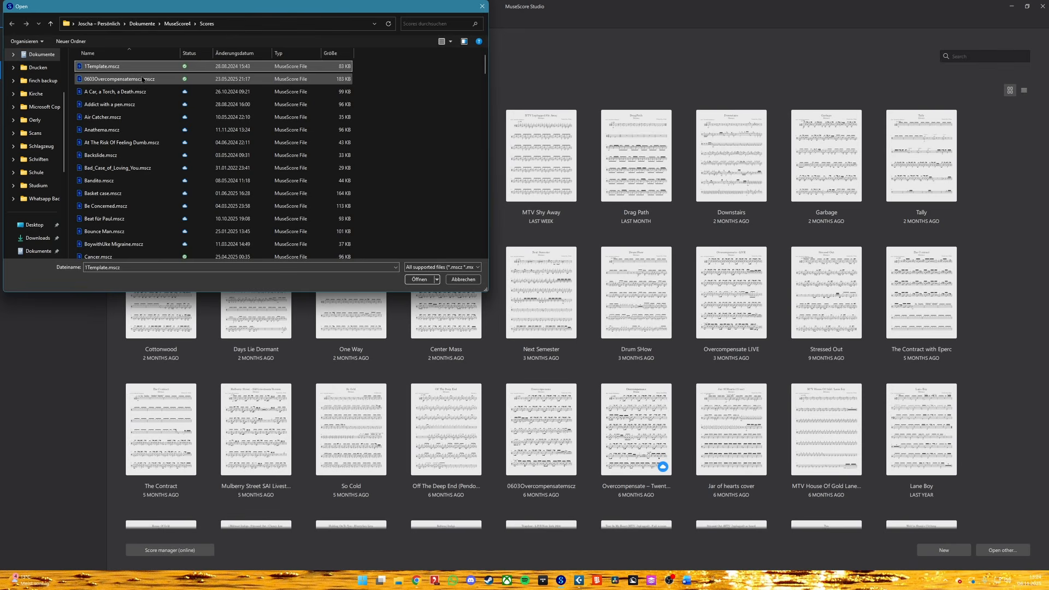
pyautogui.hotkey('ctrl', 'c')
pyautogui.hotkey('ctrl', 'v')
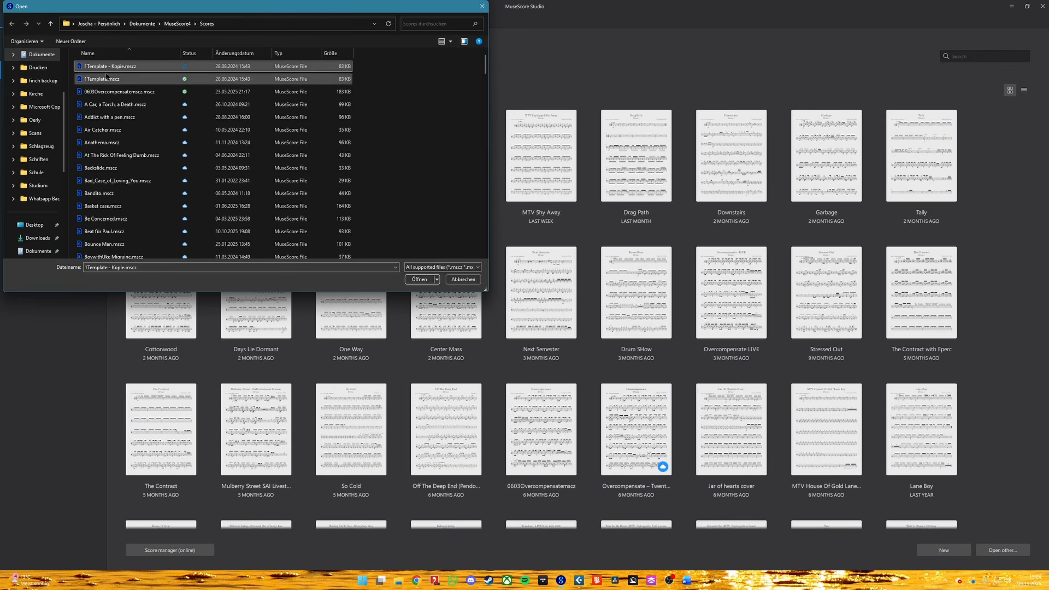
pyautogui.click(99, 67)
pyautogui.write('Tutorial')
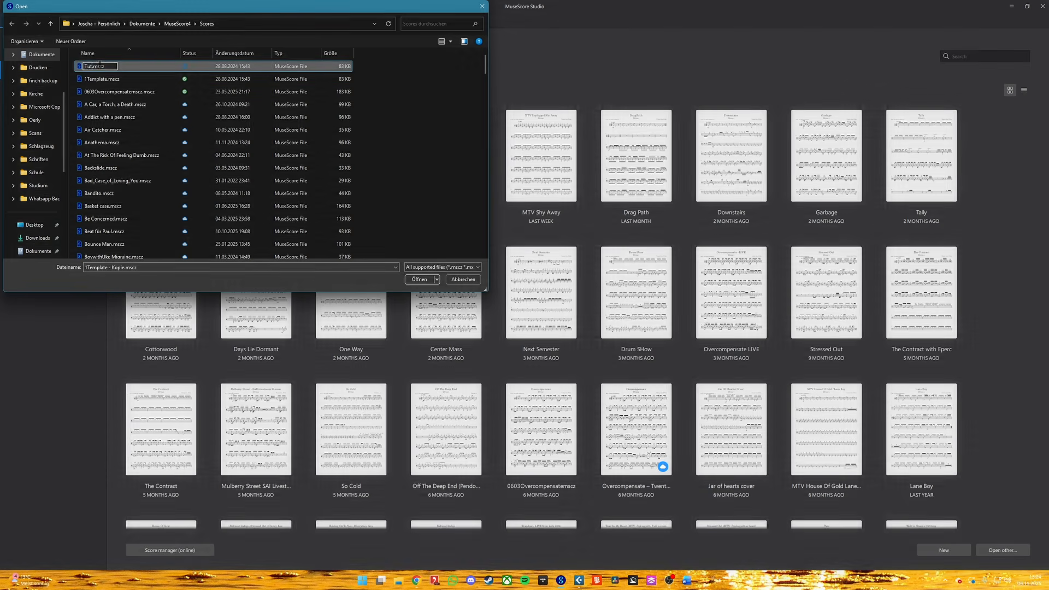
pyautogui.press('Return')
# Open the Tutorial.mscz score and bring its first measures into view
pyautogui.doubleClick(103, 252)
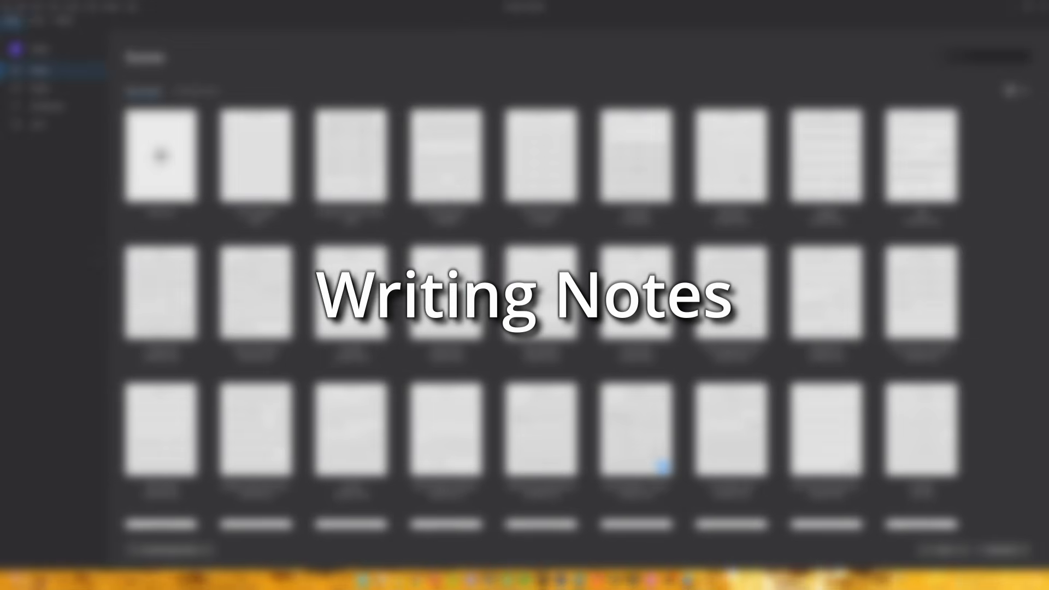
pyautogui.scroll(1, 262, 163)
pyautogui.keyDown('ctrl'); pyautogui.scroll(2, 379, 188); pyautogui.keyUp('ctrl')
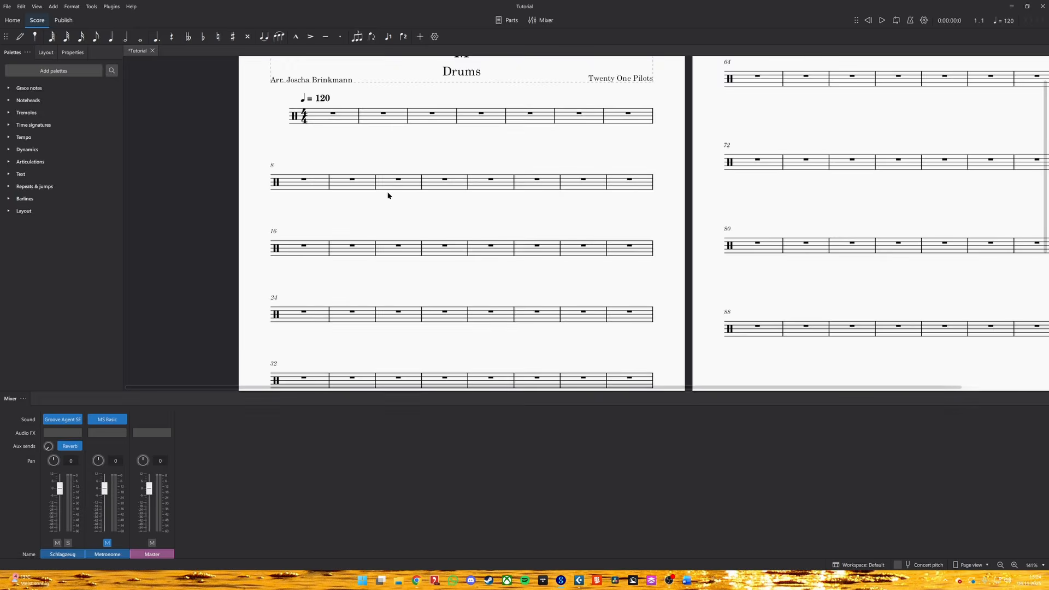
pyautogui.scroll(1, 389, 195)
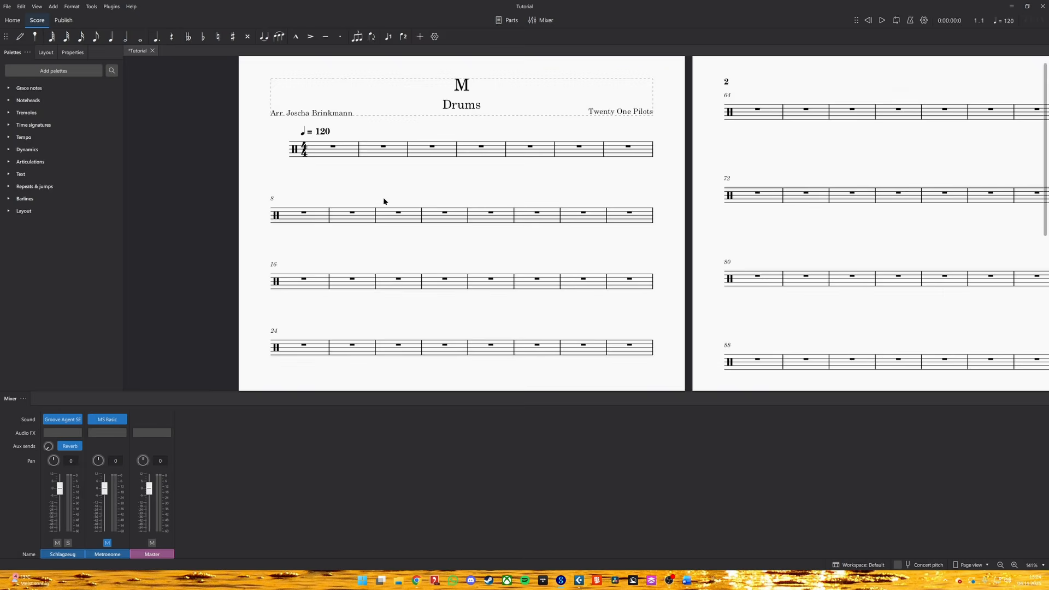
# Try entering acoustic snare notes on the first beat of measure 1 as a sixteenth followed by an eighth
pyautogui.click(34, 37)
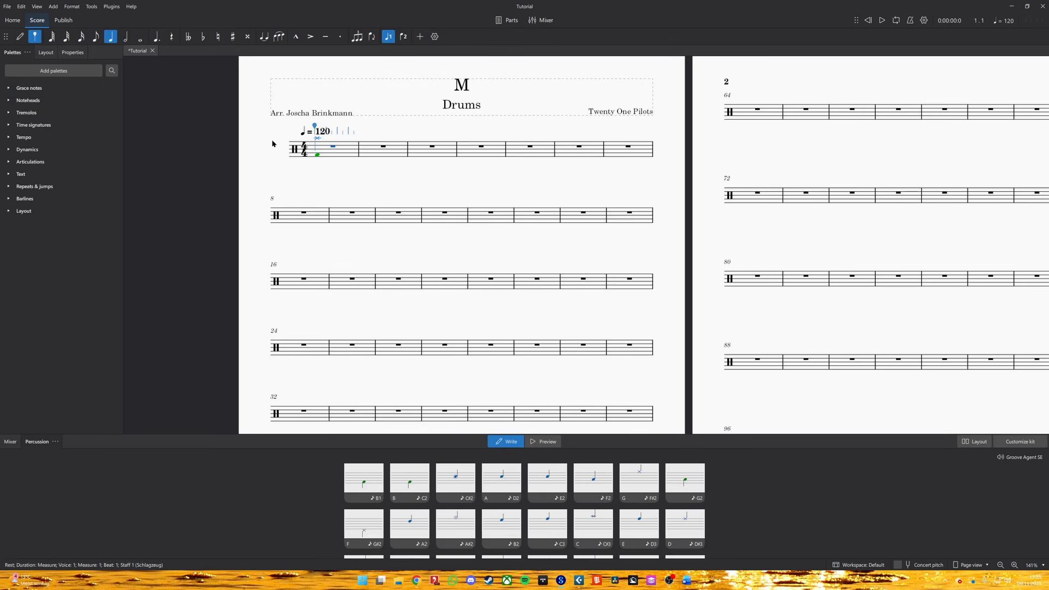
pyautogui.click(318, 149)
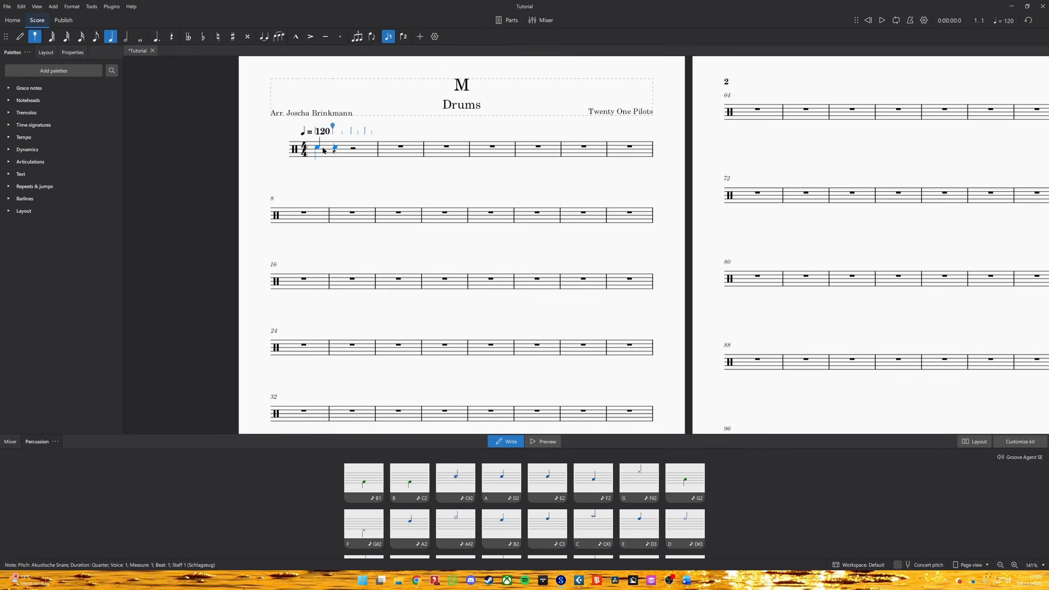
pyautogui.press('Left')
pyautogui.press('3')
pyautogui.press('4')
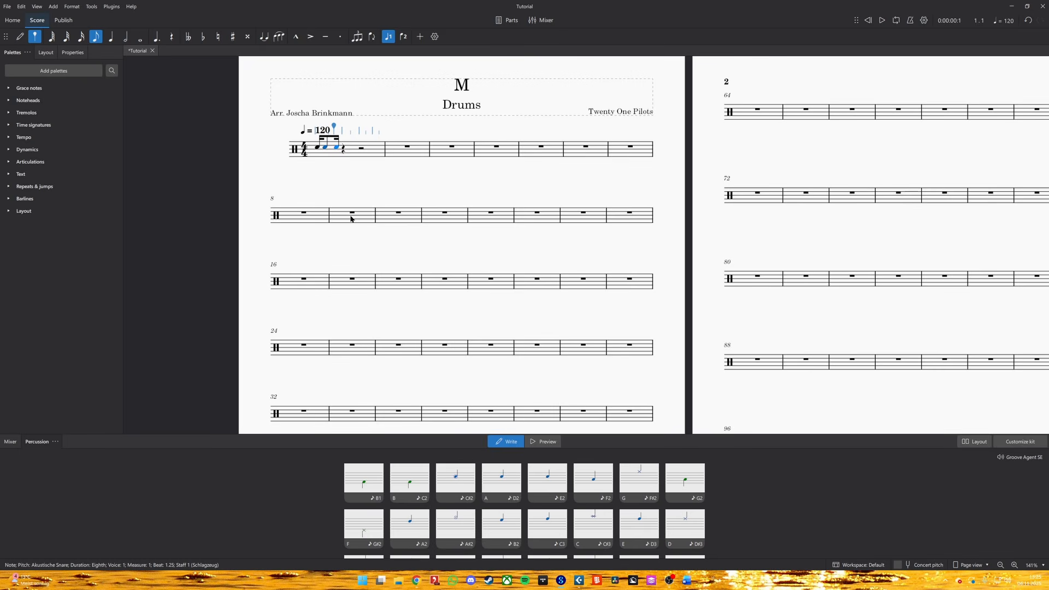
pyautogui.press('Escape')
pyautogui.click(330, 150)
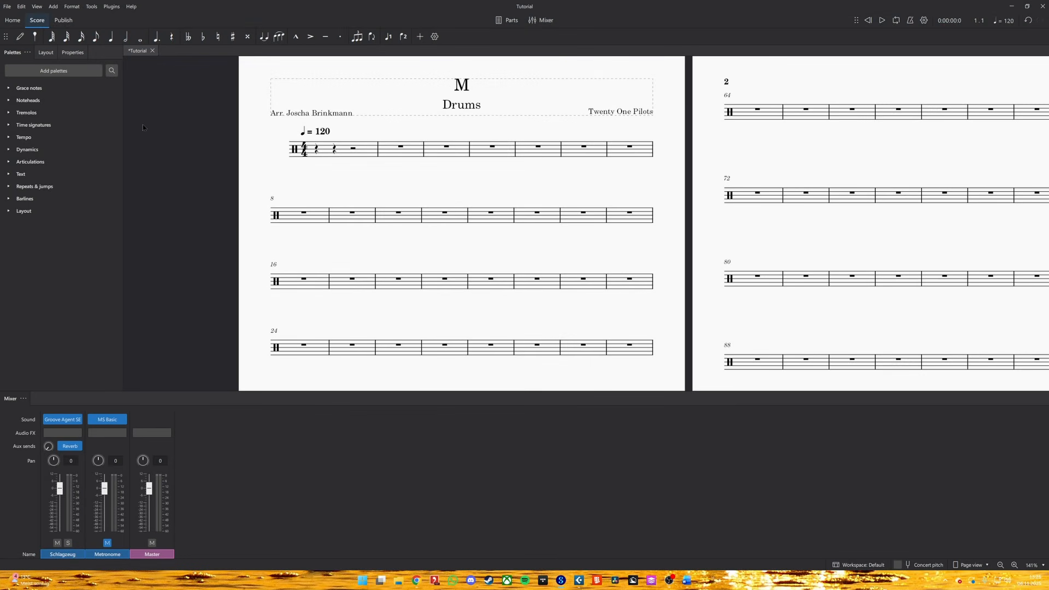
# Start note input on the first rest of measure 1 and step through the durations from thirty-second to whole note
pyautogui.press('n')
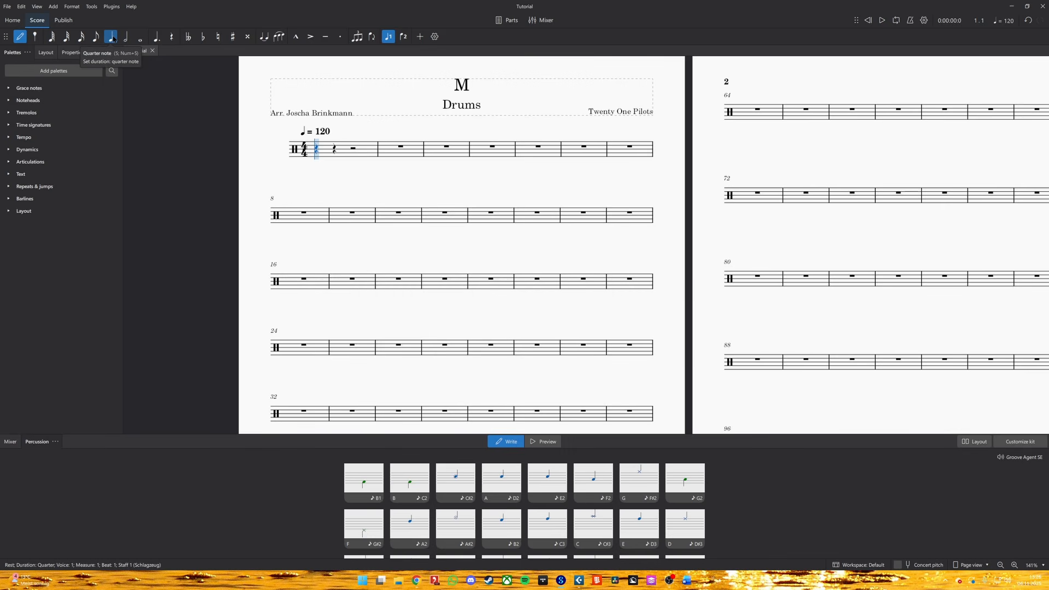
pyautogui.press('2')
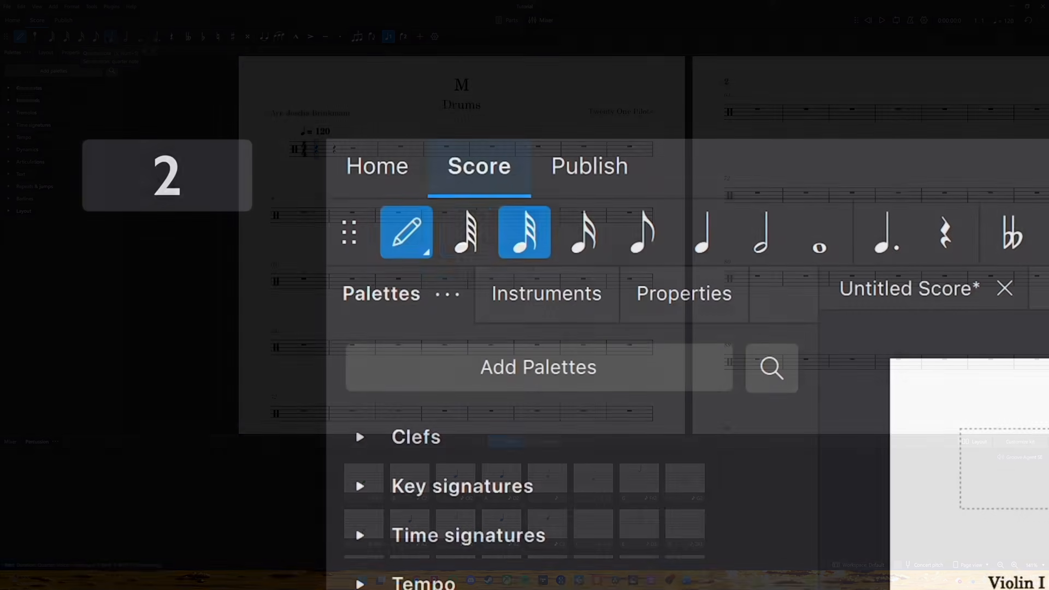
pyautogui.press('3')
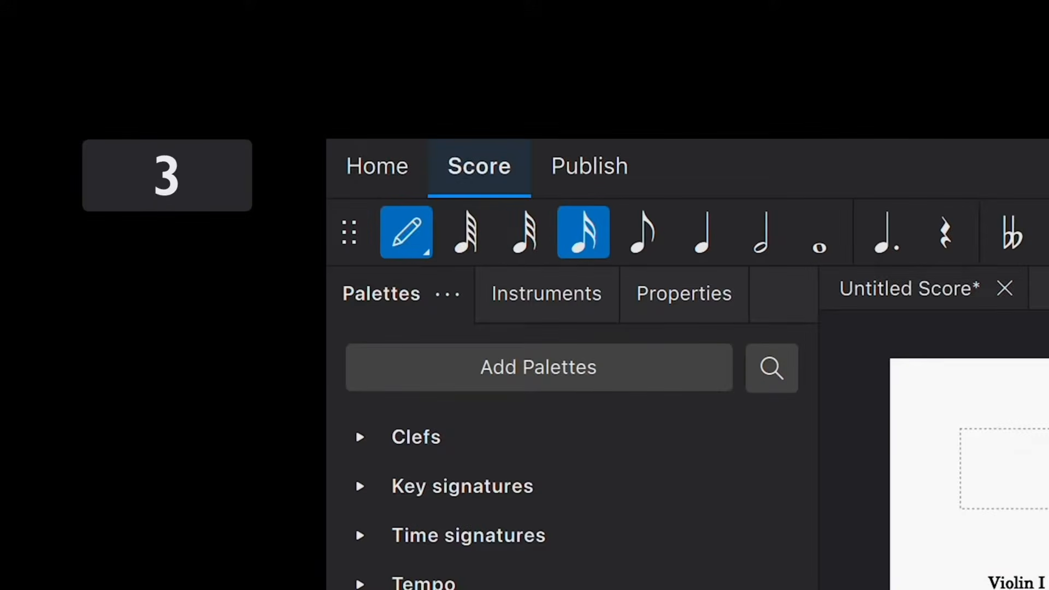
pyautogui.press('4')
pyautogui.press('5')
pyautogui.press('6')
pyautogui.press('7')
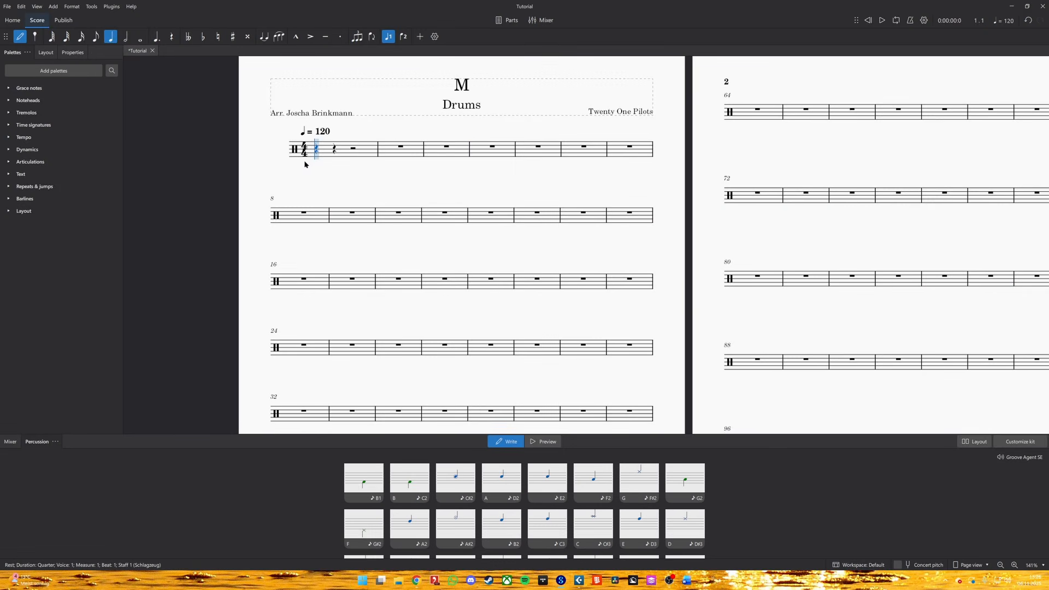
# Enter an eighth-note Closed Hi-Hat on the first beat of measure 1
pyautogui.scroll(10, 333, 151)
pyautogui.press('4')
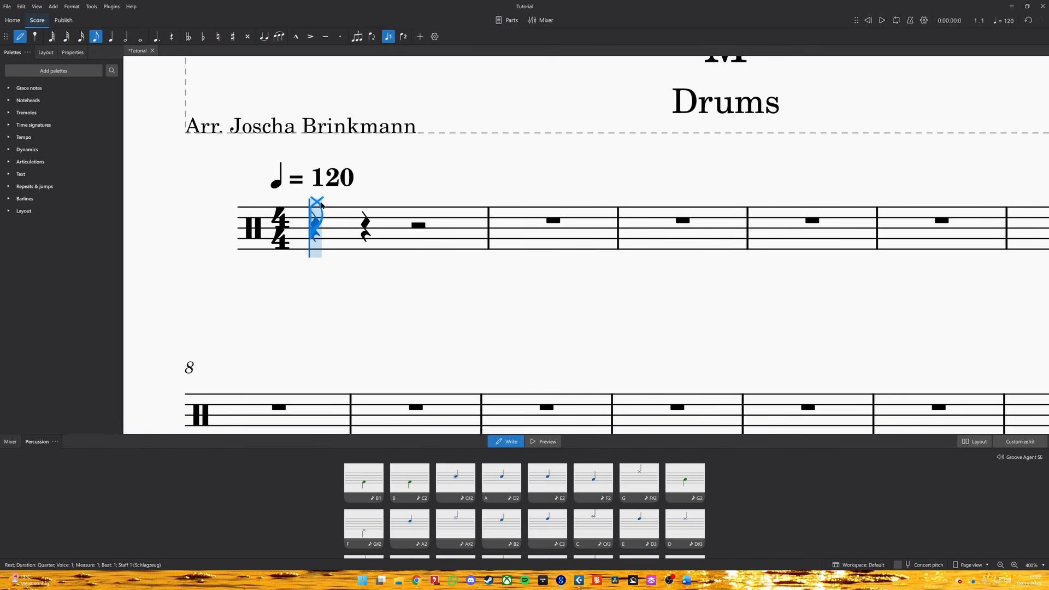
pyautogui.click(322, 205)
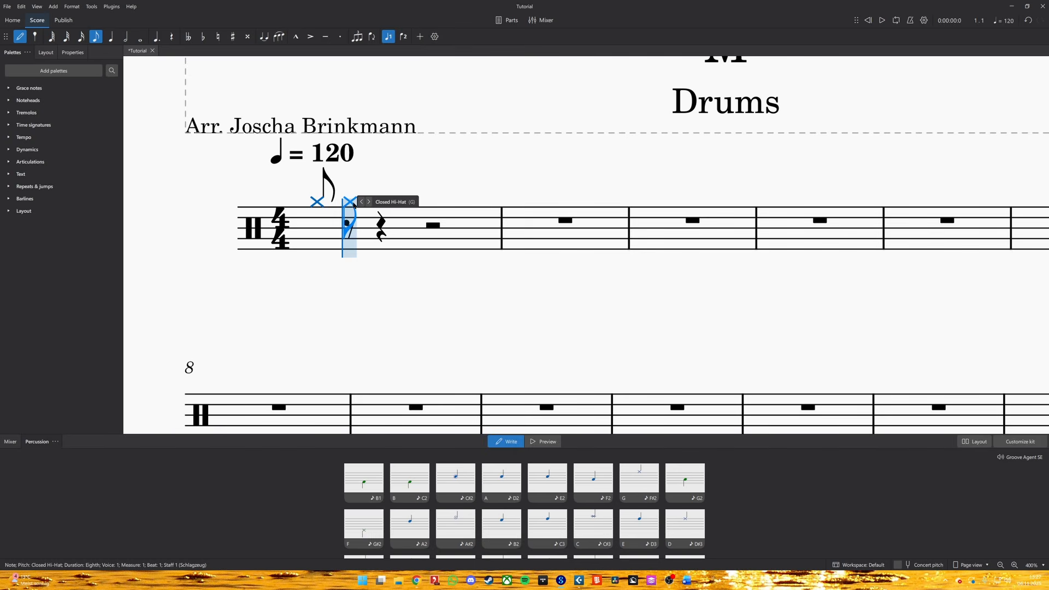
# Fill the rest of measure 1 with eighth-note Closed Hi-Hats so all eight eighths are played
pyautogui.click(368, 202)
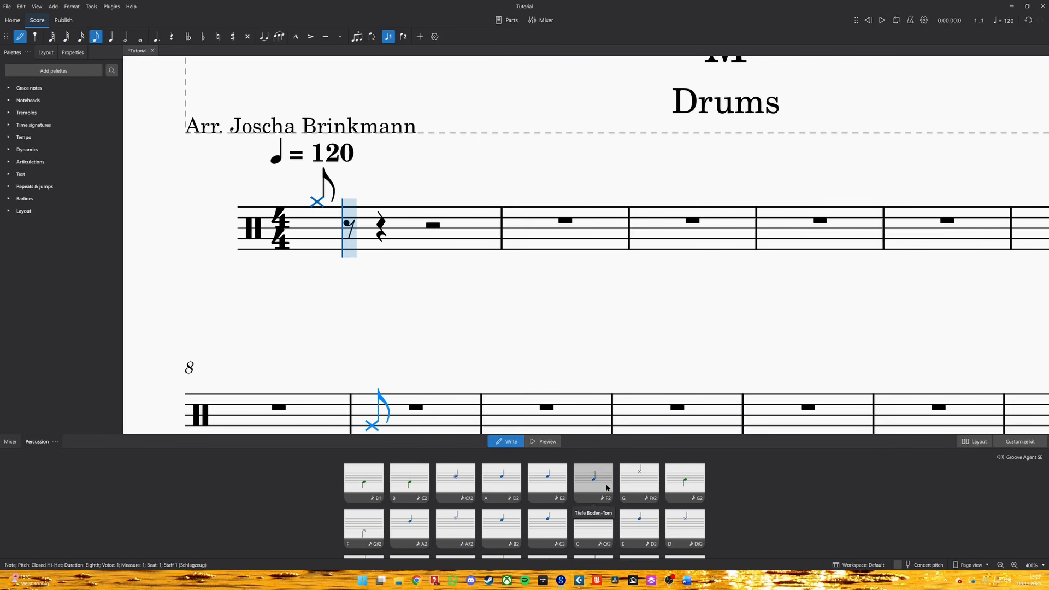
pyautogui.click(641, 484)
pyautogui.click(642, 482)
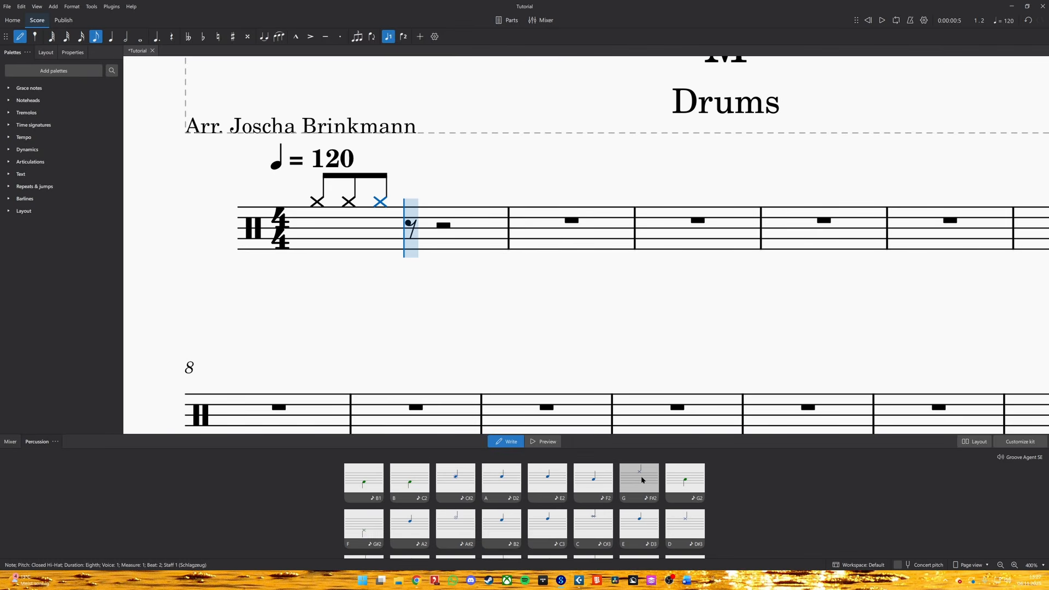
pyautogui.click(642, 480)
pyautogui.click(642, 480)
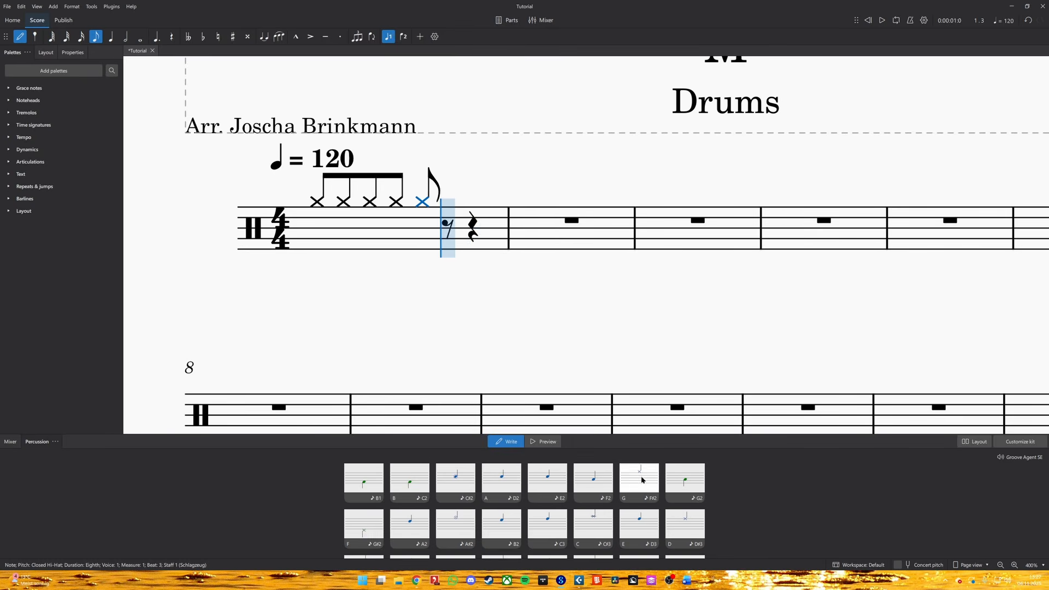
pyautogui.click(642, 481)
pyautogui.click(642, 481)
pyautogui.click(642, 481)
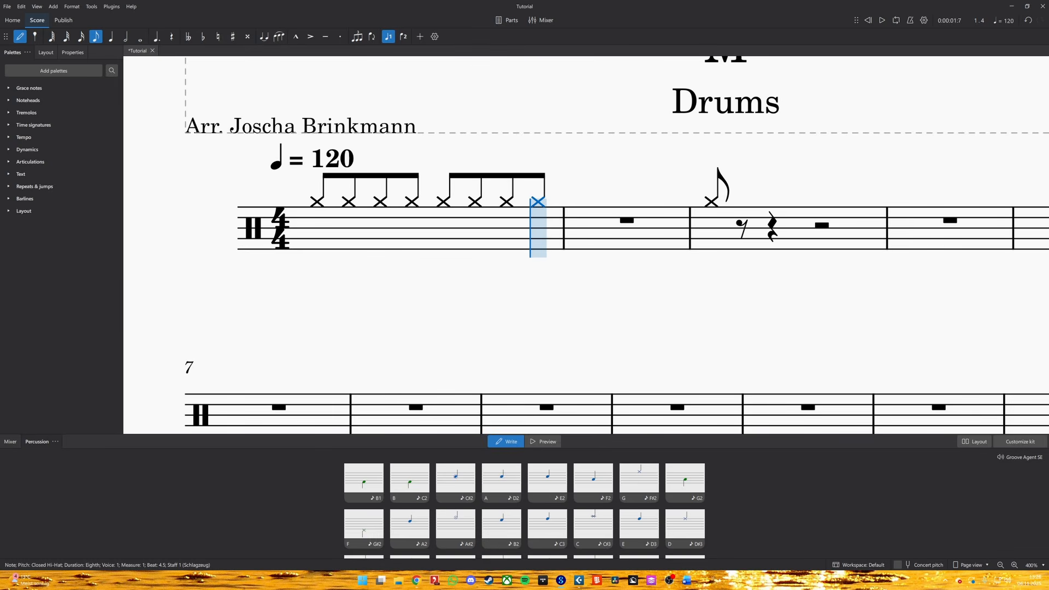
# Add eighth-note acoustic snares under the hi-hats on beats 2 and 4 of measure 1
pyautogui.scroll(1, 253, 300)
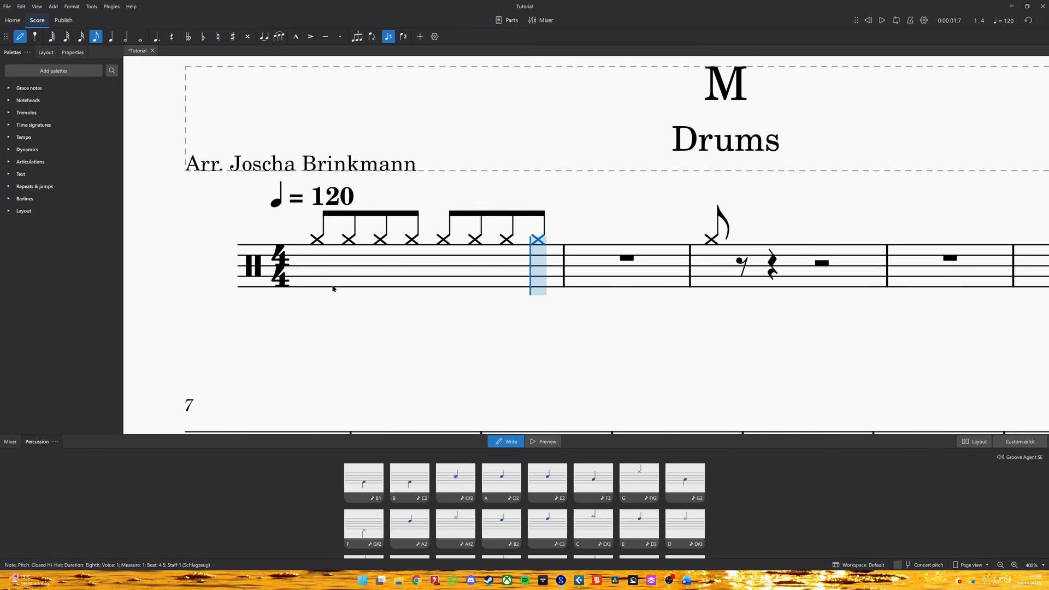
pyautogui.click(386, 263)
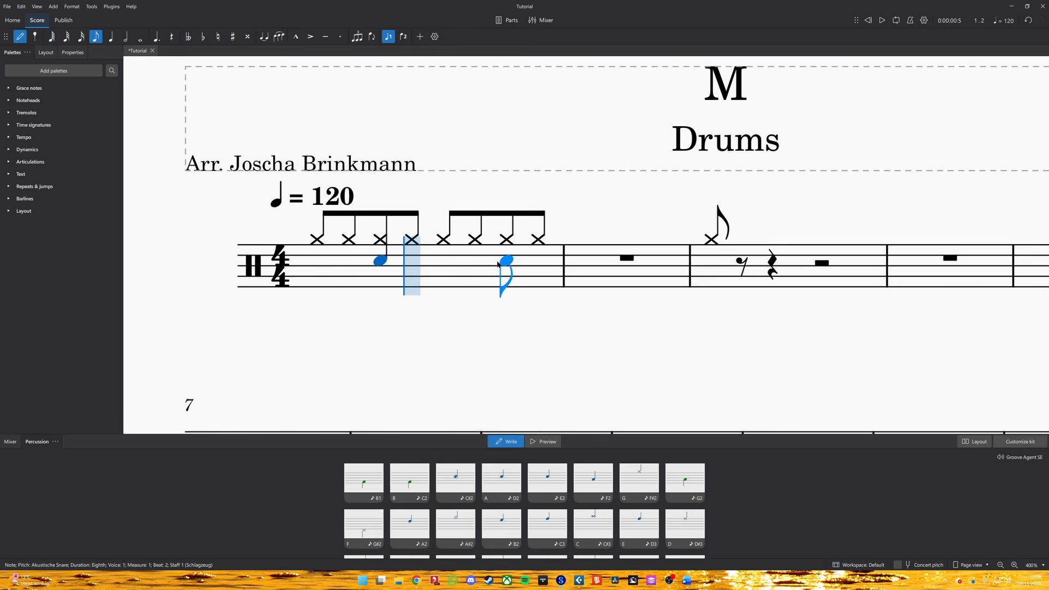
pyautogui.click(507, 261)
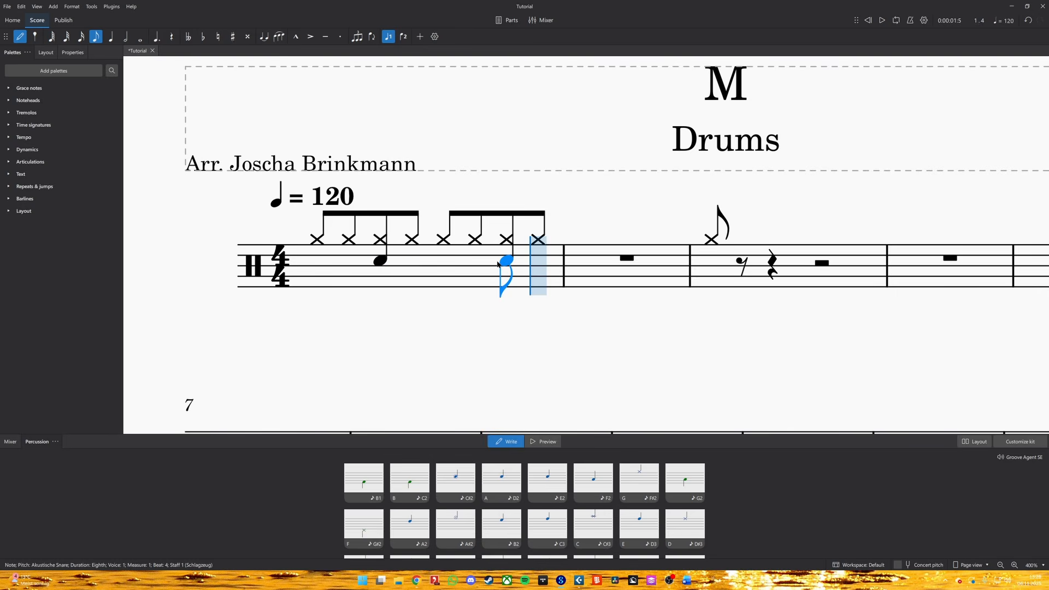
# Enter Acoustic Bass Drum notes in voice 2 of measure 1: a quarter on beat 1 and two eighths from beat 3
pyautogui.press('5')
pyautogui.hotkey('ctrl', 'alt', '2')
pyautogui.click(320, 283)
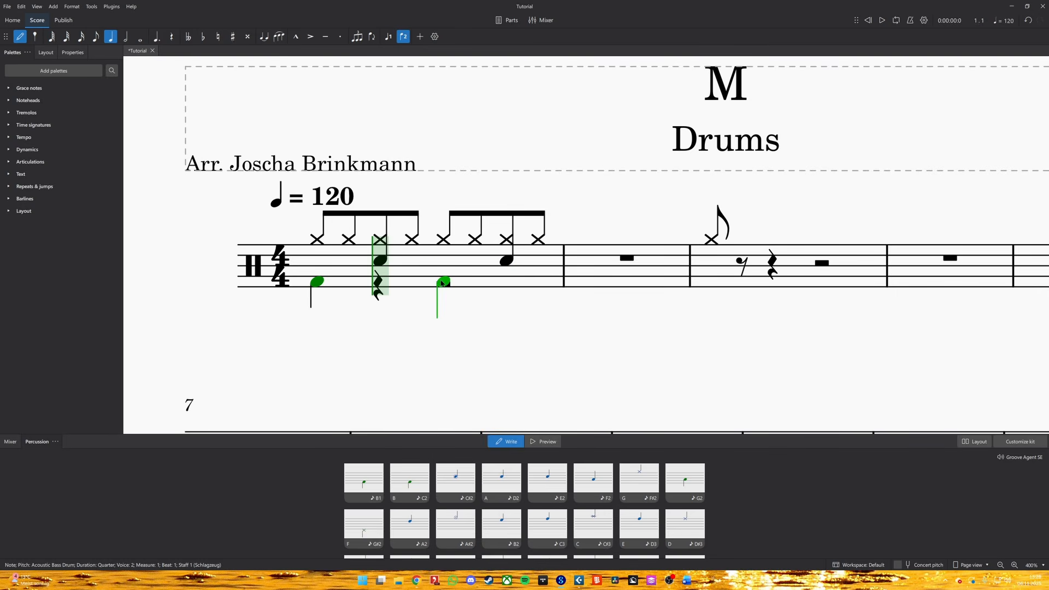
pyautogui.press('4')
pyautogui.click(442, 283)
pyautogui.click(475, 282)
pyautogui.press('Escape')
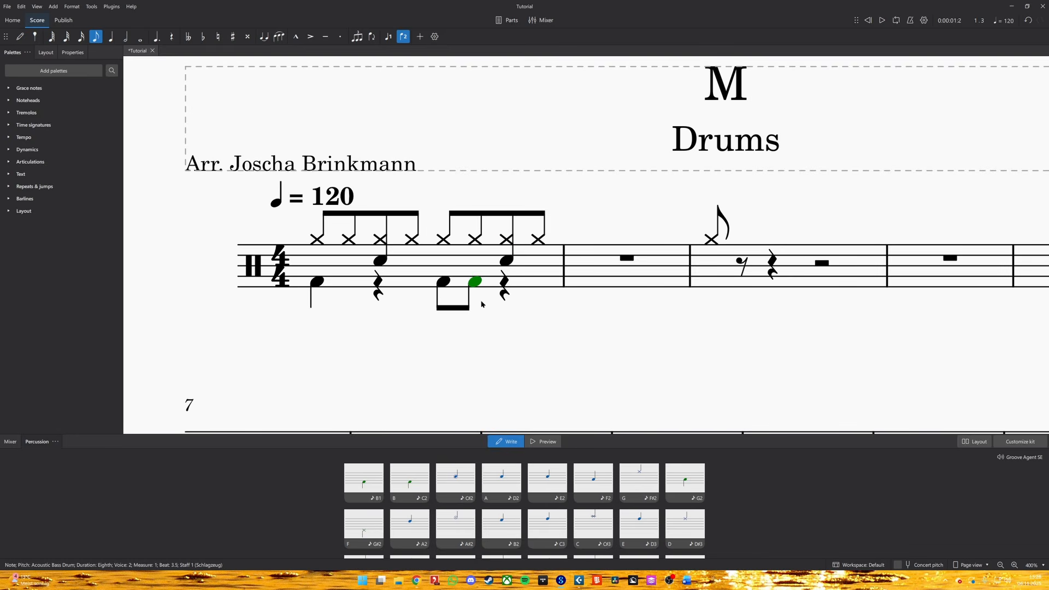
# Select the snare on beat 2 of measure 1 and cycle it through the kit's other drum sounds, returning it to acoustic snare
pyautogui.click(456, 308)
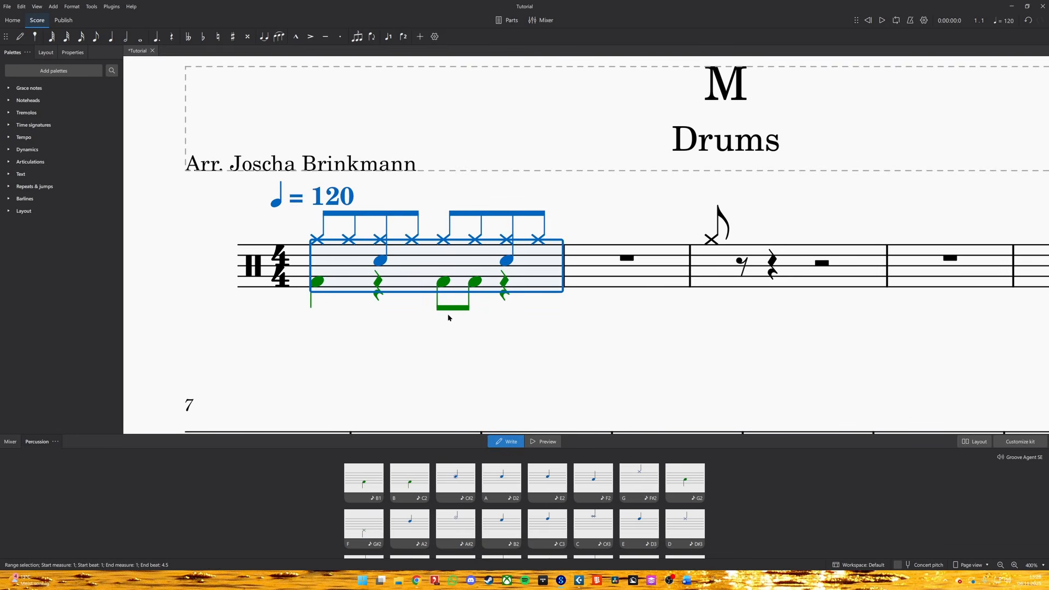
pyautogui.press('Left')
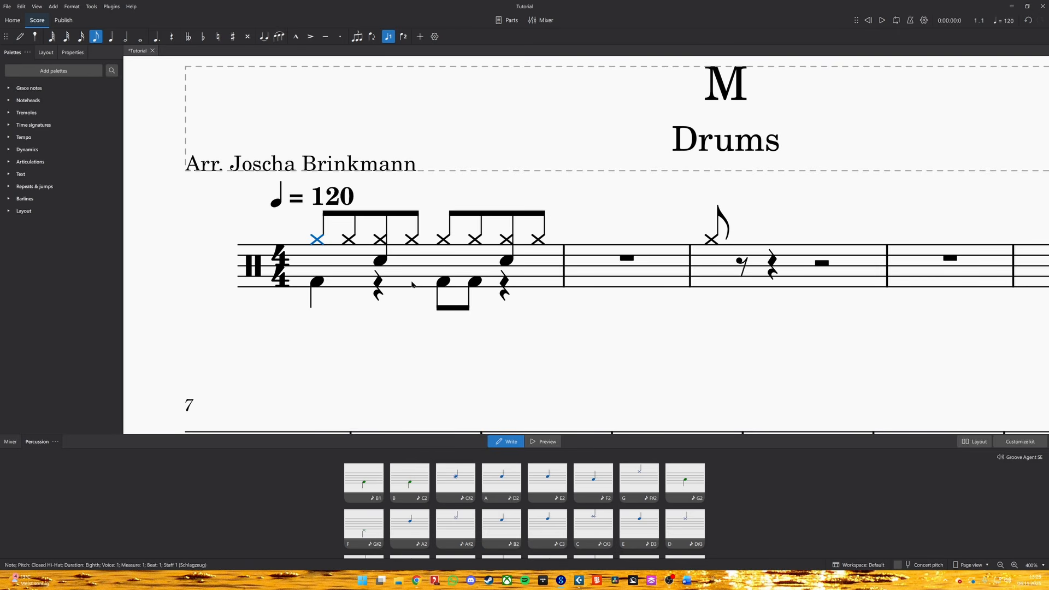
pyautogui.click(382, 261)
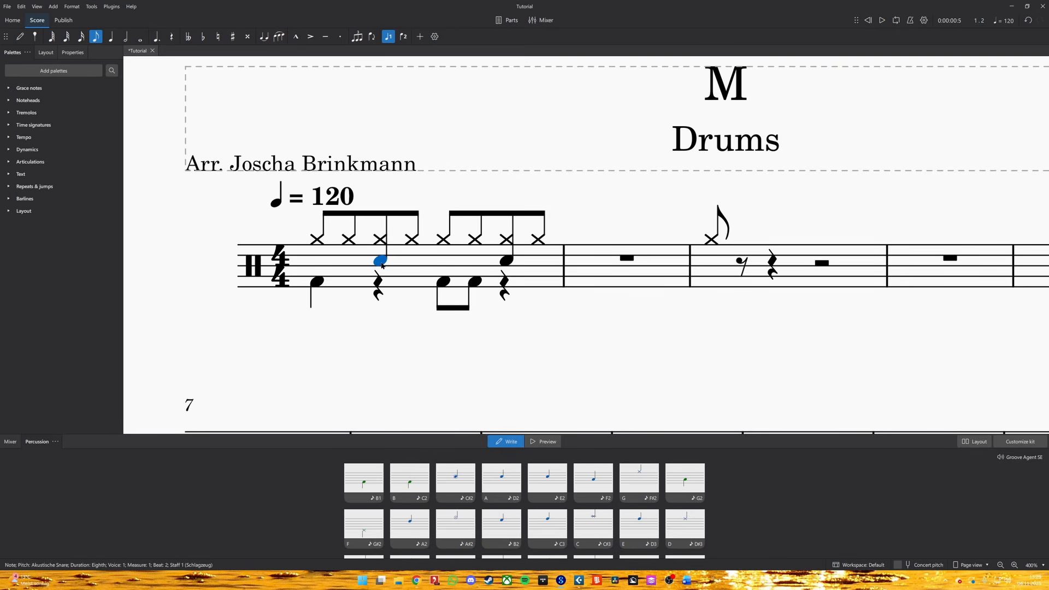
pyautogui.press('Down')
pyautogui.hotkey('alt', 'Up')
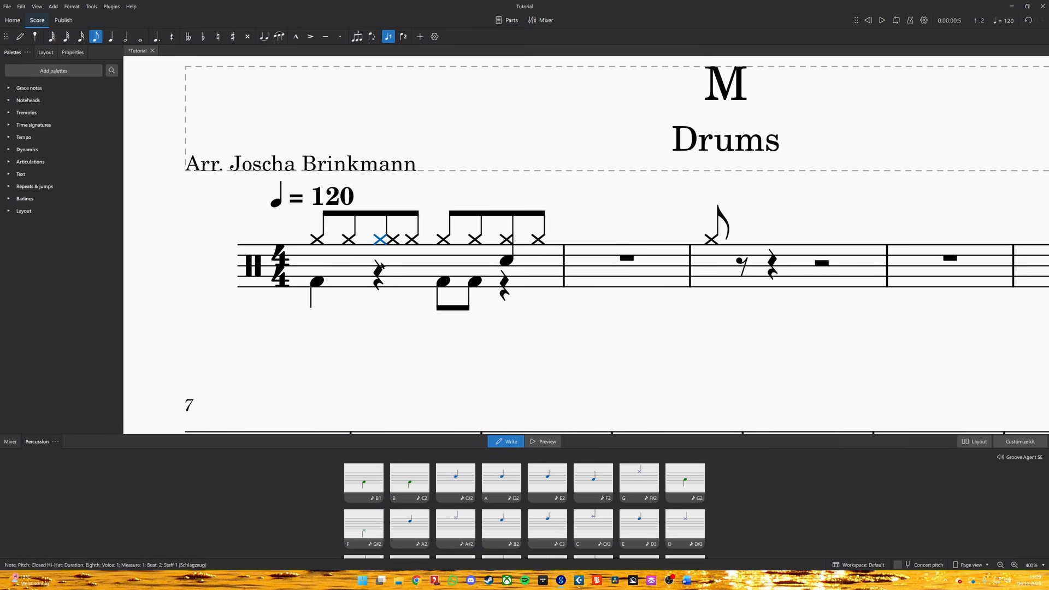
pyautogui.hotkey('alt', 'Down')
pyautogui.press('Up')
pyautogui.press('Up')
pyautogui.press('Up')
pyautogui.press('Up')
pyautogui.press('Up')
pyautogui.press('Up')
pyautogui.press('Up')
pyautogui.press('Up')
pyautogui.press('Up')
pyautogui.press('Up')
pyautogui.press('Up')
pyautogui.press('Up')
pyautogui.press('Up')
pyautogui.press('Up')
pyautogui.press('Up')
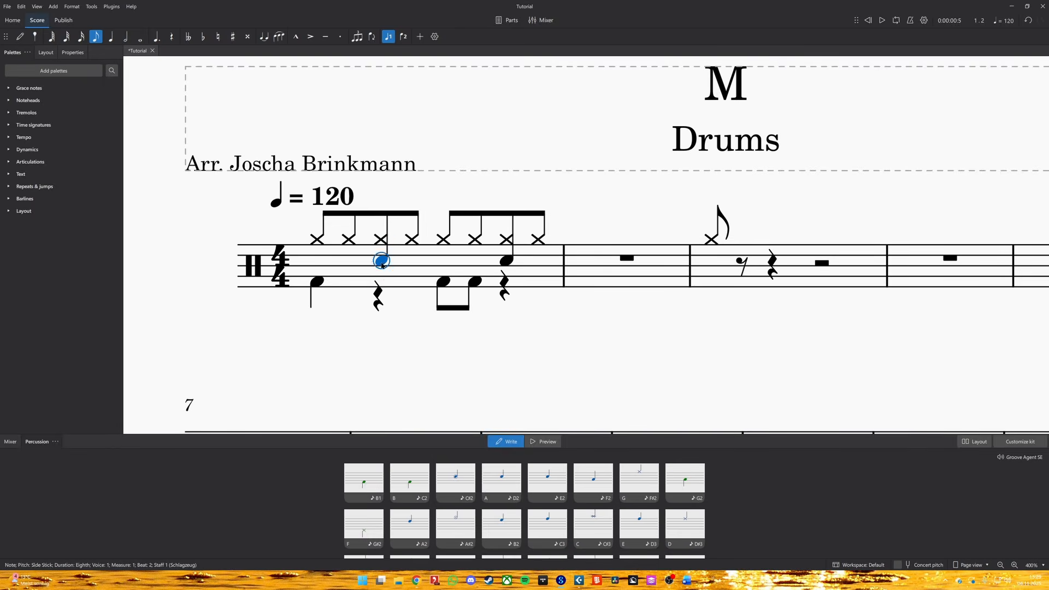
pyautogui.hotkey('alt', 'Up')
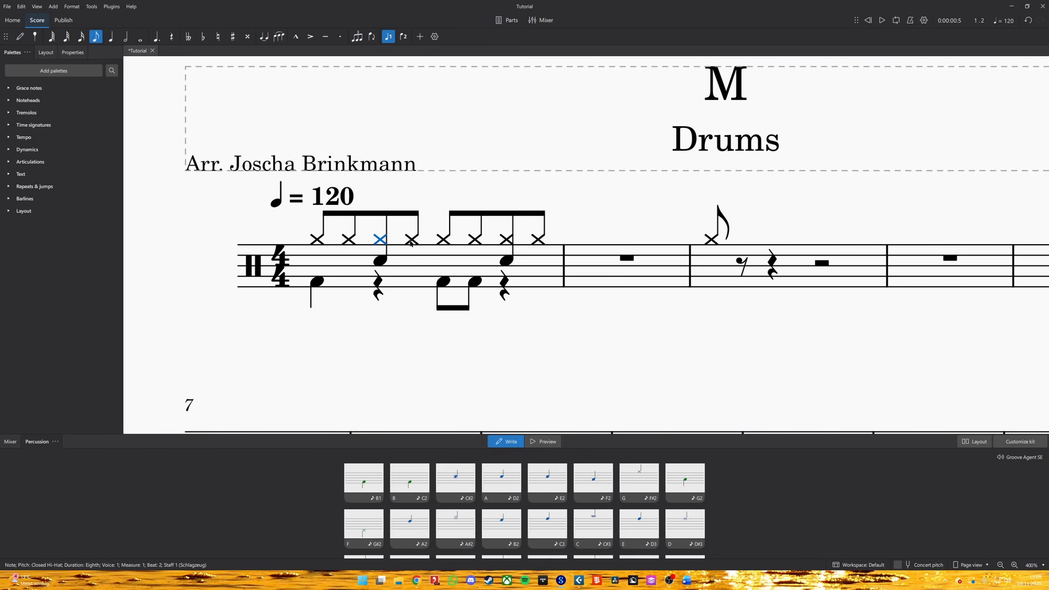
# Change the hi-hat on the second half of beat 2 in measure 1 to a sixteenth and add another sixteenth hi-hat after it
pyautogui.click(411, 240)
pyautogui.press('4')
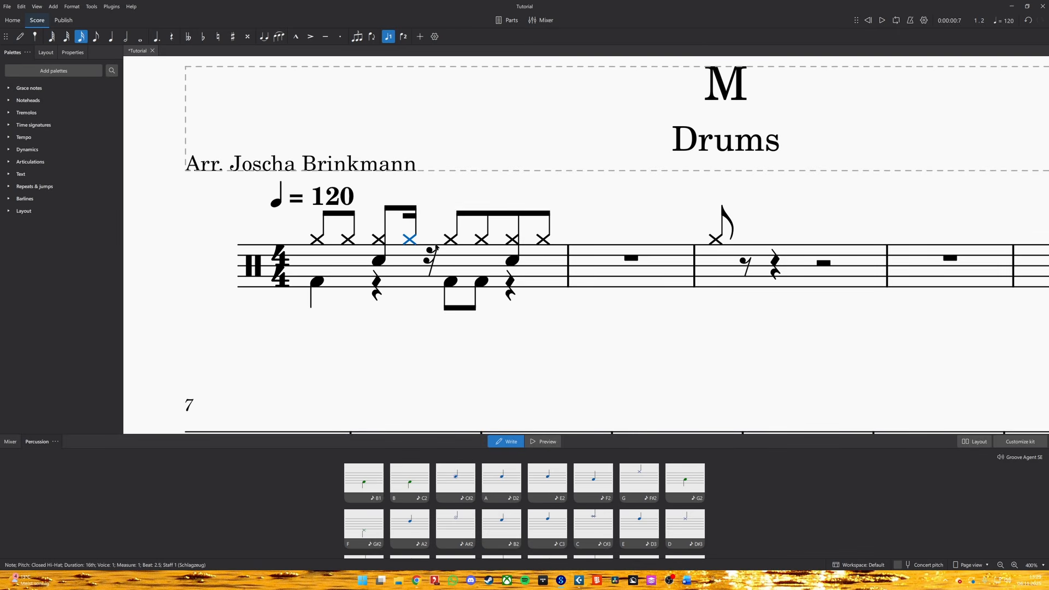
pyautogui.press('r')
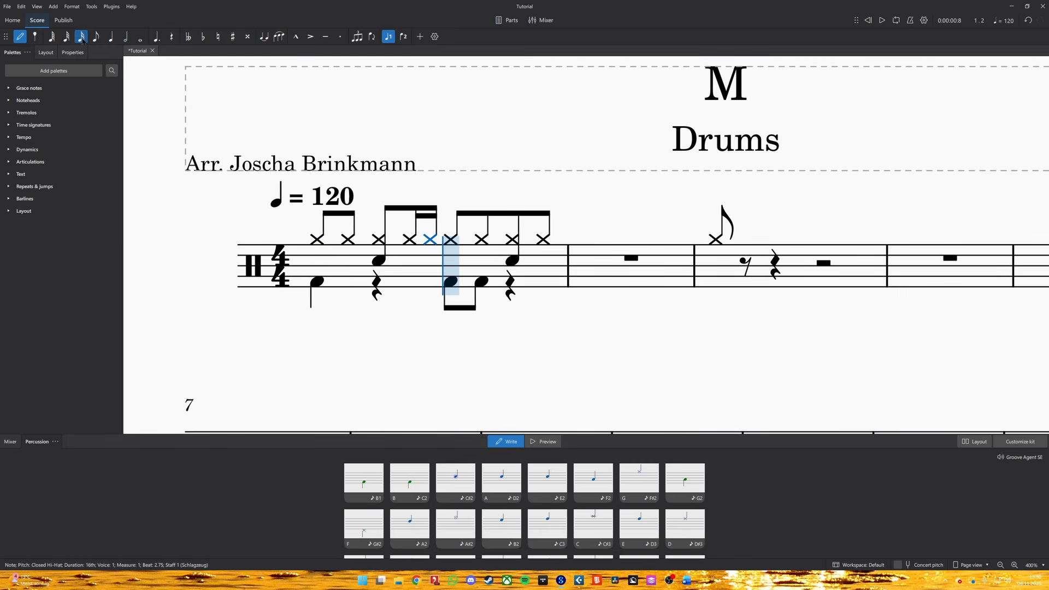
pyautogui.press('Escape')
# Try different range selections: single measures, measures 1 through 12, and only beats 3 and 4 of measure 1
pyautogui.click(403, 263)
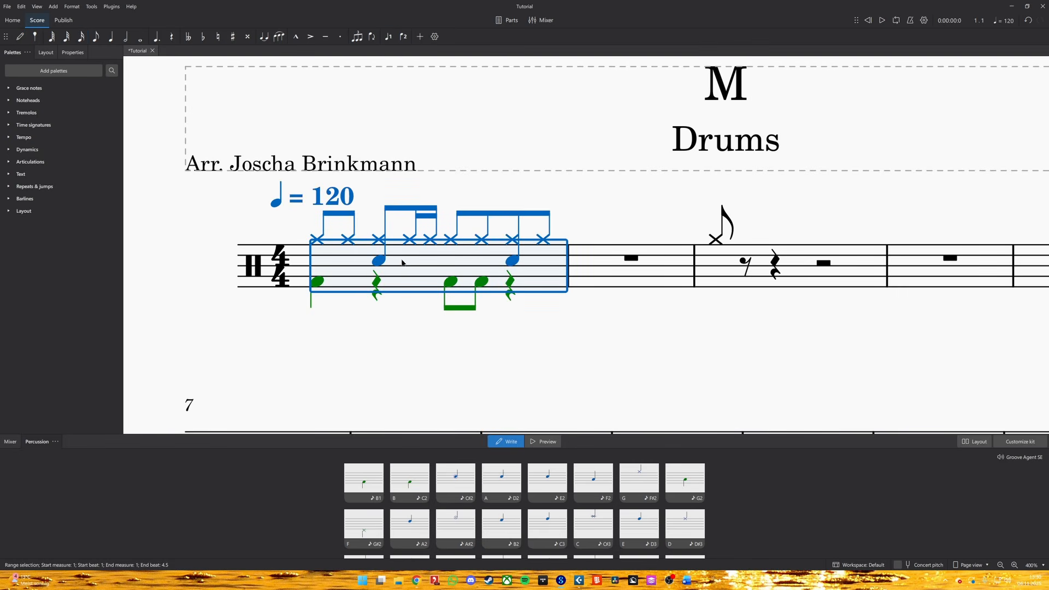
pyautogui.scroll(-6, 440, 350)
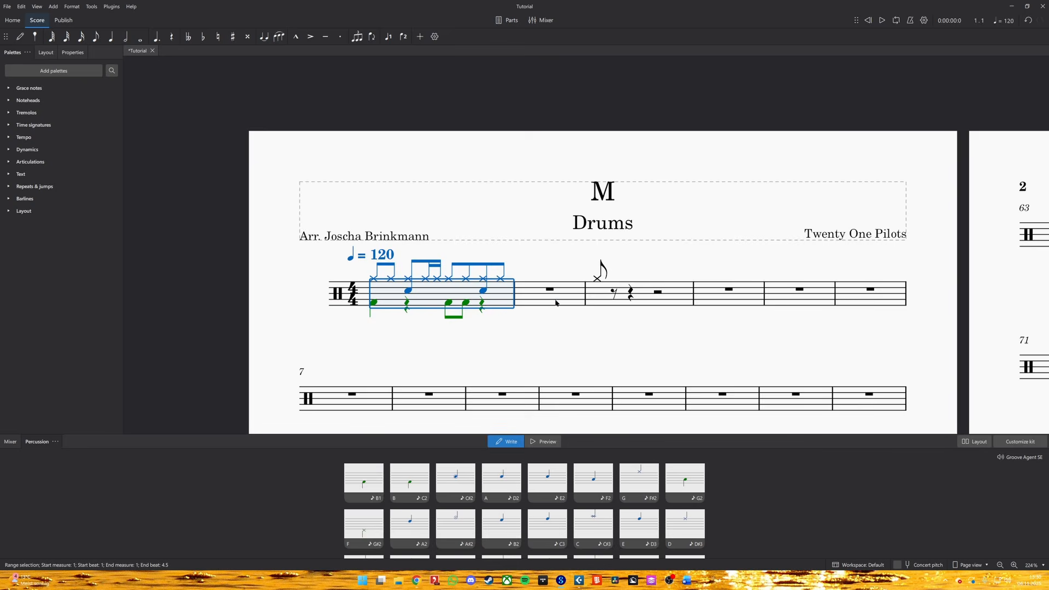
pyautogui.click(546, 302)
pyautogui.click(512, 308)
pyautogui.click(638, 306)
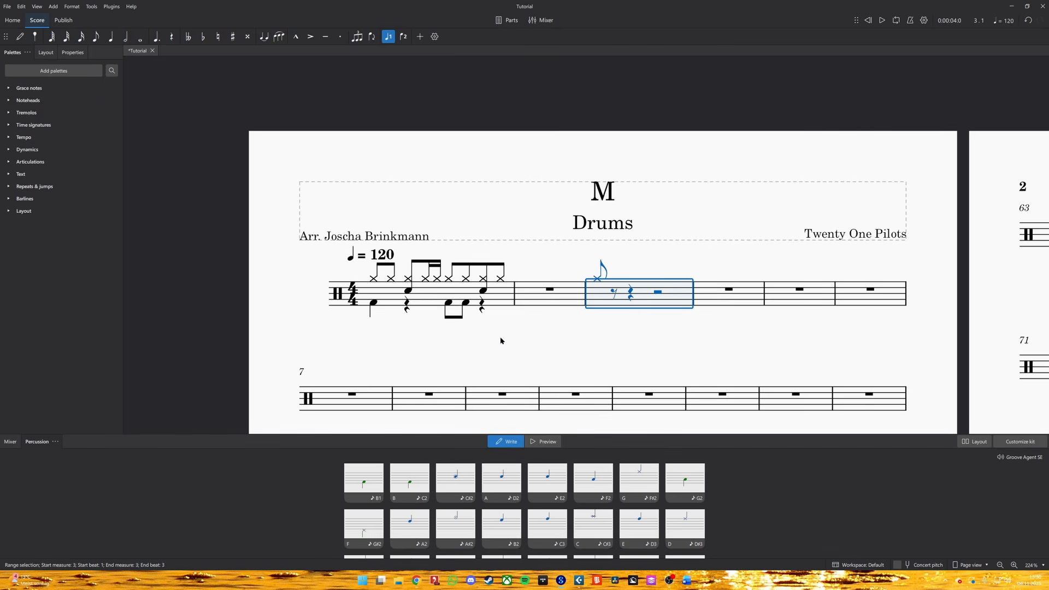
pyautogui.moveTo(510, 302); pyautogui.dragTo(798, 300)
pyautogui.keyDown('shift'); pyautogui.click(867, 293); pyautogui.keyUp('shift')
pyautogui.keyDown('shift'); pyautogui.click(721, 406); pyautogui.keyUp('shift')
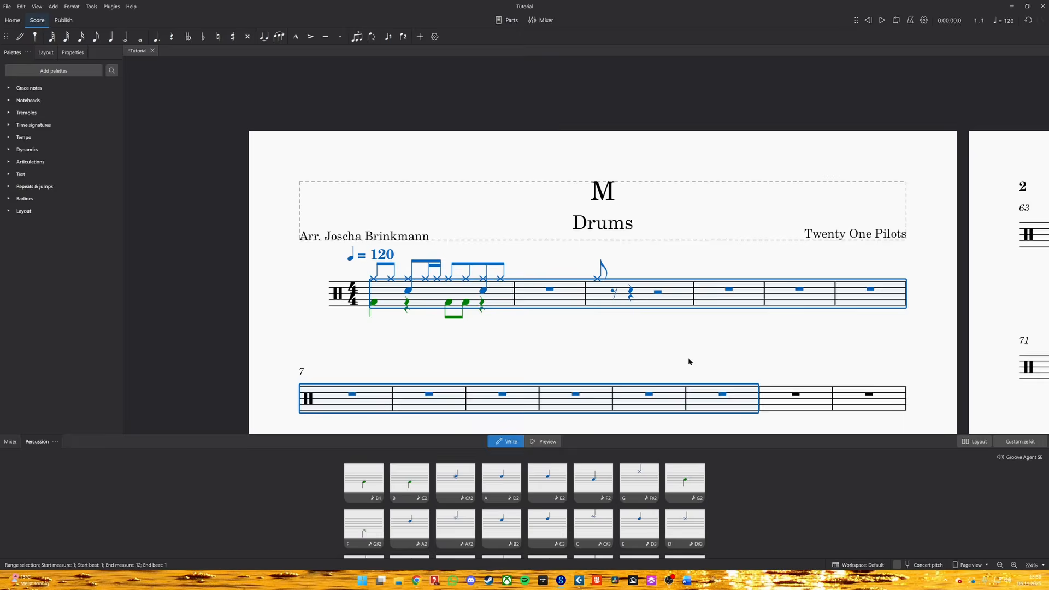
pyautogui.click(687, 357)
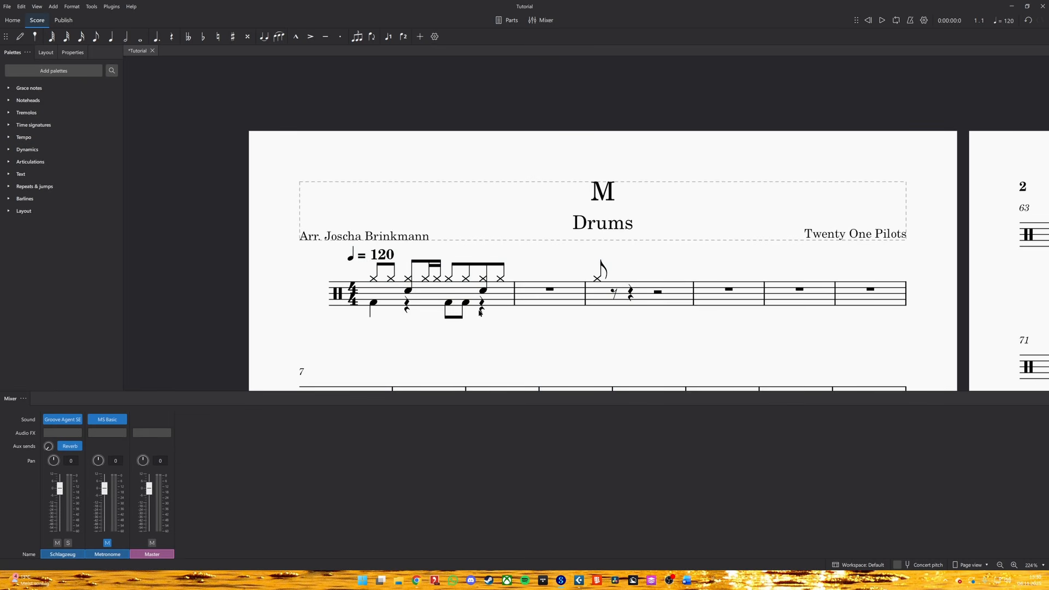
pyautogui.click(450, 279)
pyautogui.keyDown('shift'); pyautogui.click(499, 281); pyautogui.keyUp('shift')
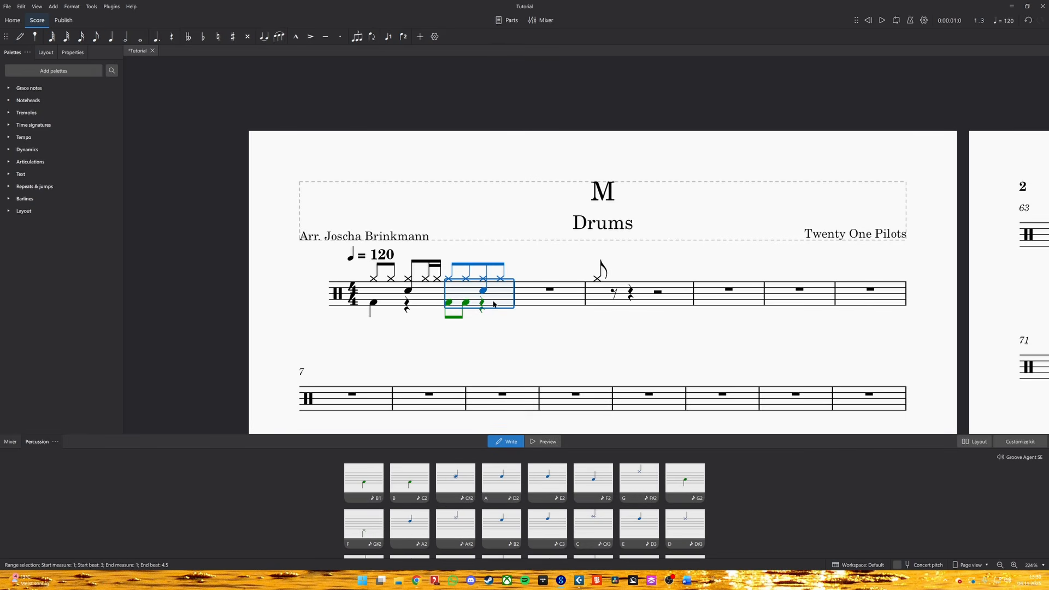
# Duplicate the whole measure 1 groove into measures 2, 3 and 4, and clear the selection
pyautogui.click(493, 305)
pyautogui.press('r')
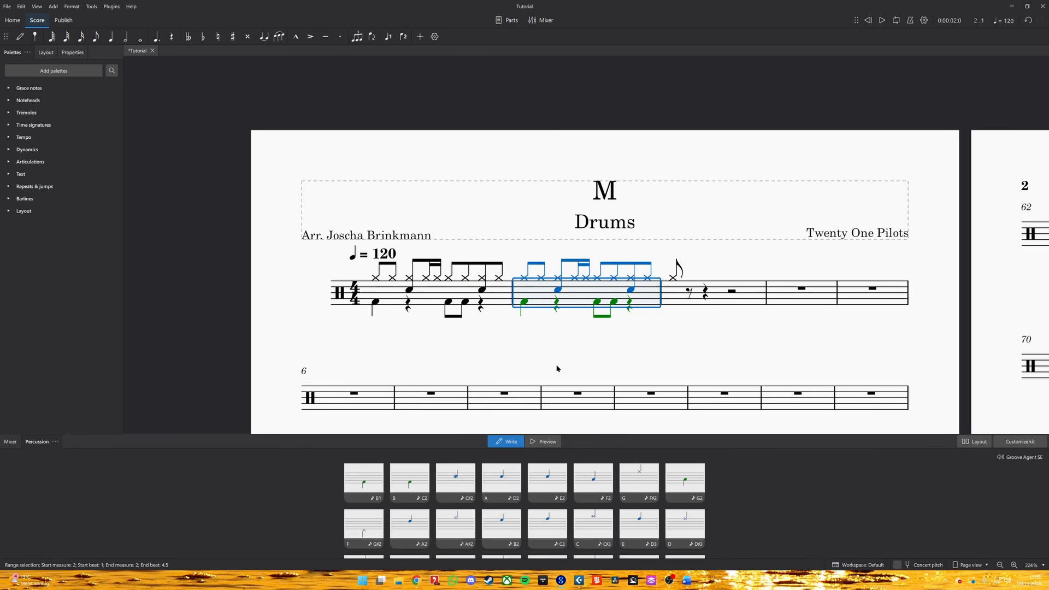
pyautogui.click(669, 300)
pyautogui.hotkey('ctrl', 'v')
pyautogui.click(774, 299)
pyautogui.hotkey('ctrl', 'v')
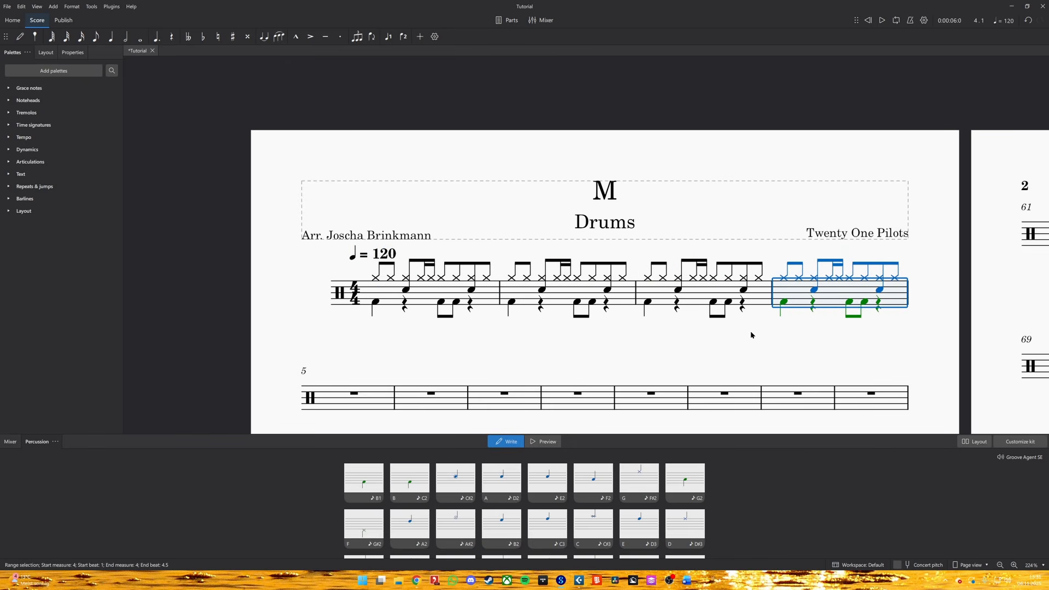
pyautogui.click(190, 257)
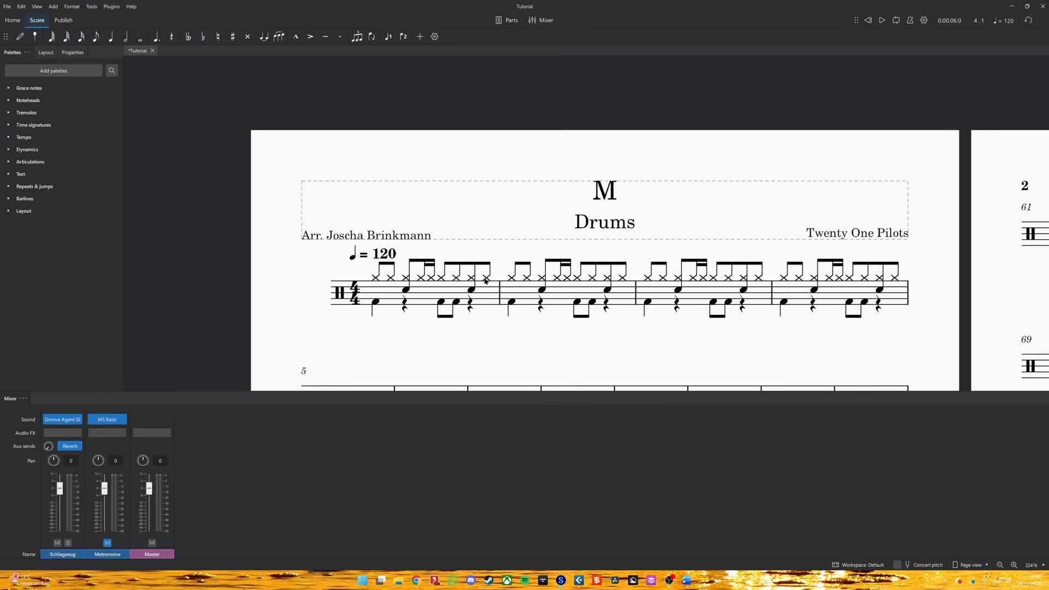
# Shorten the last hi-hat of measure 1 to a sixteenth and enter a sixteenth Elektrische Snare in place of the sixteenth rest
pyautogui.scroll(10, 488, 281)
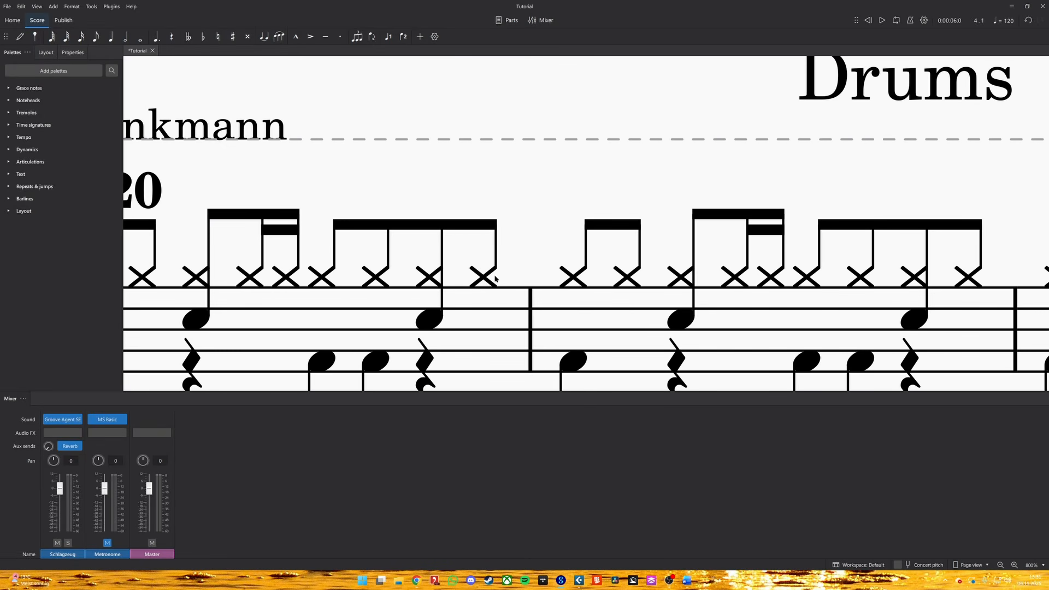
pyautogui.click(485, 275)
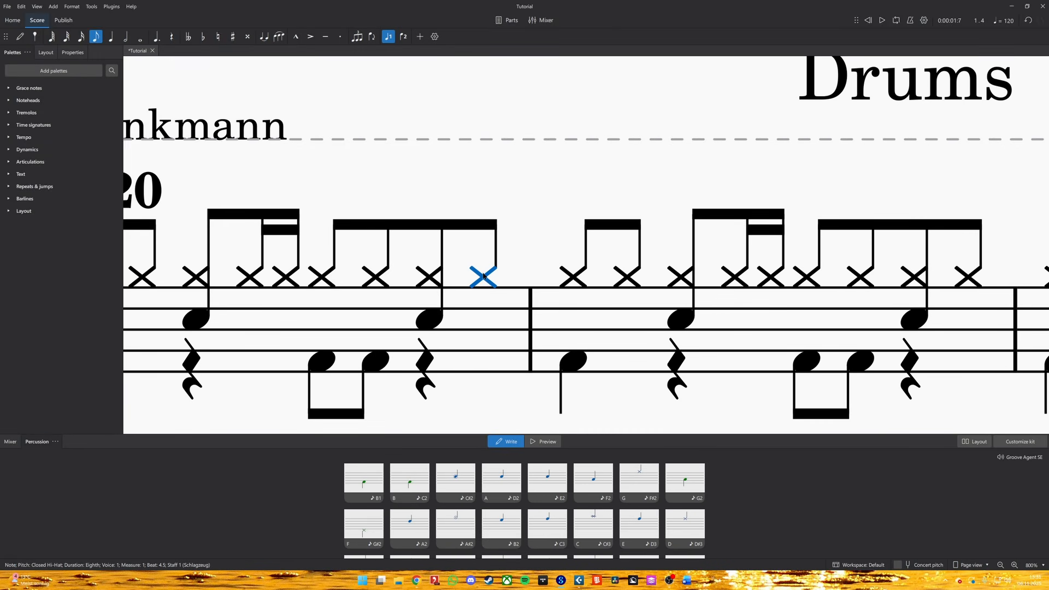
pyautogui.press('3')
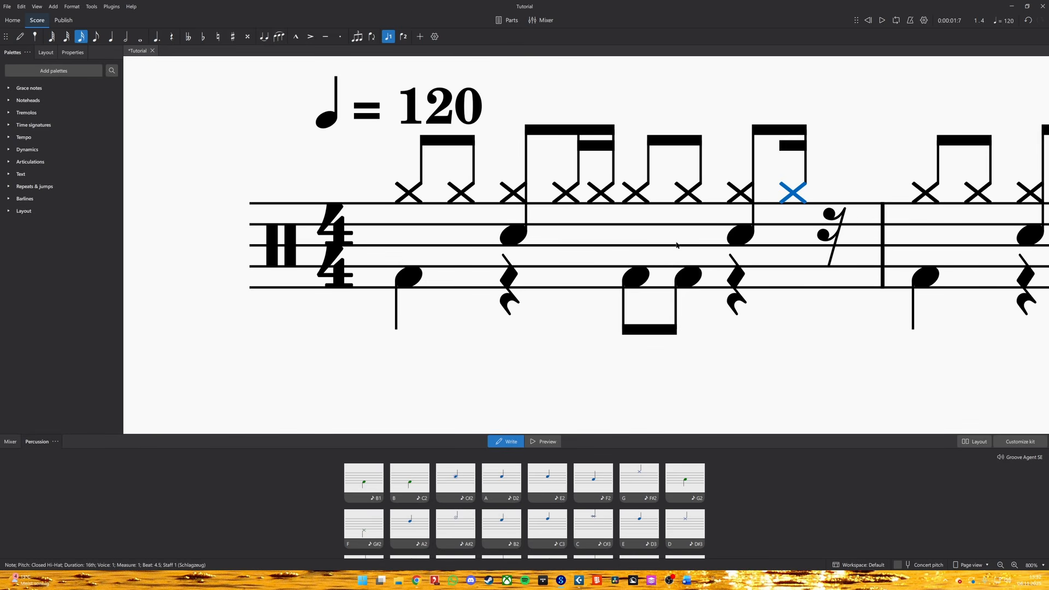
pyautogui.press('n')
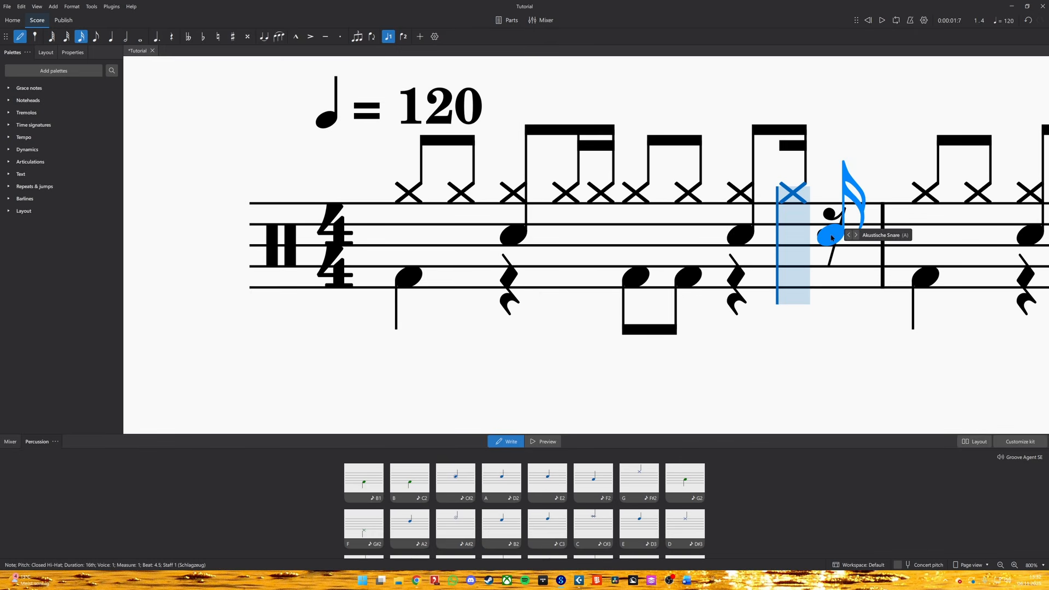
pyautogui.click(856, 235)
pyautogui.click(842, 239)
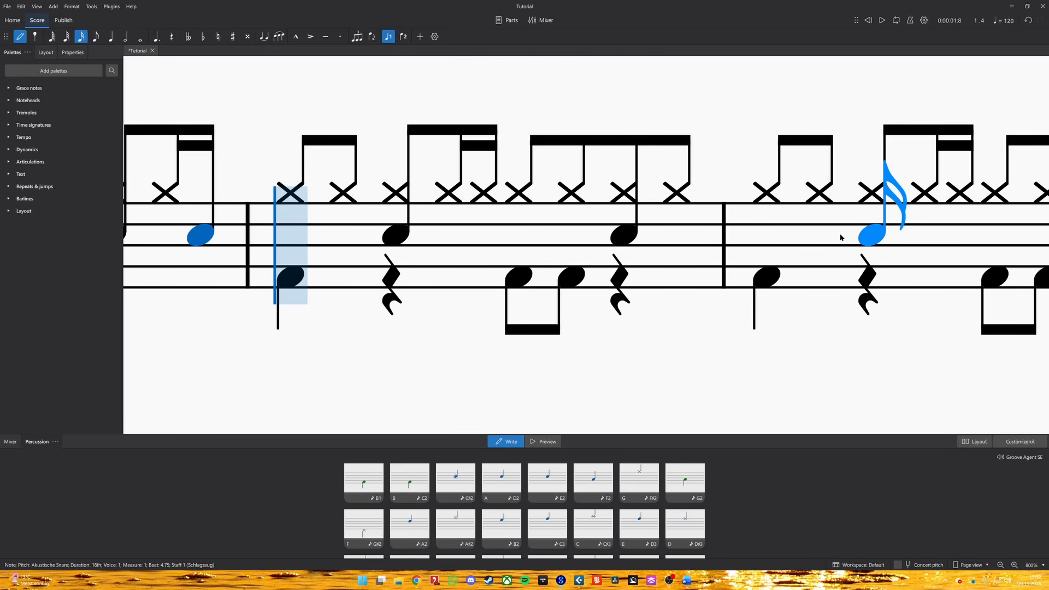
pyautogui.press('Escape')
# Put notehead parentheses around the final sixteenth snare of measure 1 to mark it as a ghost note
pyautogui.hscroll(-8, 247, 251)
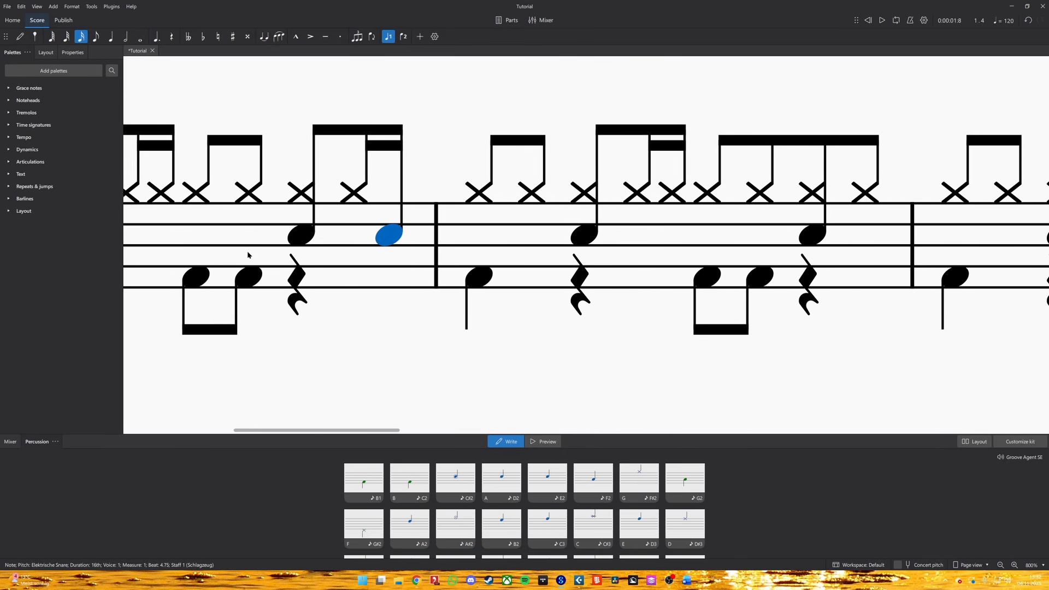
pyautogui.hscroll(-2, 268, 255)
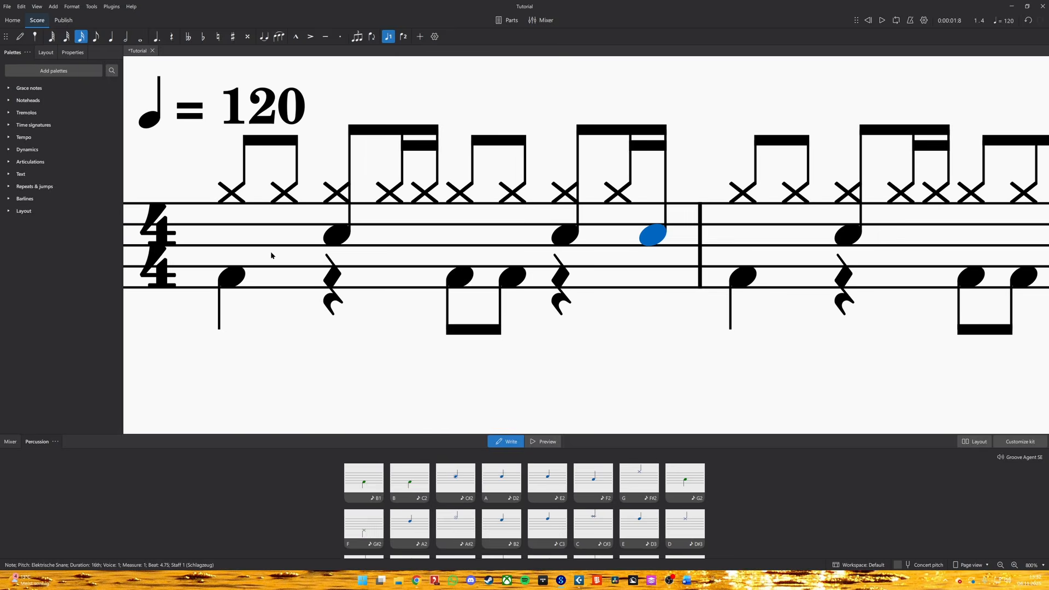
pyautogui.scroll(-3, 598, 251)
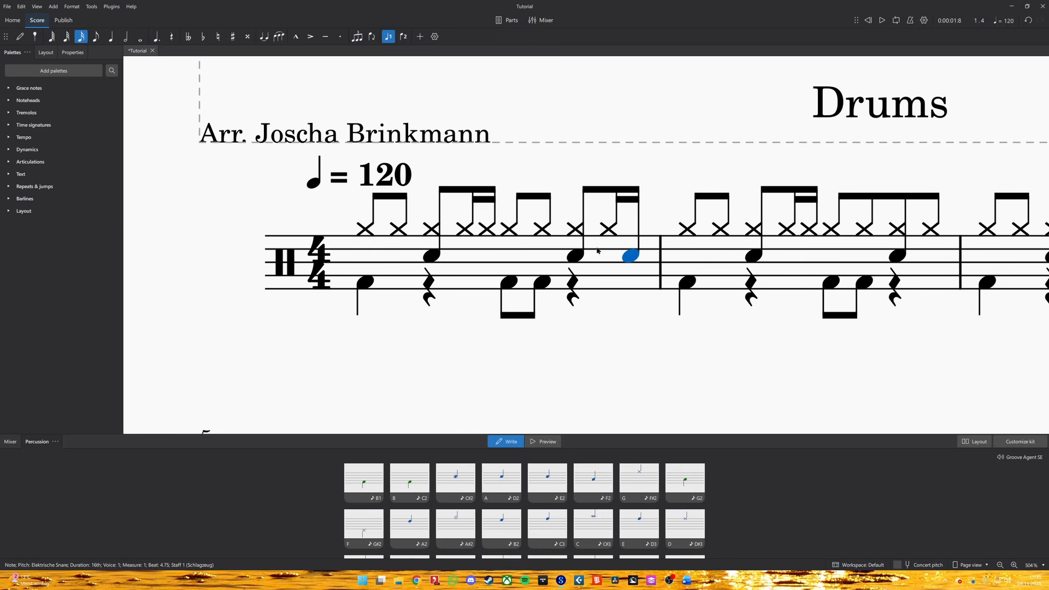
pyautogui.click(28, 100)
pyautogui.click(39, 158)
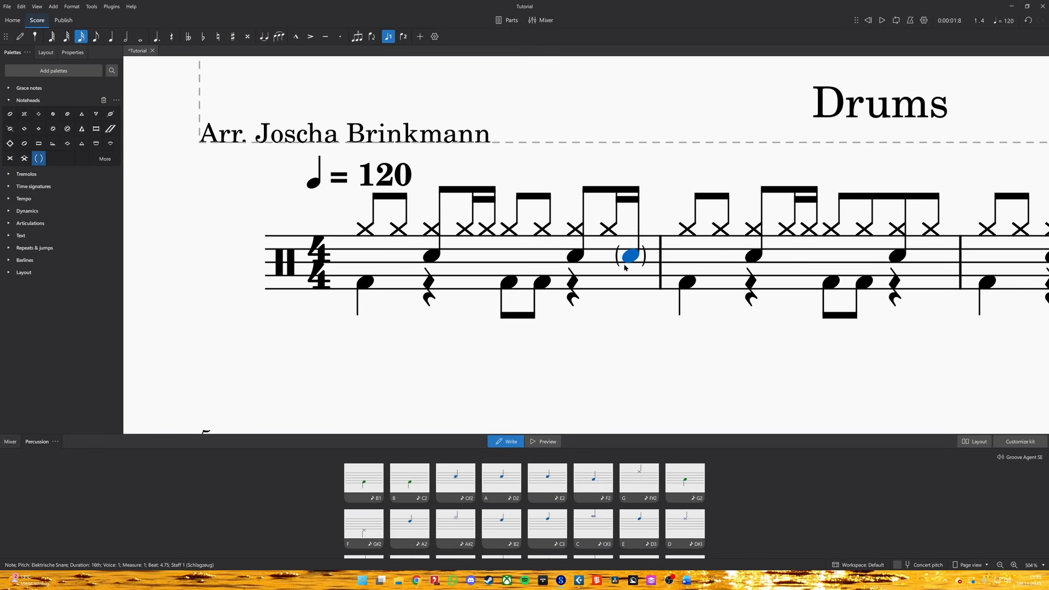
# Shorten the last hi-hat of measure 2 to a sixteenth and paste the parenthesized sixteenth ghost snare after it
pyautogui.click(929, 231)
pyautogui.press('3')
pyautogui.click(939, 254)
pyautogui.hotkey('ctrl', 'v')
pyautogui.click(932, 313)
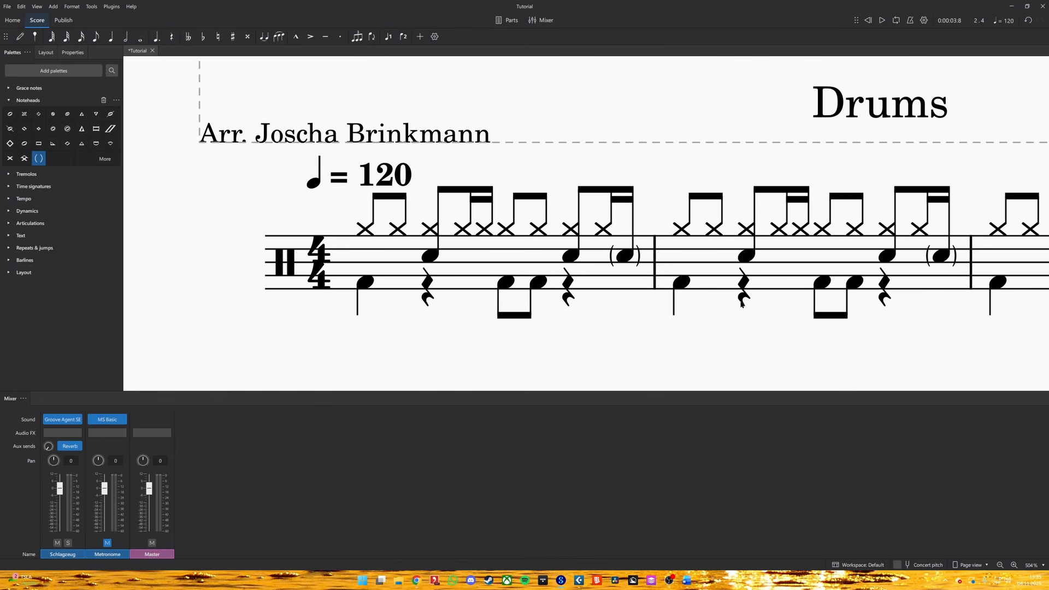
# Add accents to the measure 1 hi-hats on beat 1, beat 2 and the offbeat after beat 2
pyautogui.hscroll(3, 662, 302)
pyautogui.scroll(-2, 355, 299)
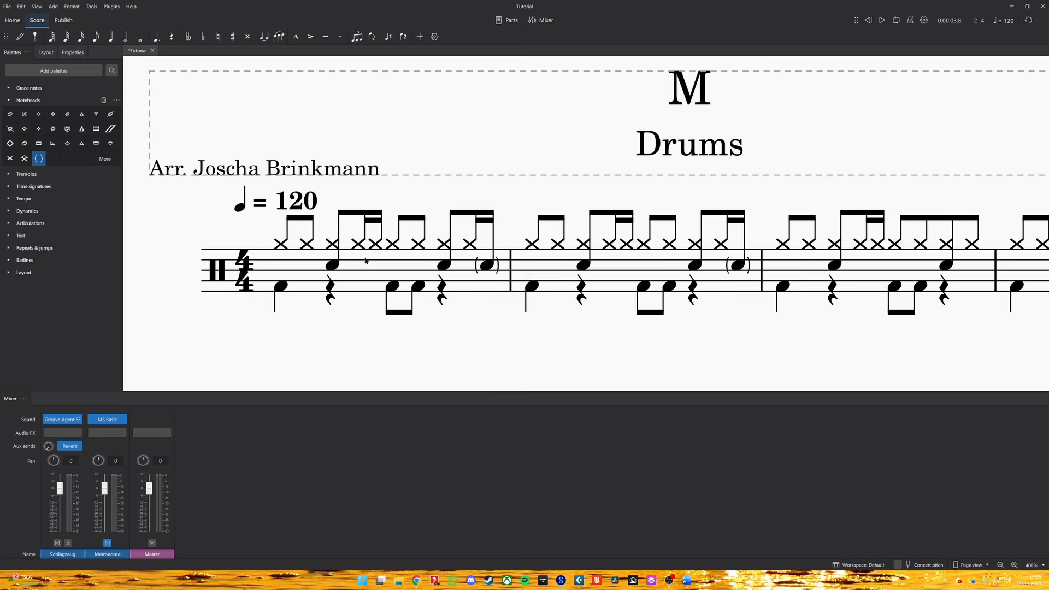
pyautogui.click(359, 244)
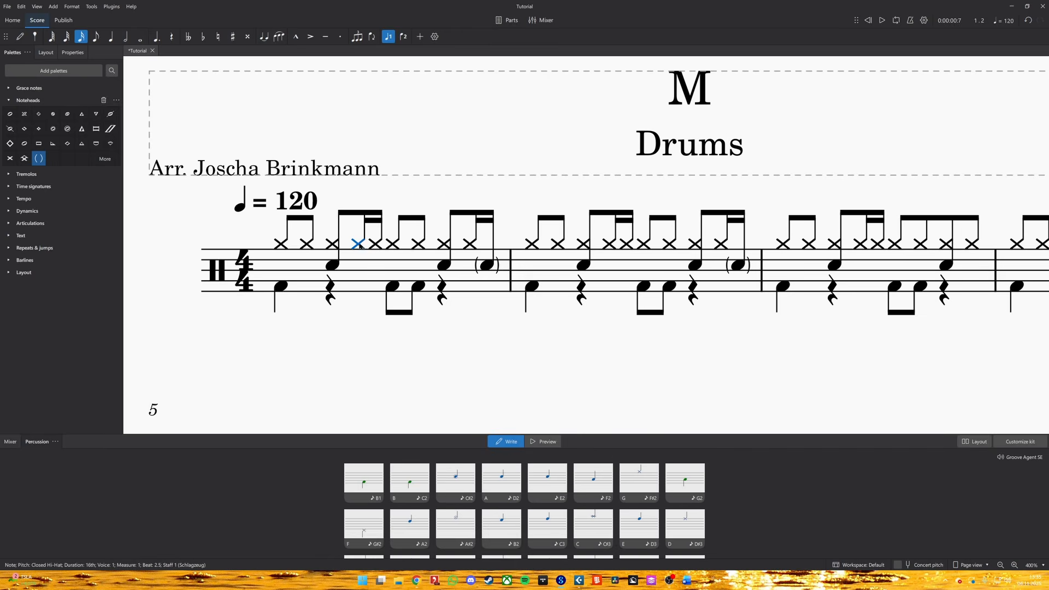
pyautogui.click(311, 37)
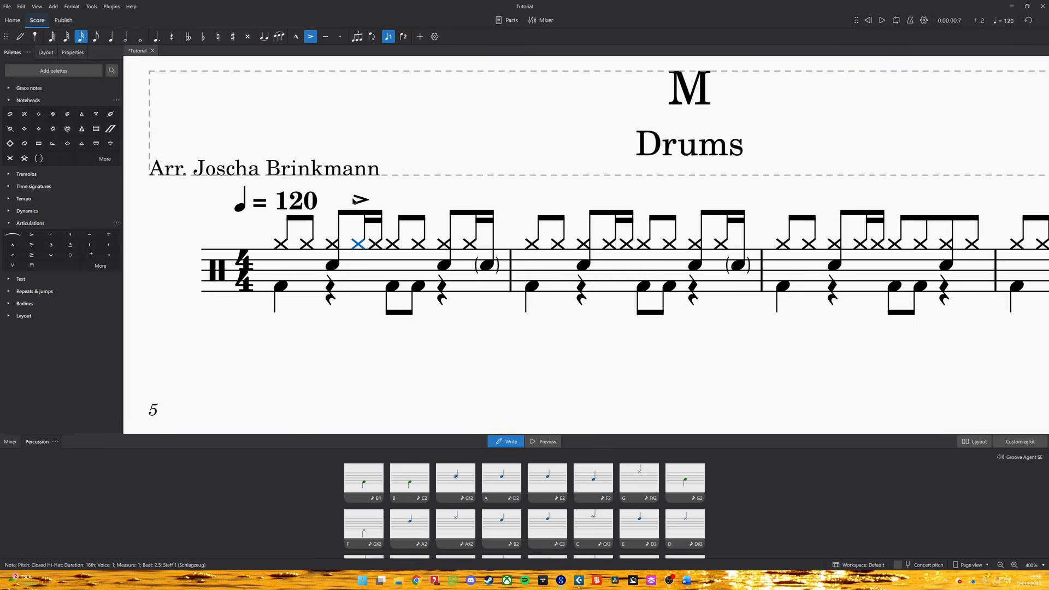
pyautogui.click(323, 221)
pyautogui.click(281, 244)
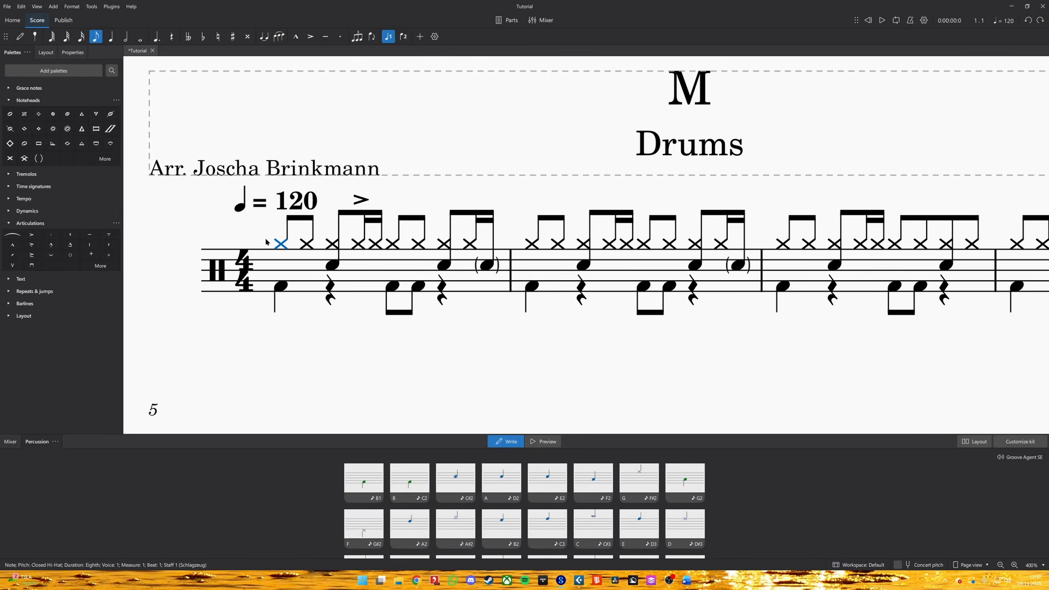
pyautogui.hotkey('shift', 'v')
pyautogui.click(332, 250)
pyautogui.hotkey('shift', 'v')
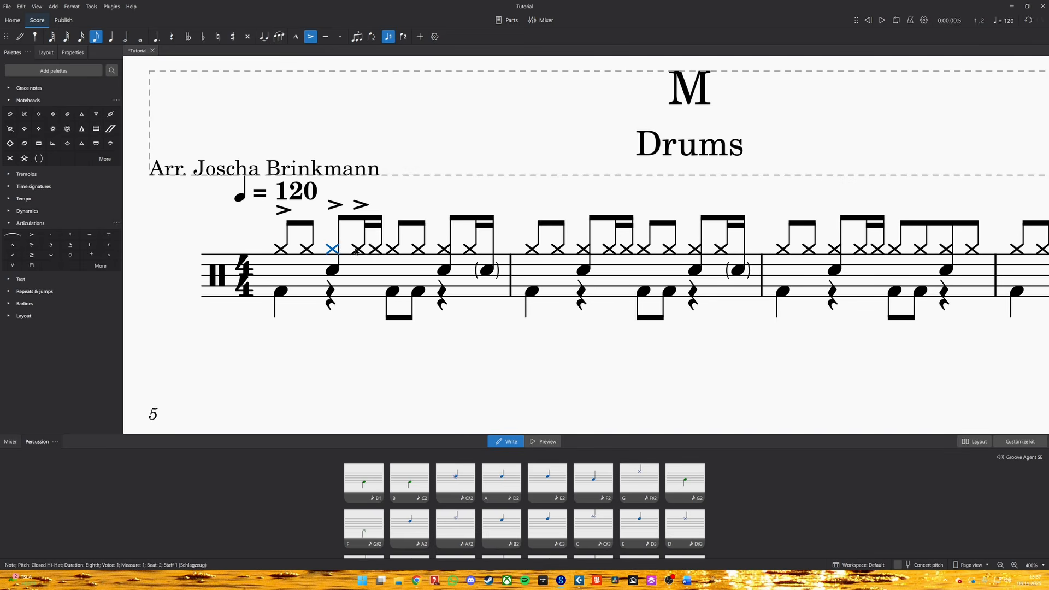
# Remove the accent from the offbeat hi-hat after beat 2 and accent the hi-hats on beats 3 and 4 of measure 1
pyautogui.click(358, 249)
pyautogui.hotkey('shift', 'v')
pyautogui.click(392, 249)
pyautogui.hotkey('shift', 'v')
pyautogui.click(444, 250)
pyautogui.hotkey('shift', 'v')
# Lengthen the measure 1 hi-hat on the offbeat after beat 2 to an eighth and play the measure back
pyautogui.click(359, 250)
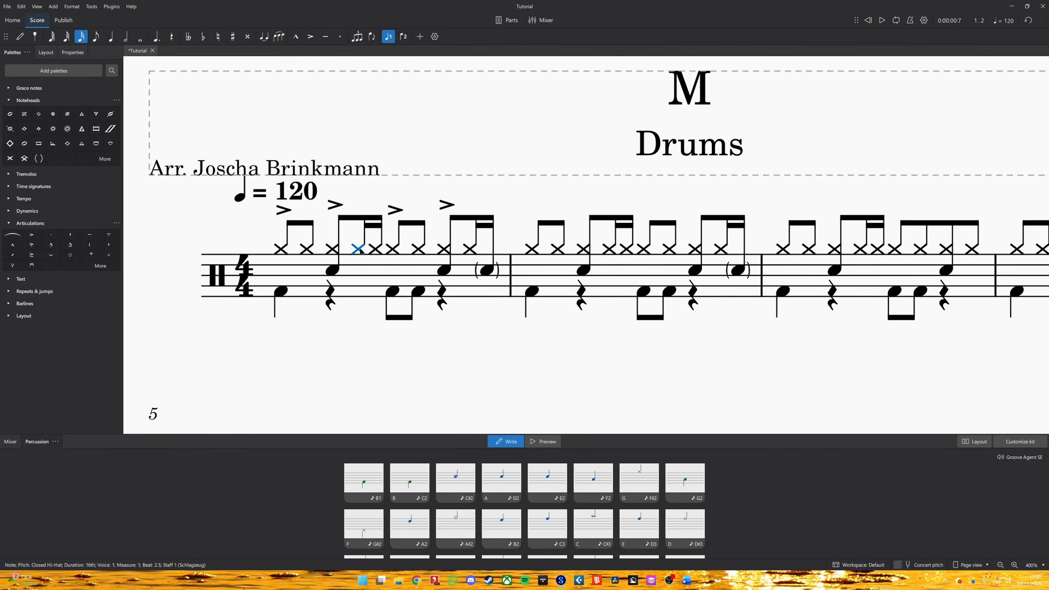
pyautogui.press('4')
pyautogui.click(359, 268)
pyautogui.press('space')
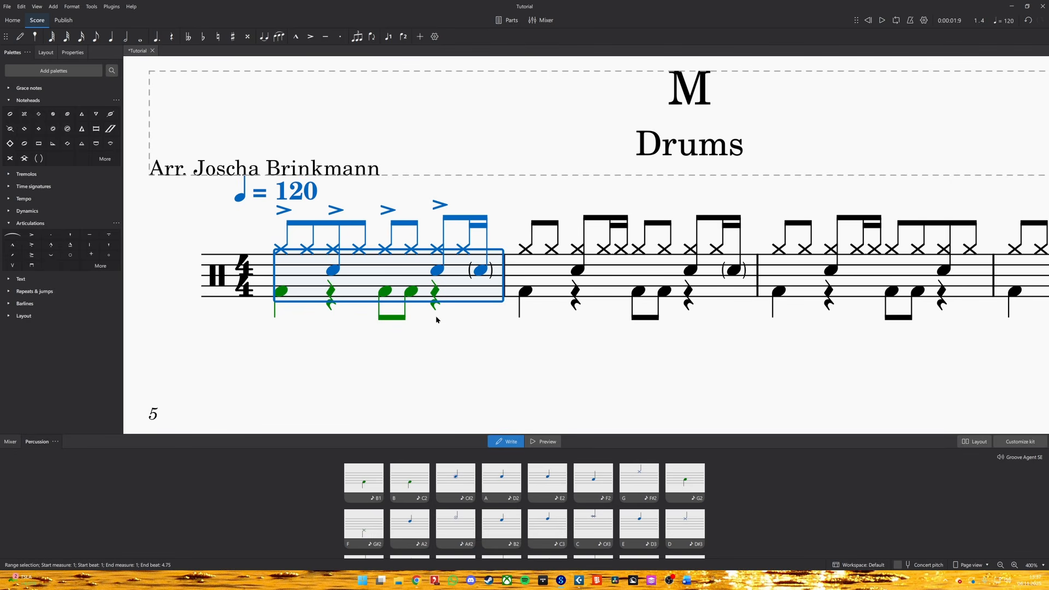
# Delete the accents above all four beats of measure 1
pyautogui.click(439, 205)
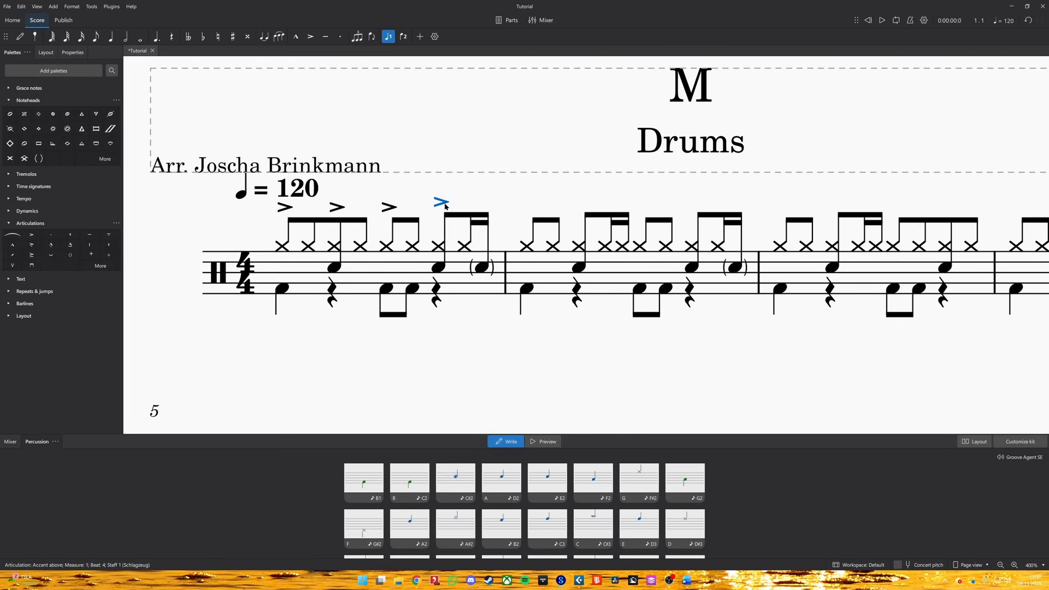
pyautogui.press('Delete')
pyautogui.click(387, 209)
pyautogui.press('Delete')
pyautogui.click(282, 208)
pyautogui.press('Delete')
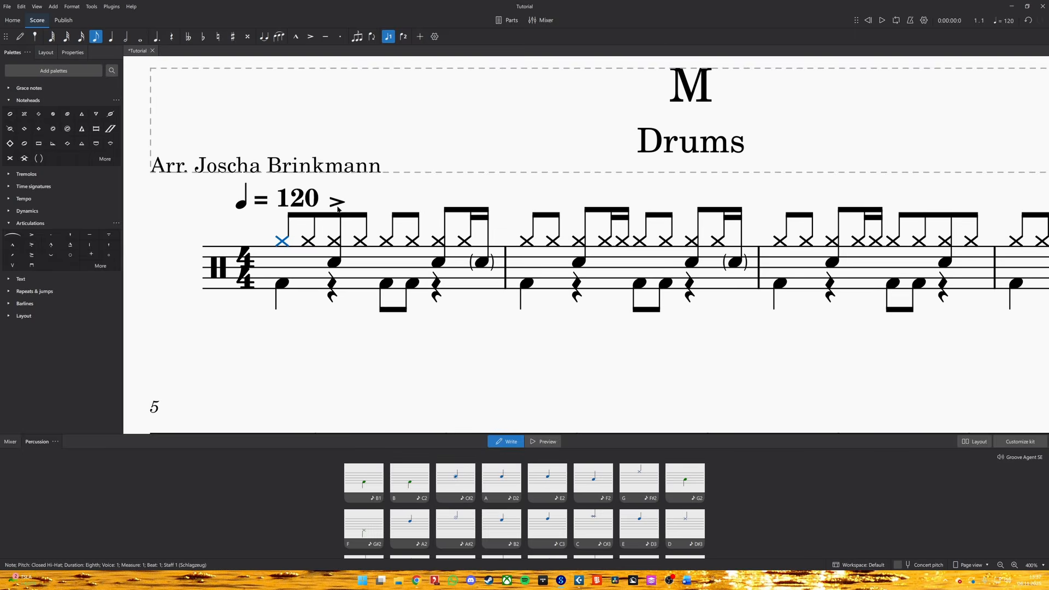
pyautogui.click(336, 204)
pyautogui.press('Delete')
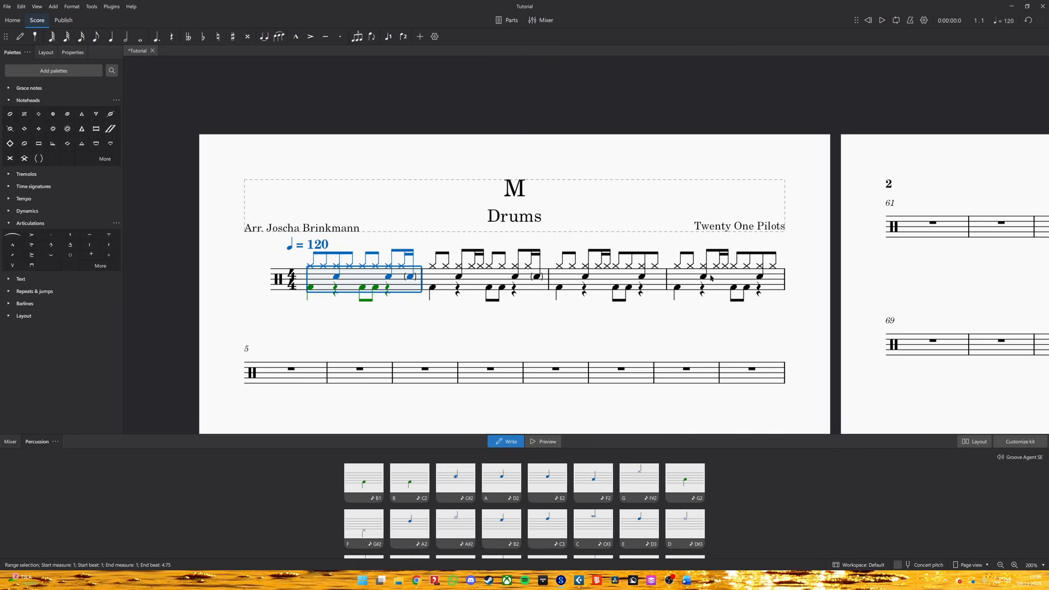
# Duplicate measures 1 through 4 into measures 5 through 8
pyautogui.keyDown('shift'); pyautogui.click(711, 277); pyautogui.keyUp('shift')
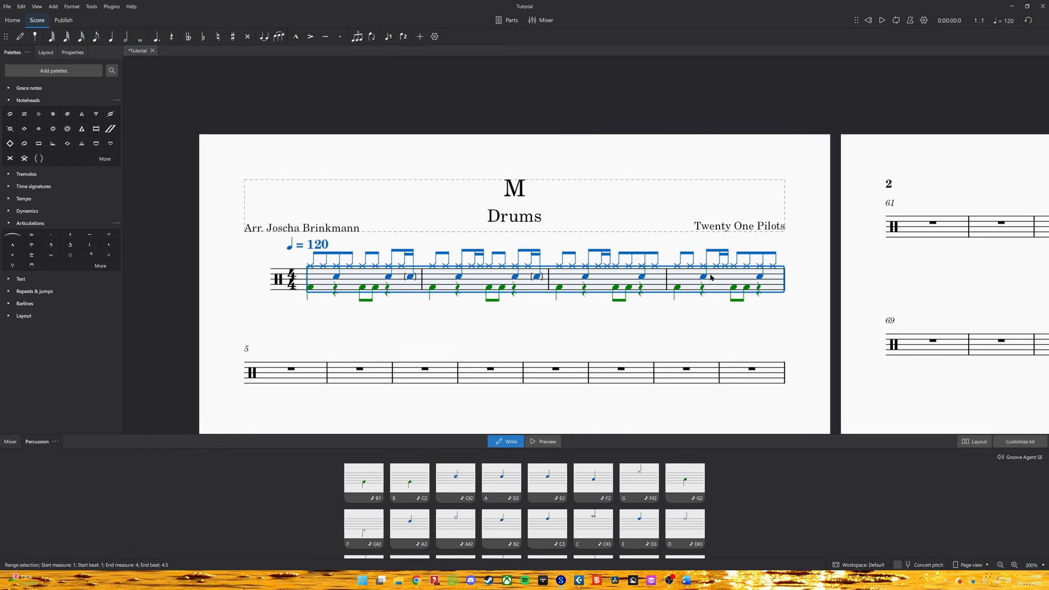
pyautogui.scroll(-1, 647, 303)
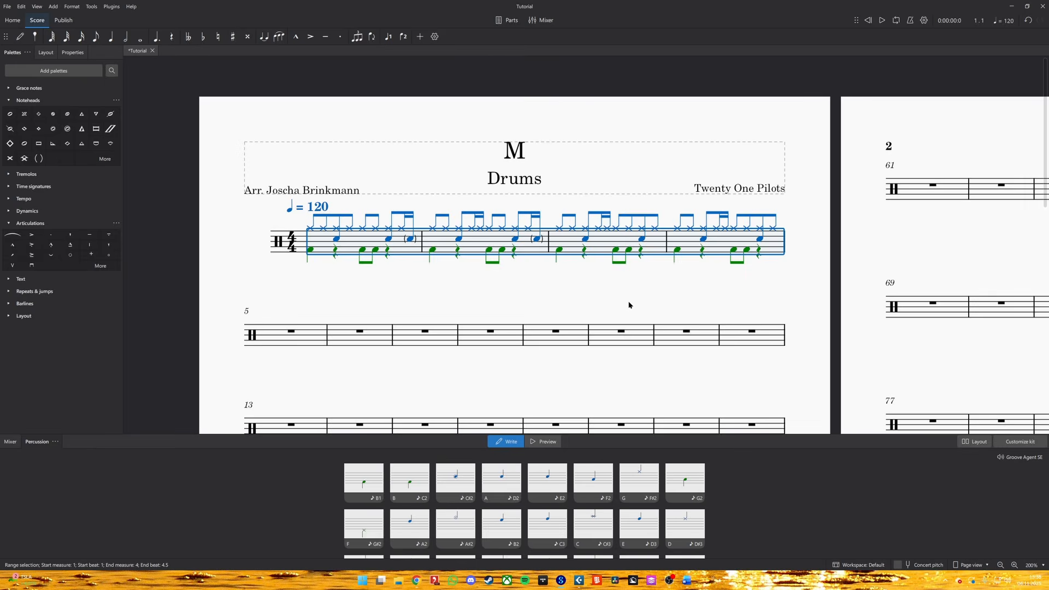
pyautogui.click(312, 336)
pyautogui.hotkey('ctrl', 'v')
pyautogui.click(329, 288)
# Change every hi-hat in measures 5 through 8 to the cymbal on the top staff line and mark them all tenuto
pyautogui.scroll(2, 286, 327)
pyautogui.click(259, 319)
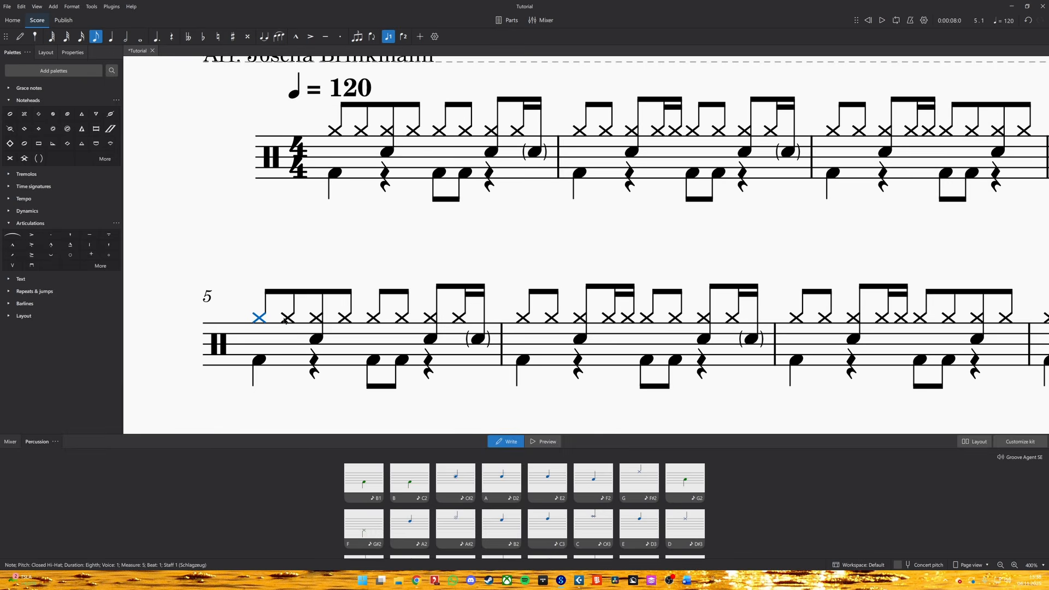
pyautogui.keyDown('ctrl'); pyautogui.click(288, 318); pyautogui.keyUp('ctrl')
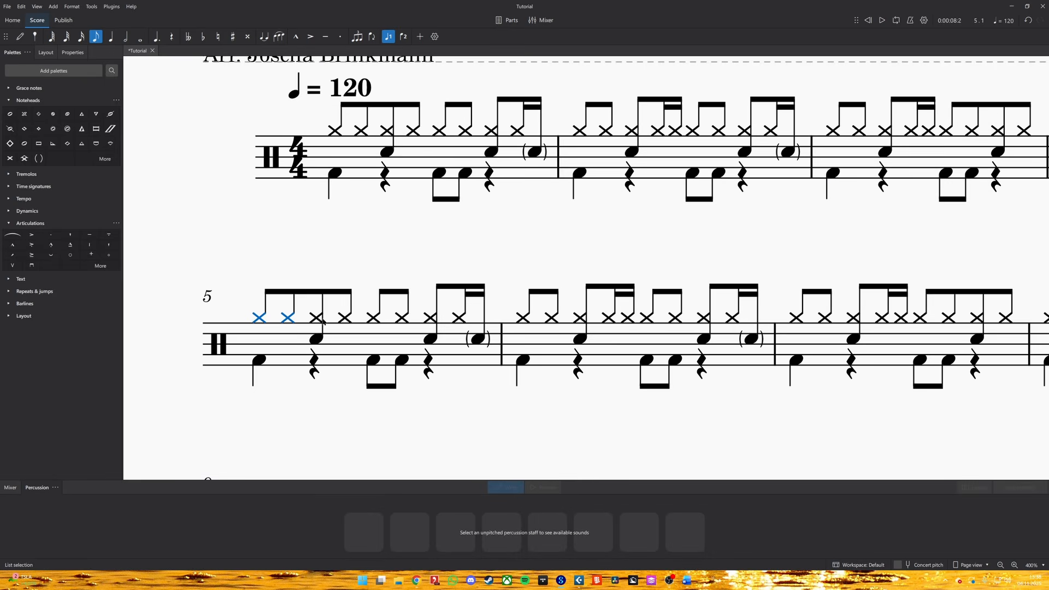
pyautogui.keyDown('ctrl'); pyautogui.click(317, 319); pyautogui.keyUp('ctrl')
pyautogui.keyDown('ctrl'); pyautogui.click(345, 319); pyautogui.keyUp('ctrl')
pyautogui.keyDown('ctrl'); pyautogui.click(373, 319); pyautogui.keyUp('ctrl')
pyautogui.keyDown('ctrl'); pyautogui.click(402, 319); pyautogui.keyUp('ctrl')
pyautogui.keyDown('ctrl'); pyautogui.click(430, 318); pyautogui.keyUp('ctrl')
pyautogui.keyDown('ctrl'); pyautogui.click(459, 318); pyautogui.keyUp('ctrl')
pyautogui.moveTo(826, 475); pyautogui.dragTo(534, 319)
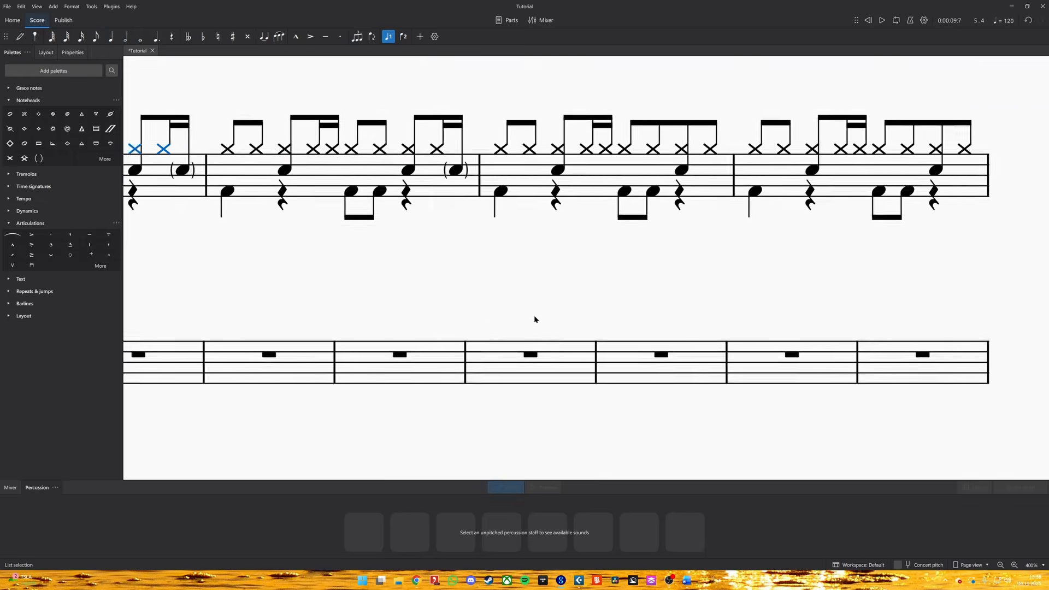
pyautogui.scroll(-4, 534, 318)
pyautogui.keyDown('ctrl'); pyautogui.click(788, 244); pyautogui.keyUp('ctrl')
pyautogui.keyDown('ctrl'); pyautogui.click(771, 244); pyautogui.keyUp('ctrl')
pyautogui.keyDown('ctrl'); pyautogui.click(753, 244); pyautogui.keyUp('ctrl')
pyautogui.keyDown('ctrl'); pyautogui.click(628, 245); pyautogui.keyUp('ctrl')
pyautogui.keyDown('ctrl'); pyautogui.click(610, 244); pyautogui.keyUp('ctrl')
pyautogui.keyDown('ctrl'); pyautogui.click(593, 244); pyautogui.keyUp('ctrl')
pyautogui.keyDown('ctrl'); pyautogui.click(574, 245); pyautogui.keyUp('ctrl')
pyautogui.keyDown('ctrl'); pyautogui.click(562, 244); pyautogui.keyUp('ctrl')
pyautogui.keyDown('ctrl'); pyautogui.click(551, 244); pyautogui.keyUp('ctrl')
pyautogui.keyDown('ctrl'); pyautogui.click(533, 244); pyautogui.keyUp('ctrl')
pyautogui.keyDown('ctrl'); pyautogui.click(515, 245); pyautogui.keyUp('ctrl')
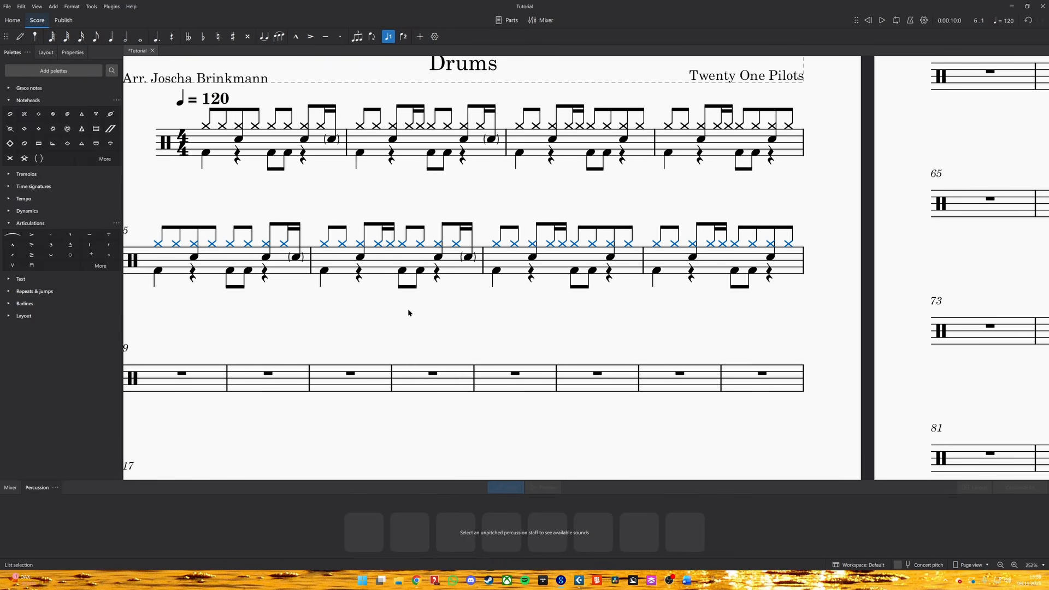
pyautogui.press('Up')
pyautogui.press('Up')
pyautogui.press('Up')
pyautogui.press('Up')
pyautogui.press('Up')
pyautogui.press('Up')
pyautogui.press('Up')
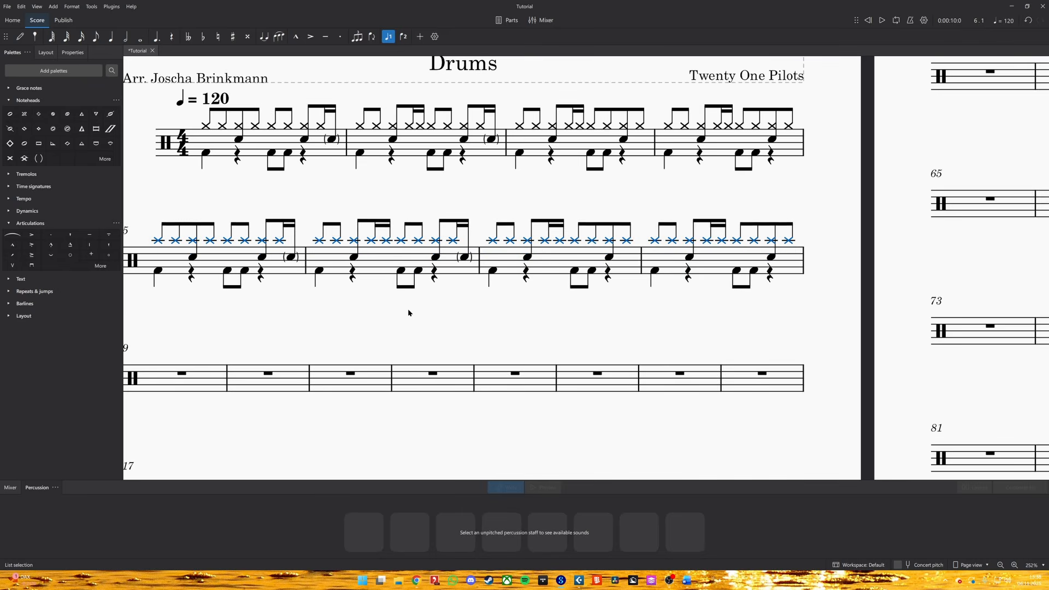
pyautogui.press('Down')
pyautogui.press('Down')
pyautogui.press('Up')
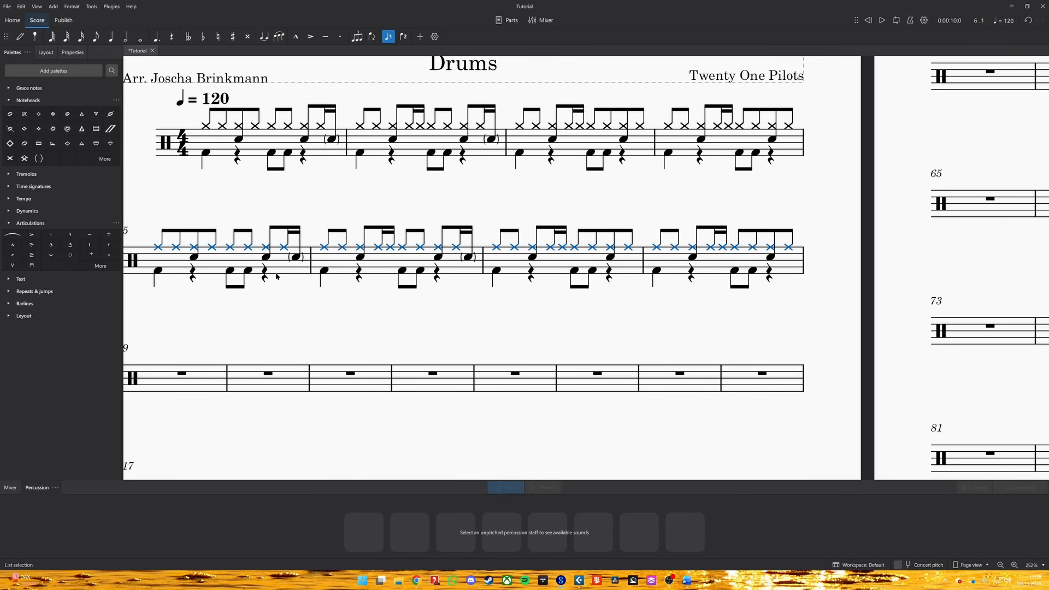
pyautogui.click(88, 236)
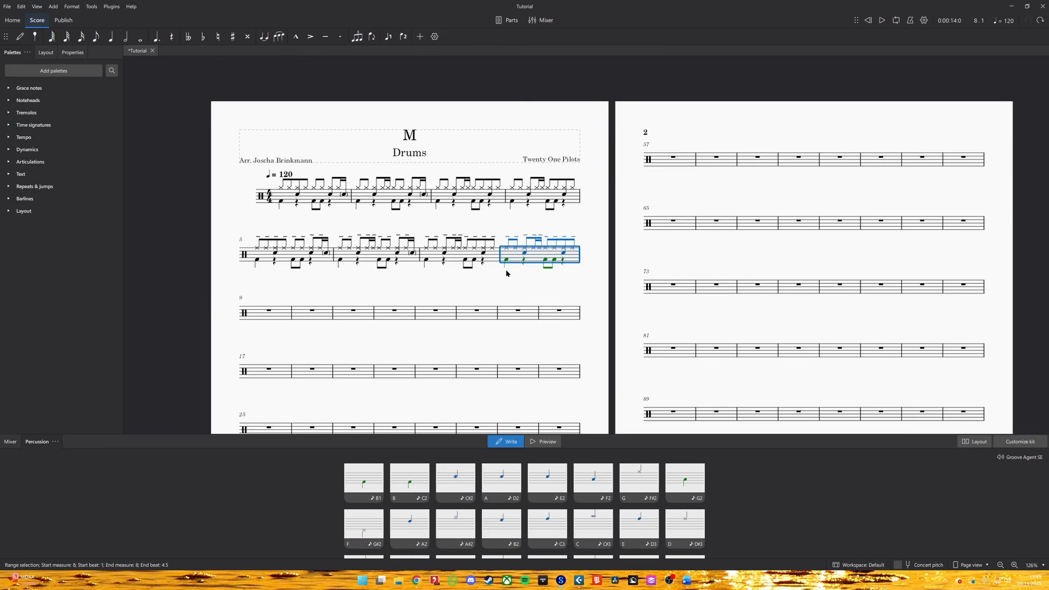
# Clear measure 8 and enter a quarter Akustische Snare on its first beat
pyautogui.scroll(5, 509, 276)
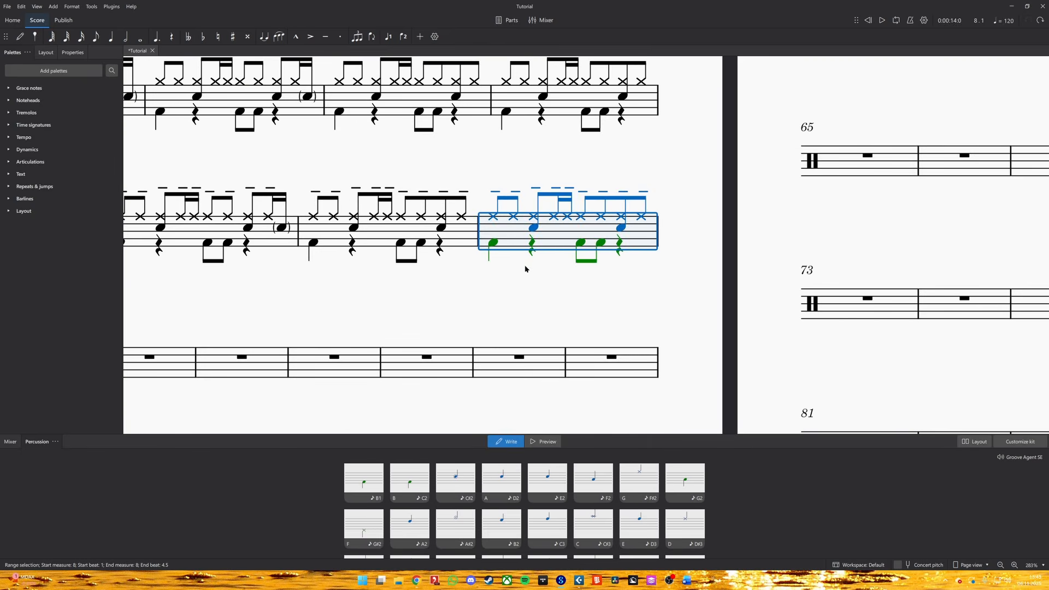
pyautogui.press('Delete')
pyautogui.press('n')
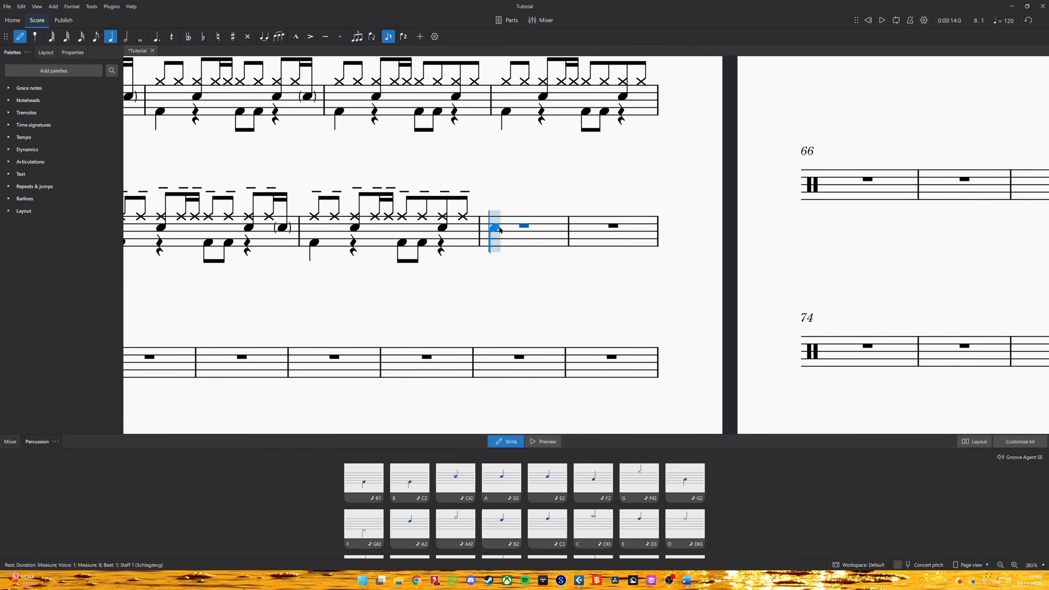
pyautogui.click(496, 229)
pyautogui.press('Escape')
pyautogui.moveTo(179, 150); pyautogui.dragTo(178, 148)
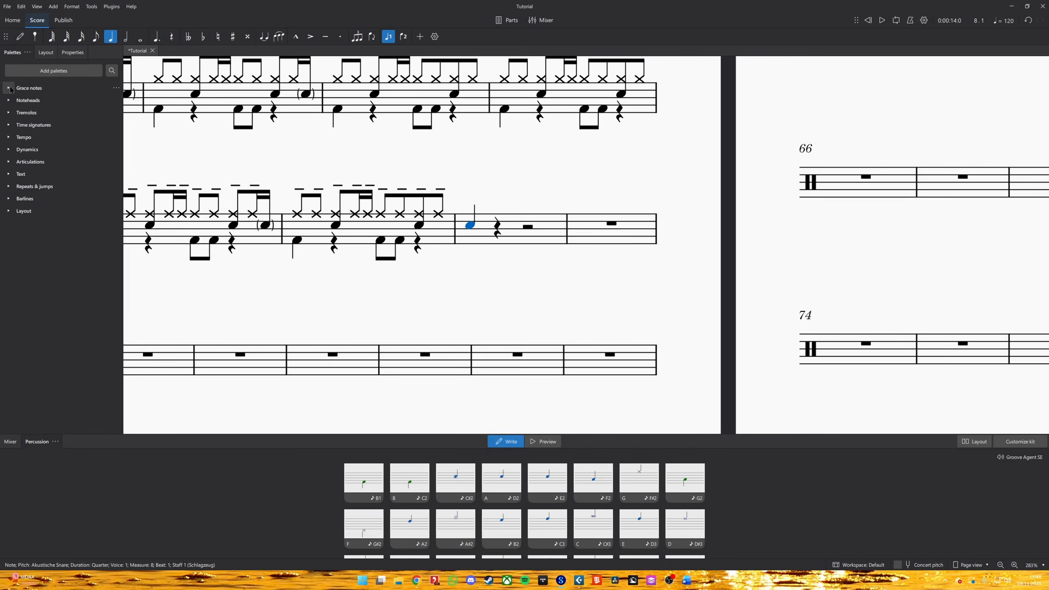
# Add an acciaccatura before the measure 8 snare and turn the beat 2 rest into an eighth-note triplet
pyautogui.click(9, 88)
pyautogui.click(12, 102)
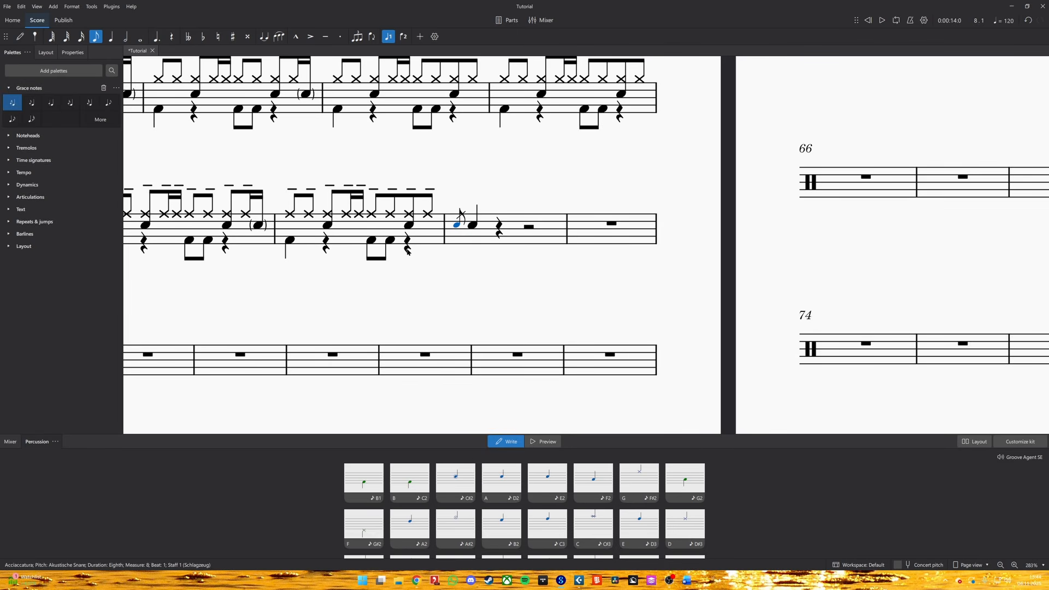
pyautogui.click(499, 228)
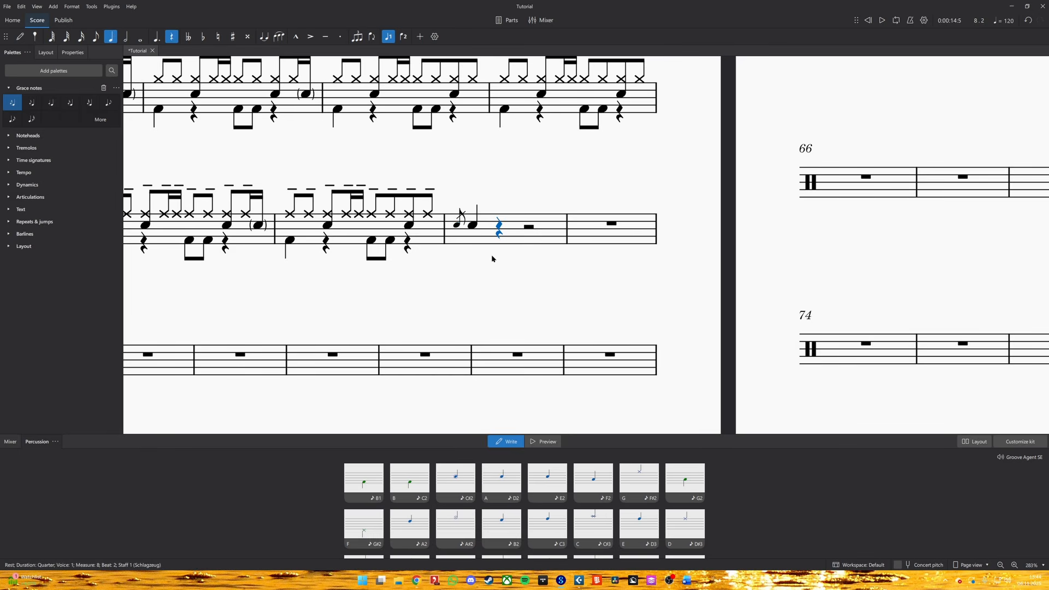
pyautogui.hotkey('ctrl', '3')
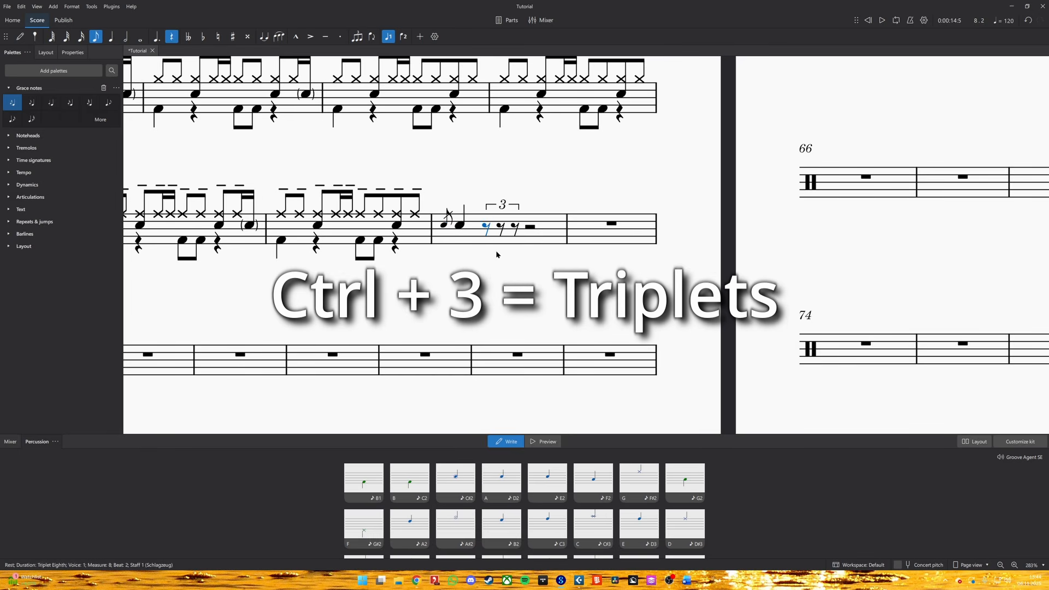
# Shorten the beat 3 rest of measure 8 to a quarter and try to turn it into a sextuplet
pyautogui.click(531, 228)
pyautogui.press('5')
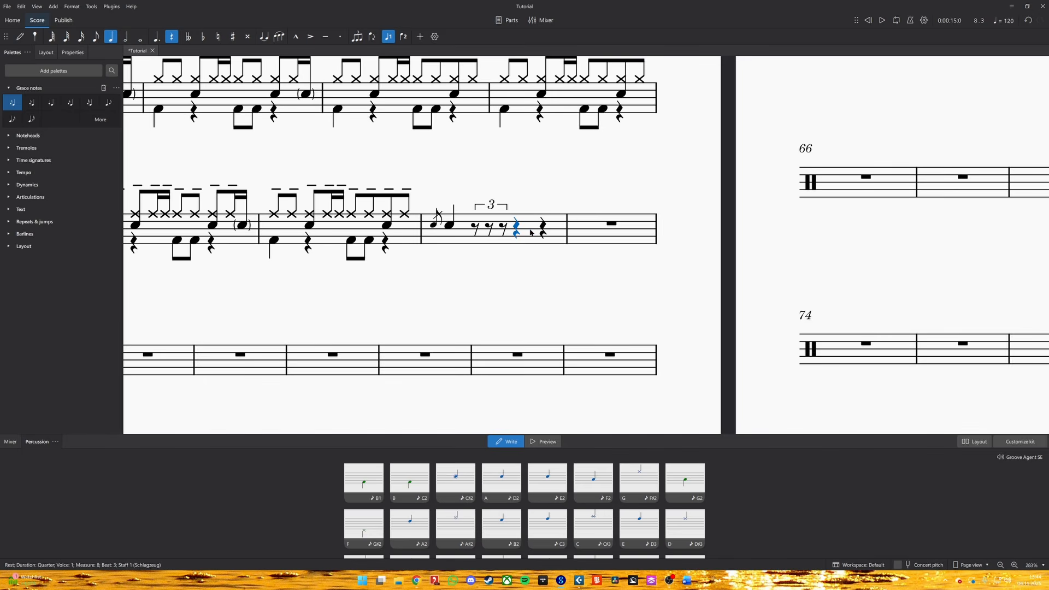
pyautogui.hotkey('ctrl', '6')
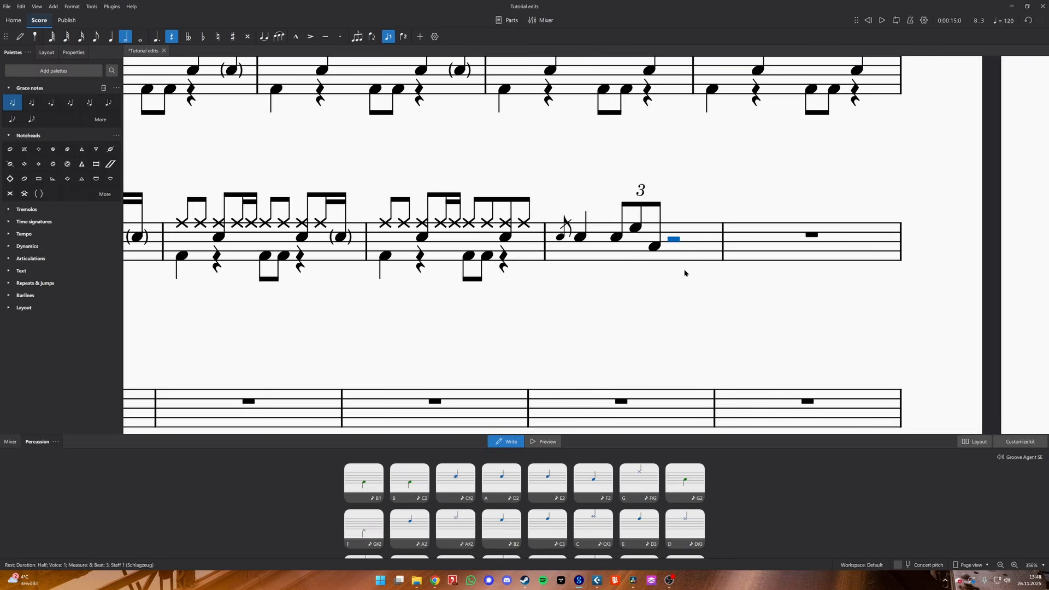
# Enter an eighth Akustische Snare on beat 3 of measure 8 and make it dotted
pyautogui.click(674, 277)
pyautogui.click(675, 275)
pyautogui.press('Escape')
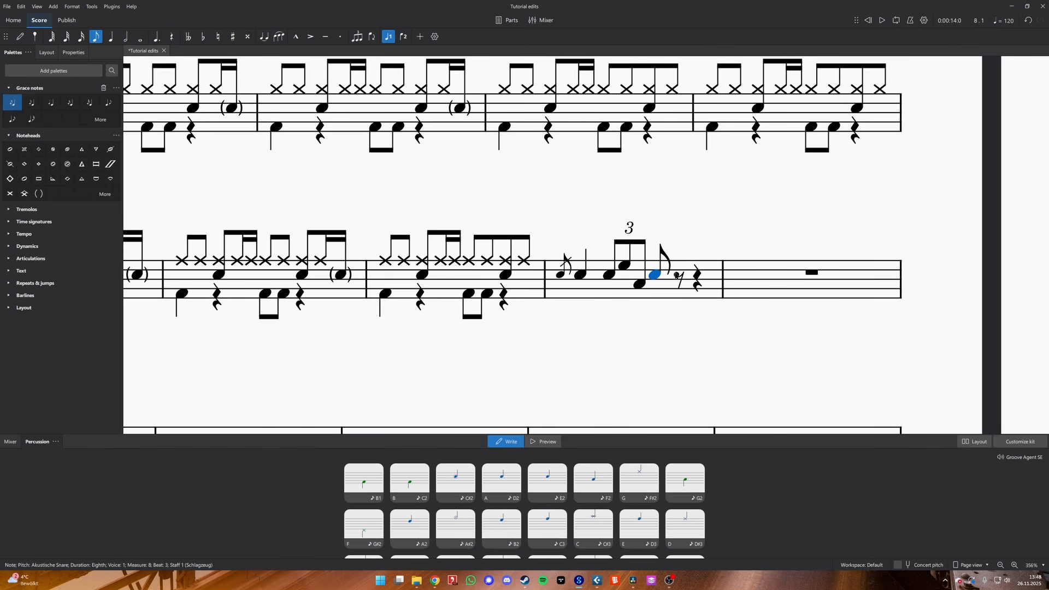
pyautogui.click(157, 37)
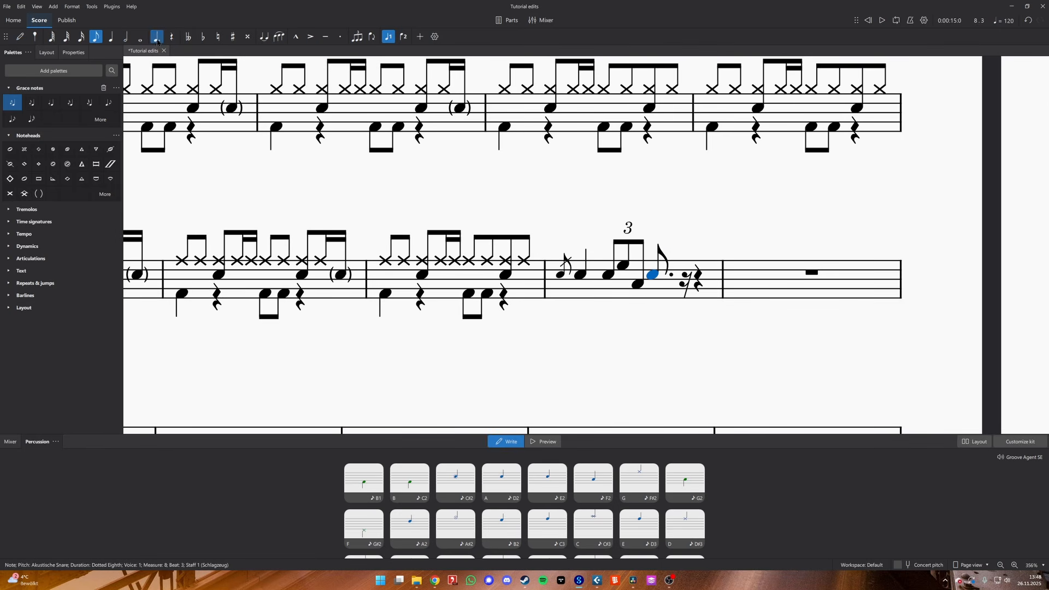
# Fill the rest of measure 8 with a dotted eighth and an eighth snare, and delete the snare on beat 3
pyautogui.click(686, 275)
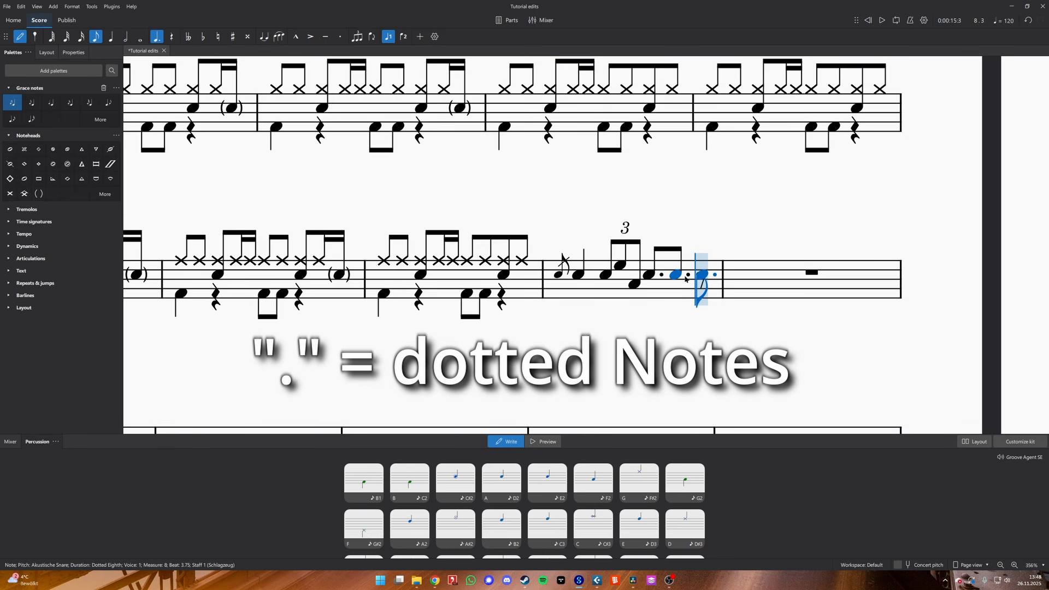
pyautogui.press('.')
pyautogui.click(696, 276)
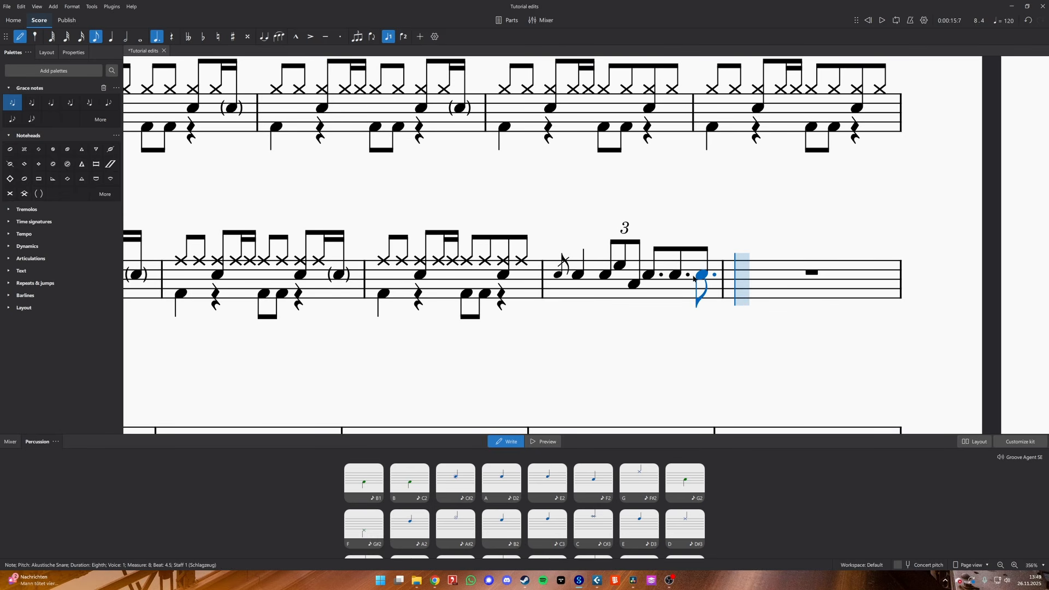
pyautogui.press('Escape')
pyautogui.click(649, 275)
pyautogui.press('Delete')
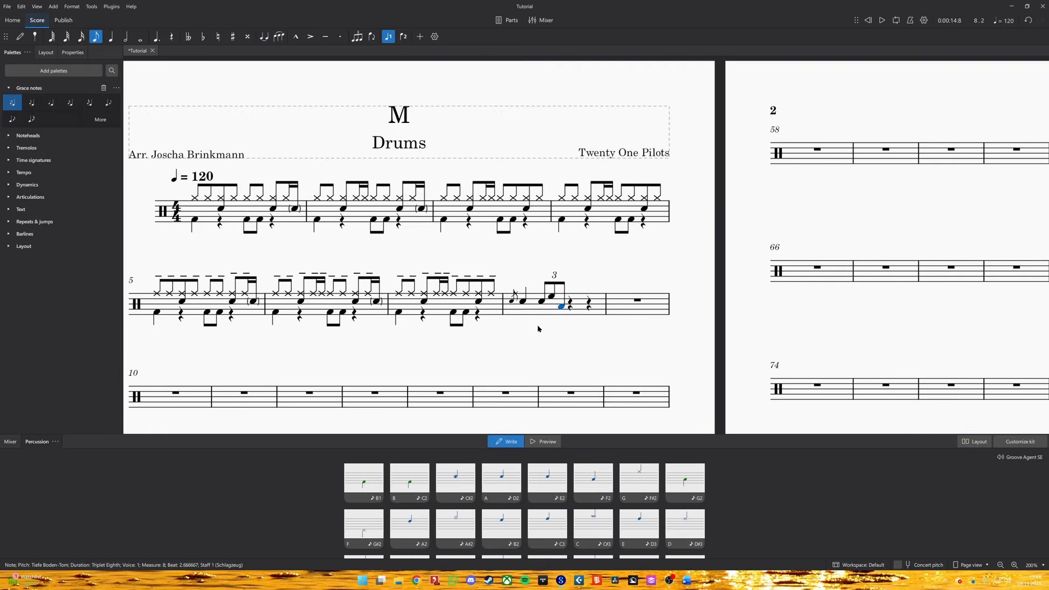
# Paste the measure 1 groove into measure 10 and repeat it through measure 13
pyautogui.scroll(-3, 537, 325)
pyautogui.hotkey('ctrl', 'v')
pyautogui.press('r')
pyautogui.press('r')
pyautogui.press('r')
pyautogui.press('n')
pyautogui.press('Escape')
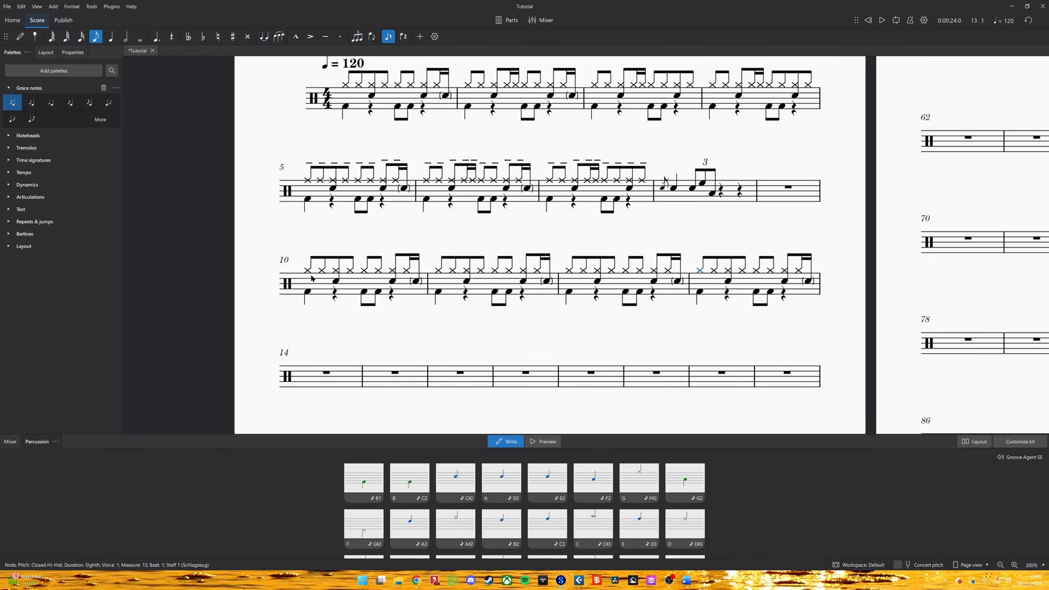
# Add a Swing marking at the start of measure 10 and a Straight marking at the start of measure 12
pyautogui.click(312, 279)
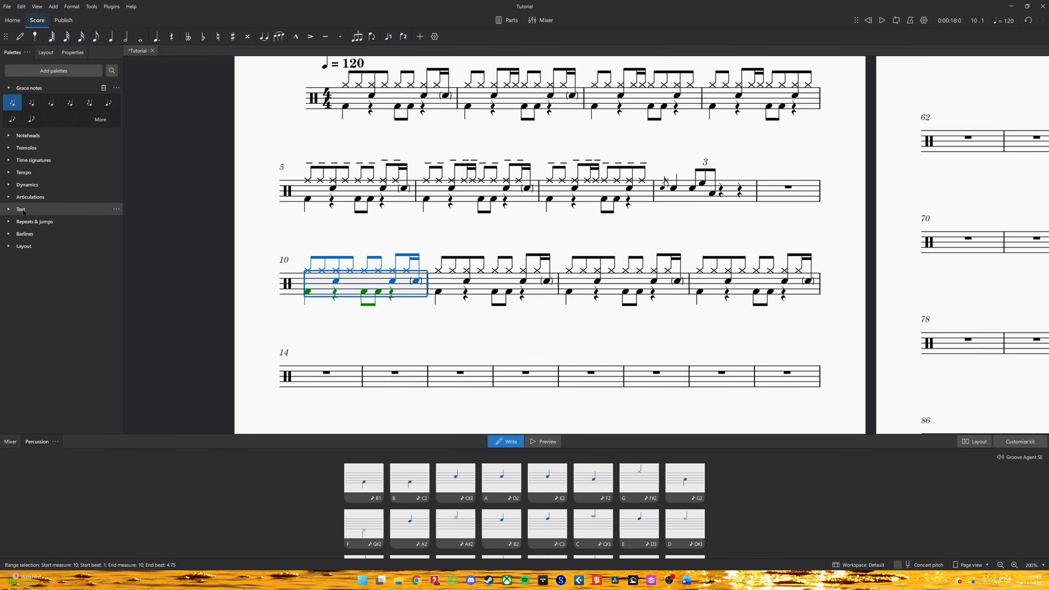
pyautogui.click(8, 173)
pyautogui.click(102, 307)
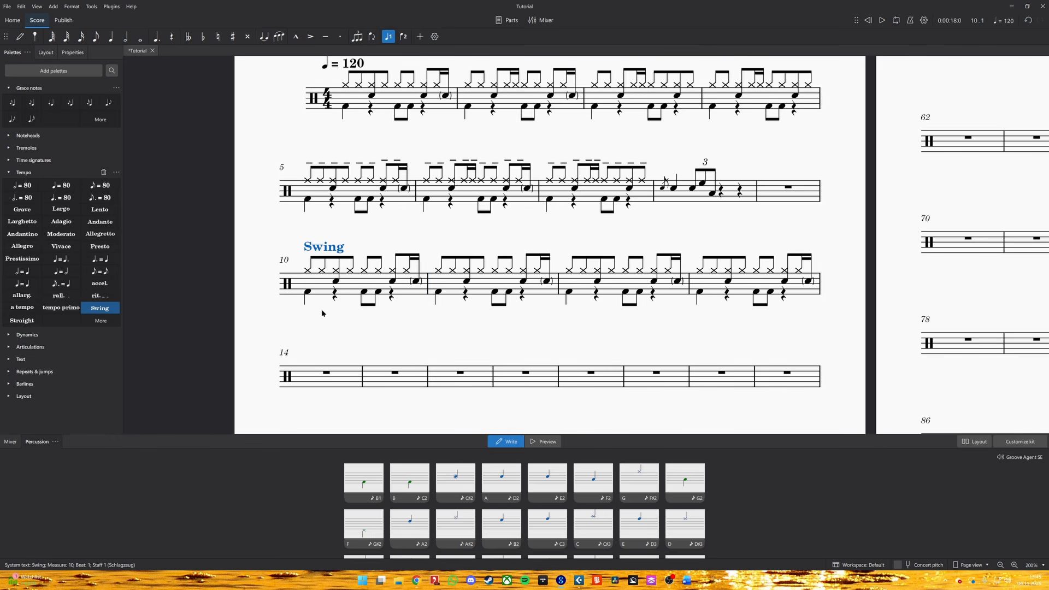
pyautogui.click(570, 285)
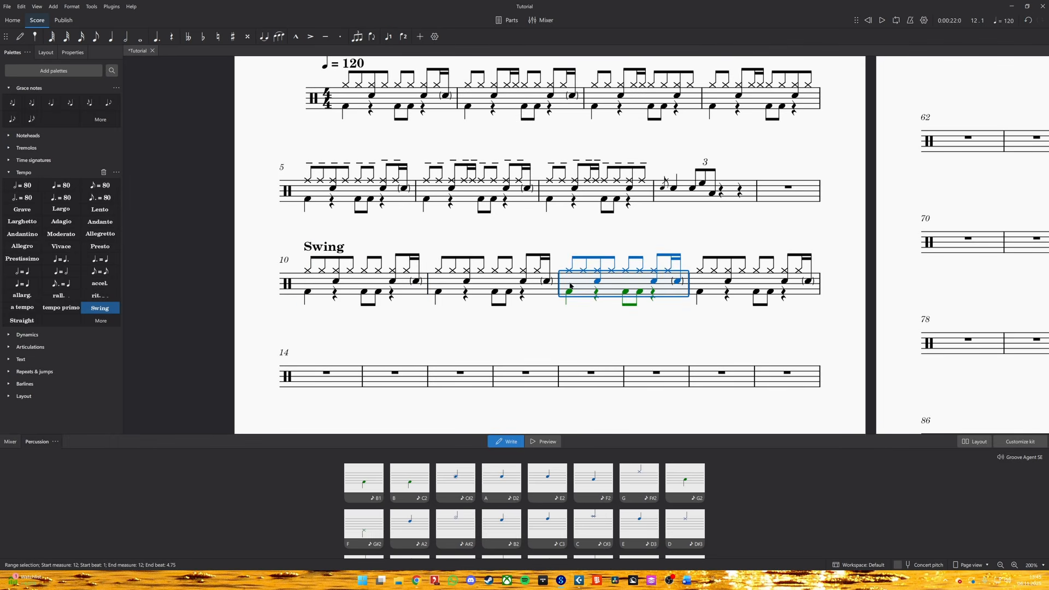
pyautogui.click(22, 320)
# Review the swing settings in the properties of the Swing marking above measure 10
pyautogui.click(349, 290)
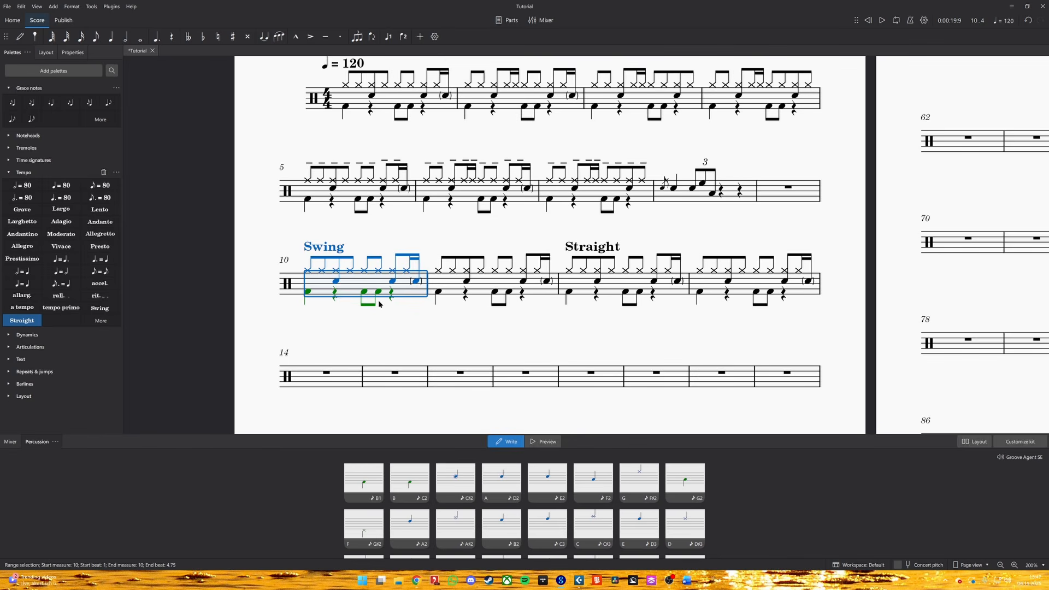
pyautogui.click(327, 247)
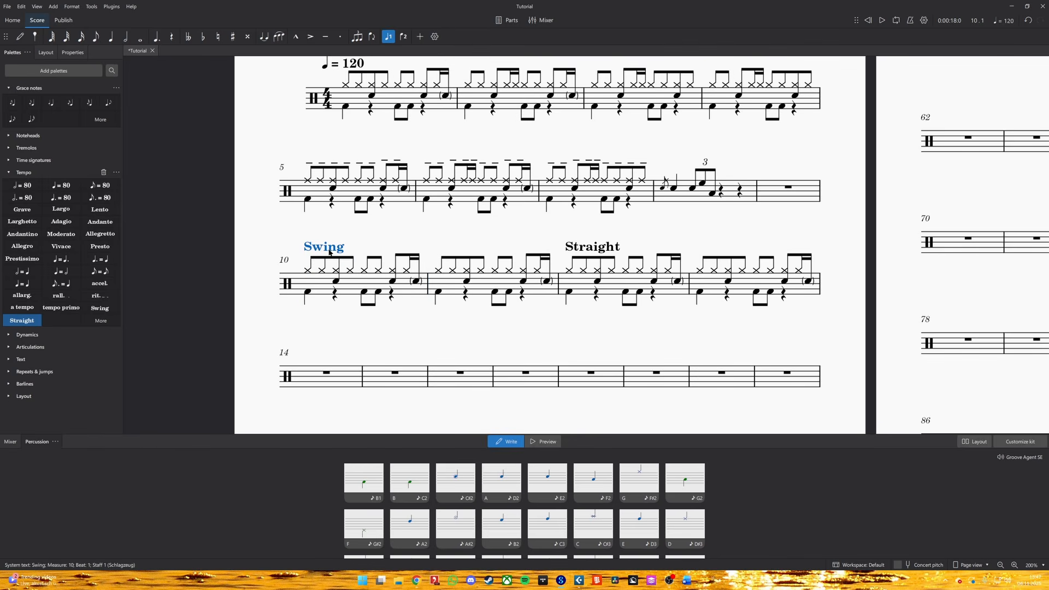
pyautogui.rightClick(329, 252)
pyautogui.click(382, 363)
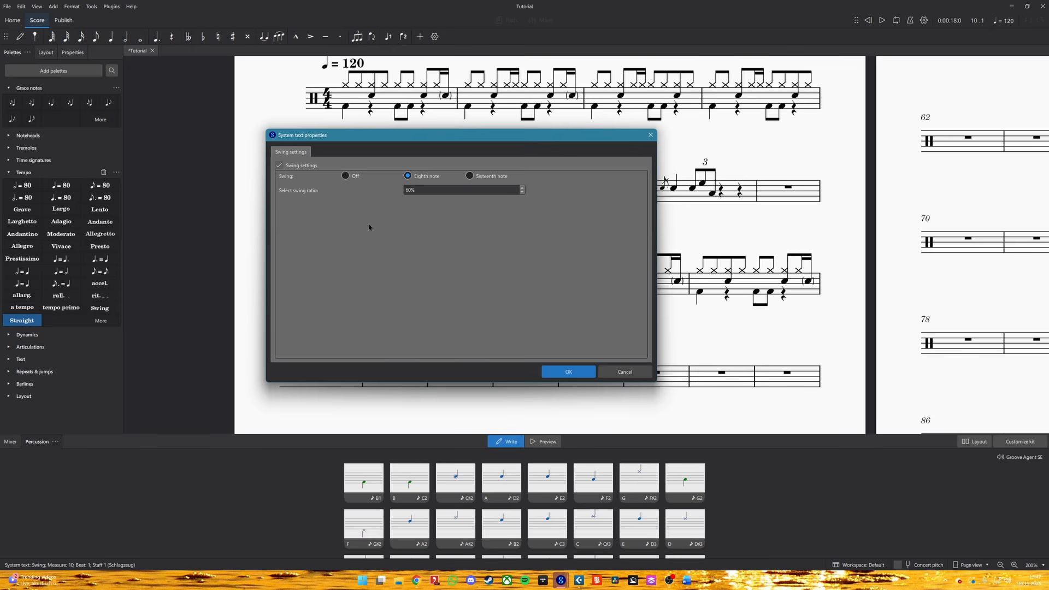
pyautogui.press('Return')
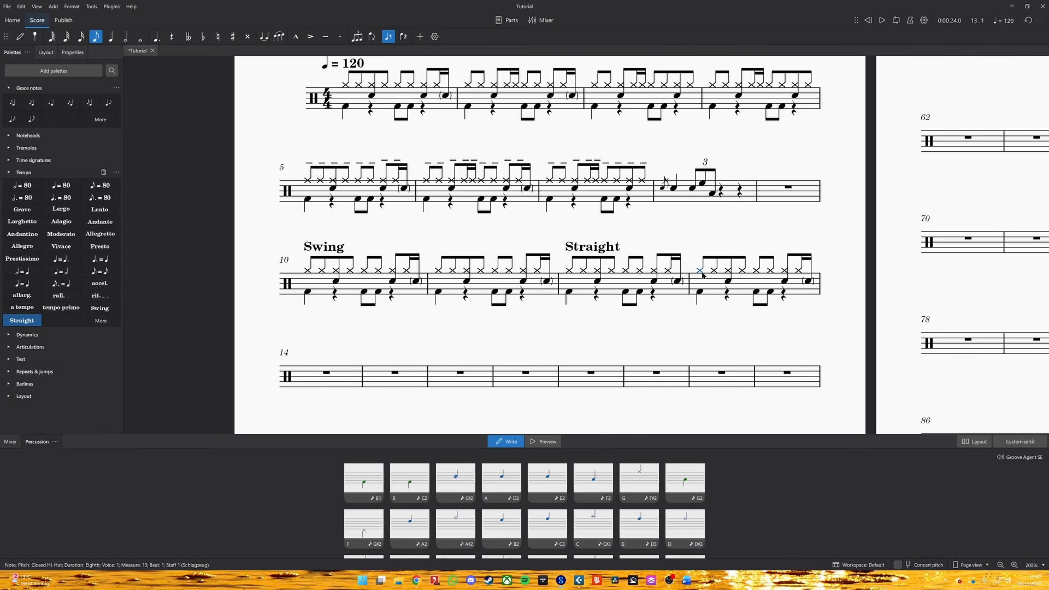
# Change the first hi-hat note of measure 13 to Crash Cymbal 1
pyautogui.press('Up')
pyautogui.press('Up')
pyautogui.press('Up')
pyautogui.press('Up')
pyautogui.press('Up')
pyautogui.press('Up')
pyautogui.press('Up')
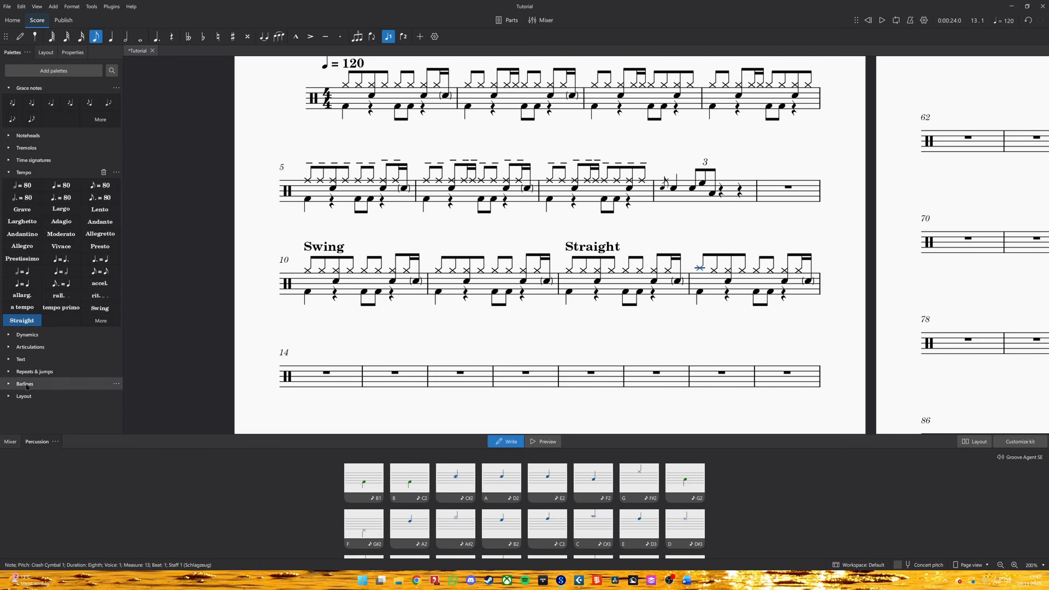
# Add staff text reading "choke" above the crash note at the start of measure 13
pyautogui.click(33, 359)
pyautogui.click(45, 328)
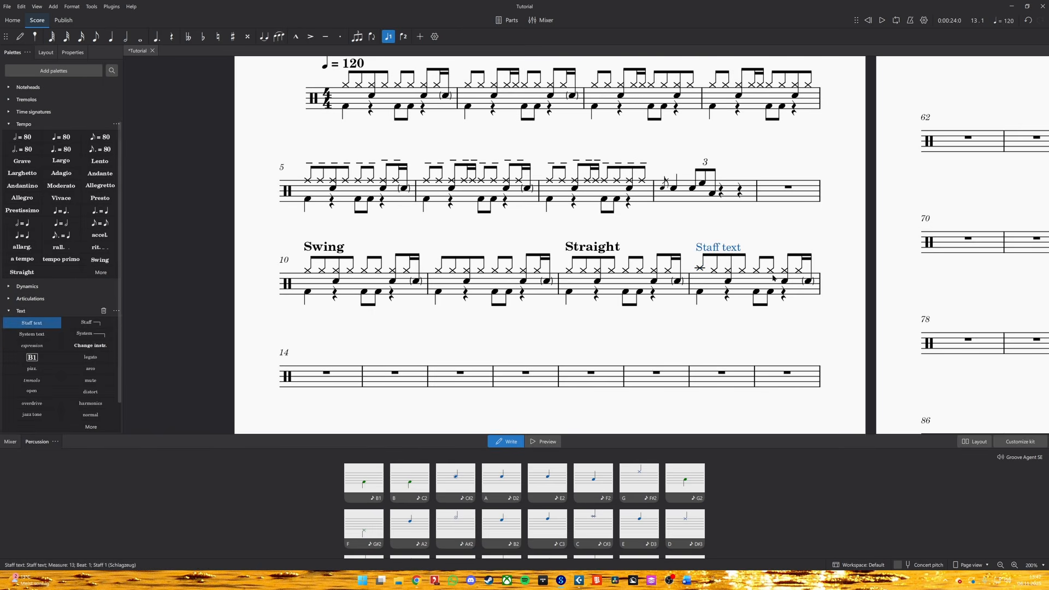
pyautogui.doubleClick(732, 247)
pyautogui.press('BackSpace')
pyautogui.press('BackSpace')
pyautogui.press('BackSpace')
pyautogui.press('BackSpace')
pyautogui.press('BackSpace')
pyautogui.press('BackSpace')
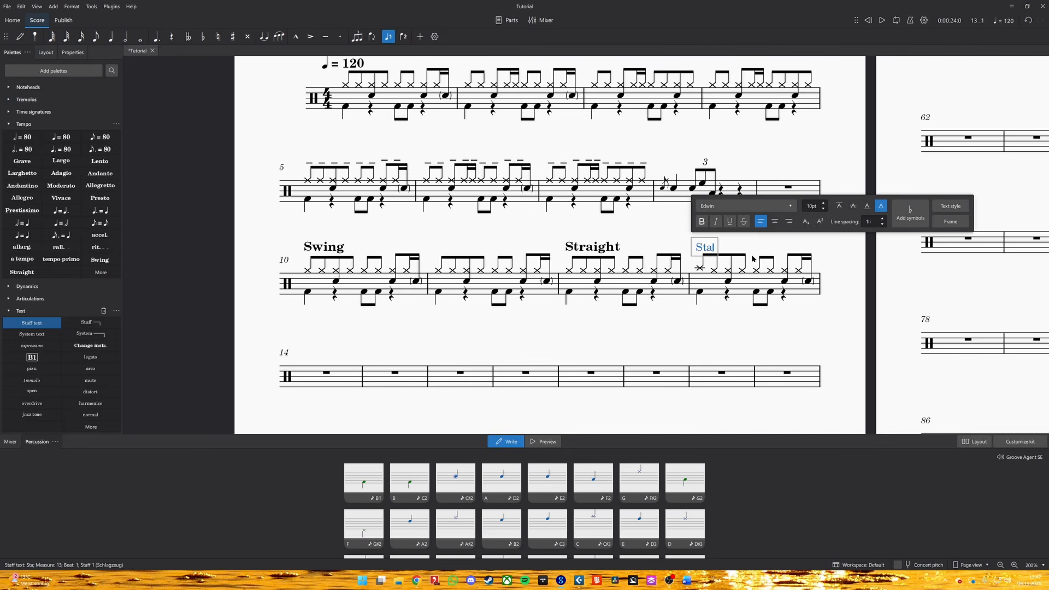
pyautogui.write('choke')
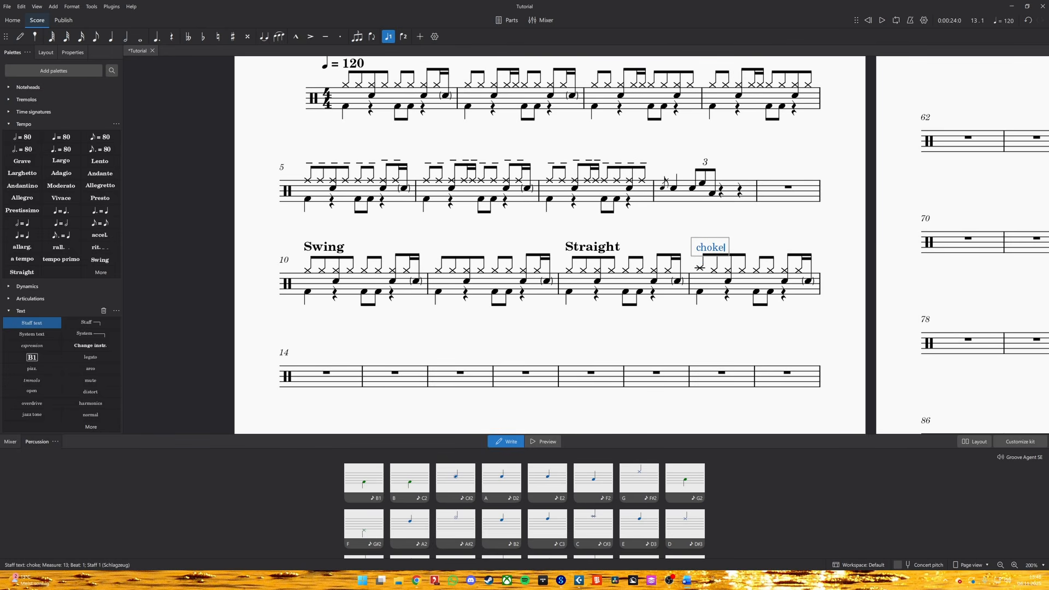
# Add a one-stroke tremolo to the sixteenth ghost snare at the end of measure 1
pyautogui.scroll(4, 449, 288)
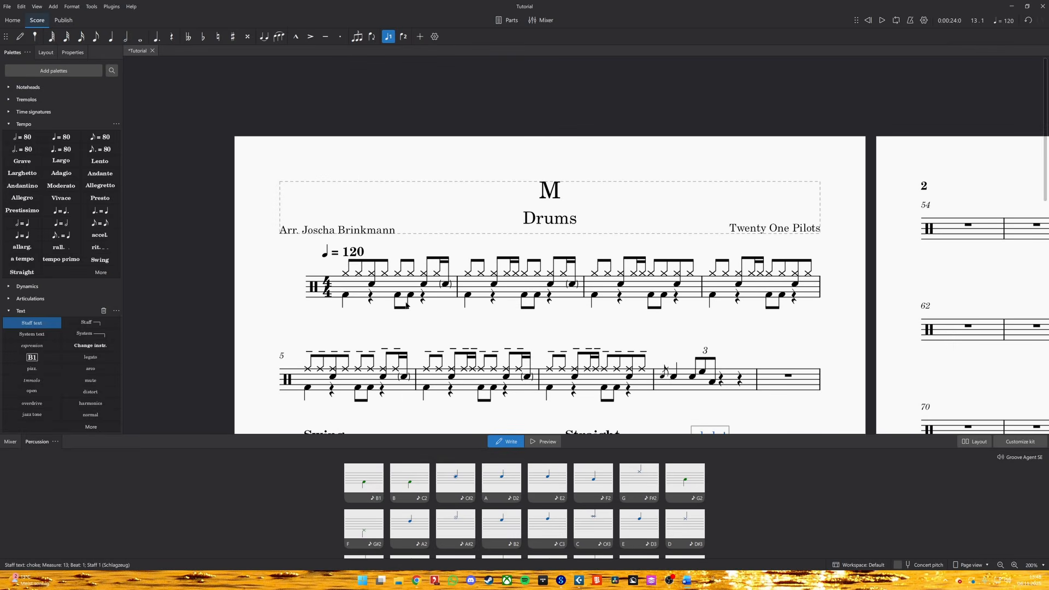
pyautogui.click(446, 285)
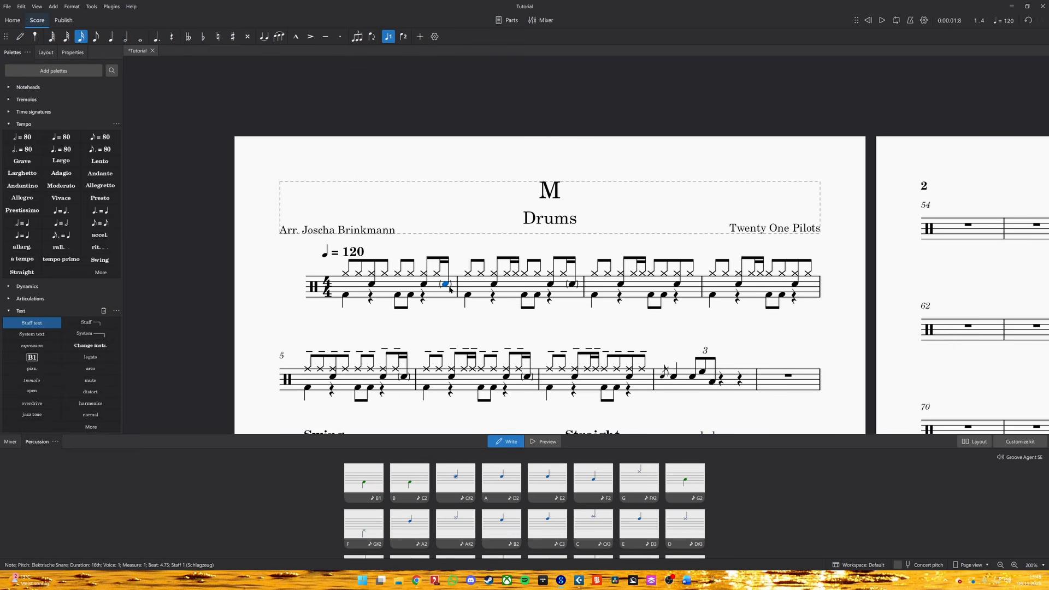
pyautogui.click(24, 100)
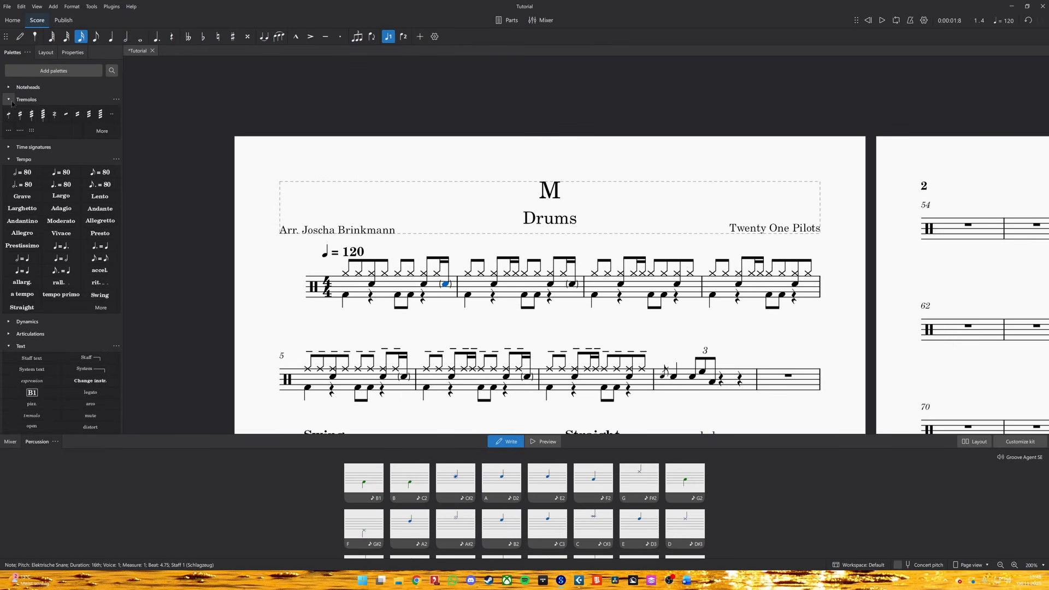
pyautogui.click(9, 114)
pyautogui.scroll(1, 10, 115)
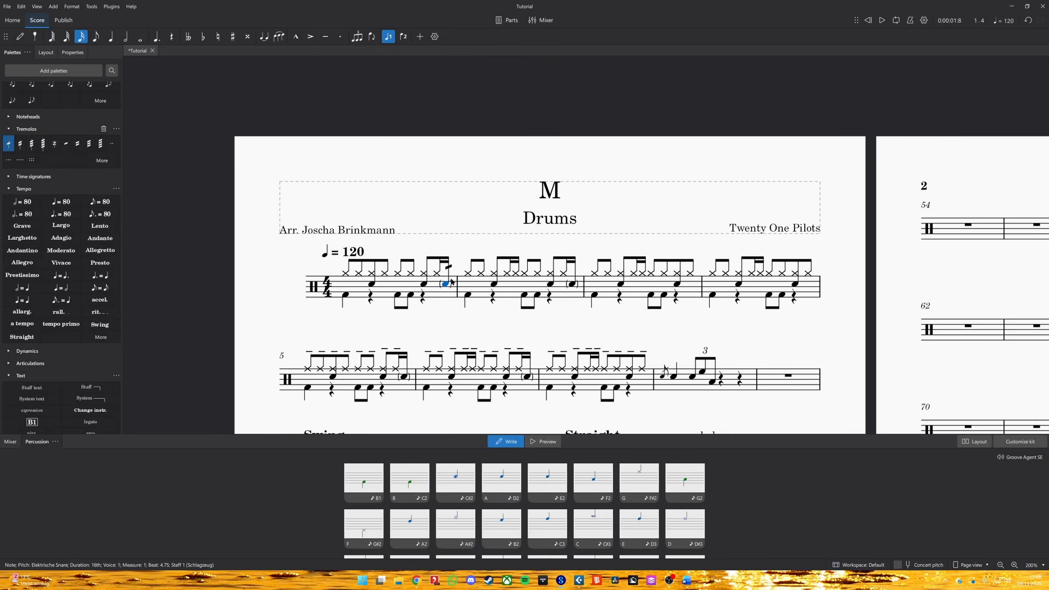
pyautogui.scroll(10, 449, 284)
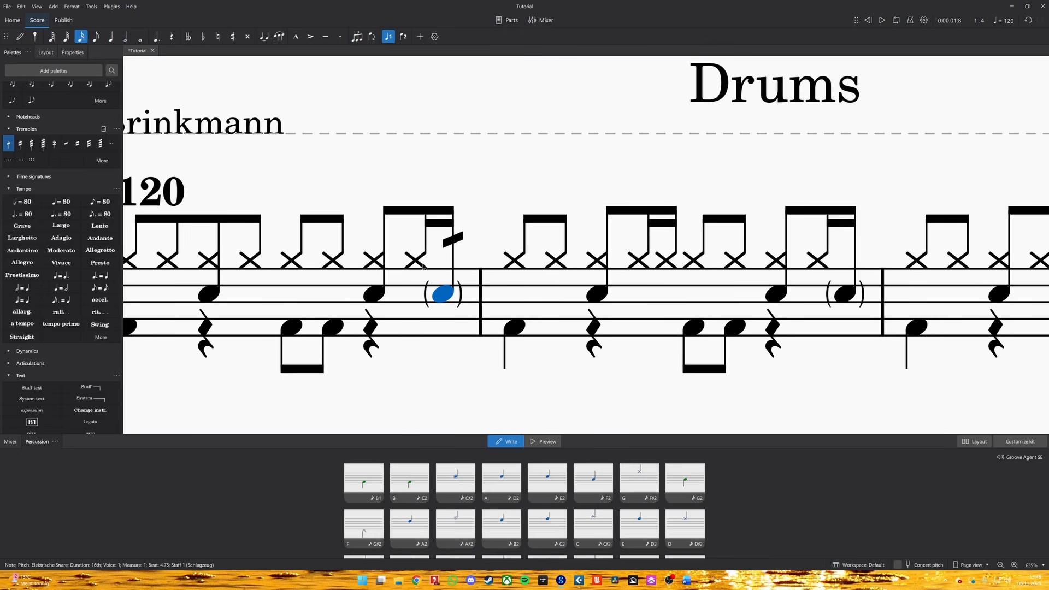
# Lengthen the last hi-hat of measure 1 to an eighth, turn it into an Elektrische Snare and add a two-stroke tremolo
pyautogui.click(423, 266)
pyautogui.press('5')
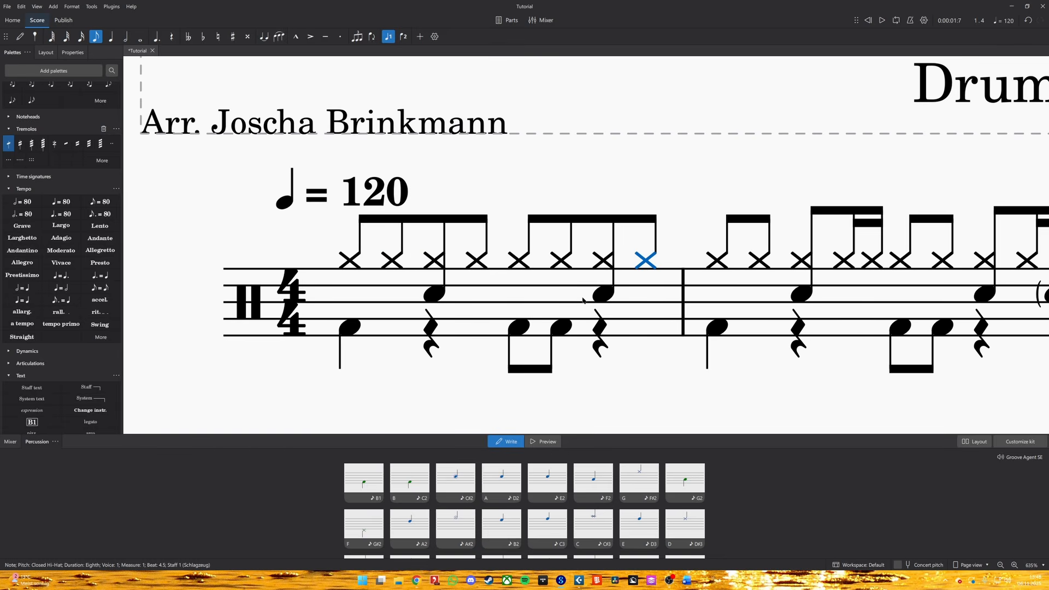
pyautogui.press('Down')
pyautogui.press('Down')
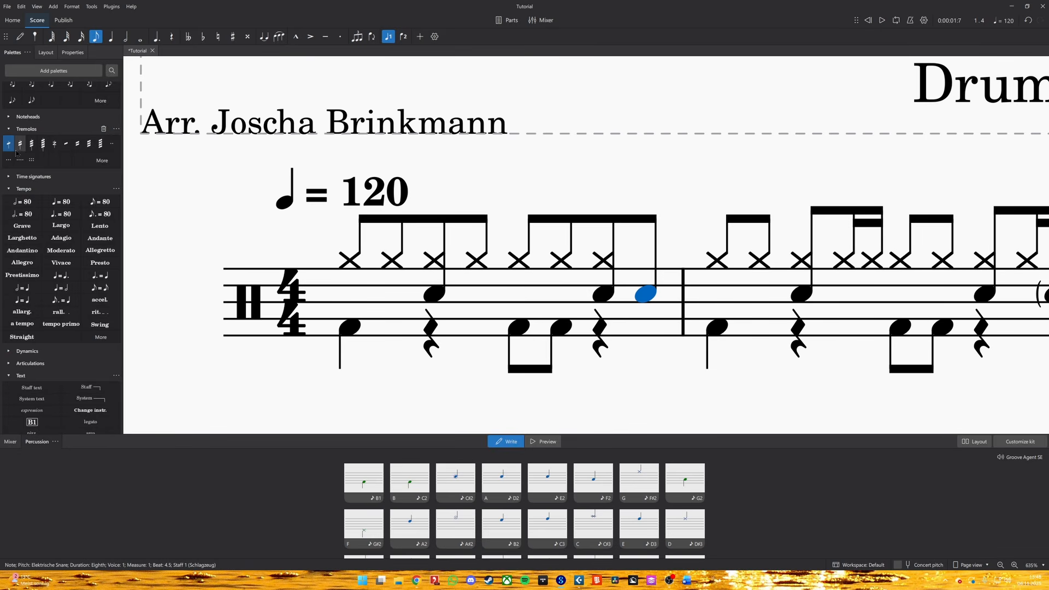
pyautogui.click(20, 147)
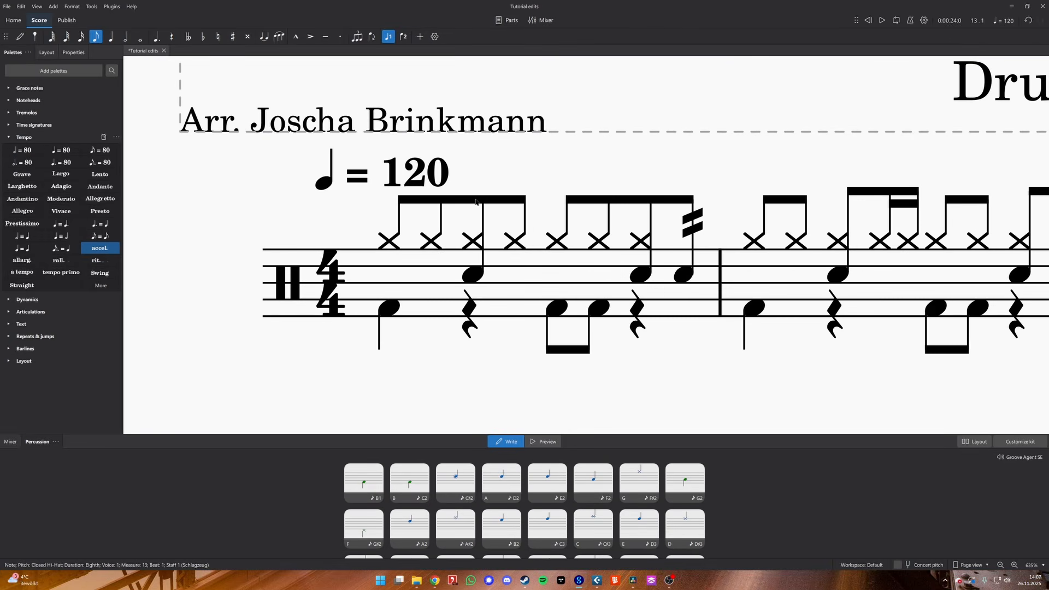
# Add a quarter note = 80 tempo mark at the start of measure 13
pyautogui.scroll(-3, 476, 202)
pyautogui.scroll(-5, 477, 201)
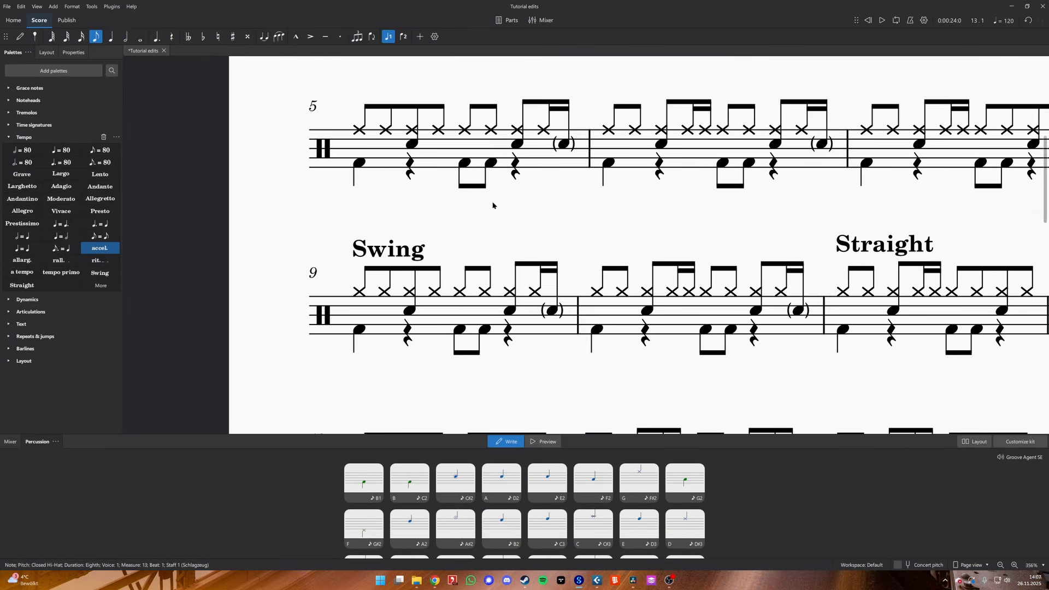
pyautogui.click(426, 239)
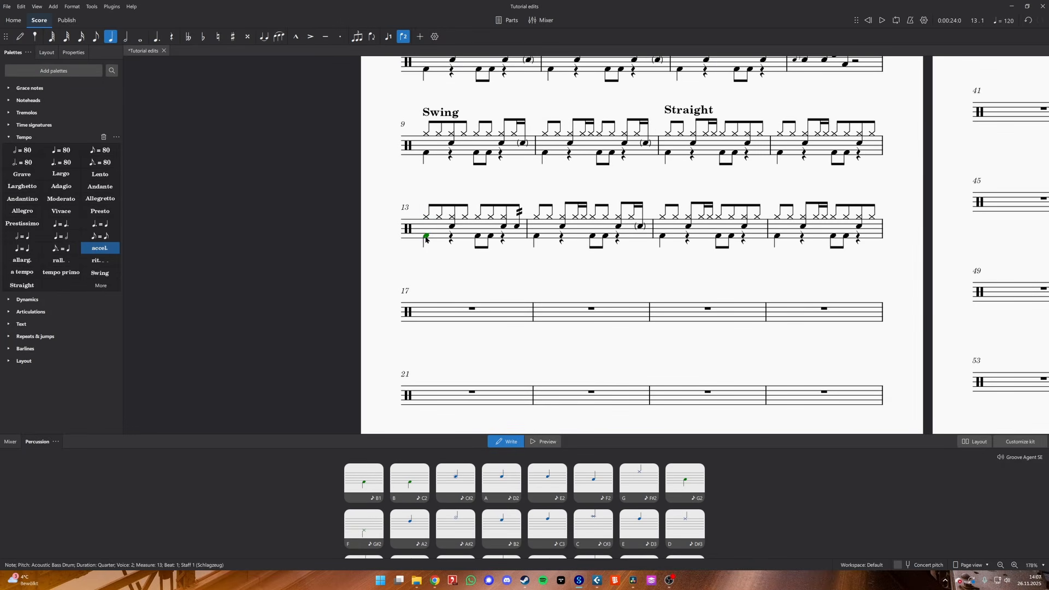
pyautogui.click(61, 154)
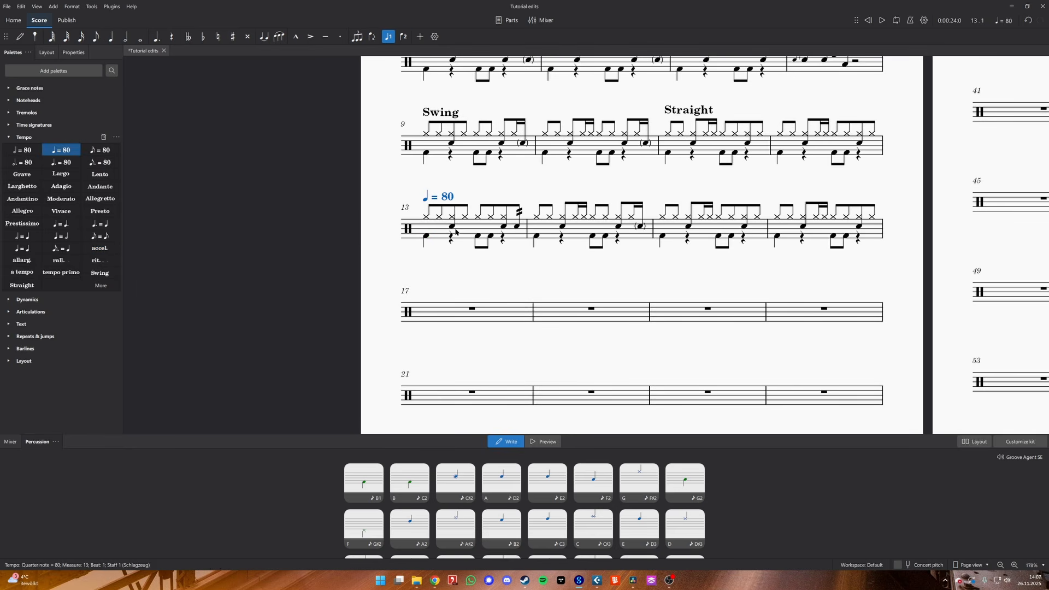
# Add a quarter-note tempo mark at the start of measure 15 and set it to 100
pyautogui.click(664, 237)
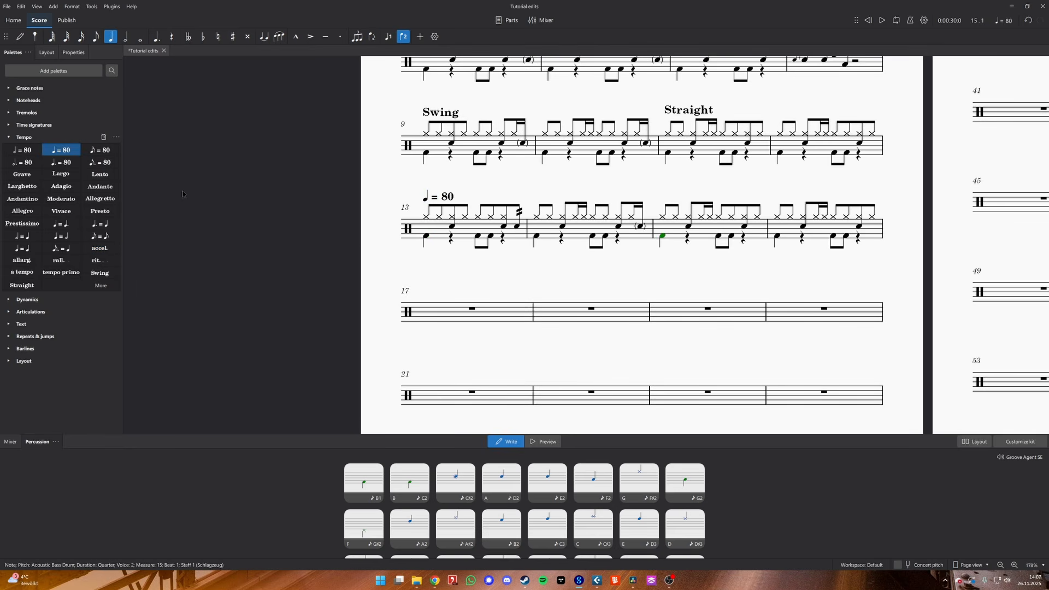
pyautogui.click(61, 151)
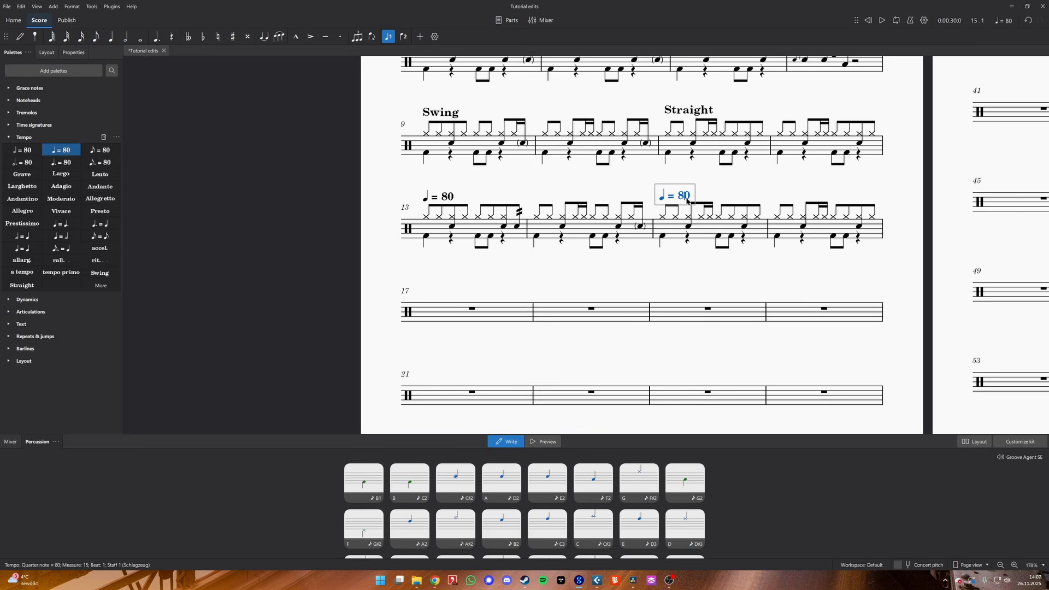
pyautogui.doubleClick(684, 196)
pyautogui.write('100')
pyautogui.press('Escape')
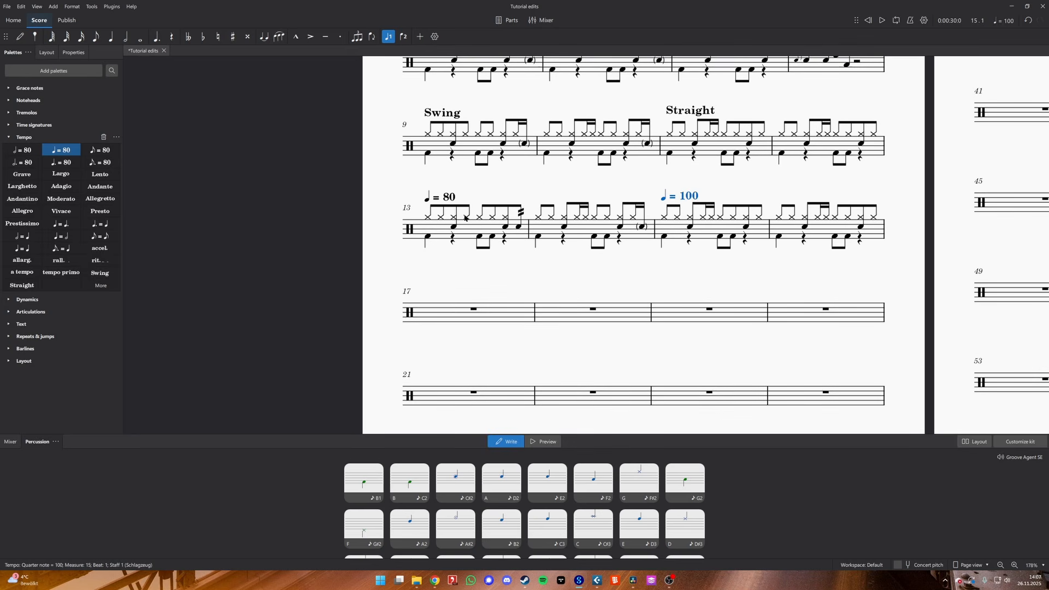
# Add an accel. marking at the start of measure 13
pyautogui.click(429, 239)
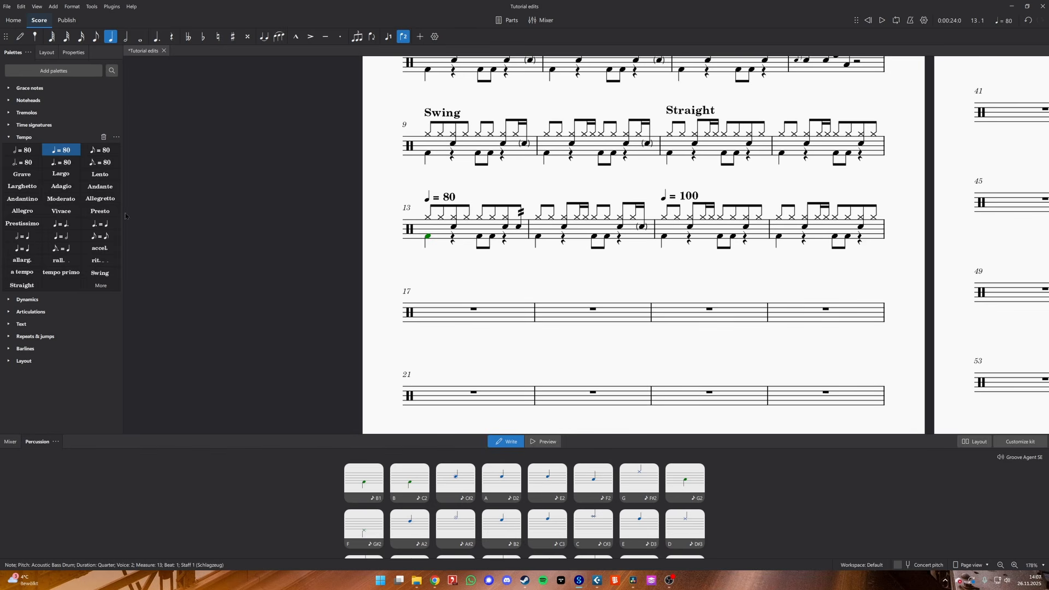
pyautogui.click(99, 248)
pyautogui.click(441, 190)
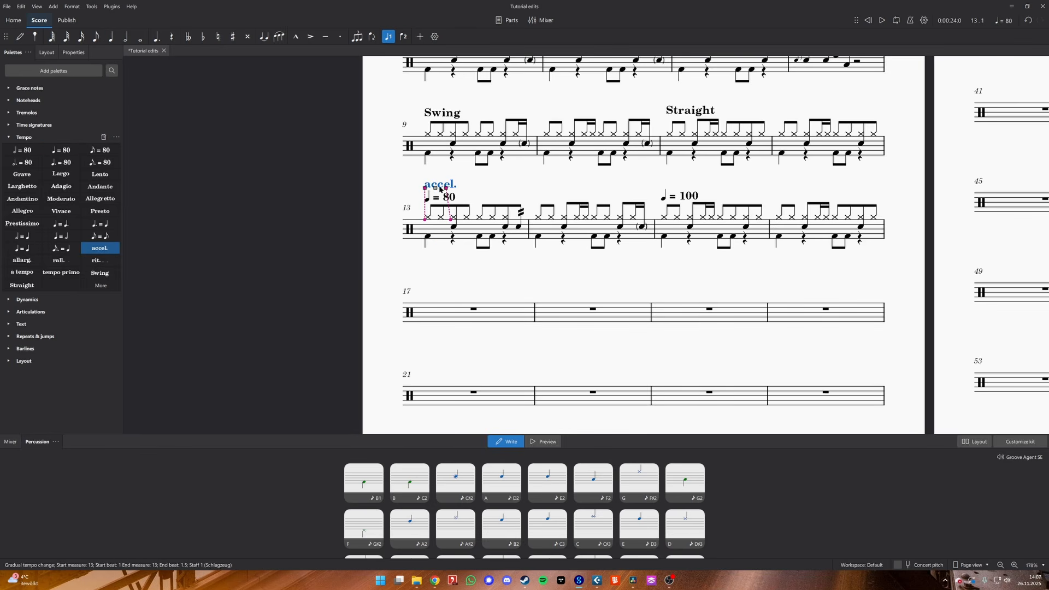
pyautogui.press('Escape')
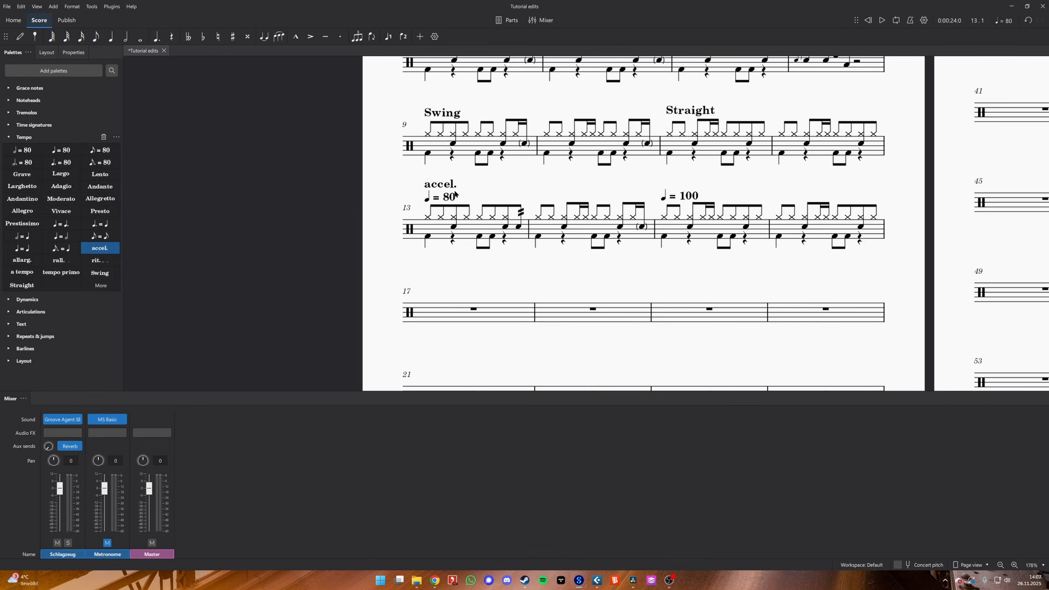
# Add a quarter note = 90 tempo mark at the start of measure 14
pyautogui.scroll(4, 554, 217)
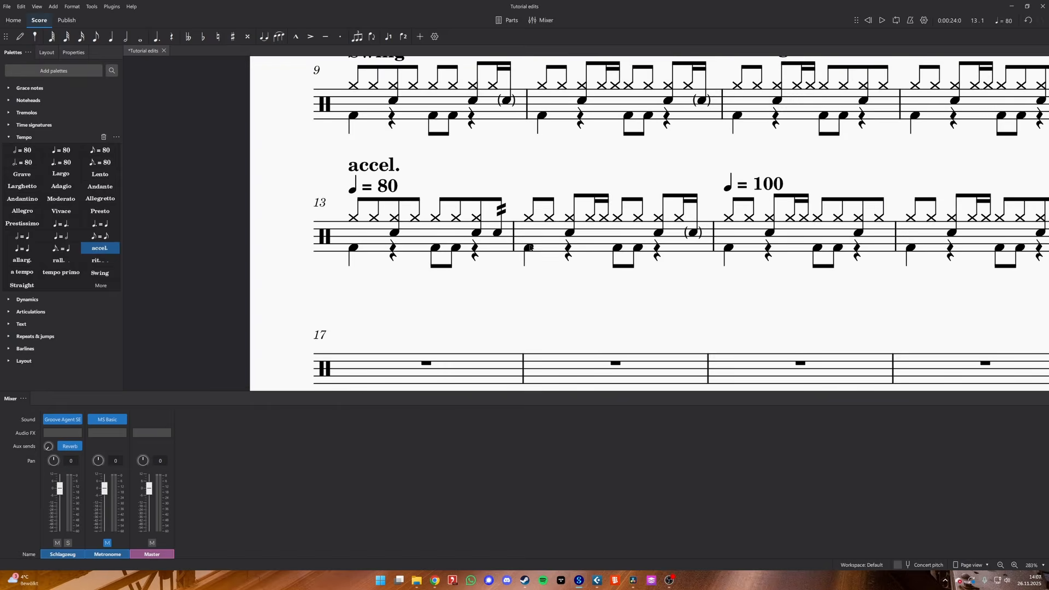
pyautogui.click(529, 248)
pyautogui.click(64, 150)
pyautogui.doubleClick(562, 185)
pyautogui.write('90')
pyautogui.click(536, 285)
# Add quarter-note tempo marks of 85 on beat 3 of measure 13 and 95 on beat 3 of measure 14
pyautogui.click(435, 218)
pyautogui.click(61, 151)
pyautogui.doubleClick(465, 188)
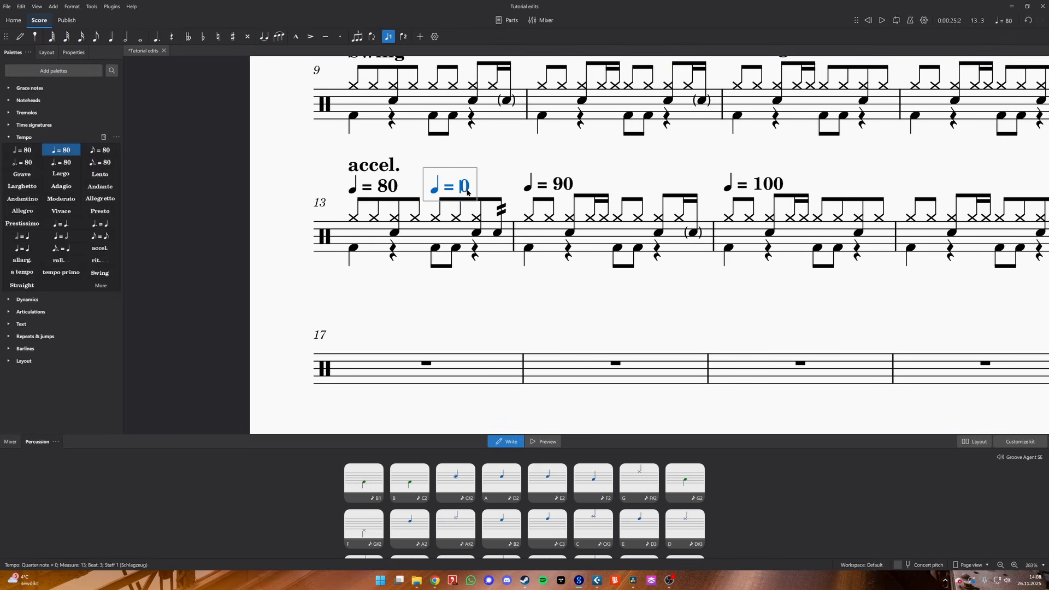
pyautogui.write('85')
pyautogui.click(618, 219)
pyautogui.click(61, 150)
pyautogui.doubleClick(653, 182)
pyautogui.write('95')
# Add quarter-note tempo marks of 82.5 on beat 2 and 87.5 on beat 4 of measure 13
pyautogui.click(383, 183)
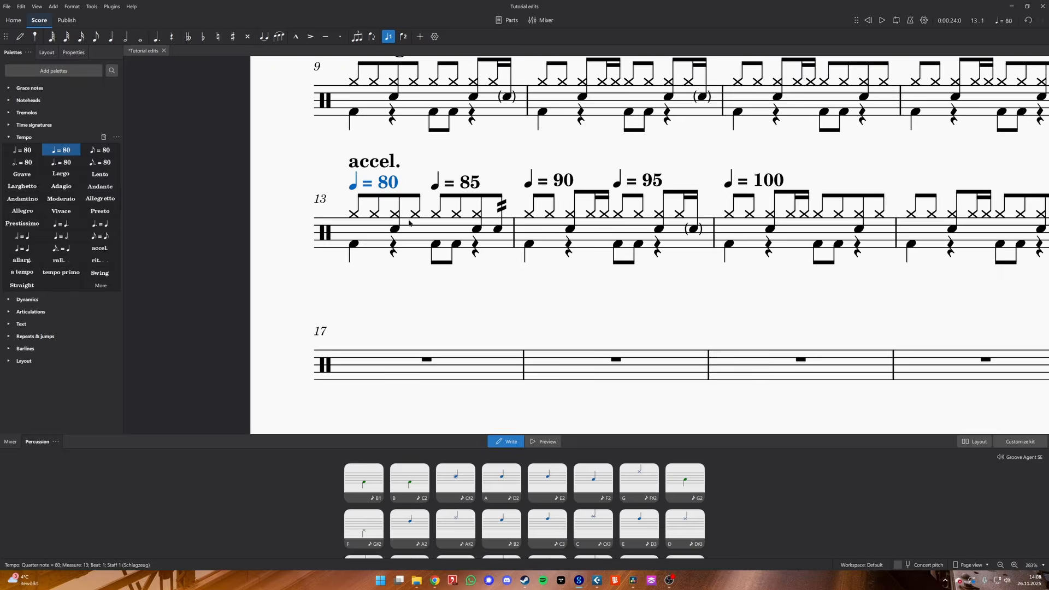
pyautogui.click(395, 215)
pyautogui.click(62, 151)
pyautogui.doubleClick(438, 169)
pyautogui.write('2.5')
pyautogui.click(477, 215)
pyautogui.click(61, 150)
pyautogui.doubleClick(515, 137)
pyautogui.press('BackSpace')
pyautogui.write('7.5')
# Add quarter-note tempo marks of 92.5 on beat 2 and 97.5 on beat 4 of measure 14
pyautogui.click(570, 292)
pyautogui.click(61, 150)
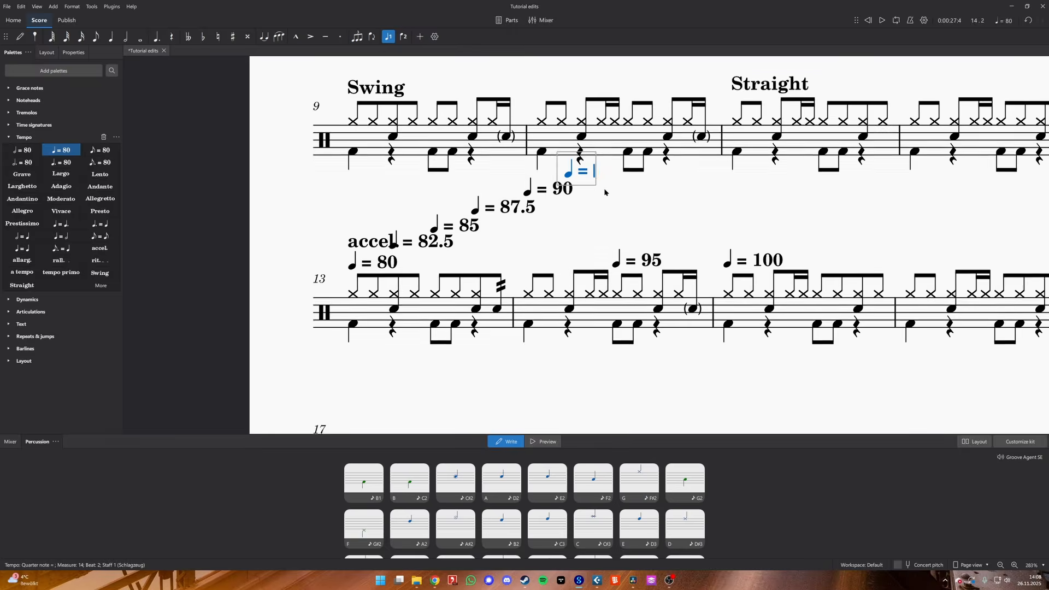
pyautogui.doubleClick(692, 163)
pyautogui.write('97.5')
pyautogui.press('Escape')
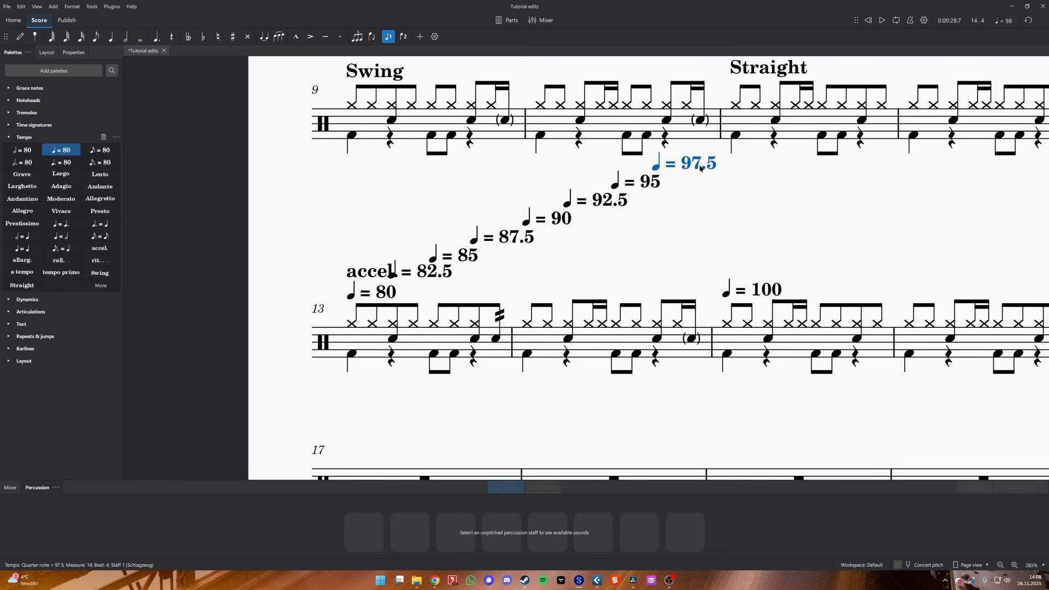
# Hide the 97.5, 95, 92.5 and 90 tempo marks above measure 14
pyautogui.press('v')
pyautogui.click(647, 172)
pyautogui.press('v')
pyautogui.click(609, 177)
pyautogui.press('v')
pyautogui.click(555, 185)
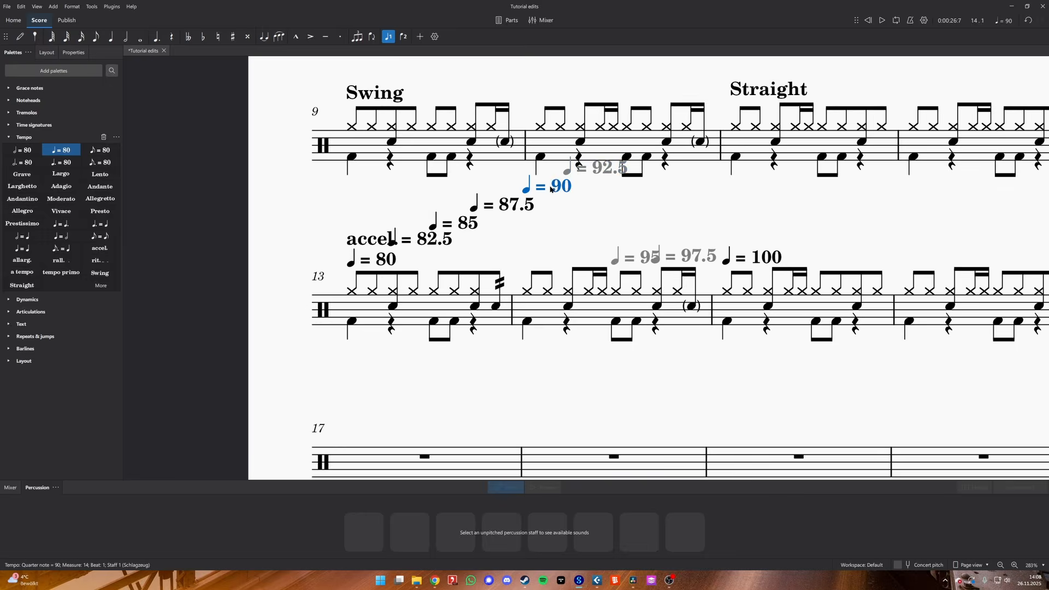
pyautogui.press('v')
# Hide the 87.5, 85, 82.5 and 80 tempo marks above measure 13
pyautogui.click(517, 196)
pyautogui.press('v')
pyautogui.click(457, 155)
pyautogui.press('v')
pyautogui.click(436, 168)
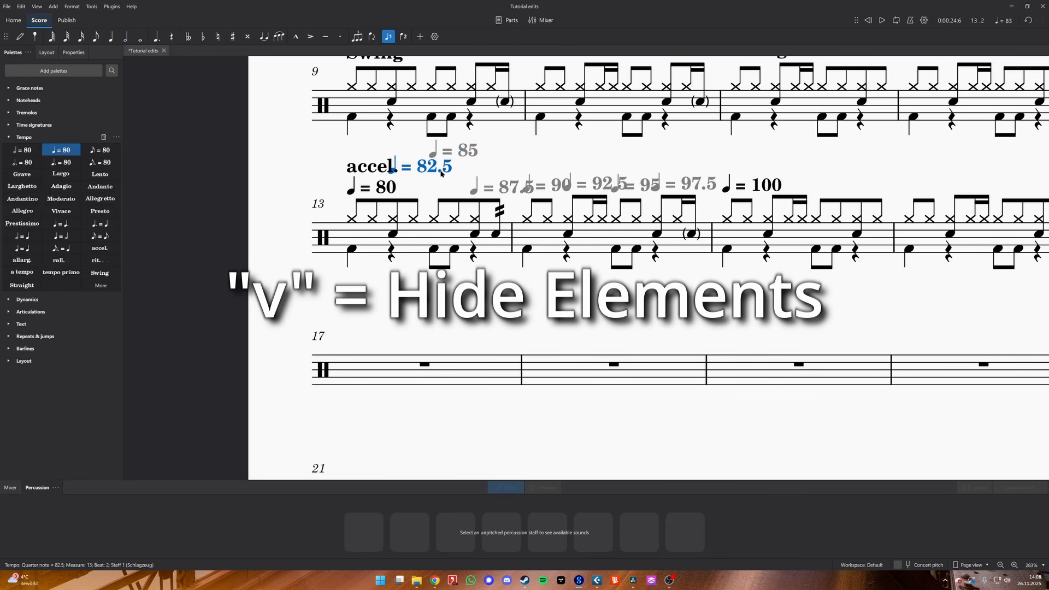
pyautogui.press('v')
pyautogui.click(378, 187)
pyautogui.press('v')
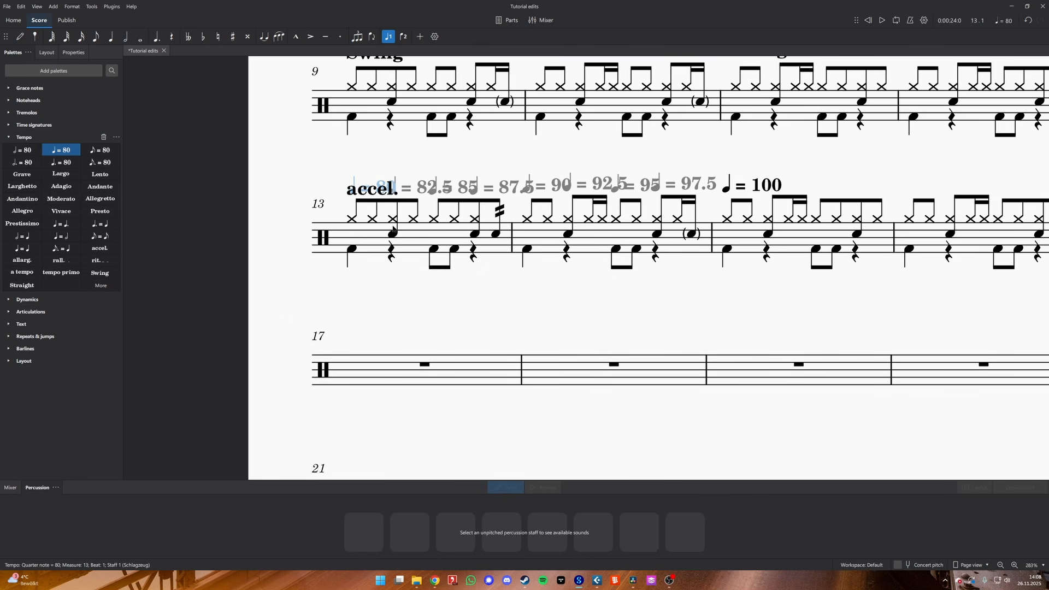
# Copy the groove in measures 13 to 16 and paste it starting at measure 17
pyautogui.keyDown('shift'); pyautogui.click(380, 297); pyautogui.keyUp('shift')
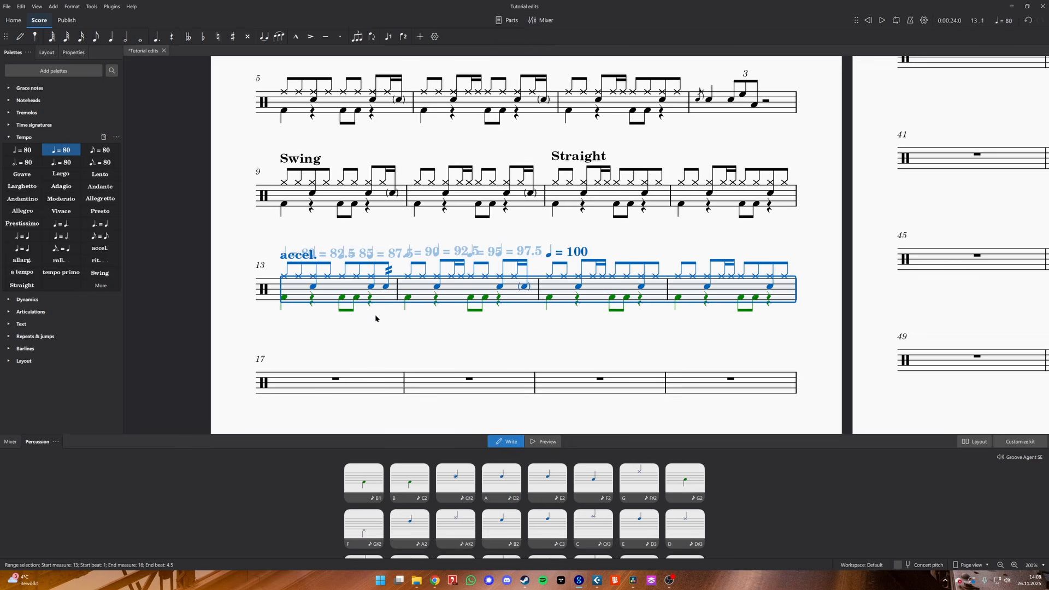
pyautogui.hotkey('ctrl', 'c')
pyautogui.click(329, 383)
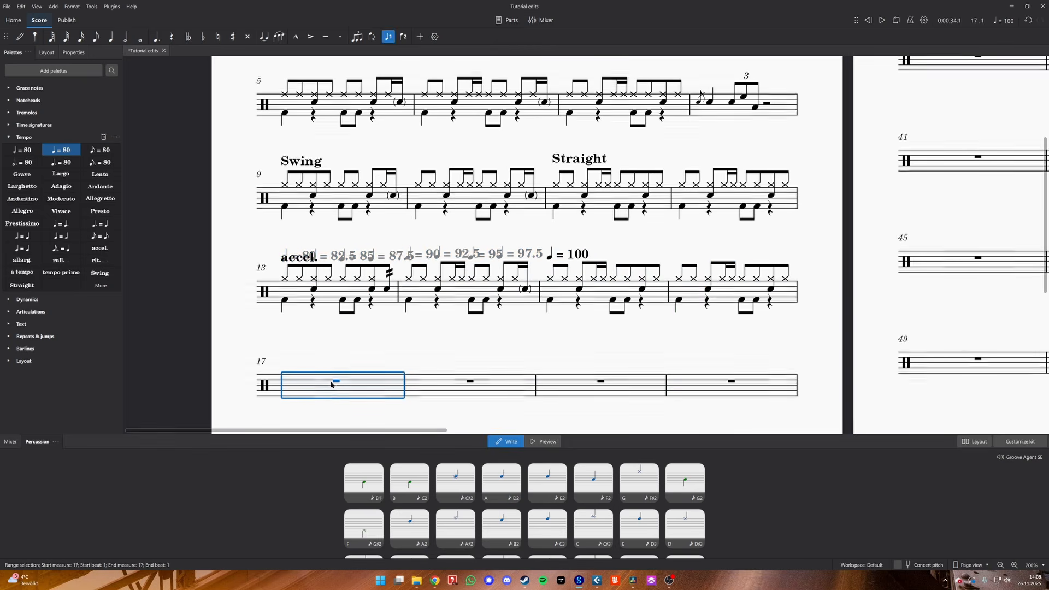
pyautogui.hotkey('ctrl', 'v')
pyautogui.click(340, 347)
pyautogui.moveTo(361, 333); pyautogui.dragTo(362, 269)
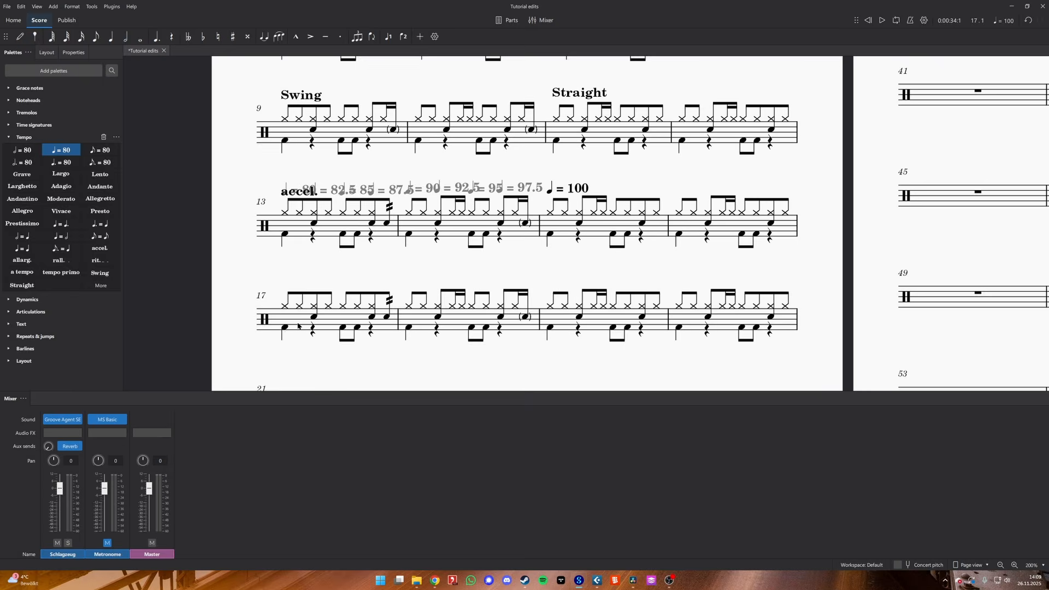
# Change the time signature to 2/4 at measure 17 and to 4/4 at measure 18
pyautogui.click(300, 326)
pyautogui.click(8, 126)
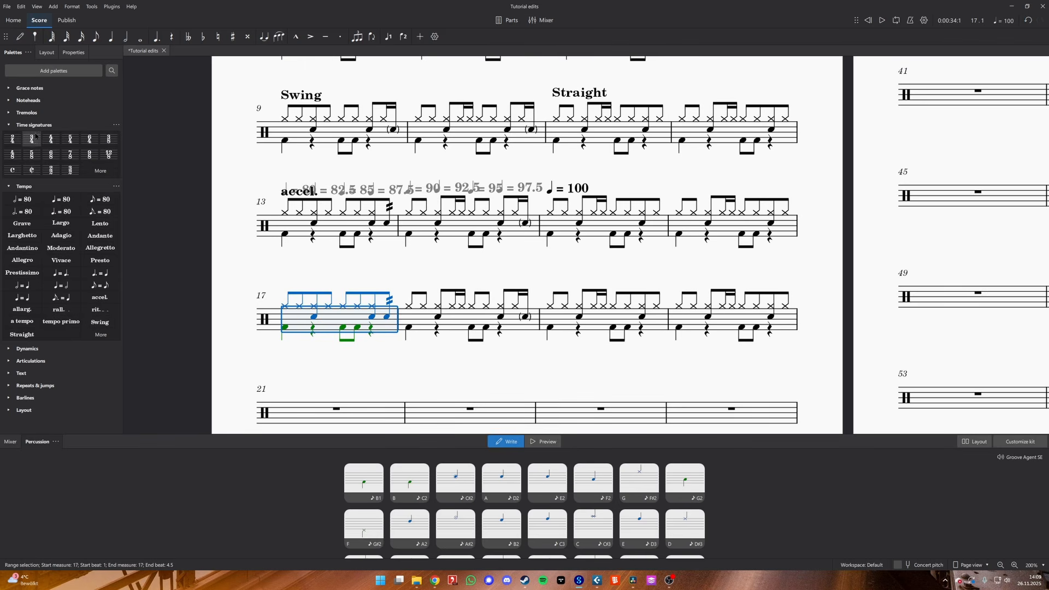
pyautogui.click(12, 139)
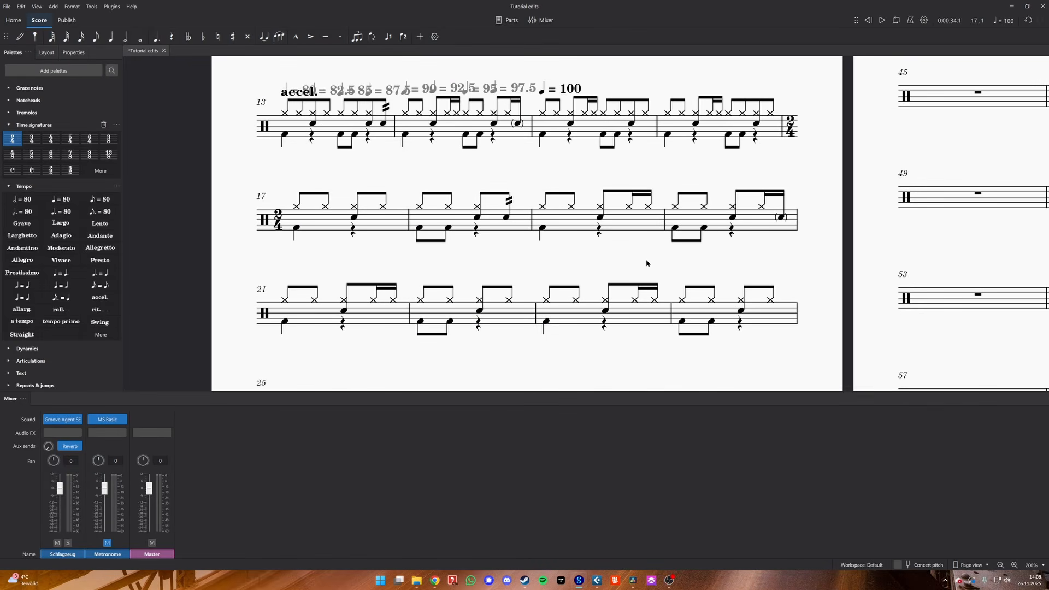
pyautogui.click(439, 223)
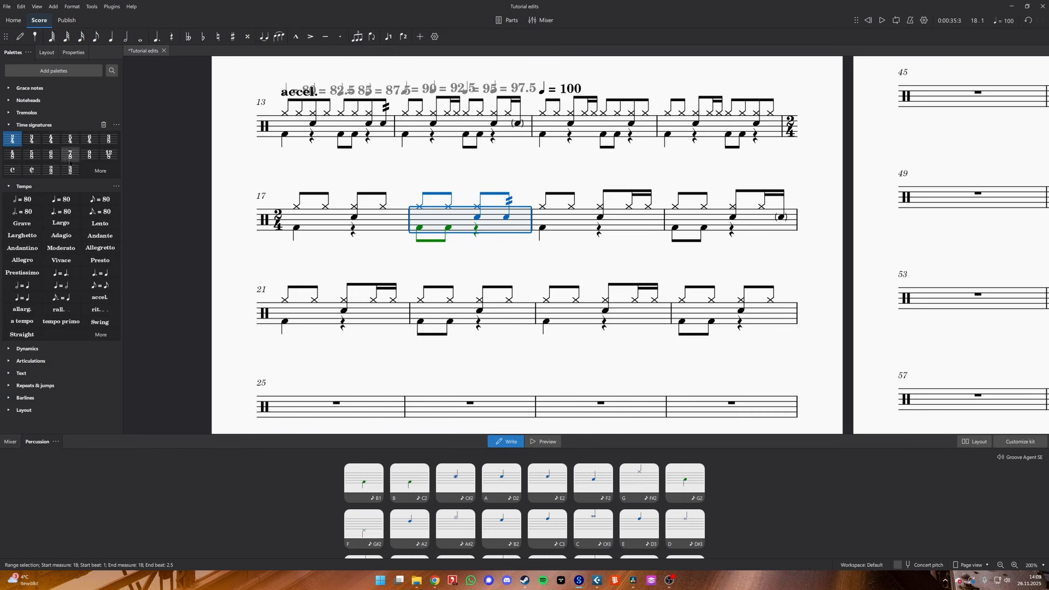
pyautogui.click(51, 139)
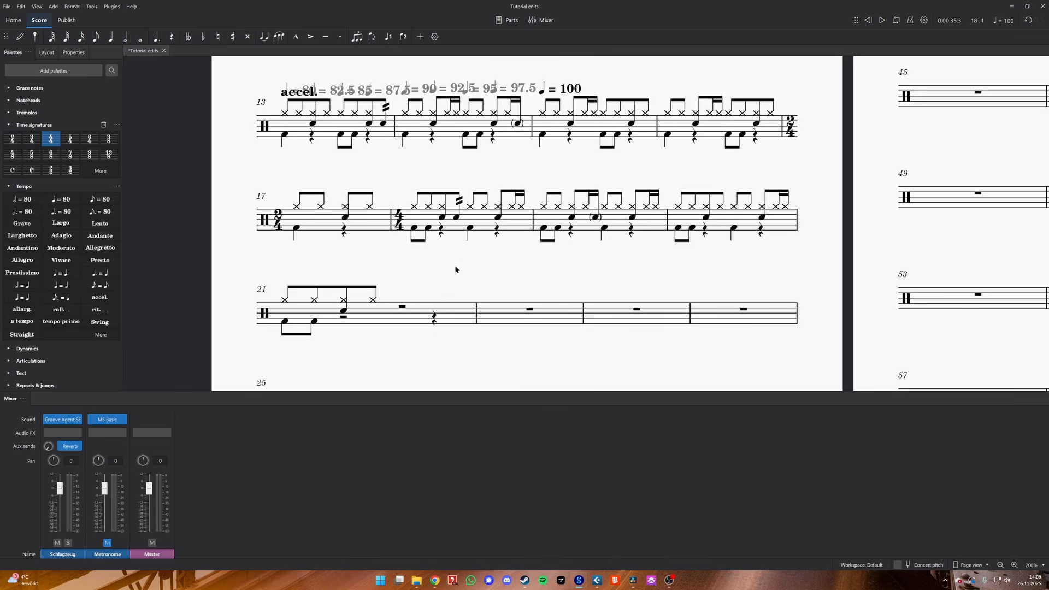
# Add a crescendo hairpin under measures 18 and 19 and an f dynamic at the start of measure 20
pyautogui.click(415, 228)
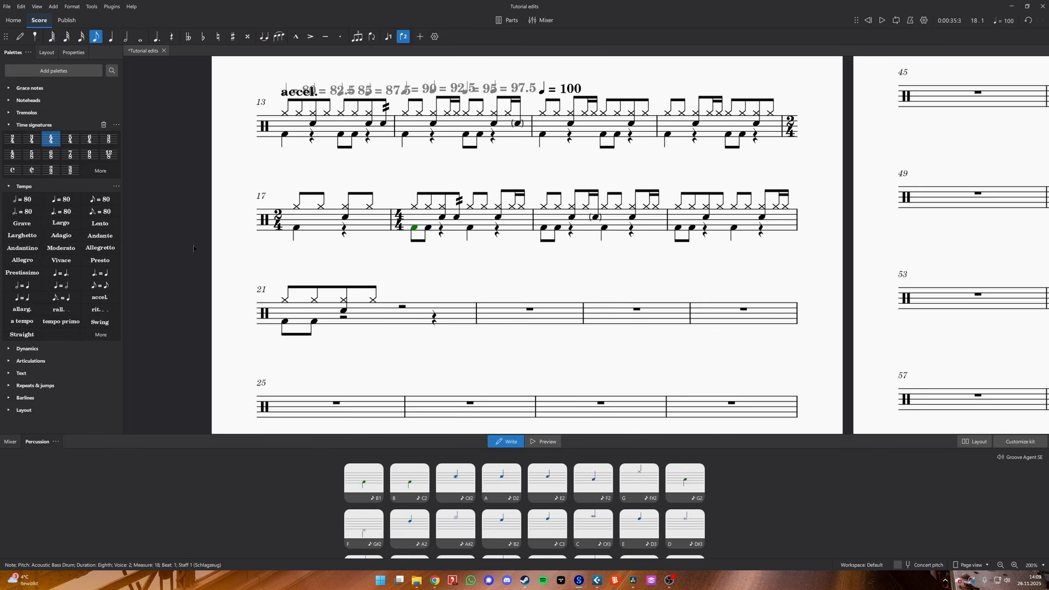
pyautogui.click(9, 186)
pyautogui.click(9, 125)
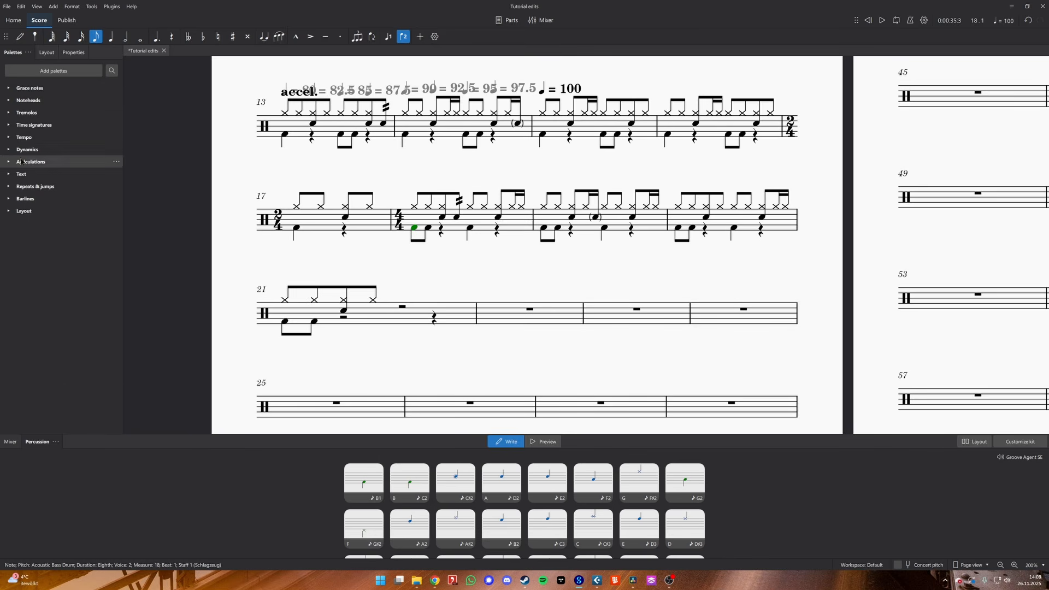
pyautogui.click(8, 150)
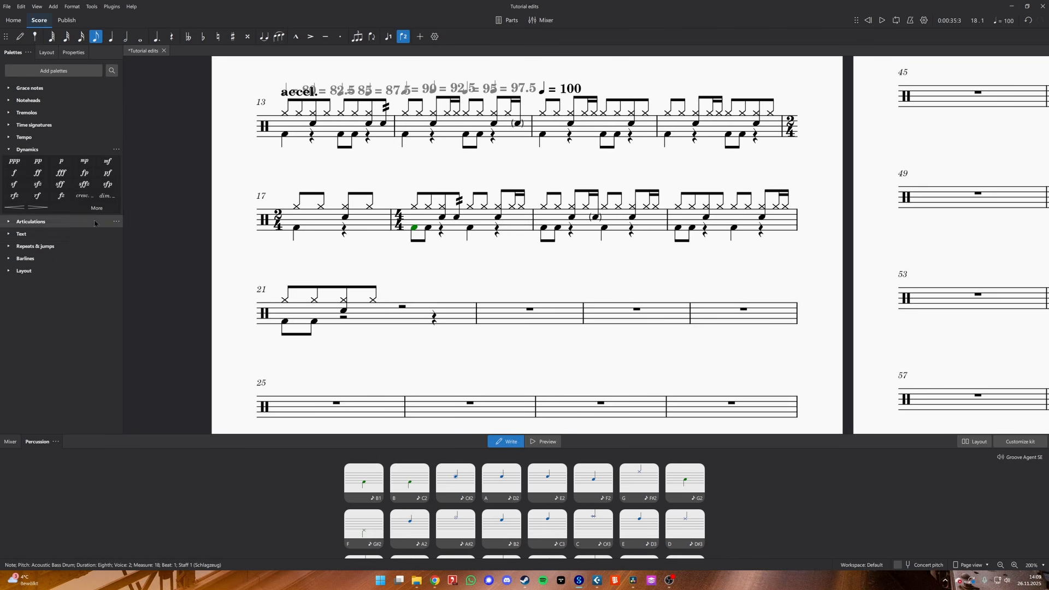
pyautogui.click(423, 220)
pyautogui.keyDown('shift'); pyautogui.click(646, 230); pyautogui.keyUp('shift')
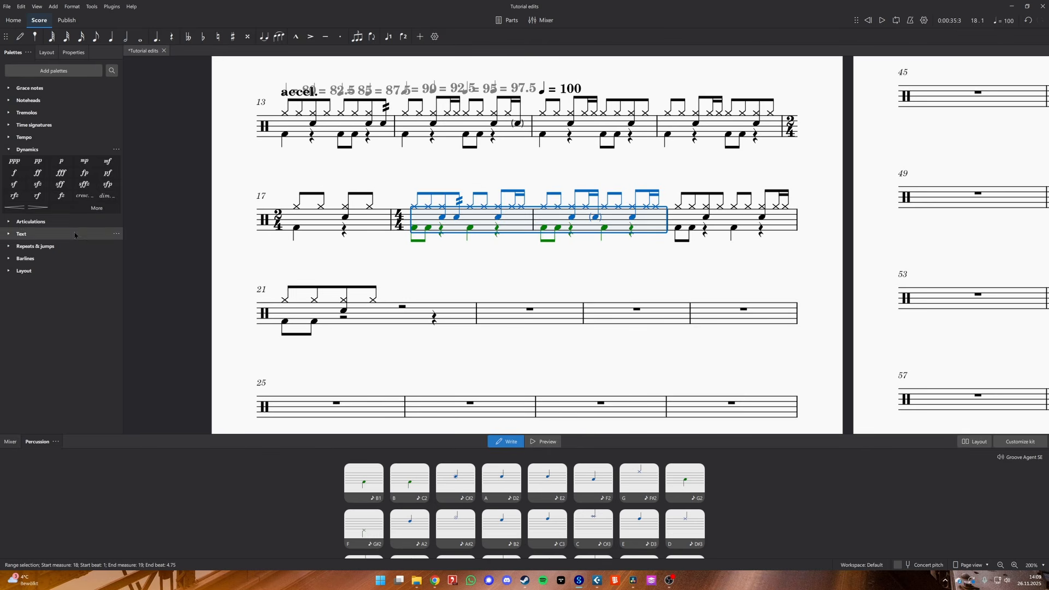
pyautogui.click(15, 207)
pyautogui.click(680, 231)
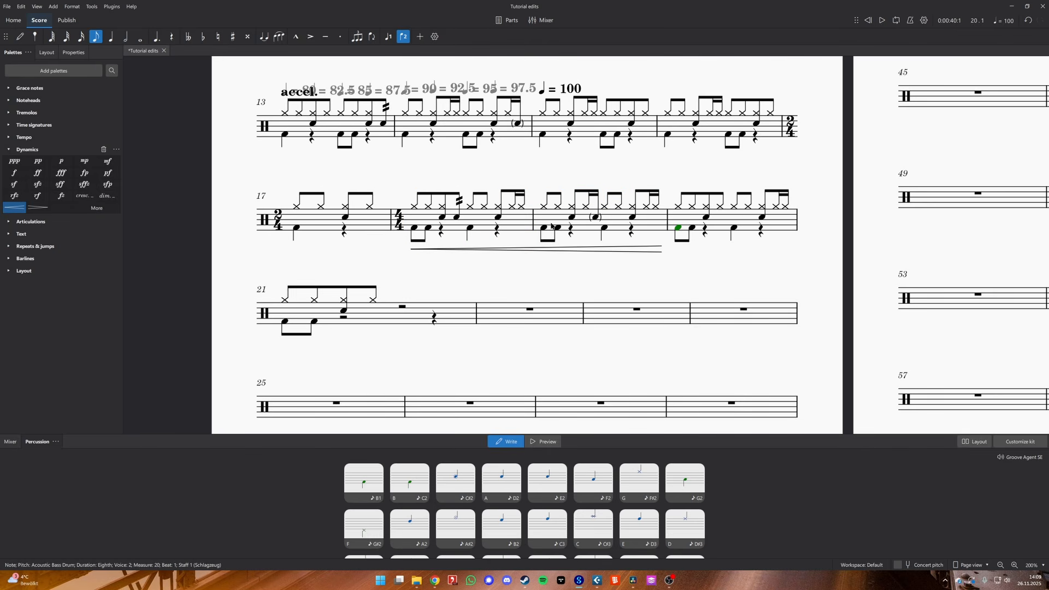
pyautogui.click(14, 172)
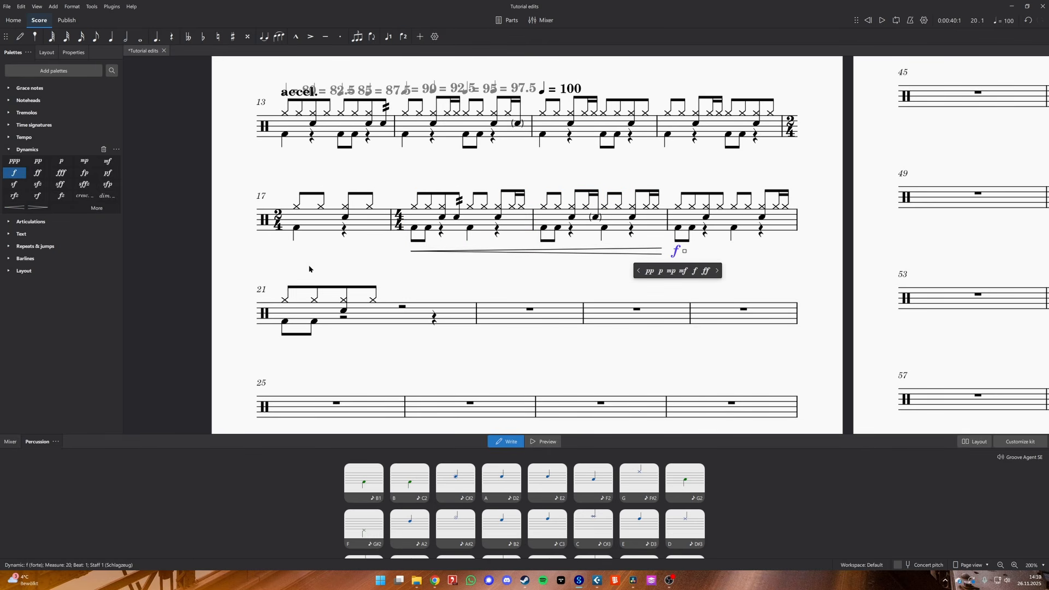
# Add a p dynamic at the start of measure 21 and hide that mark
pyautogui.click(288, 324)
pyautogui.click(61, 161)
pyautogui.scroll(-1, 300, 319)
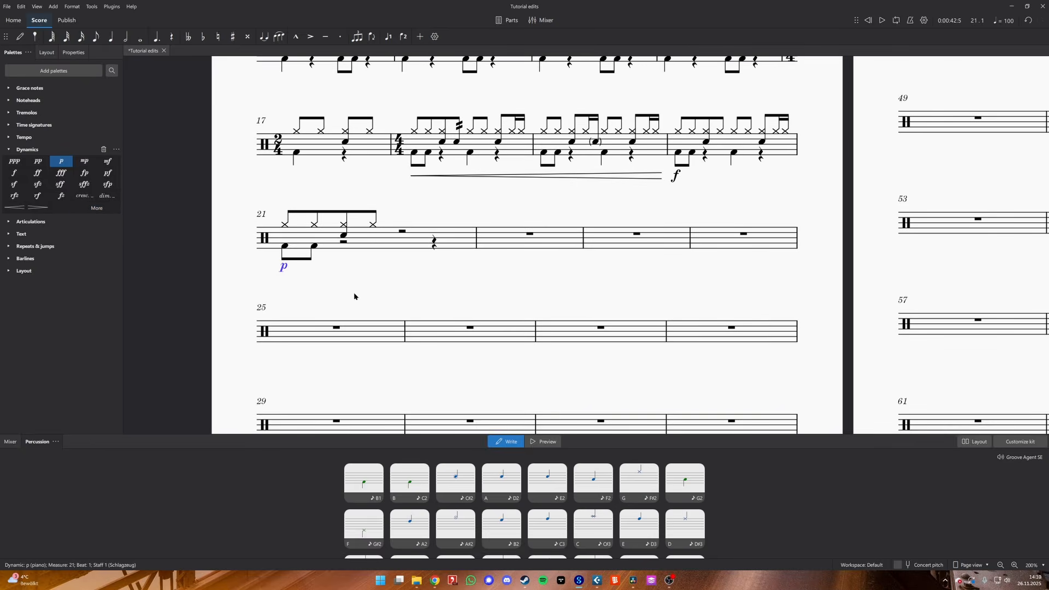
pyautogui.click(355, 297)
pyautogui.click(283, 267)
pyautogui.press('v')
pyautogui.click(375, 288)
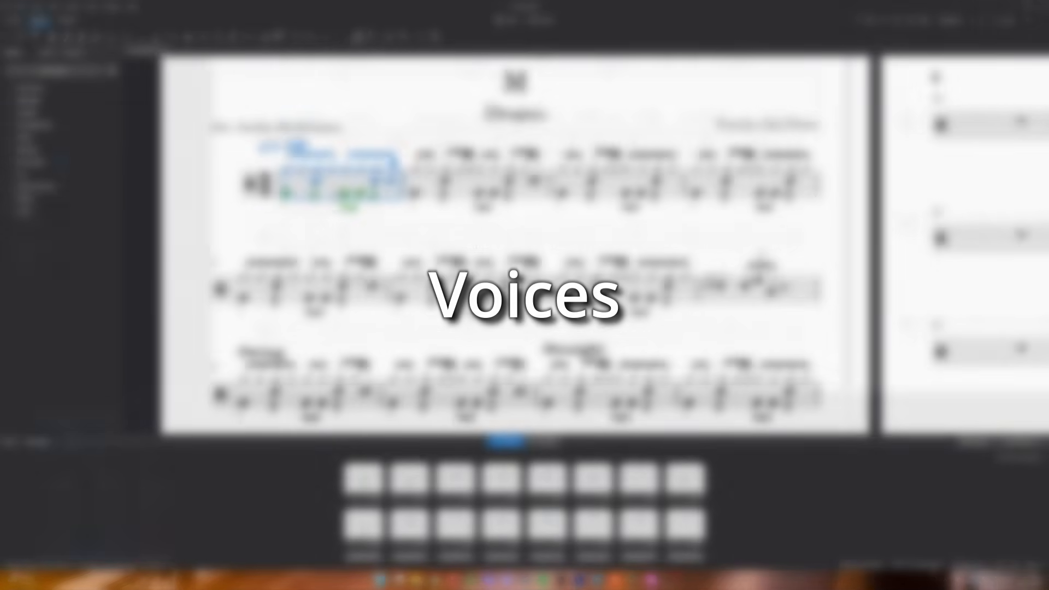
# Shorten the bass drum note on beat 1 of measure 1 to an eighth note and move it to voice 1
pyautogui.scroll(5, 344, 270)
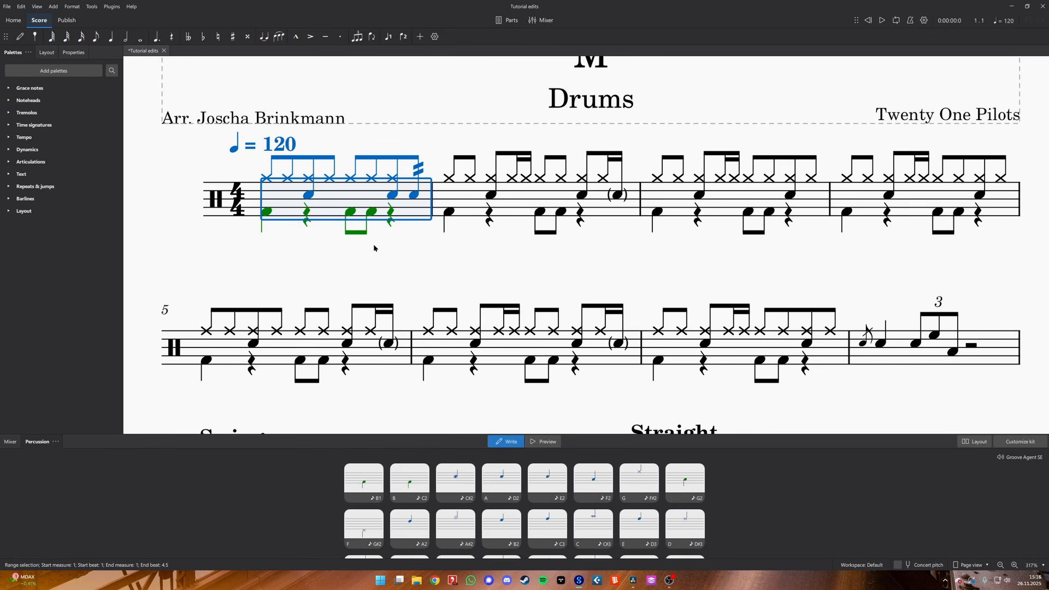
pyautogui.click(313, 249)
pyautogui.click(265, 213)
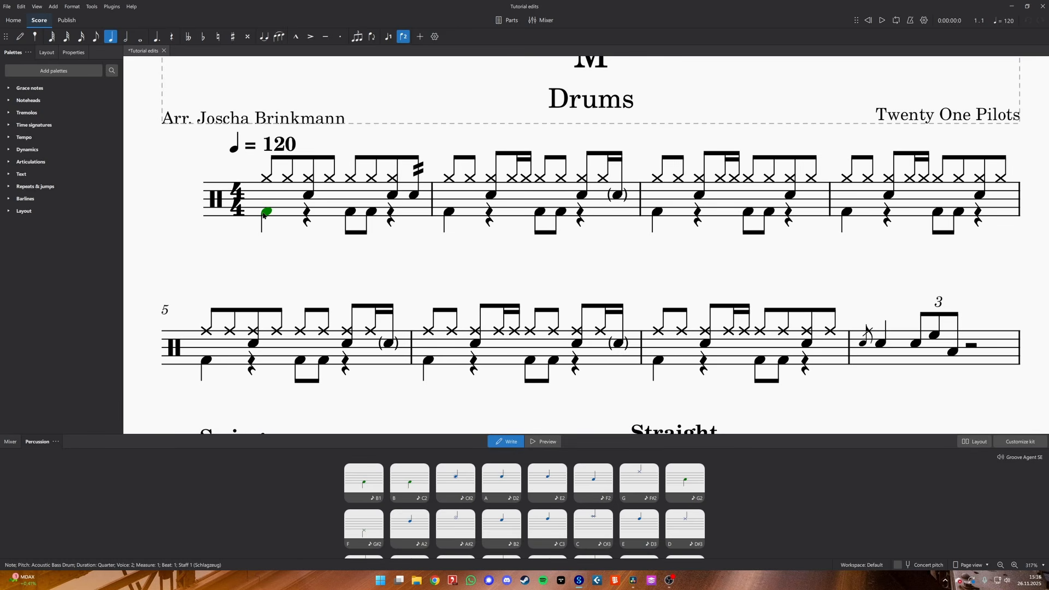
pyautogui.click(309, 196)
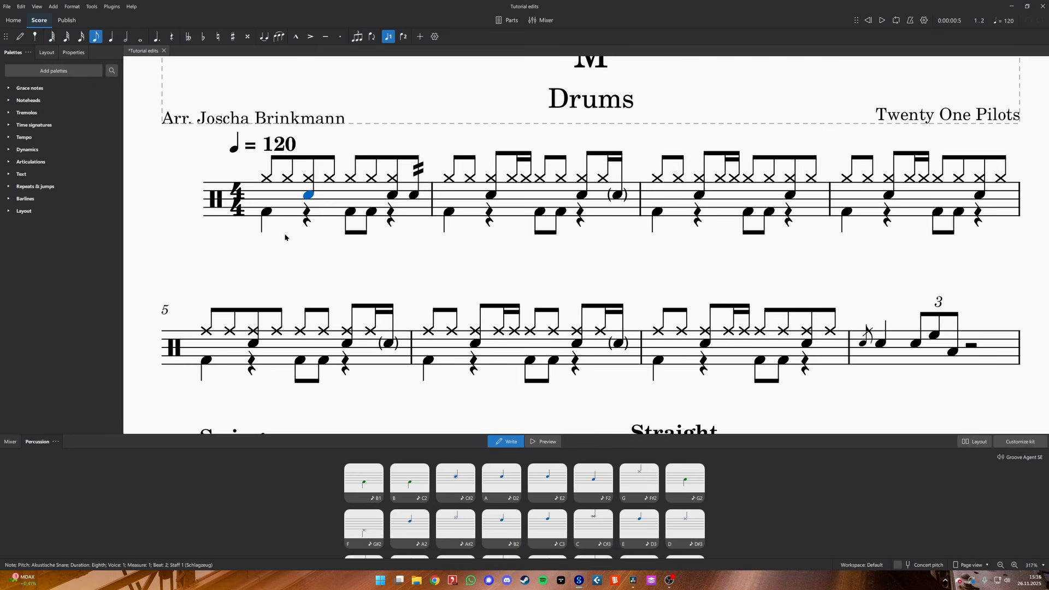
pyautogui.click(268, 215)
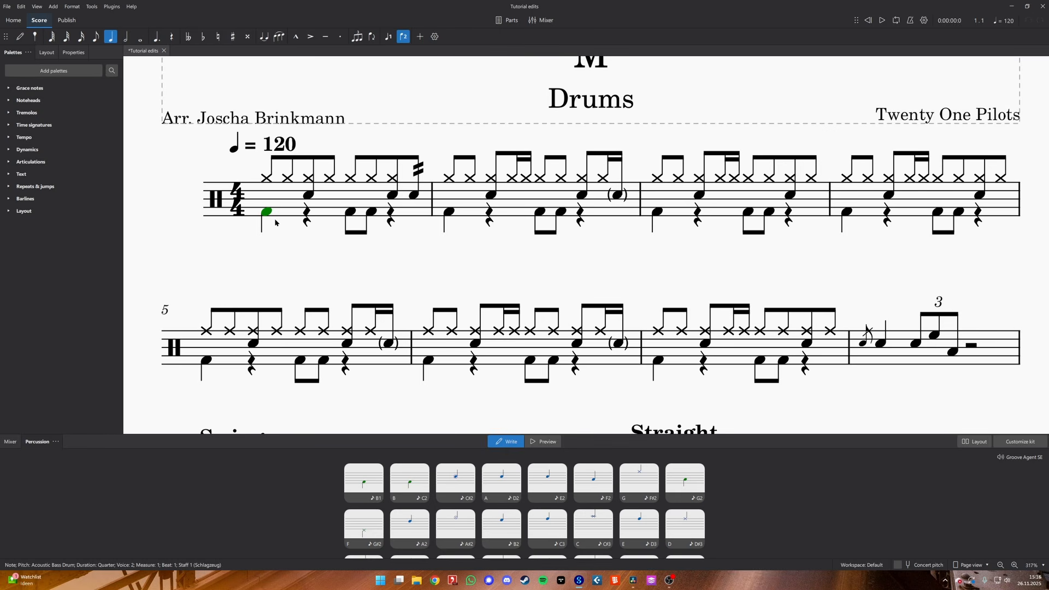
pyautogui.press('4')
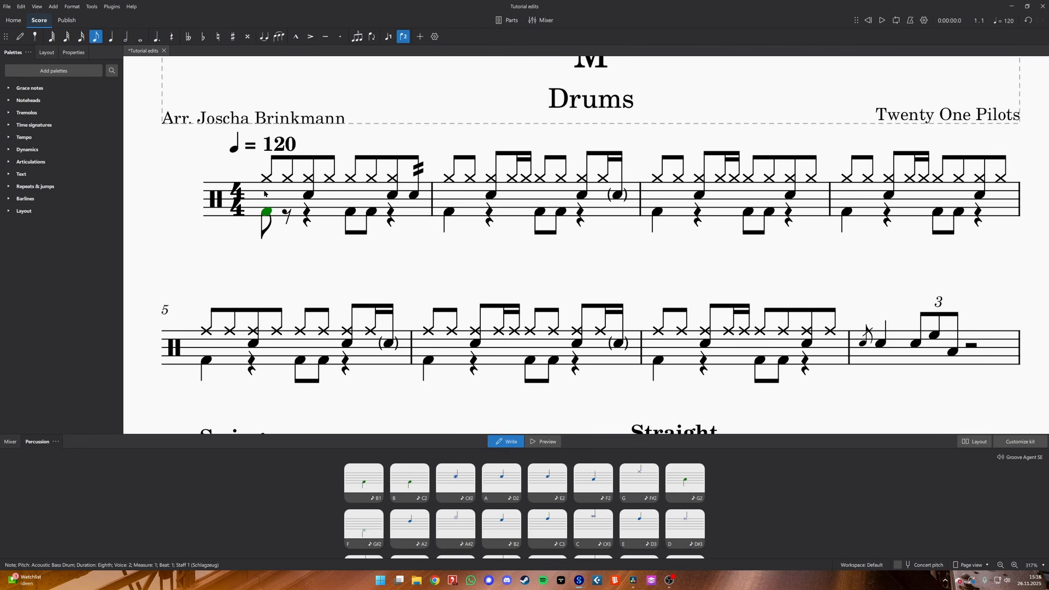
pyautogui.click(390, 42)
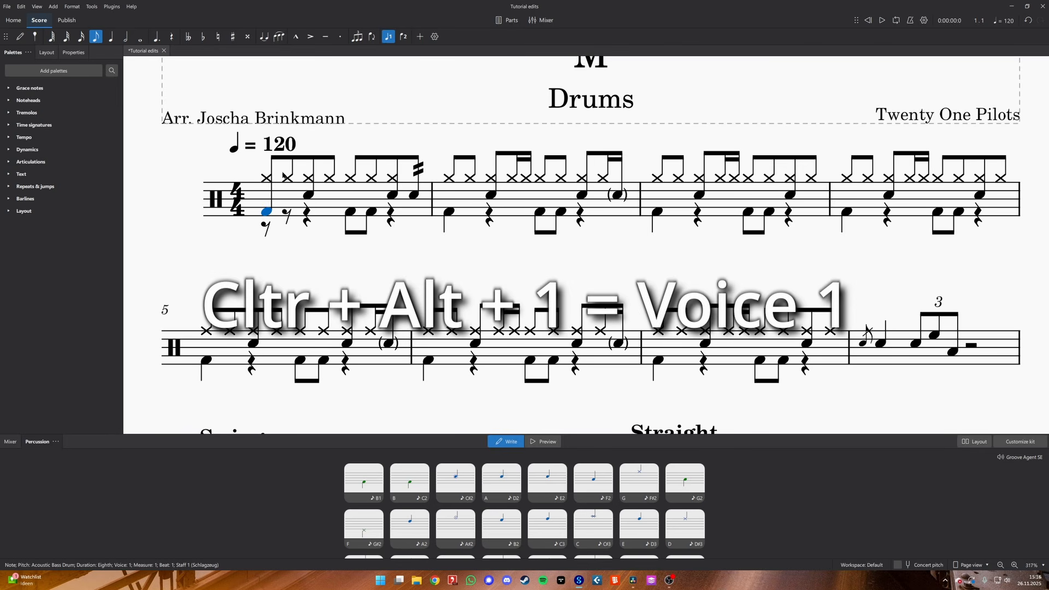
# Move the two eighth-note bass drum hits in beat 3 of measure 1 to voice 1
pyautogui.click(349, 212)
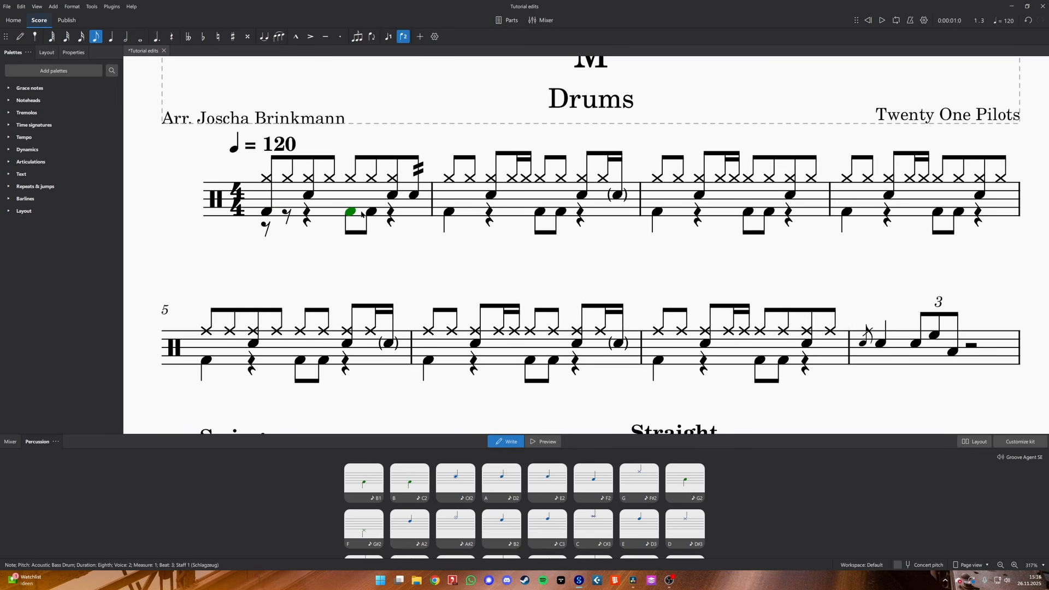
pyautogui.hotkey('ctrl', 'alt', '1')
pyautogui.click(373, 213)
pyautogui.hotkey('ctrl', 'alt', '1')
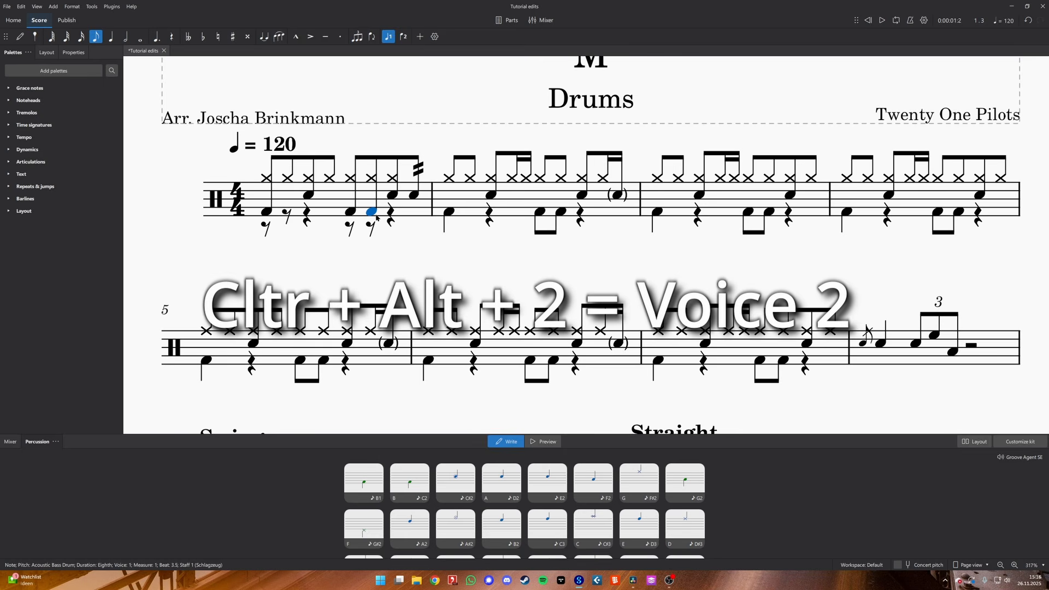
pyautogui.hotkey('ctrl', 'alt', '2')
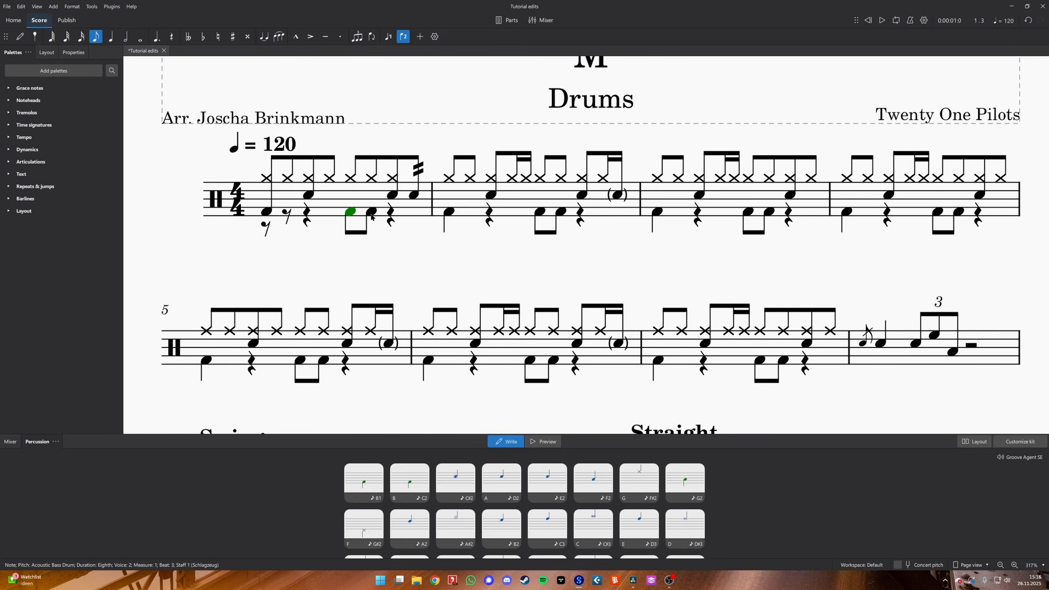
pyautogui.hotkey('ctrl', 'alt', '1')
# Delete the leftover voice 2 rests in measure 1
pyautogui.click(390, 217)
pyautogui.press('Delete')
pyautogui.press('Delete')
pyautogui.press('Delete')
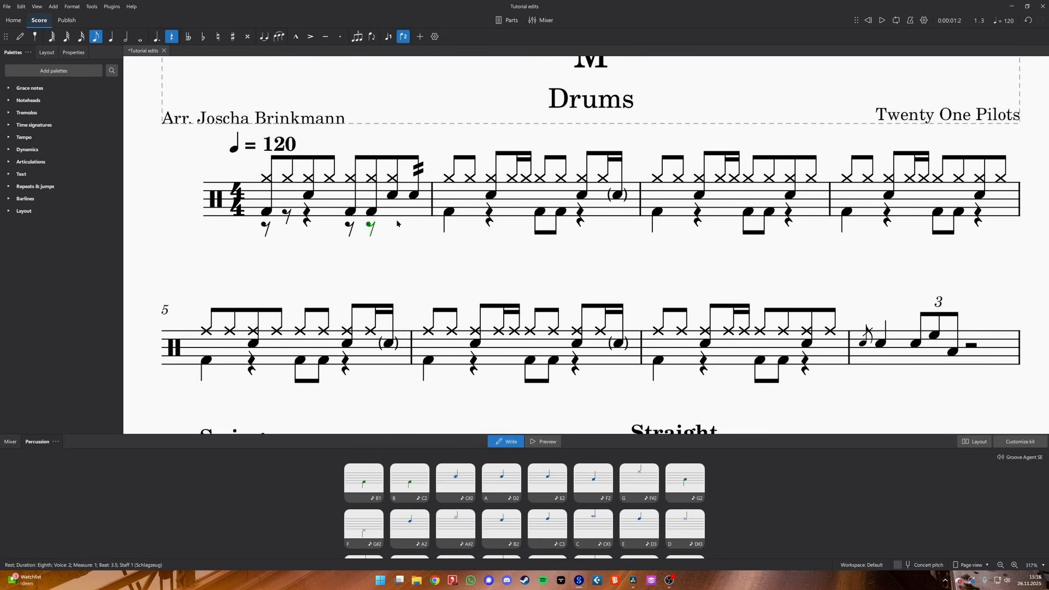
pyautogui.press('Delete')
pyautogui.press('Delete')
pyautogui.press('Delete')
pyautogui.press('F10')
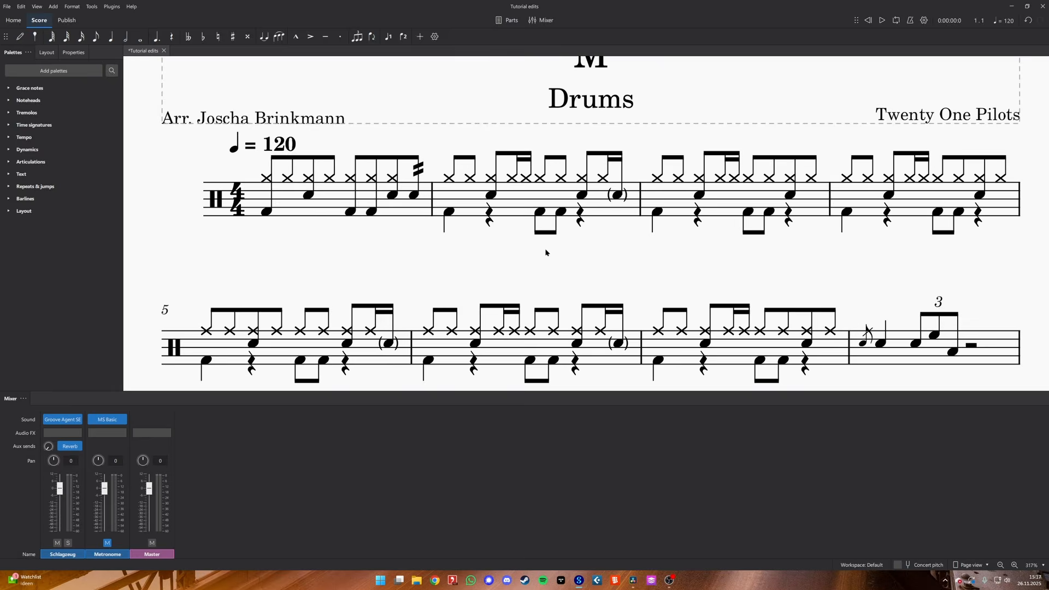
# Move the snares on beats 2 and 4 and the ghost snare of measure 2 to voice 2, dotting the beat 4 snare
pyautogui.hscroll(1, 546, 250)
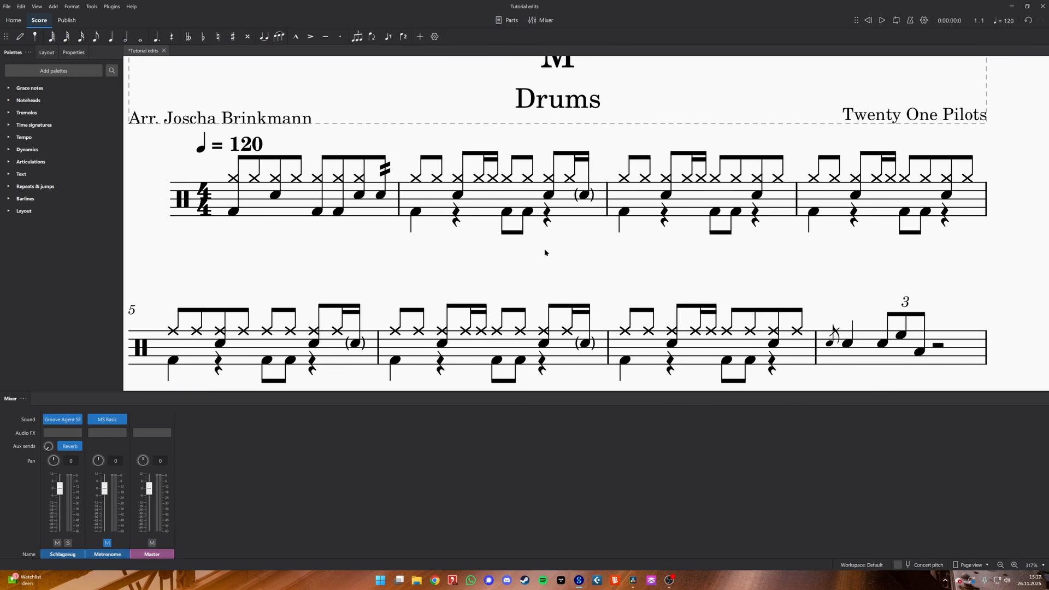
pyautogui.click(458, 195)
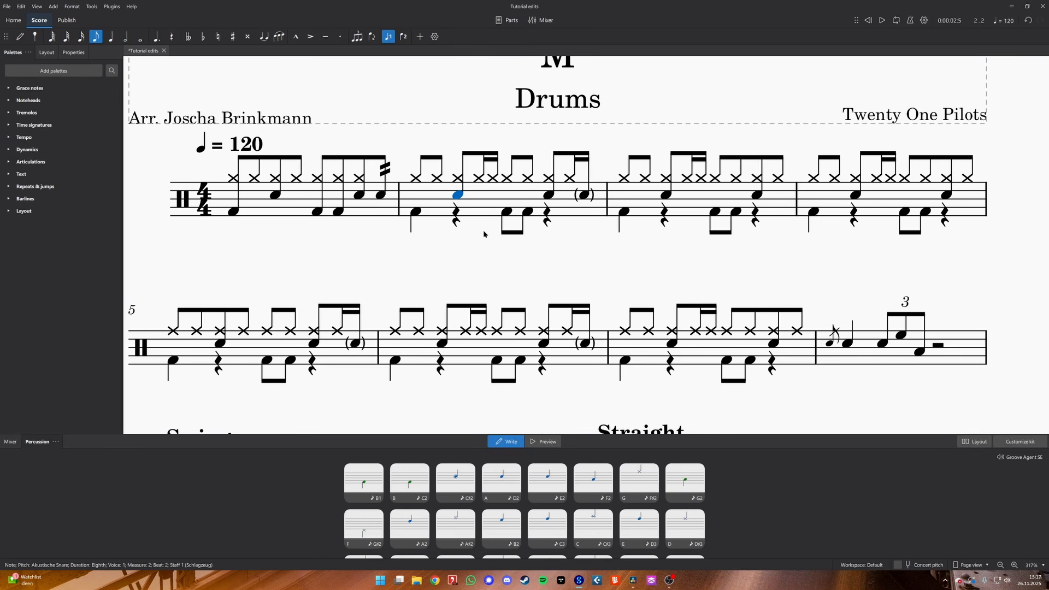
pyautogui.hotkey('ctrl', 'alt', '2')
pyautogui.click(549, 196)
pyautogui.hotkey('ctrl', 'alt', '2')
pyautogui.press('.')
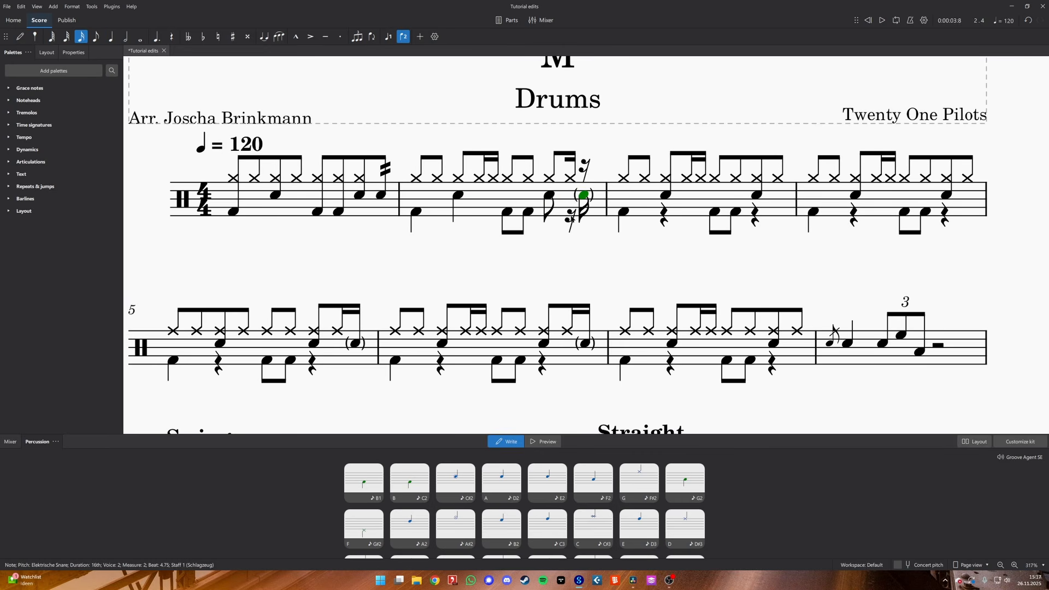
# Lengthen the last hi-hat of measure 2 to an eighth note and flip the beat 4 snare beam downward
pyautogui.click(570, 178)
pyautogui.press('4')
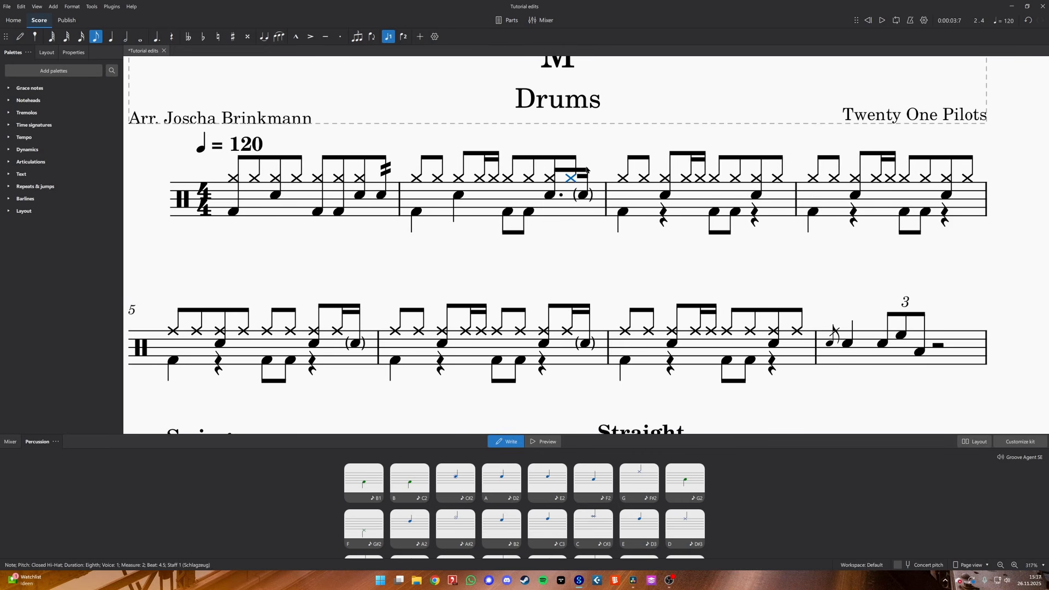
pyautogui.click(575, 170)
pyautogui.press('x')
pyautogui.click(592, 248)
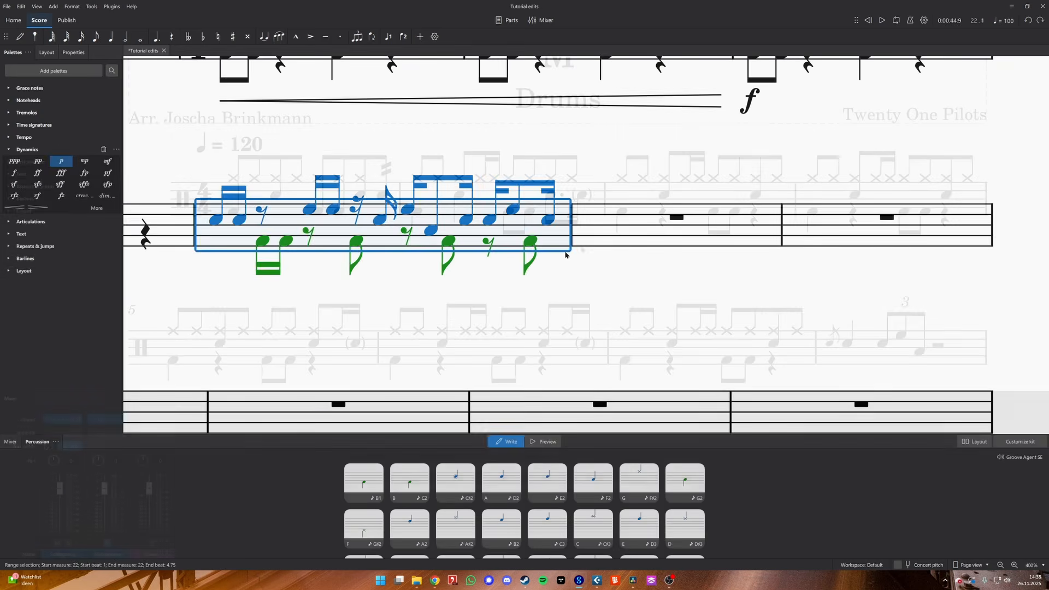
# Turn the repeated linear groove in measure 23 into sixteenth notes and move its five bass drum hits to voice 1
pyautogui.press('3')
pyautogui.click(516, 243)
pyautogui.hotkey('ctrl', 'alt', '1')
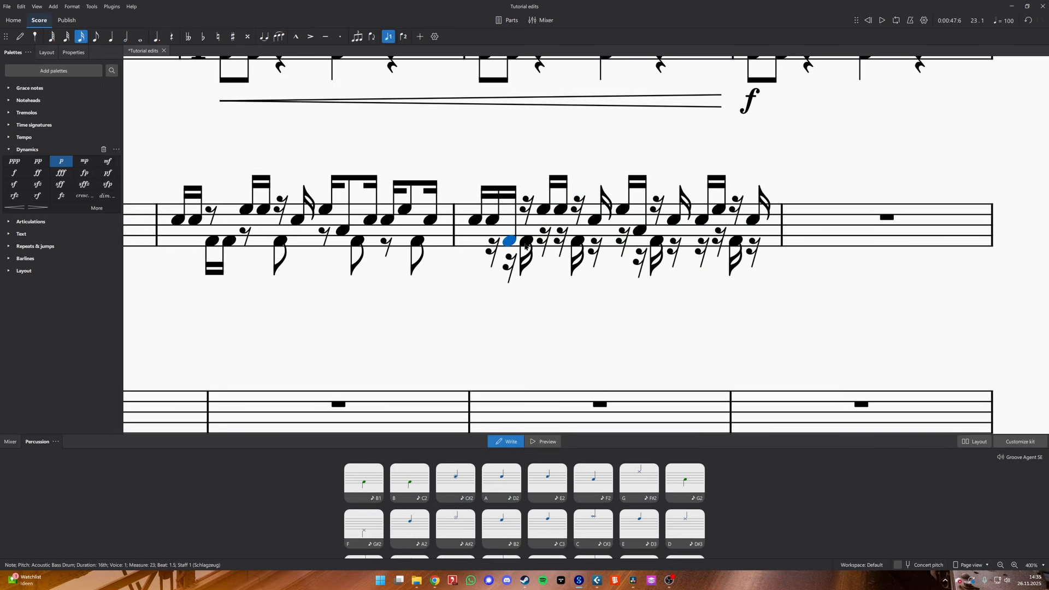
pyautogui.click(533, 243)
pyautogui.hotkey('ctrl', 'alt', '1')
pyautogui.click(582, 244)
pyautogui.hotkey('ctrl', 'alt', '1')
pyautogui.click(657, 244)
pyautogui.hotkey('ctrl', 'alt', '1')
pyautogui.click(736, 243)
pyautogui.hotkey('ctrl', 'alt', '1')
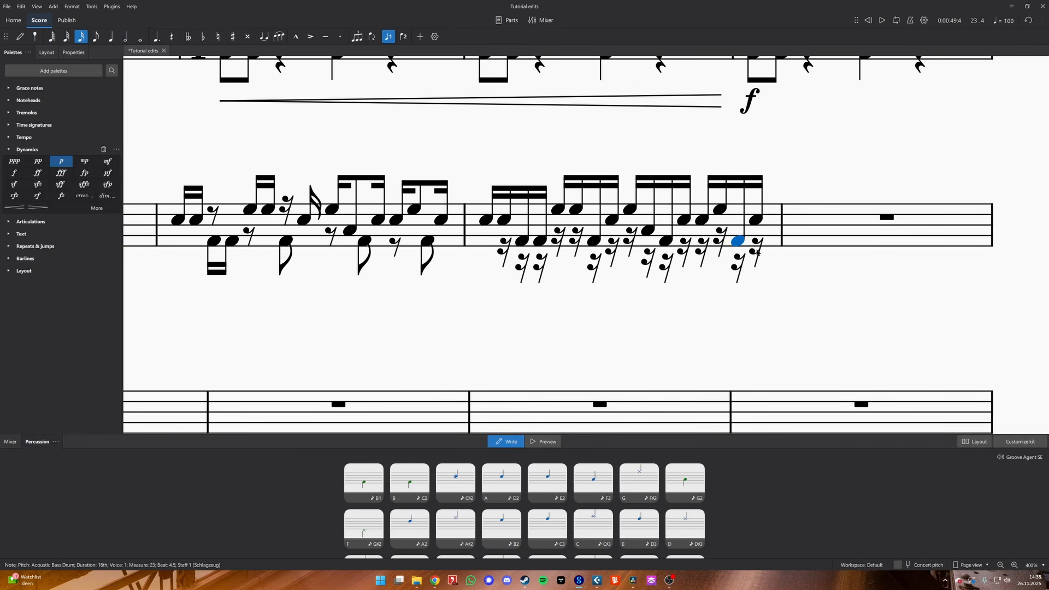
# Delete all leftover voice 2 rests in measure 23
pyautogui.click(757, 251)
pyautogui.press('Delete')
pyautogui.press('Delete')
pyautogui.press('Delete')
pyautogui.press('Delete')
pyautogui.press('Delete')
pyautogui.press('Delete')
pyautogui.press('Delete')
pyautogui.press('Delete')
pyautogui.press('Delete')
pyautogui.press('Delete')
pyautogui.press('Delete')
pyautogui.press('Delete')
pyautogui.press('Delete')
pyautogui.press('Delete')
pyautogui.press('Delete')
pyautogui.press('F10')
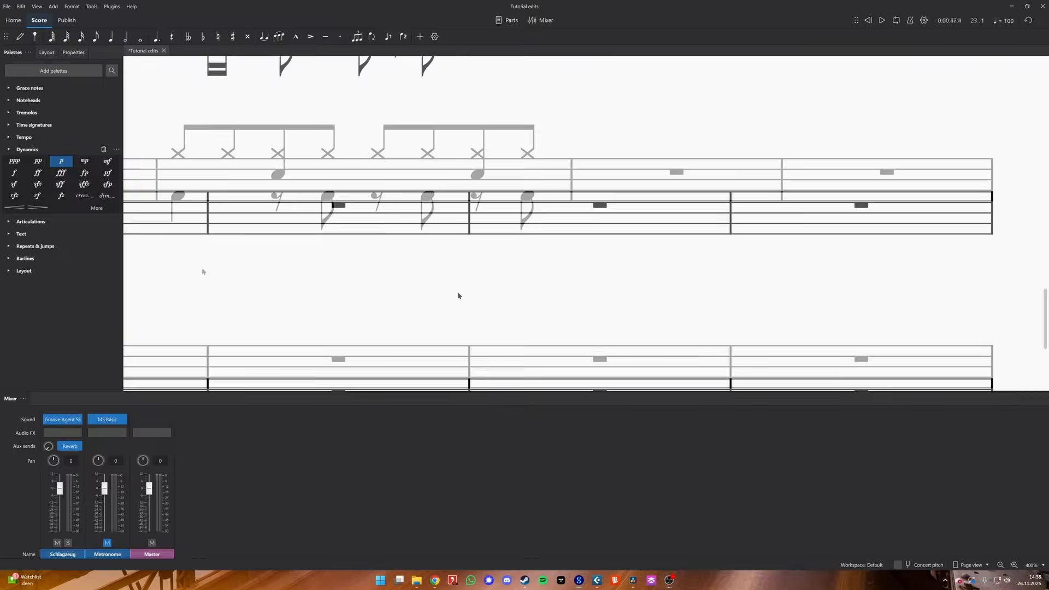
# Copy the hi-hat, snare and bass drum groove from measure 26 into measure 27
pyautogui.click(351, 178)
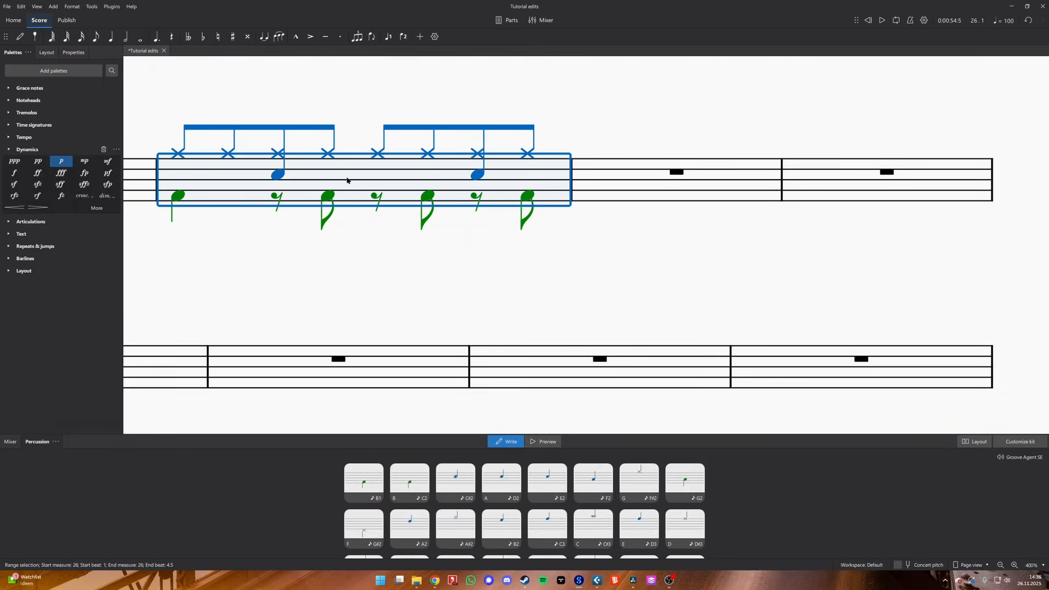
pyautogui.hotkey('ctrl', 'c')
pyautogui.click(673, 170)
pyautogui.hotkey('ctrl', 'v')
pyautogui.click(676, 228)
# Move the snares on beats 2 and 4 of measure 27 to voice 2
pyautogui.click(565, 175)
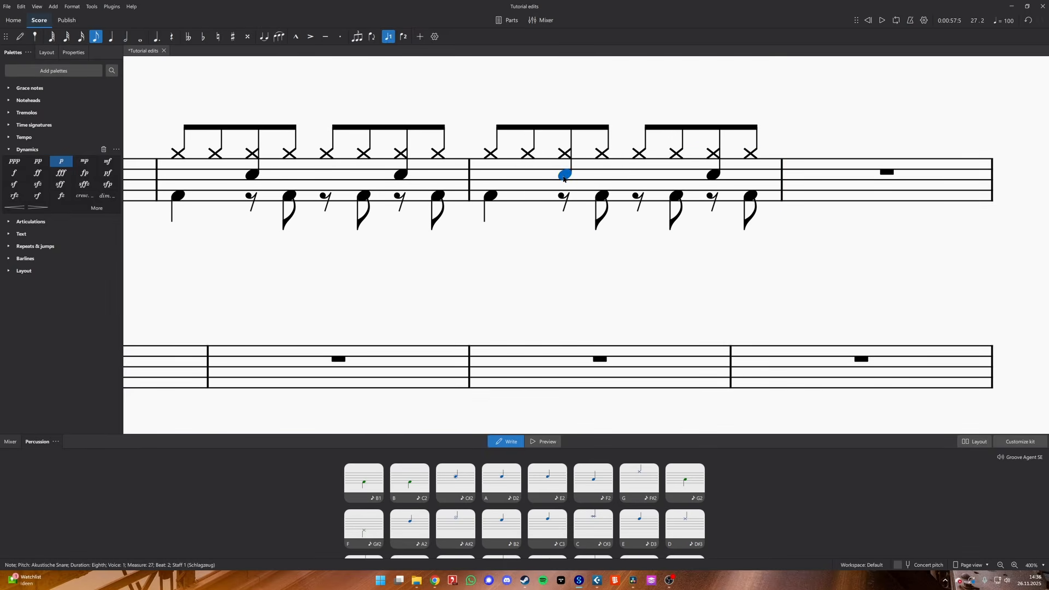
pyautogui.hotkey('ctrl', 'alt', '2')
pyautogui.click(714, 176)
pyautogui.hotkey('ctrl', 'alt', '2')
pyautogui.click(733, 247)
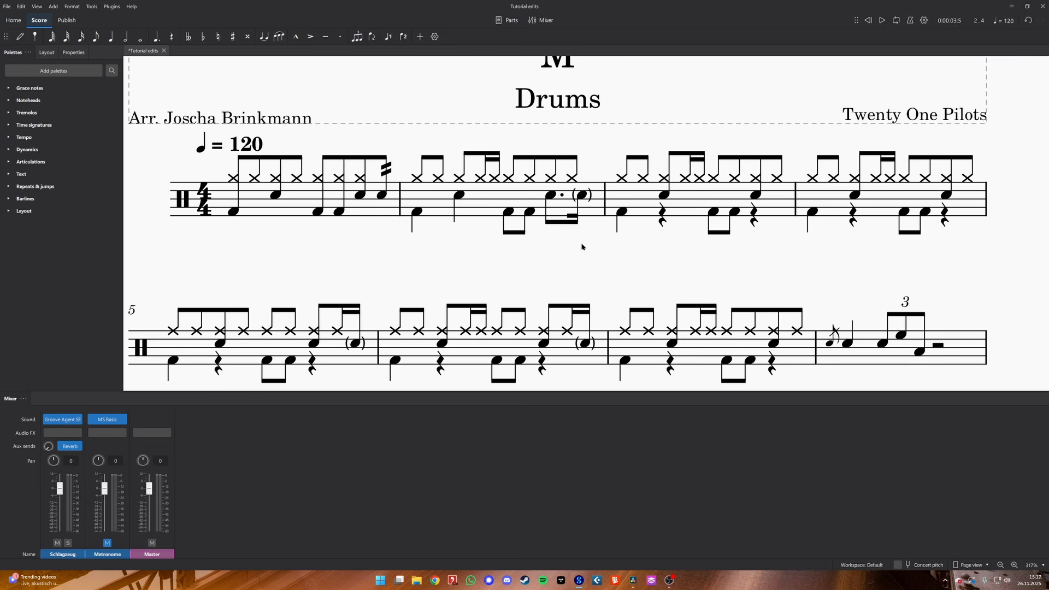
# Flip the stem direction of the beamed beat 4 snares in measure 2 back and forth
pyautogui.click(559, 224)
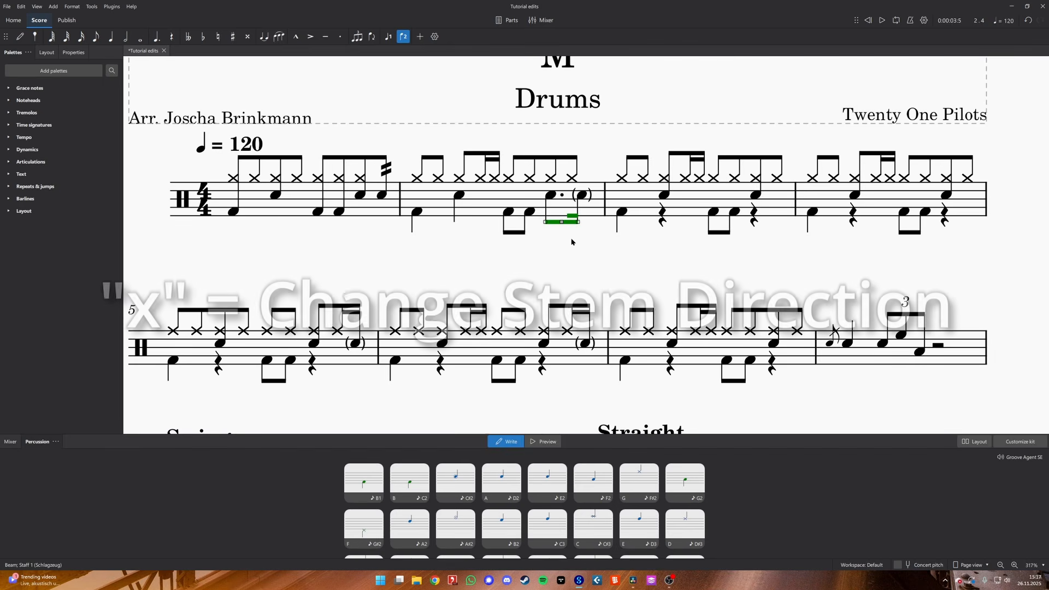
pyautogui.press('x')
pyautogui.press('x')
pyautogui.press('x')
pyautogui.press('x')
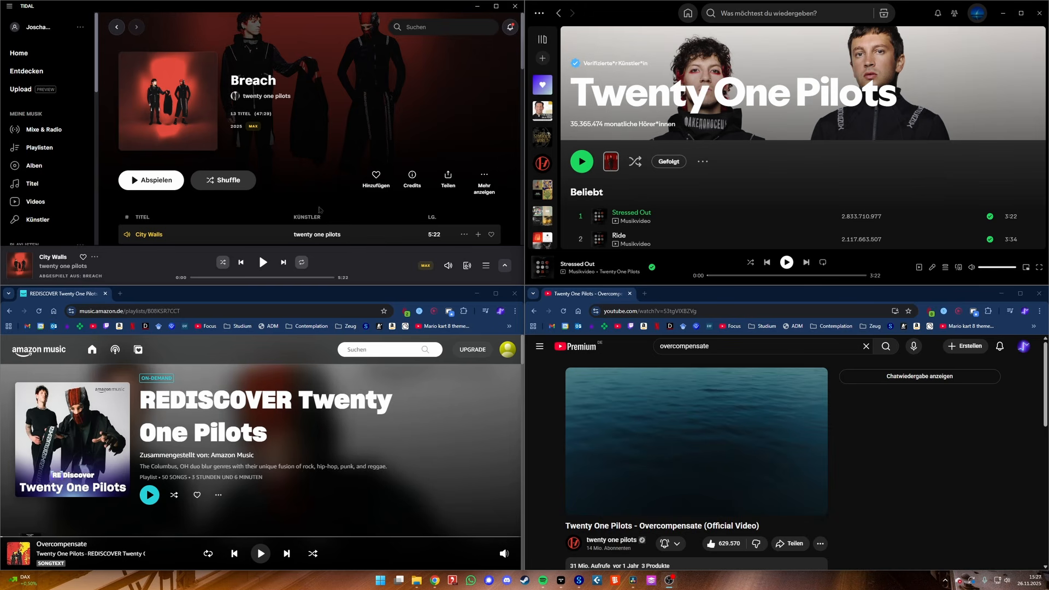
# Enlarge the YouTube window with Overcompensate, skip ahead 10 and 5 seconds, and jump back 5 seconds twice
pyautogui.click(1021, 293)
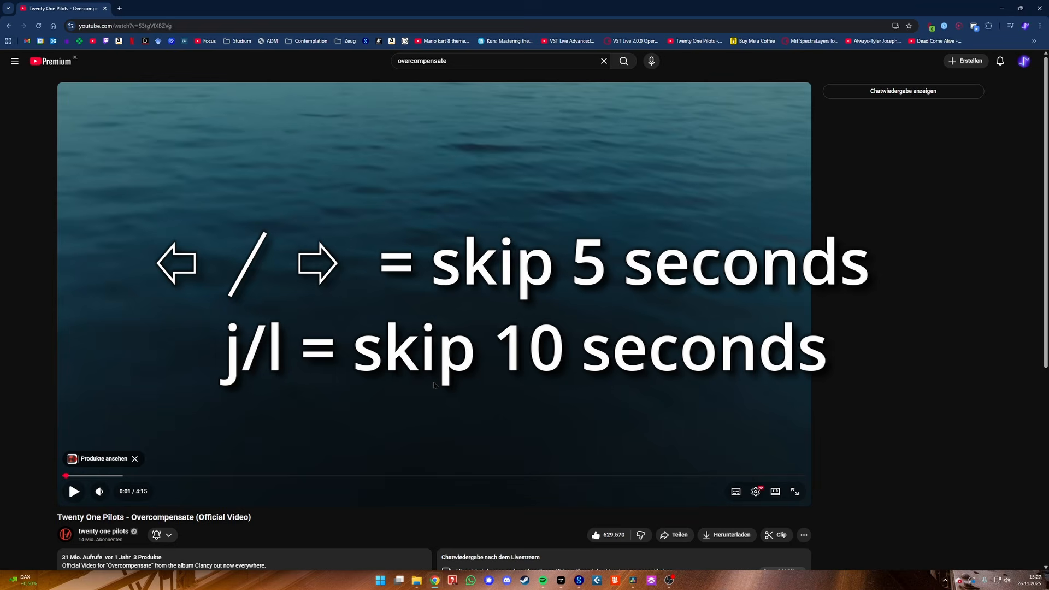
pyautogui.press('l')
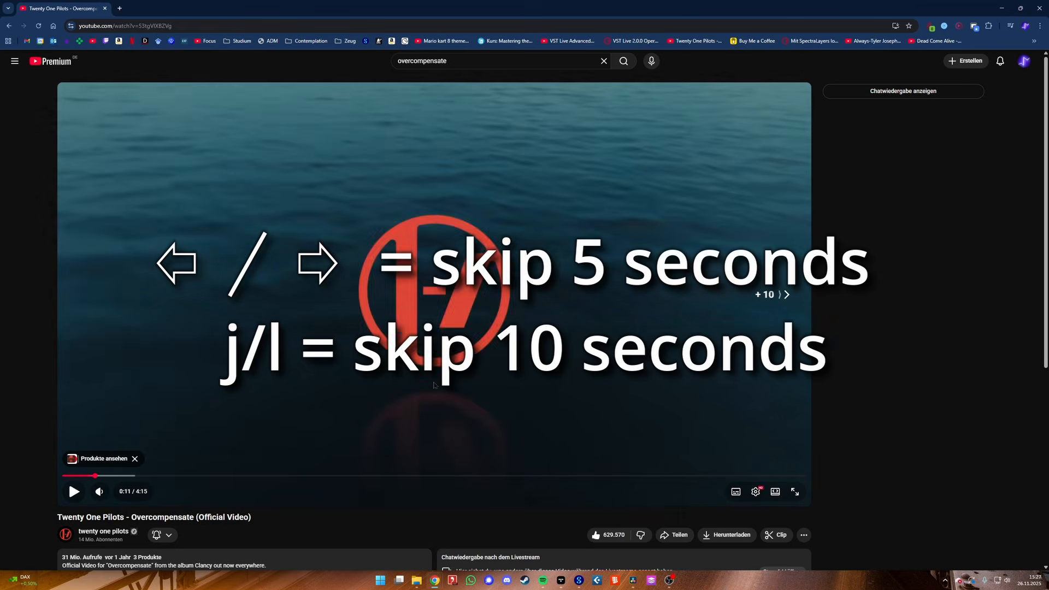
pyautogui.press('Right')
pyautogui.press('Left')
pyautogui.press('Left')
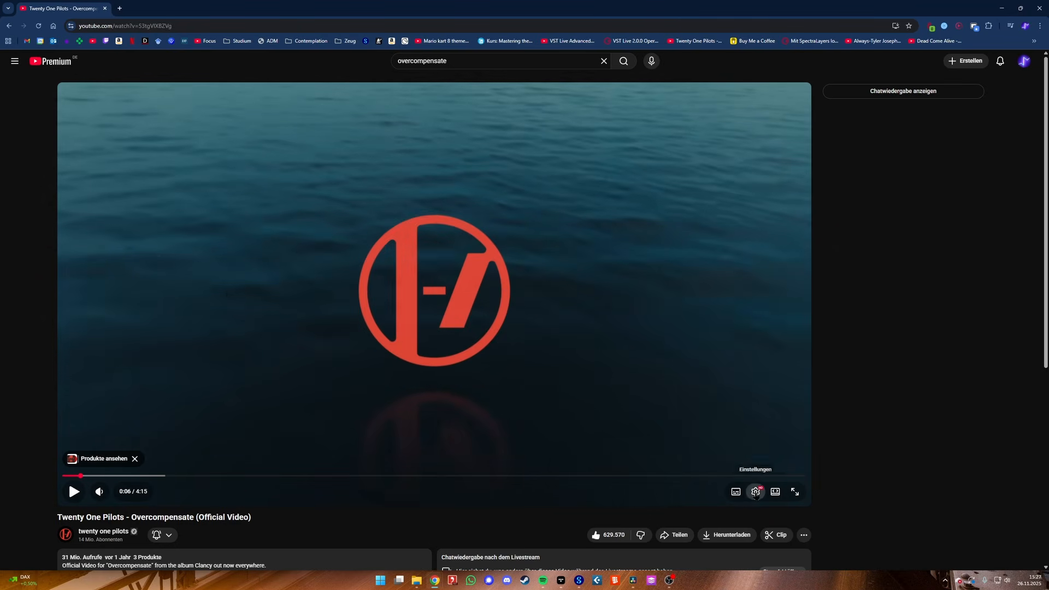
# Set a custom playback speed of 0.60x for the video
pyautogui.click(755, 491)
pyautogui.click(766, 445)
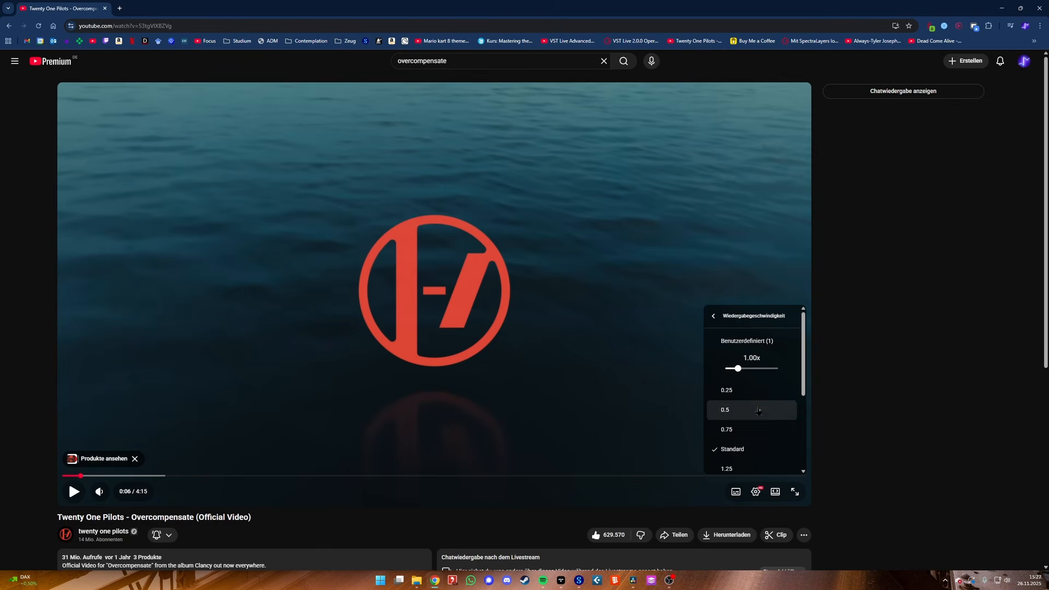
pyautogui.moveTo(738, 368); pyautogui.dragTo(733, 370)
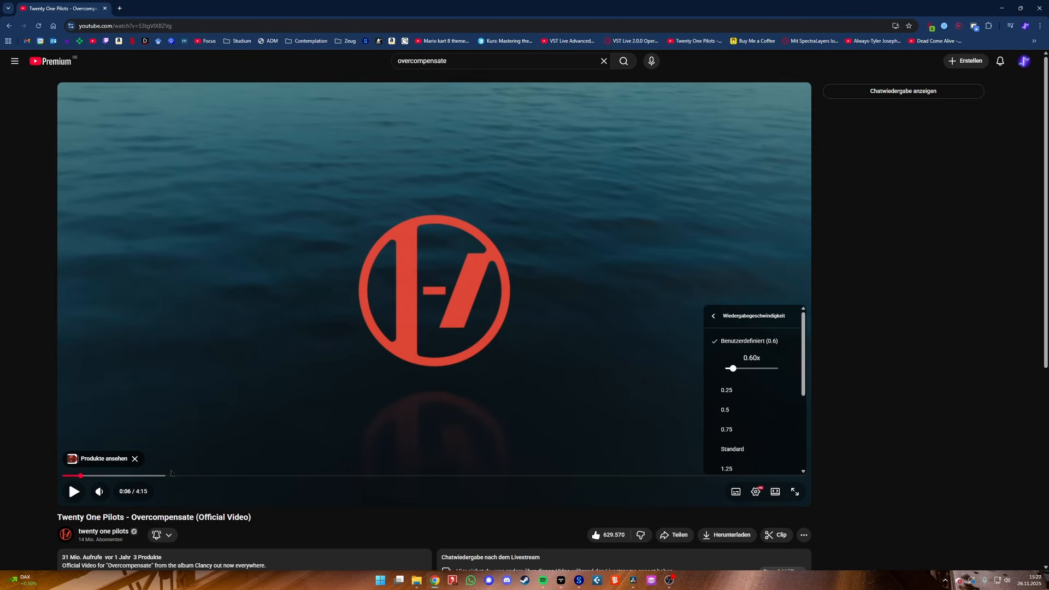
# Seek the video to just past the one-minute mark and play a short passage
pyautogui.moveTo(80, 476); pyautogui.dragTo(253, 476)
pyautogui.click(252, 432)
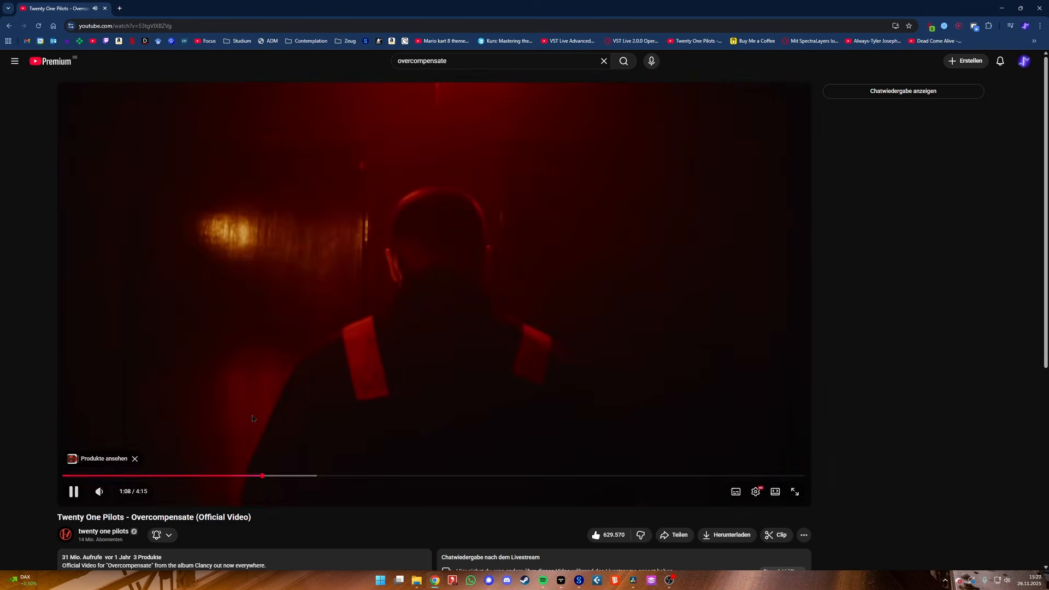
pyautogui.click(252, 419)
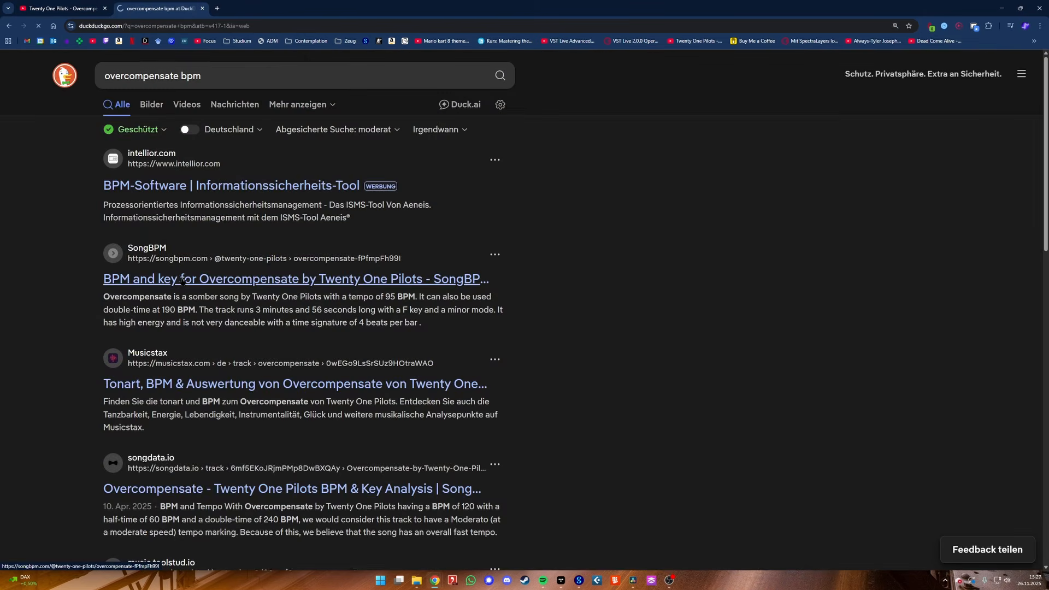
# Look up the tempo of Overcompensate on SongBPM and raise the tempo of the online metronome
pyautogui.click(182, 280)
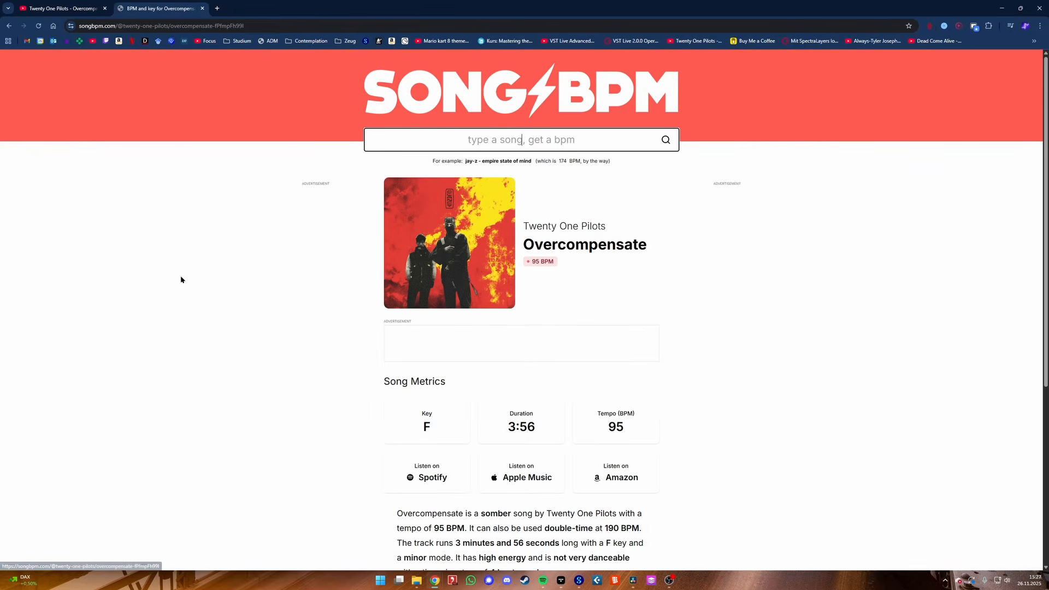
pyautogui.scroll(-3, 350, 371)
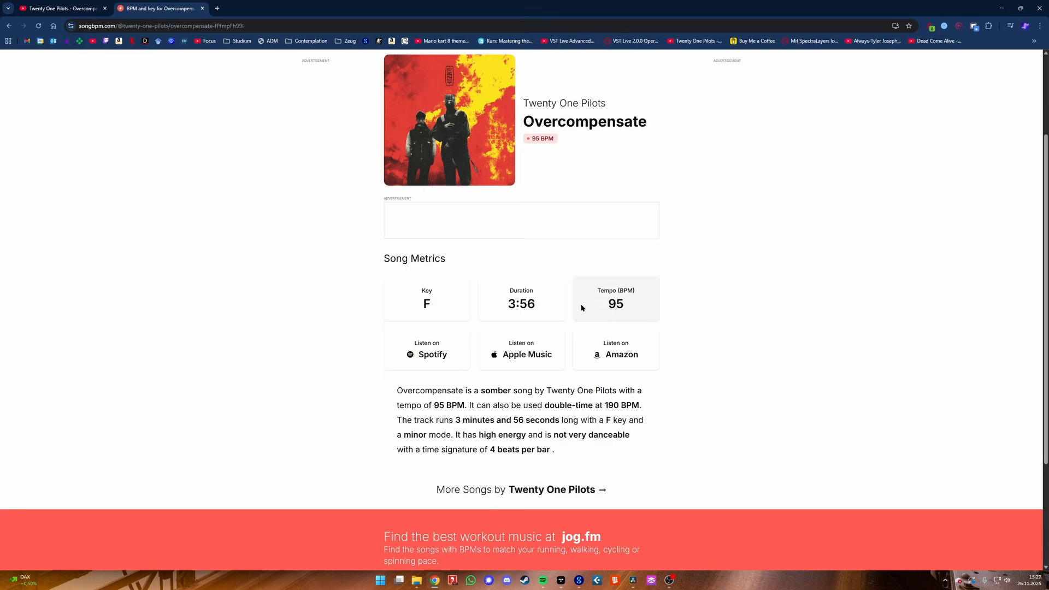
pyautogui.scroll(2, 659, 276)
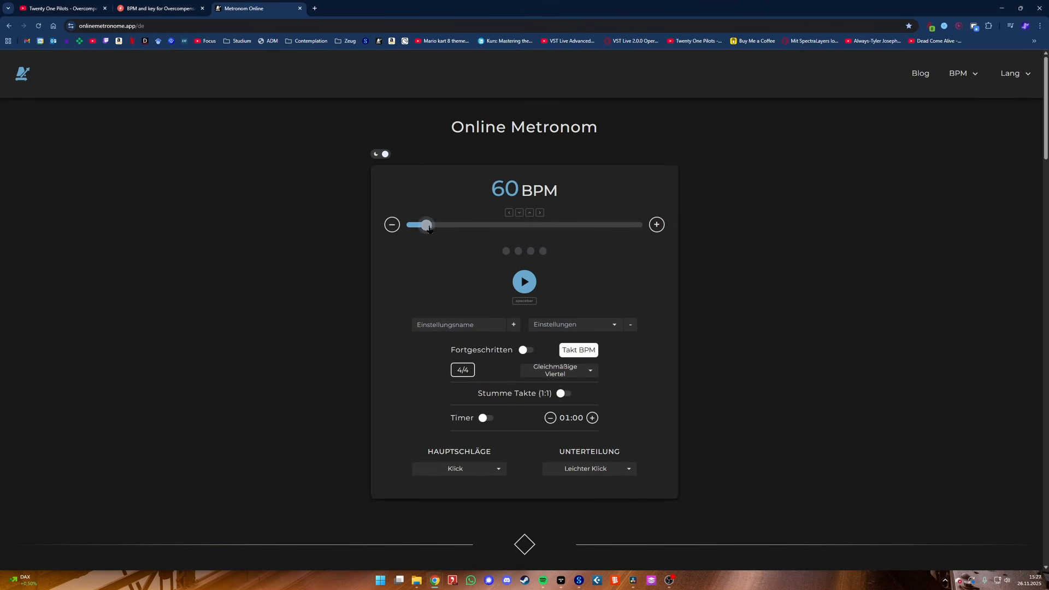
pyautogui.moveTo(426, 225); pyautogui.dragTo(445, 225)
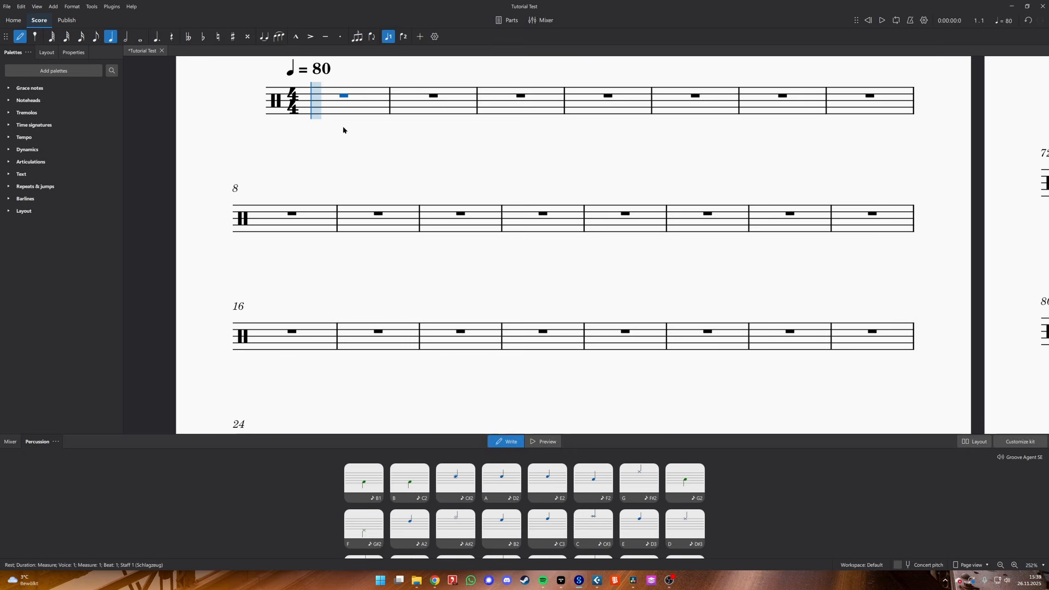
# In the MuseScore score Tutorial Test, fill measure 1 with eight eighth-note hi-hats
pyautogui.press('g')
pyautogui.press('g')
pyautogui.press('g')
pyautogui.press('g')
pyautogui.press('g')
pyautogui.press('g')
pyautogui.click(400, 85)
pyautogui.click(414, 85)
pyautogui.click(423, 85)
pyautogui.press('Escape')
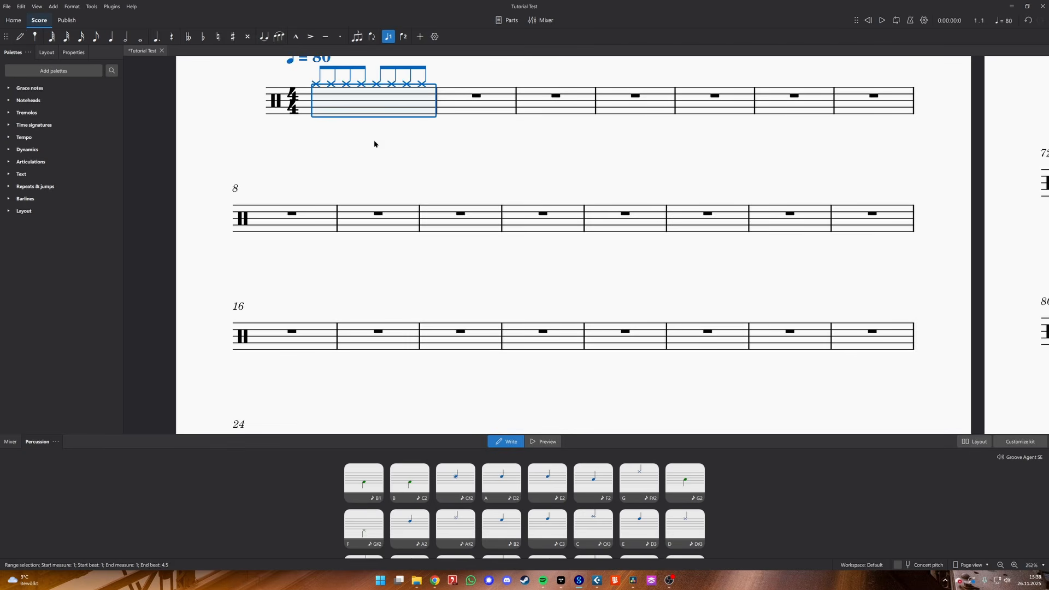
# Add snares on beats 2 and 4 and begin the bass drum pattern on beat 1 of measure 1
pyautogui.press('n')
pyautogui.click(347, 96)
pyautogui.click(407, 96)
pyautogui.click(317, 112)
pyautogui.press('Escape')
# Complete measure 1's bass drum with a sixteenth ending beat 2 and an eighth plus two sixteenths in beat 3, removing the beat 4 rest
pyautogui.click(347, 114)
pyautogui.press('4')
pyautogui.click(360, 114)
pyautogui.press('3')
pyautogui.press('n')
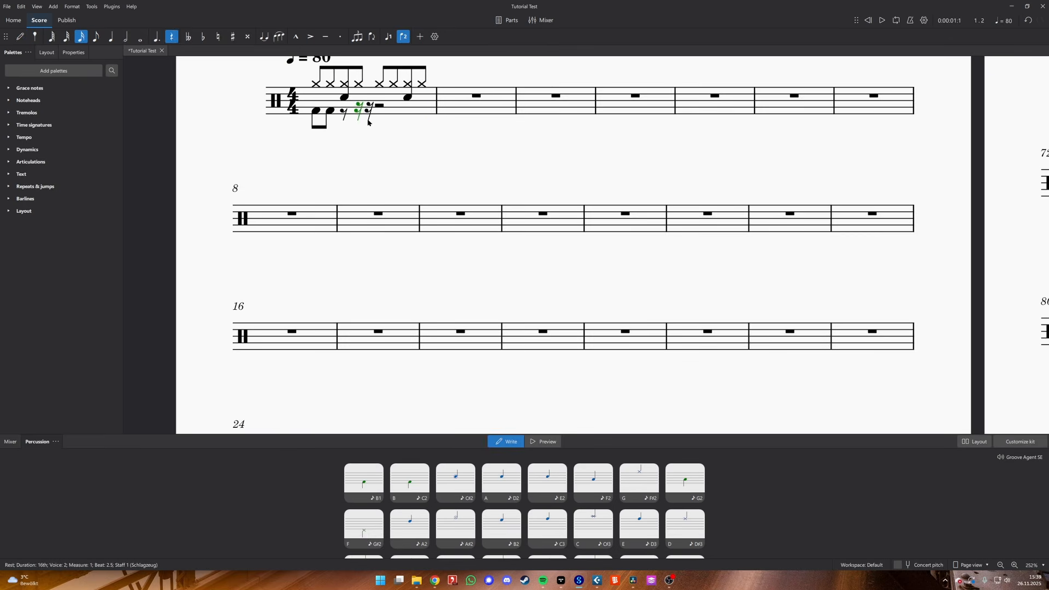
pyautogui.click(369, 112)
pyautogui.press('4')
pyautogui.click(381, 112)
pyautogui.press('Escape')
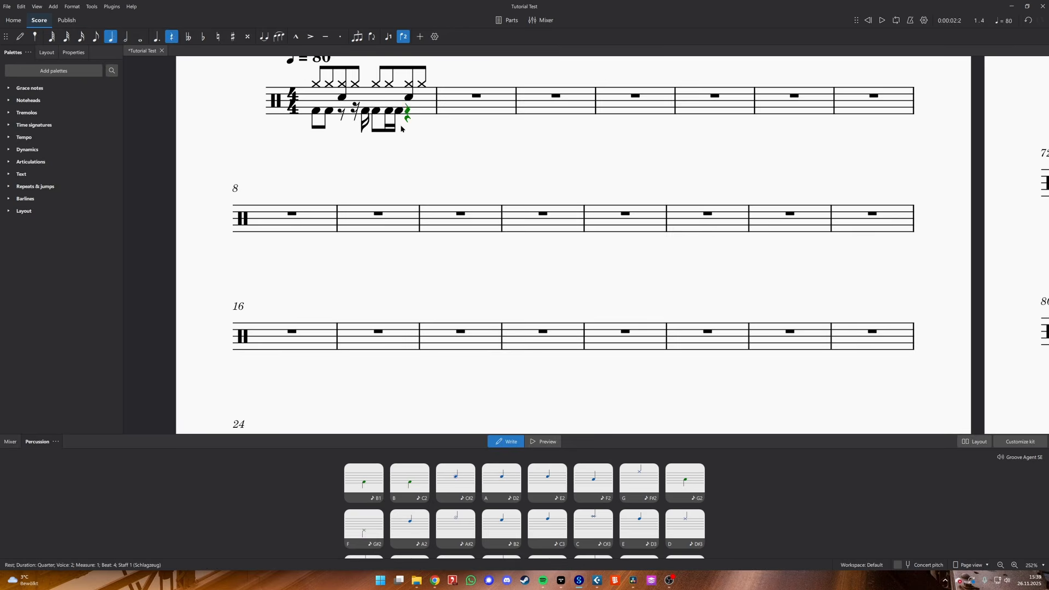
pyautogui.click(403, 129)
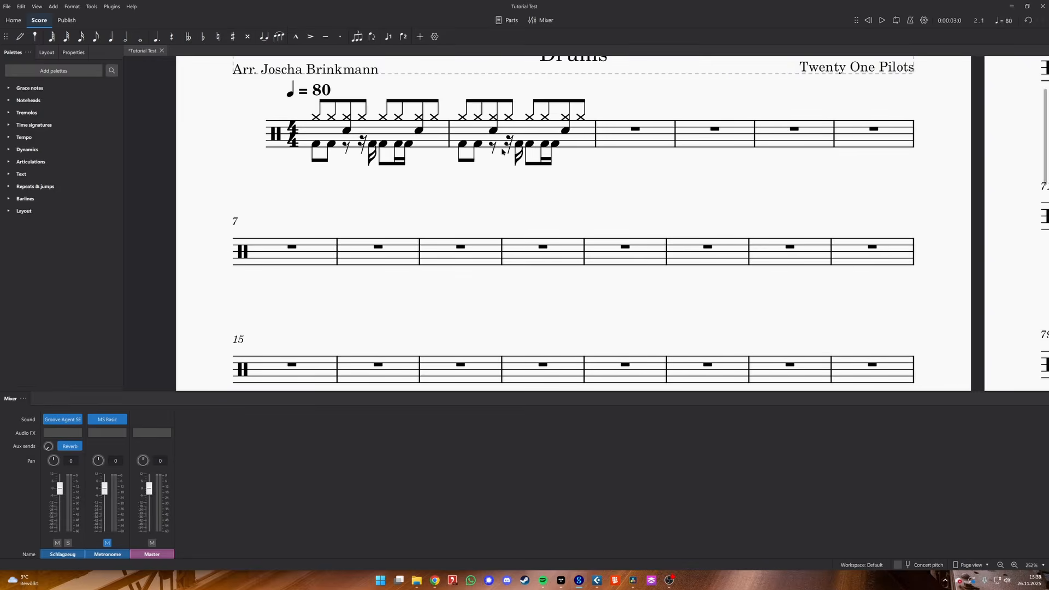
# Change the offbeat hi-hat after beat 2 in measure 2 to a tom and play back from measure 1's beat 4 snare
pyautogui.hscroll(2, 517, 153)
pyautogui.click(442, 118)
pyautogui.press('Up')
pyautogui.press('Up')
pyautogui.press('Up')
pyautogui.press('Up')
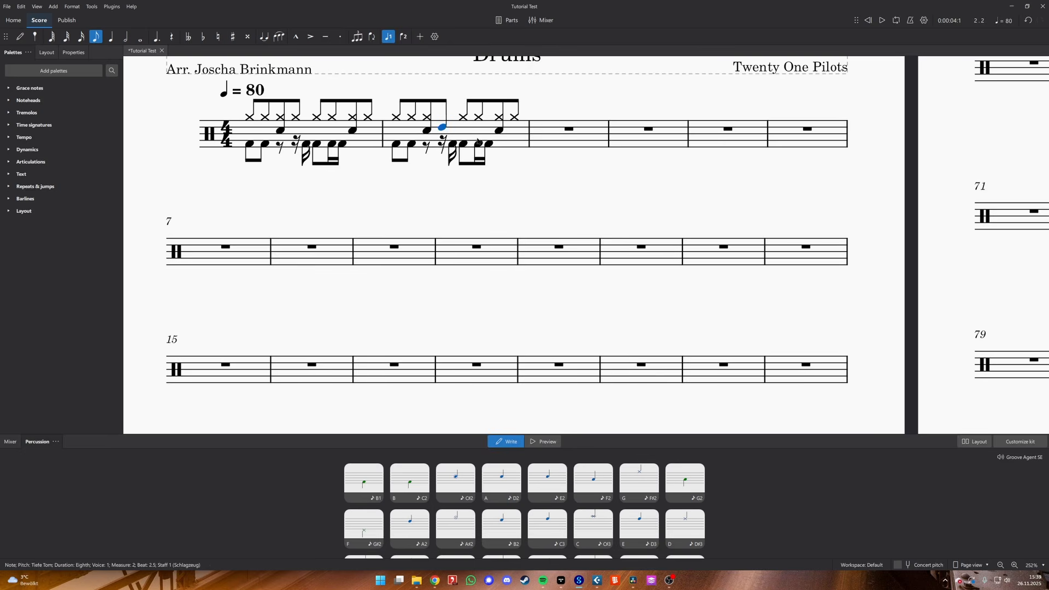
pyautogui.click(353, 131)
pyautogui.press('space')
pyautogui.keyDown('shift'); pyautogui.click(509, 166); pyautogui.keyUp('shift')
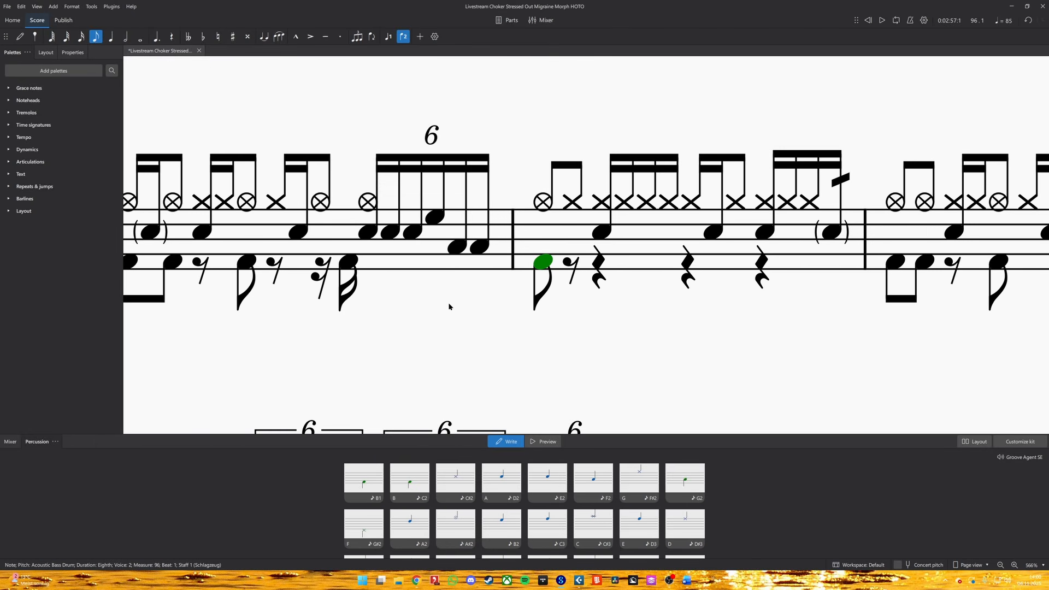
# In the Livestream score, lengthen the bass drum on beat 1 of measure 96 to a quarter note
pyautogui.scroll(1, 552, 271)
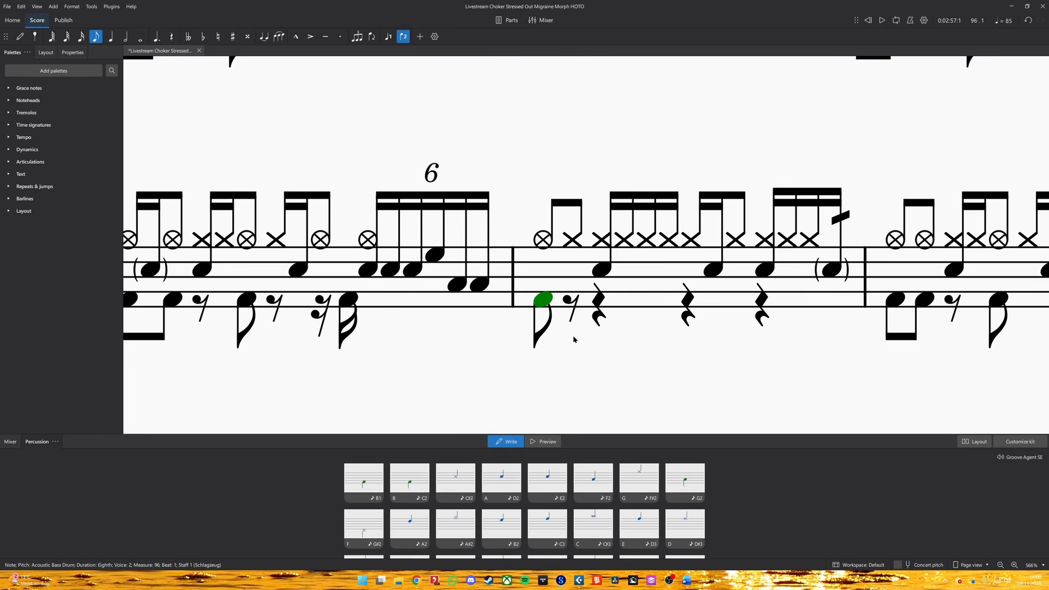
pyautogui.press('5')
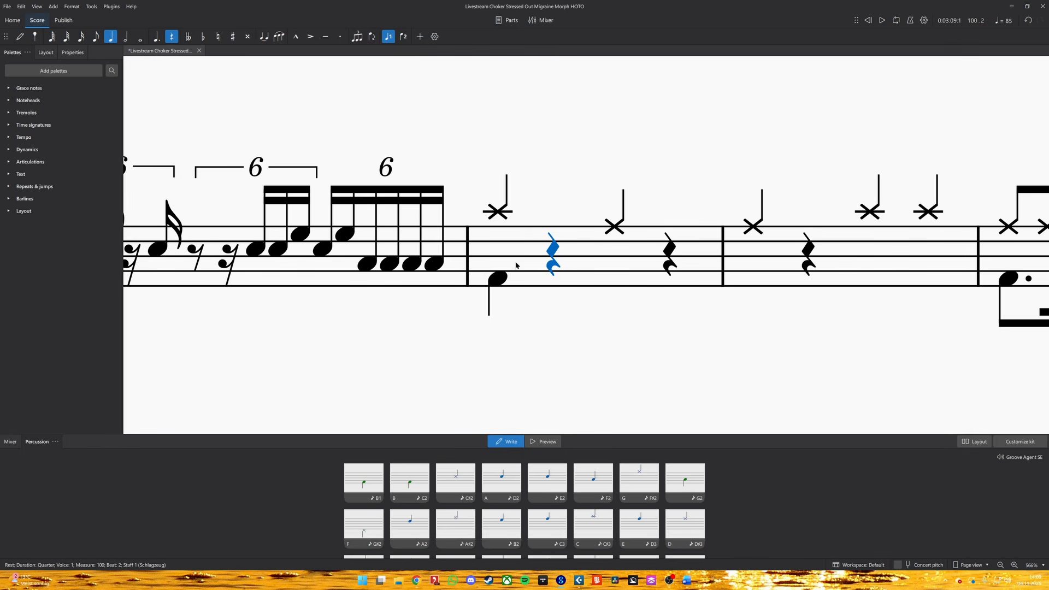
# Hide the quarter rest on beat 2 of measure 100 and make it visible again
pyautogui.scroll(1, 600, 255)
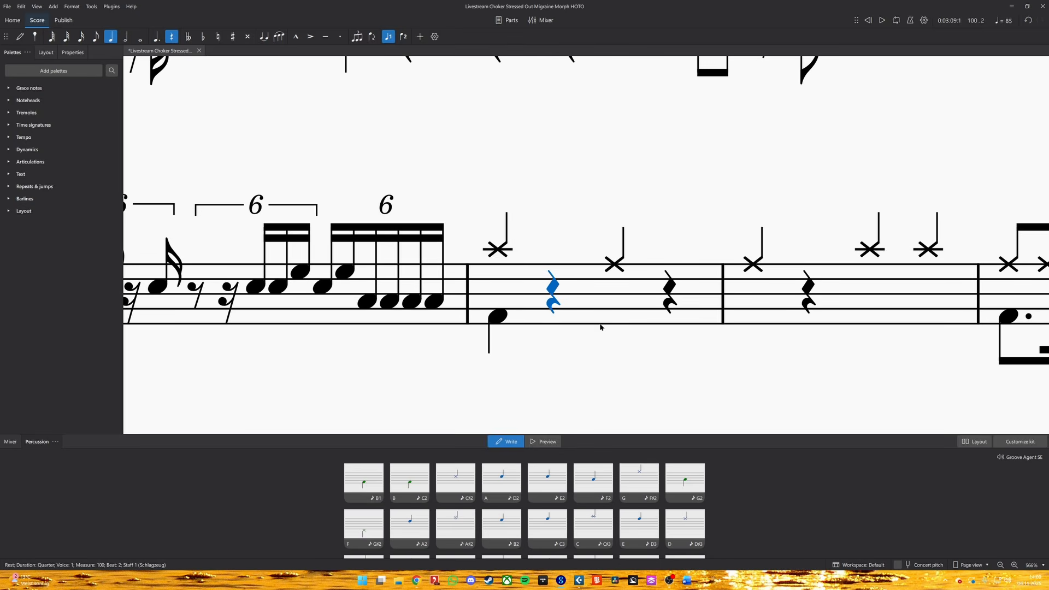
pyautogui.press('v')
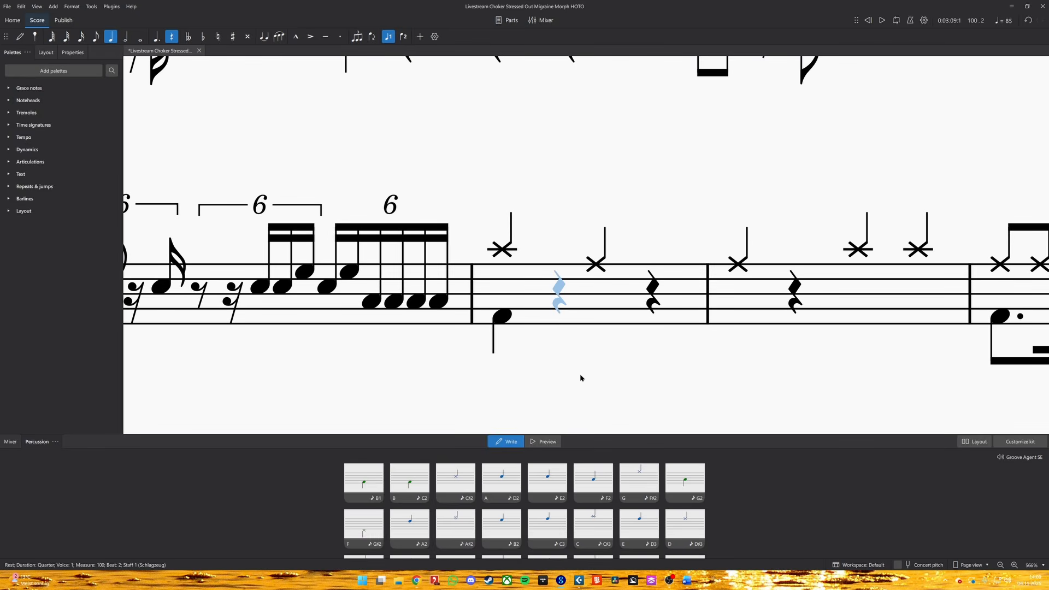
pyautogui.press('v')
# Delete the three remaining voice 2 quarter rests in measure 96
pyautogui.scroll(5, 581, 377)
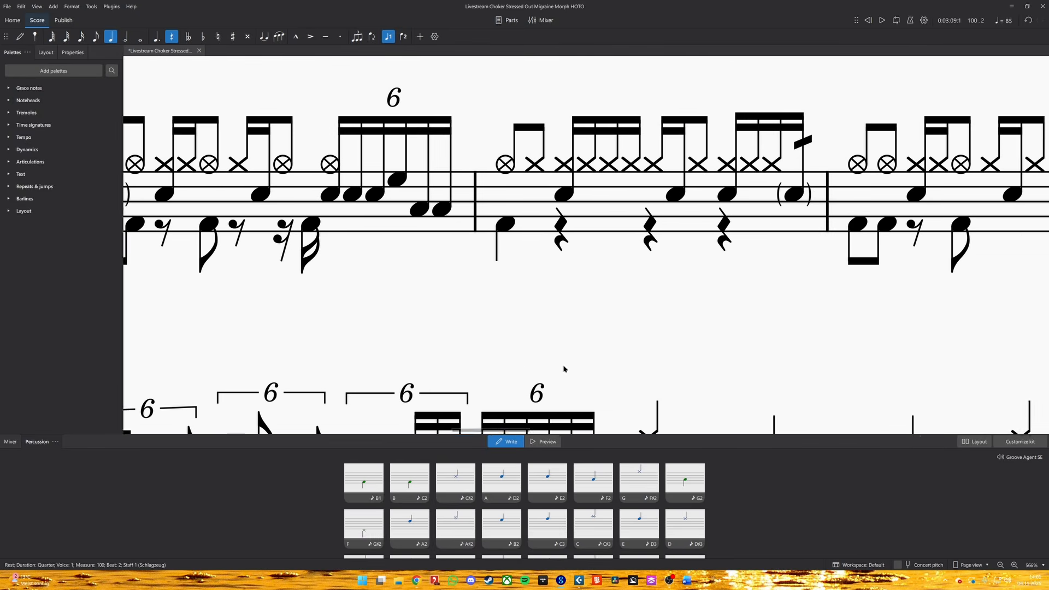
pyautogui.hscroll(-1, 628, 366)
pyautogui.scroll(1, 628, 366)
pyautogui.hscroll(-1, 627, 366)
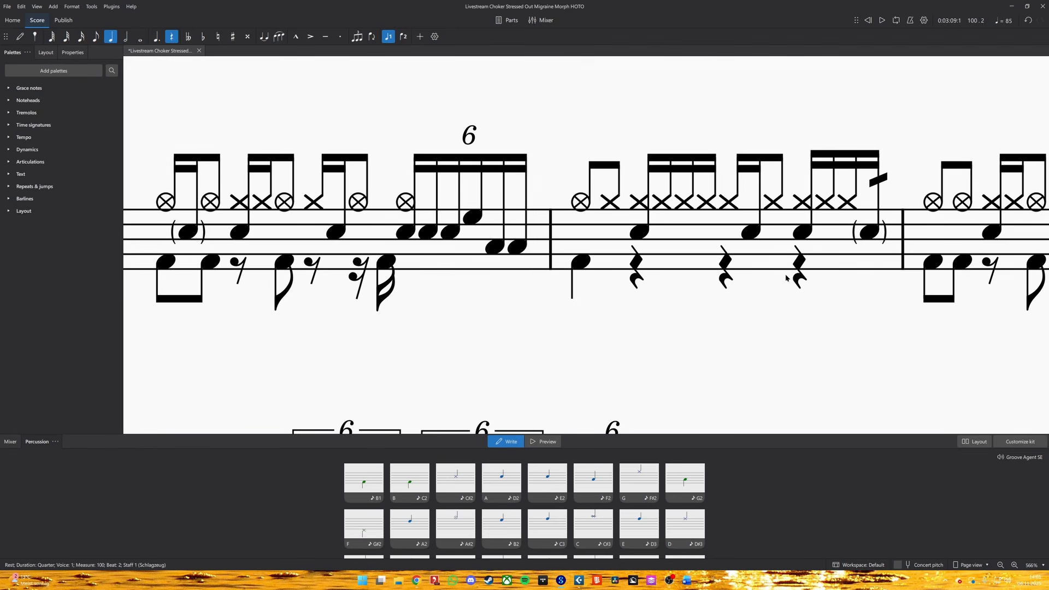
pyautogui.click(799, 276)
pyautogui.press('Delete')
pyautogui.press('Delete')
pyautogui.press('Delete')
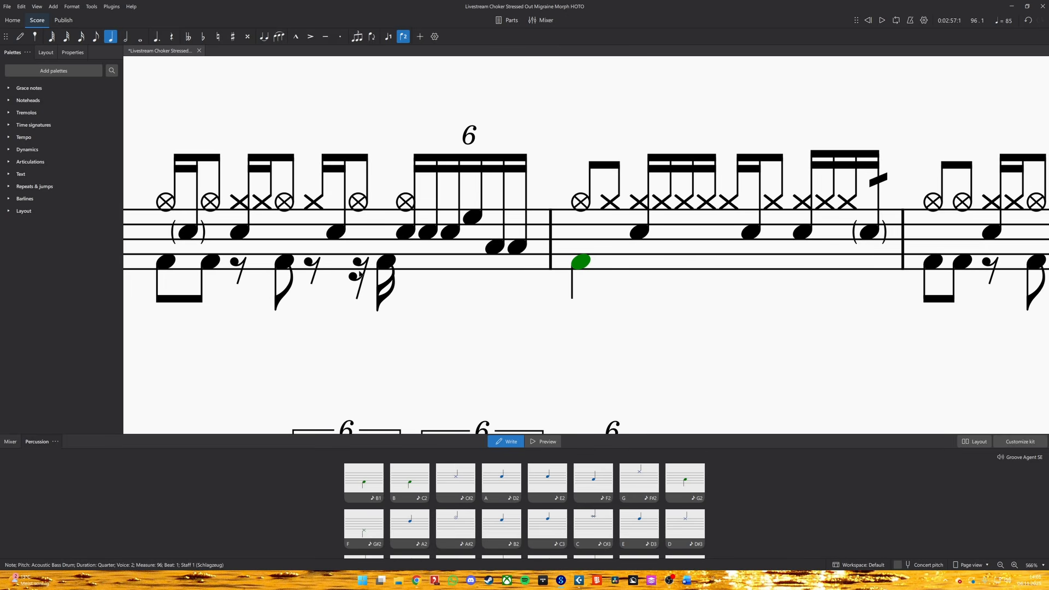
# Turn off multimeasure rests in the Livestream score's style settings and apply the change
pyautogui.hotkey('ctrl', '-')
pyautogui.hotkey('ctrl', '-')
pyautogui.hotkey('ctrl', '-')
pyautogui.hotkey('ctrl', '-')
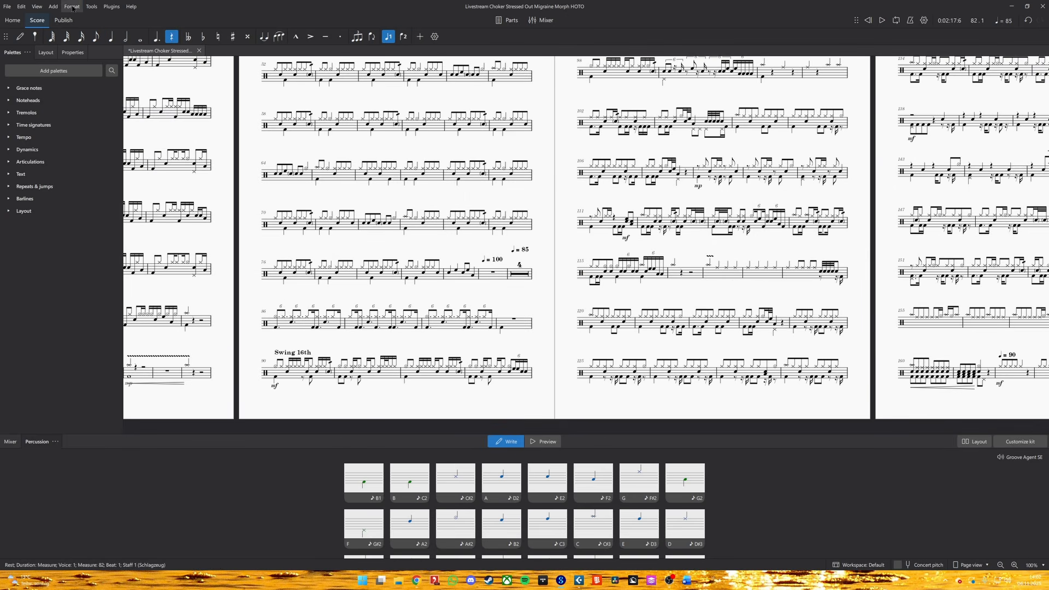
pyautogui.click(72, 6)
pyautogui.click(78, 20)
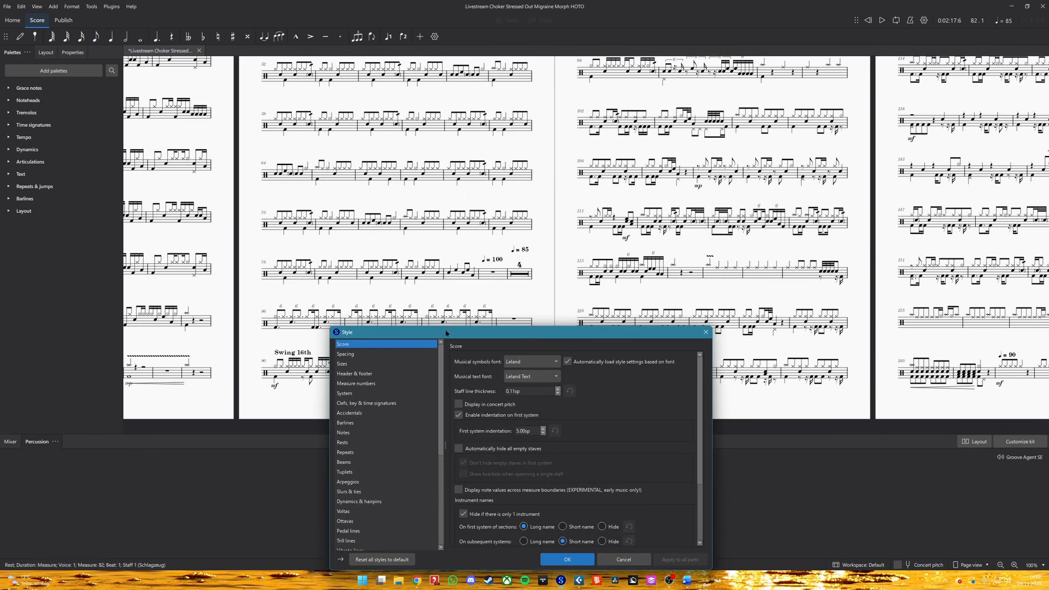
pyautogui.moveTo(472, 344); pyautogui.dragTo(690, 180)
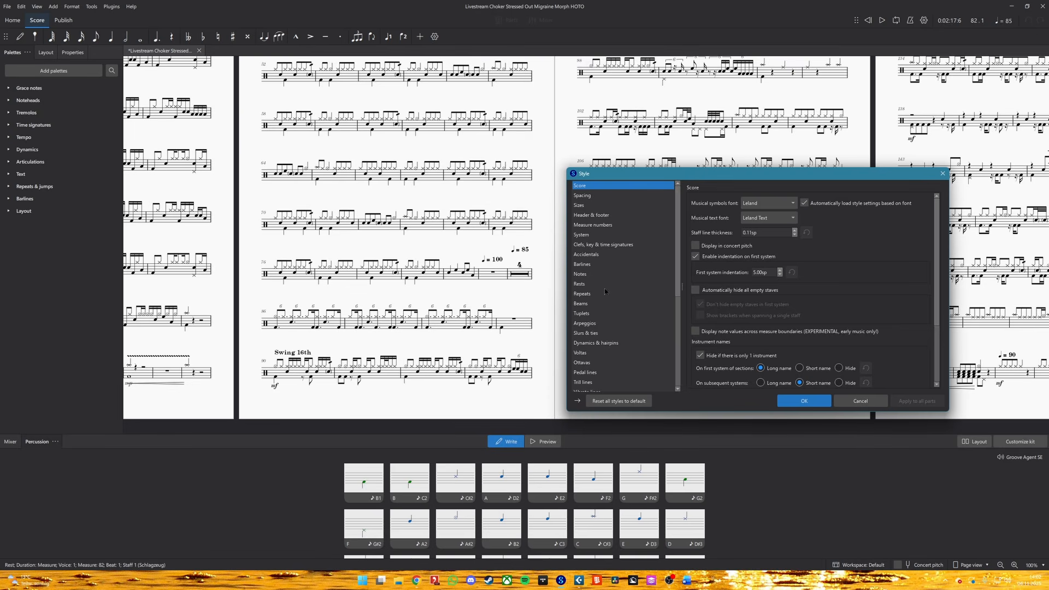
pyautogui.click(645, 284)
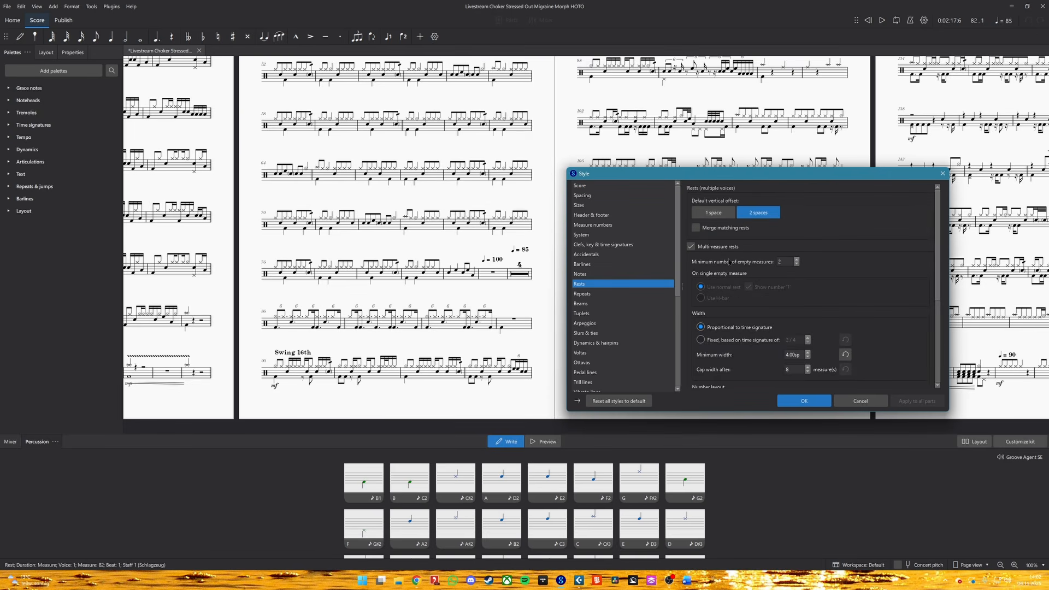
pyautogui.click(692, 246)
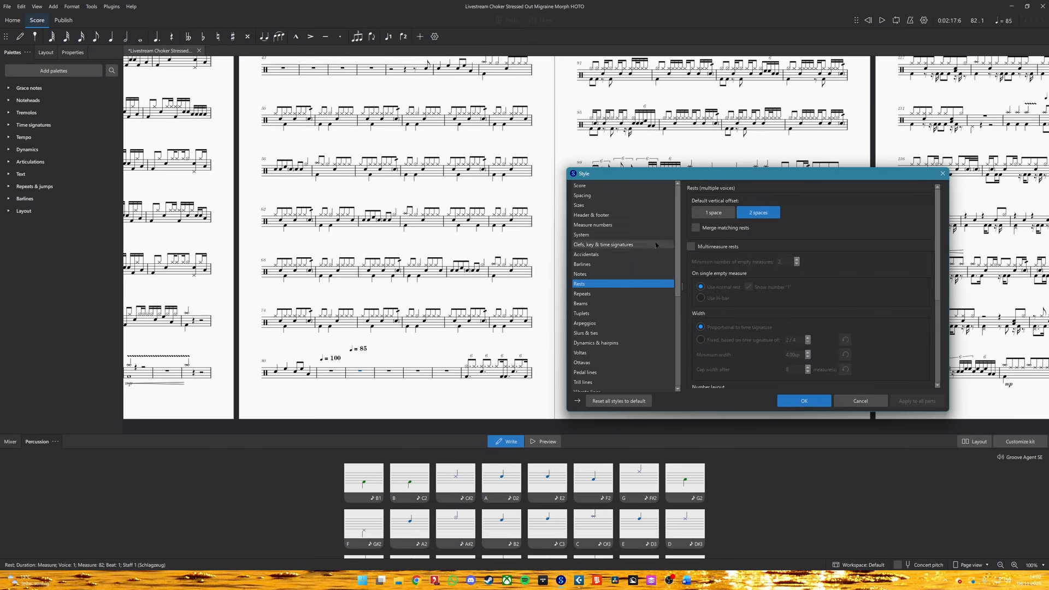
pyautogui.click(692, 246)
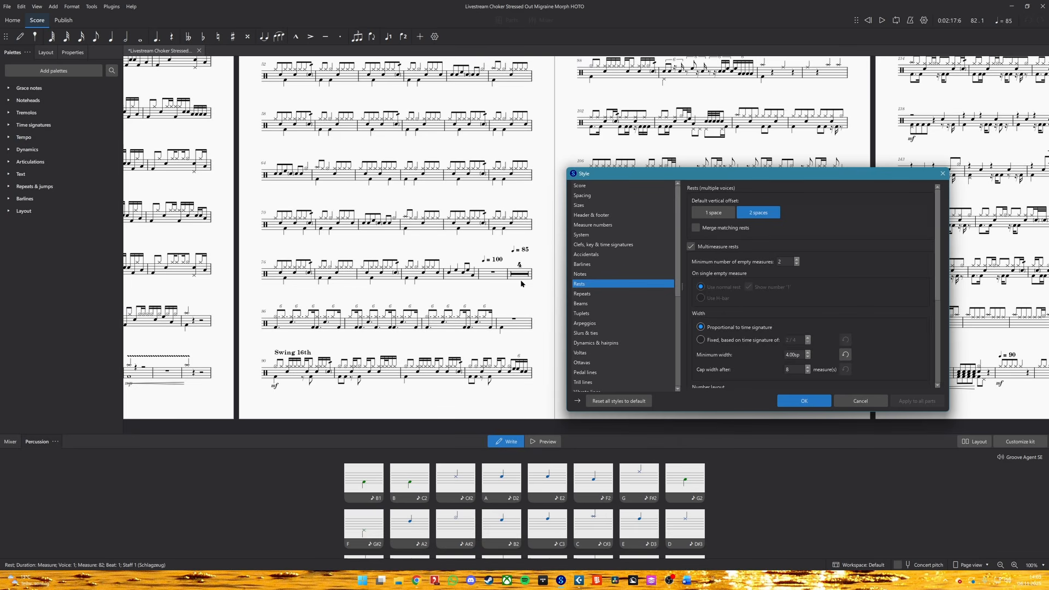
pyautogui.click(691, 247)
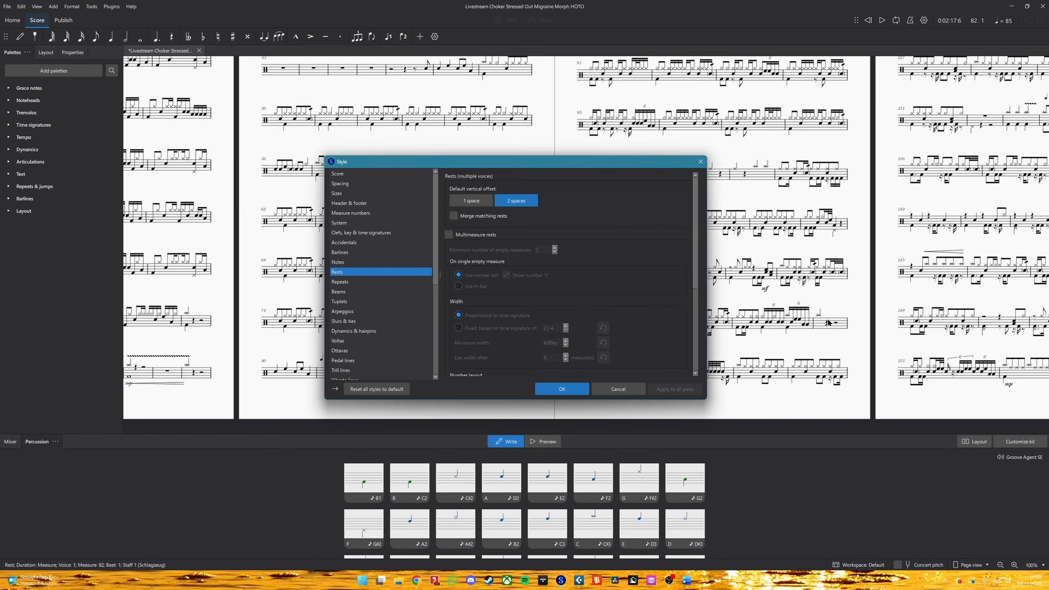
pyautogui.click(563, 389)
pyautogui.keyDown('ctrl'); pyautogui.scroll(-5, 645, 338); pyautogui.keyUp('ctrl')
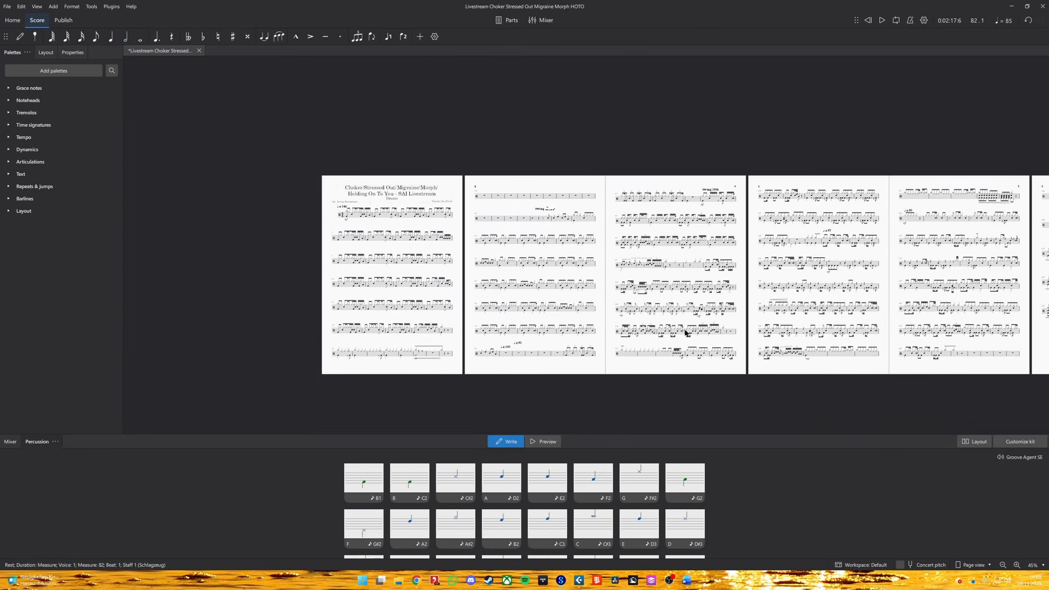
# Open the score's style settings at the horizontal spacing options, keeping the score's last pages in view
pyautogui.keyDown('ctrl'); pyautogui.scroll(6, 686, 333); pyautogui.keyUp('ctrl')
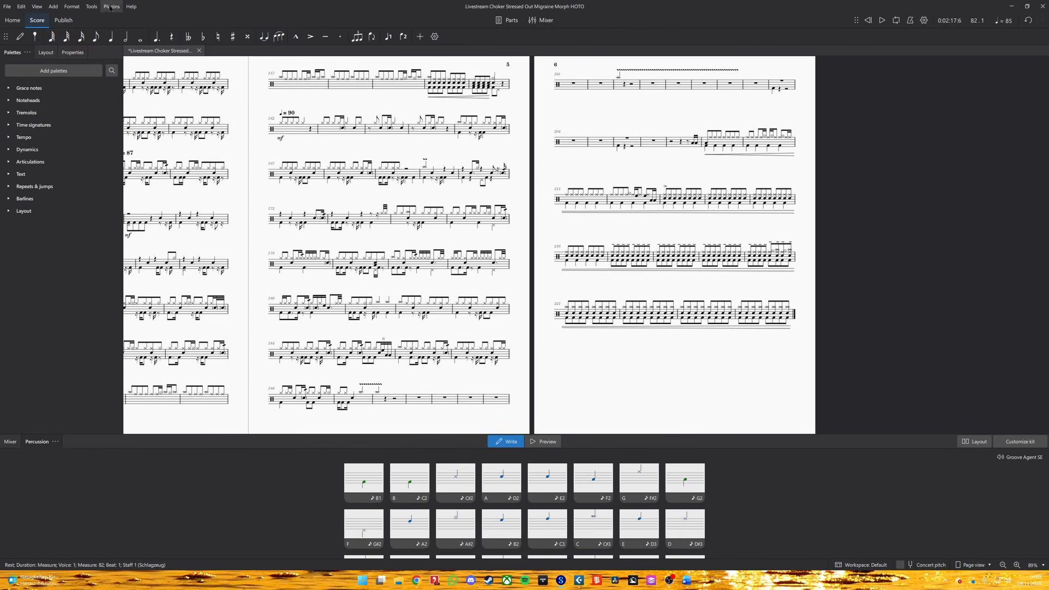
pyautogui.click(71, 6)
pyautogui.click(82, 20)
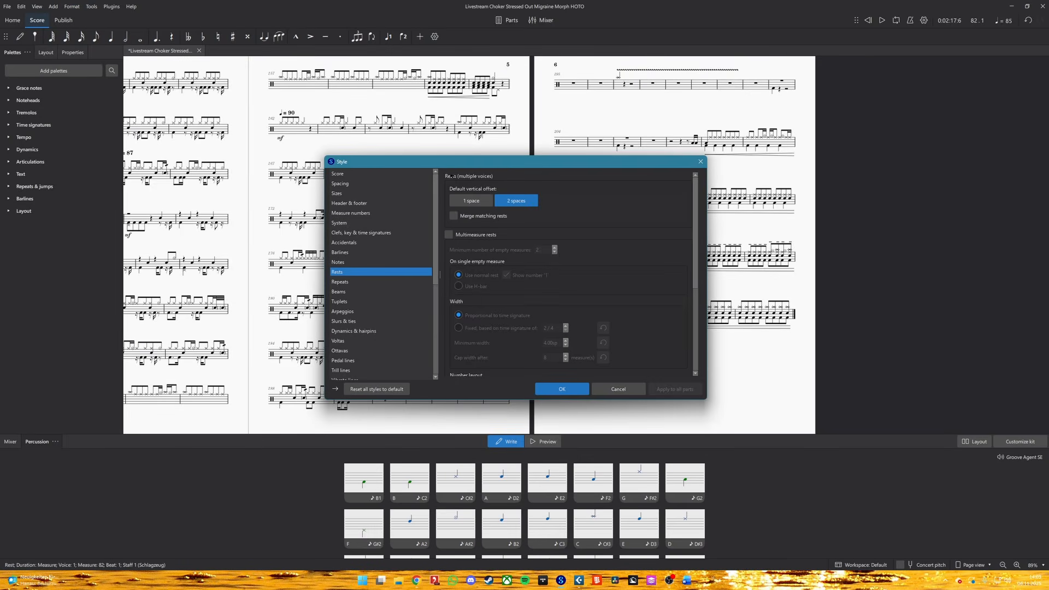
pyautogui.moveTo(459, 161); pyautogui.dragTo(276, 114)
pyautogui.click(188, 147)
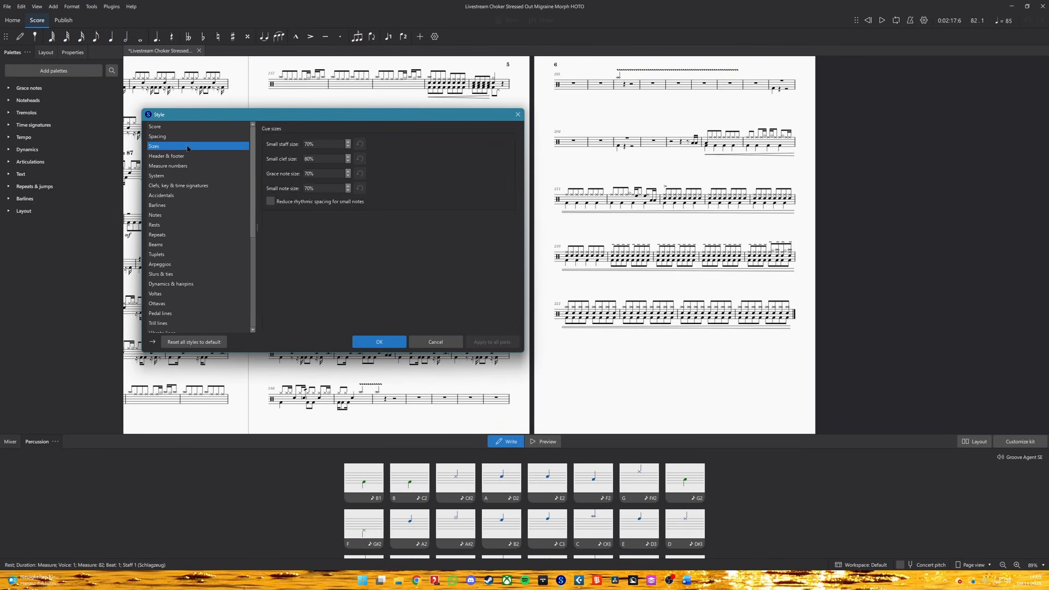
pyautogui.click(190, 137)
pyautogui.scroll(-4, 363, 179)
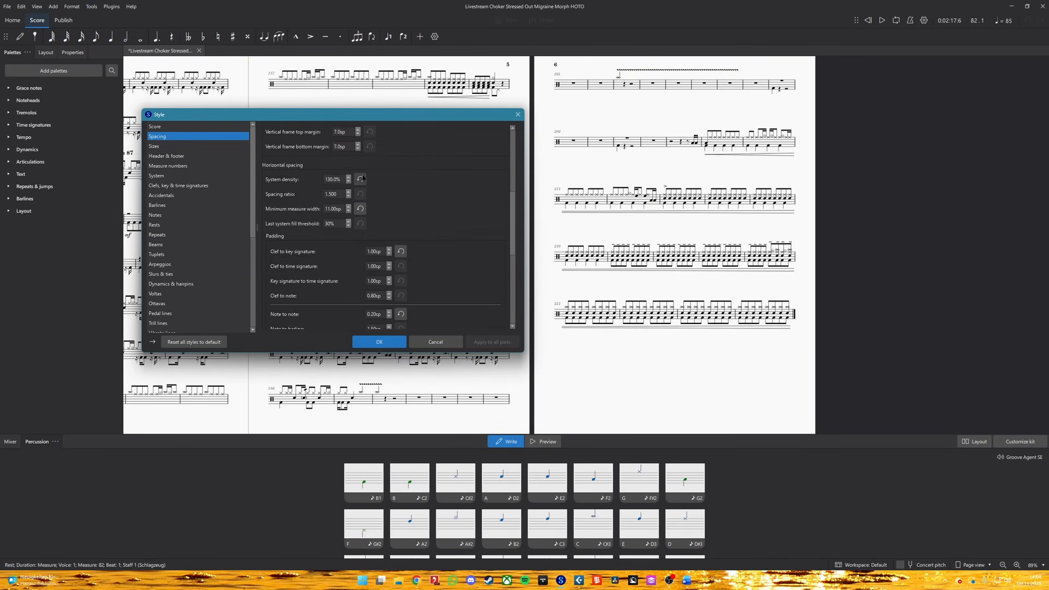
# Try a minimum measure width of 12.00sp and set it back to 11.00sp
pyautogui.scroll(-3, 364, 178)
pyautogui.scroll(3, 363, 179)
pyautogui.click(349, 207)
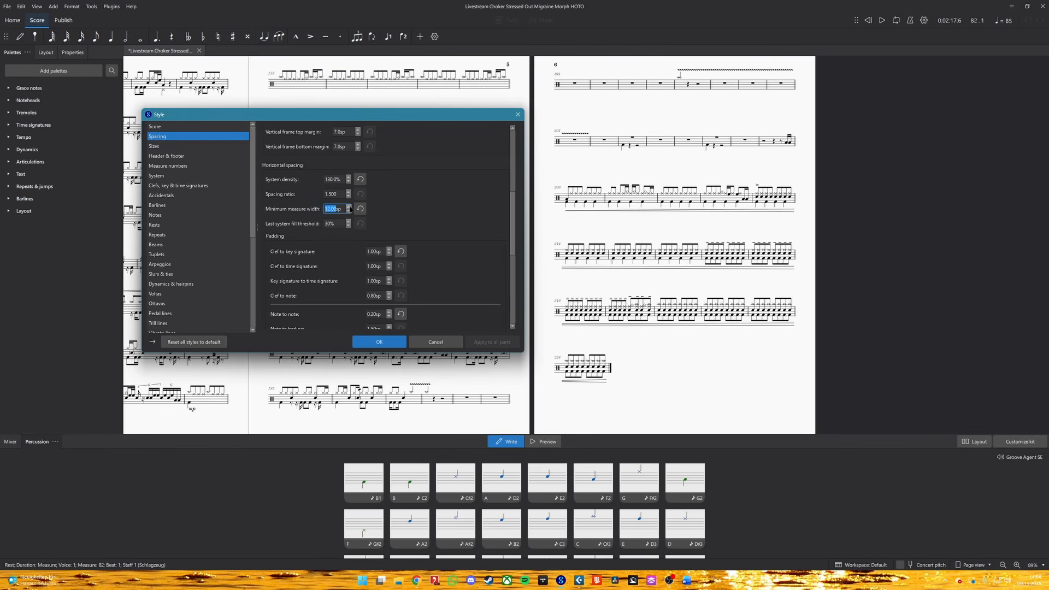
pyautogui.click(349, 212)
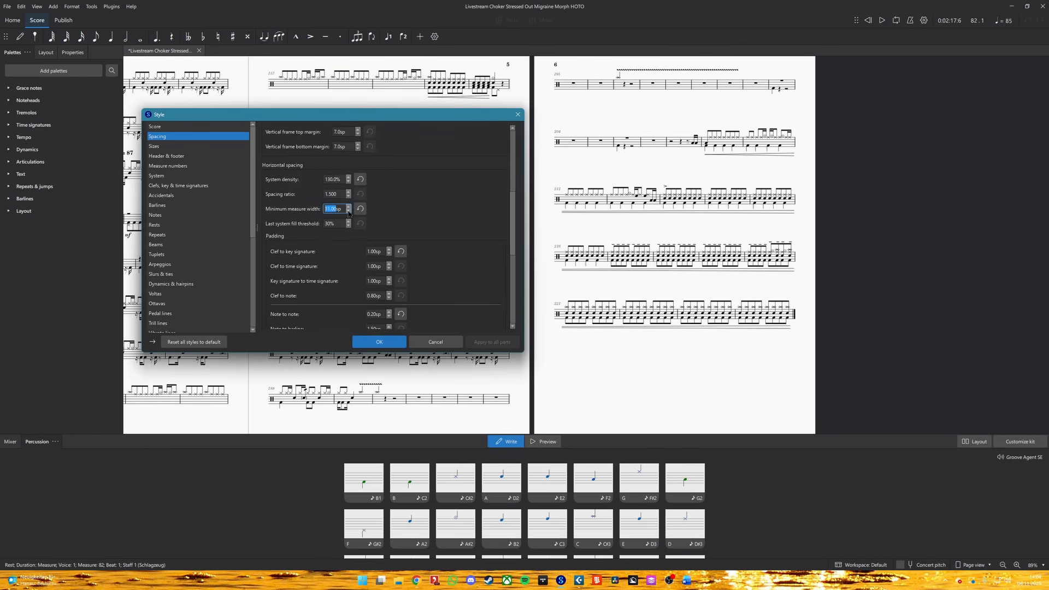
# Try larger minimum system distances in the vertical spacing settings, reduce the value again and apply it to the score
pyautogui.scroll(4, 382, 224)
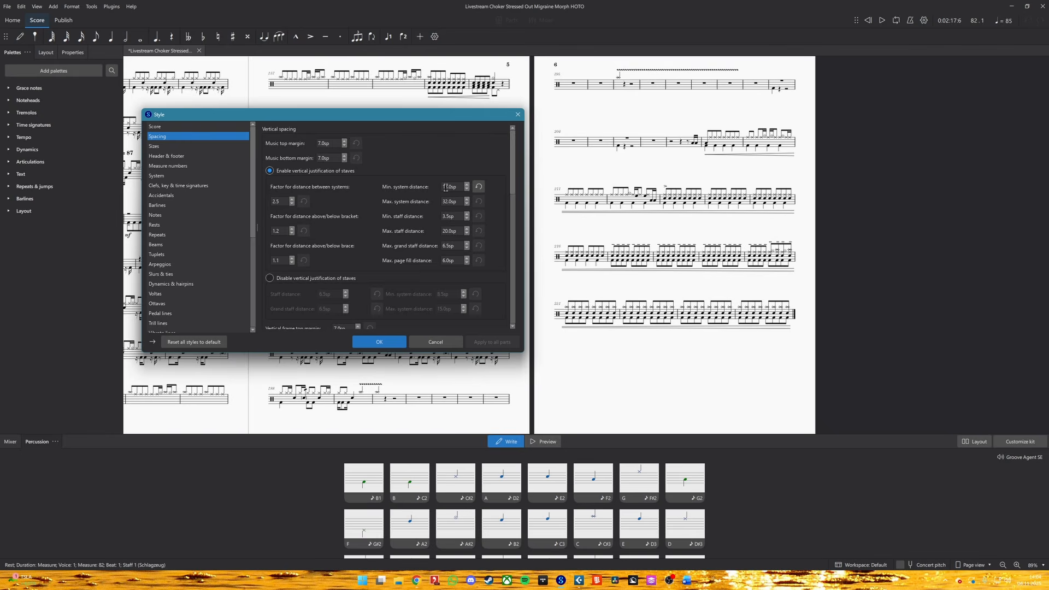
pyautogui.click(467, 184)
pyautogui.click(467, 185)
pyautogui.click(467, 185)
pyautogui.click(467, 185)
pyautogui.click(466, 185)
pyautogui.click(467, 185)
pyautogui.click(467, 185)
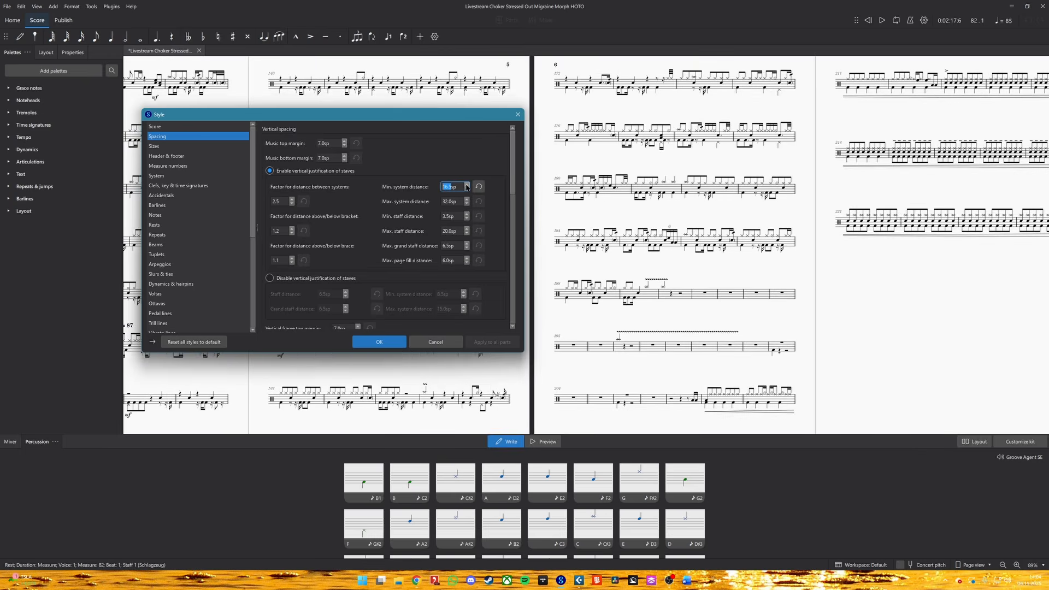
pyautogui.click(466, 189)
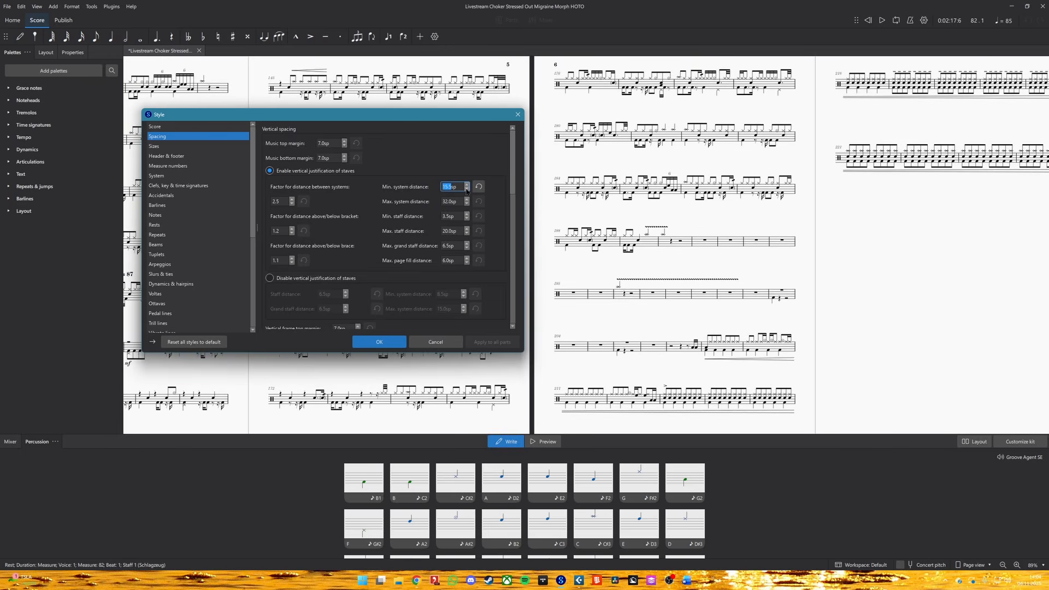
pyautogui.click(467, 189)
pyautogui.click(380, 342)
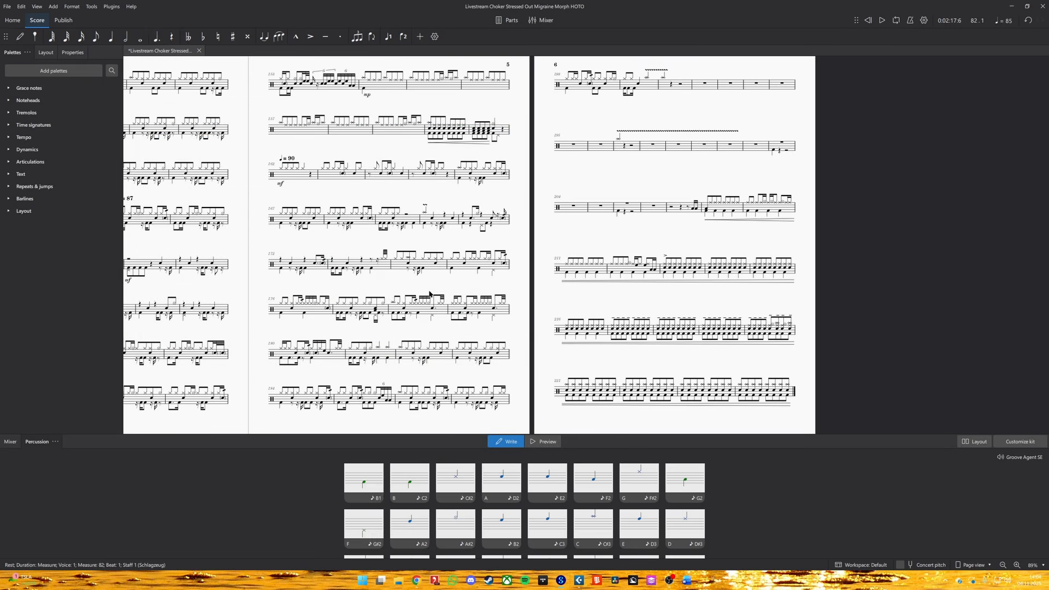
pyautogui.keyDown('ctrl'); pyautogui.scroll(-8, 431, 290); pyautogui.keyUp('ctrl')
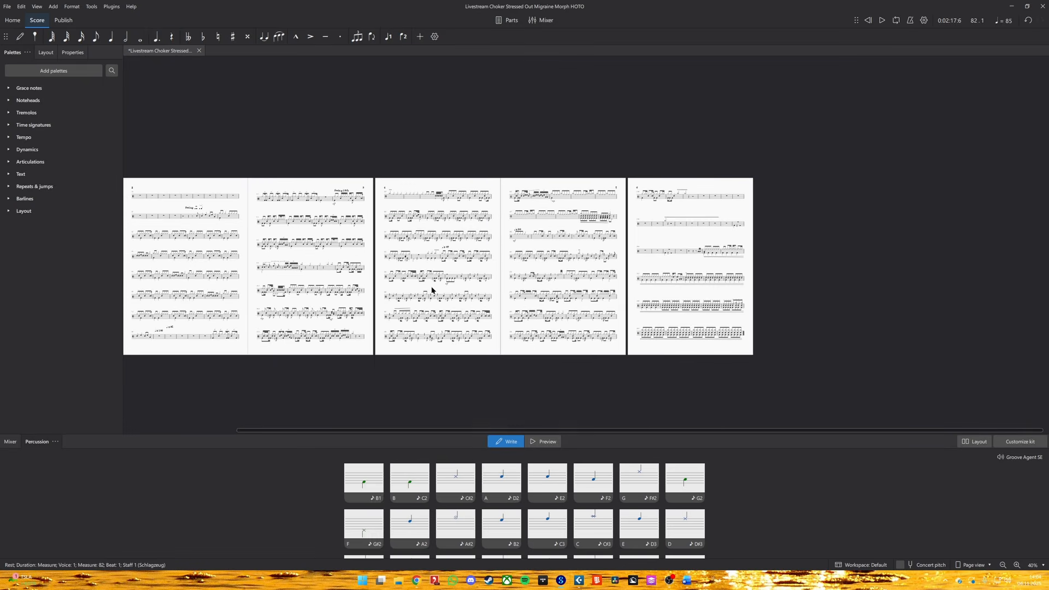
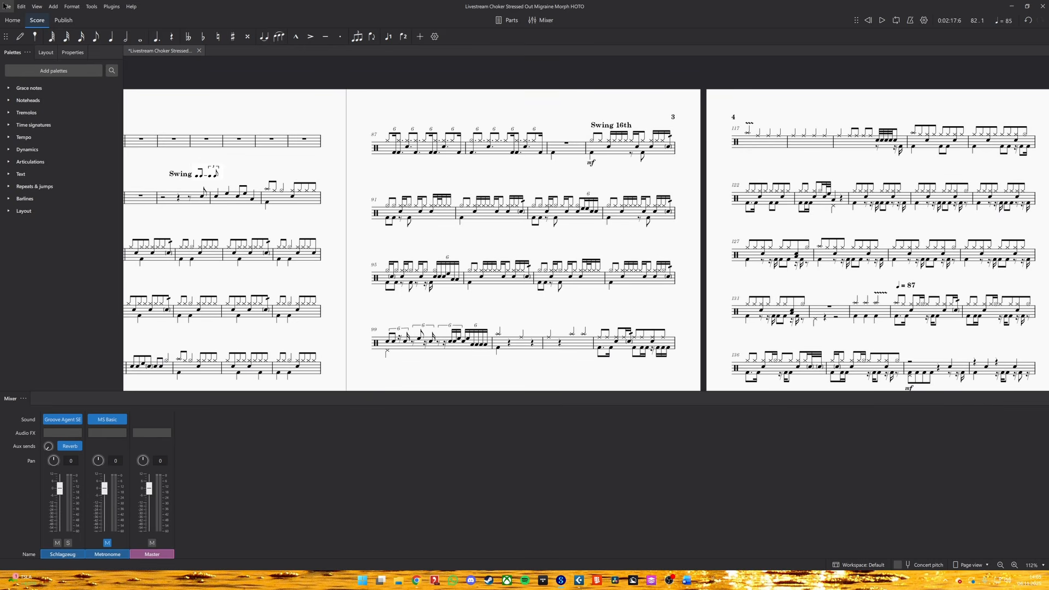
# Set up an export of the main score as WAV audio and cancel it
pyautogui.click(7, 6)
pyautogui.click(58, 158)
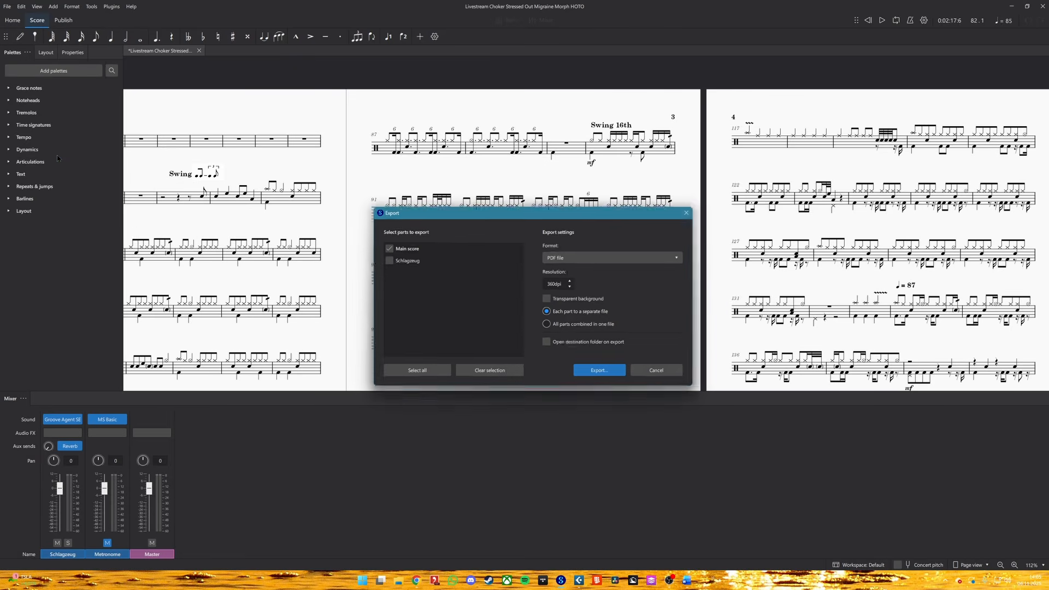
pyautogui.click(568, 258)
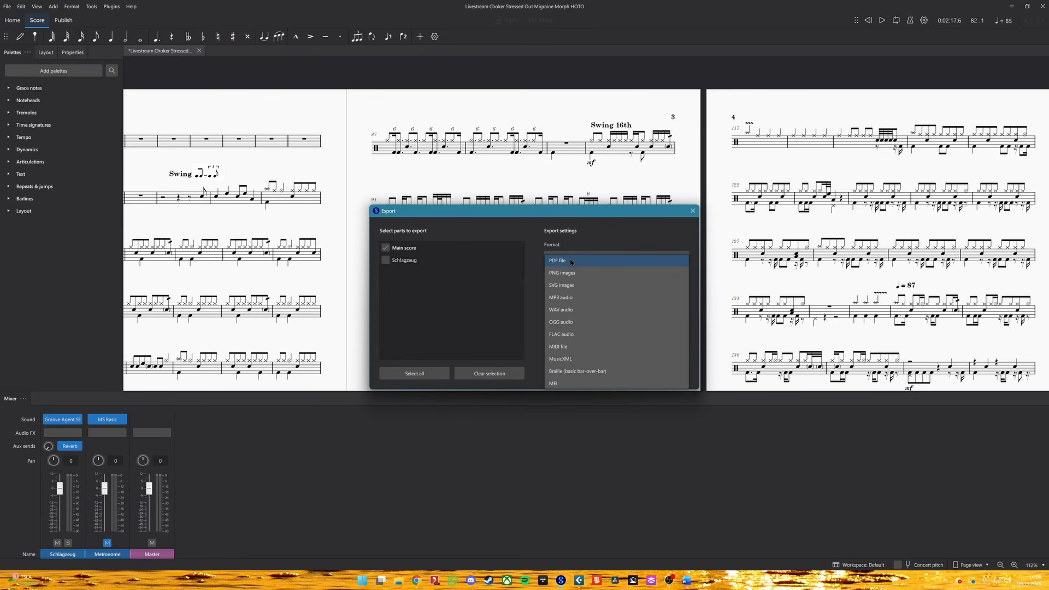
pyautogui.click(592, 310)
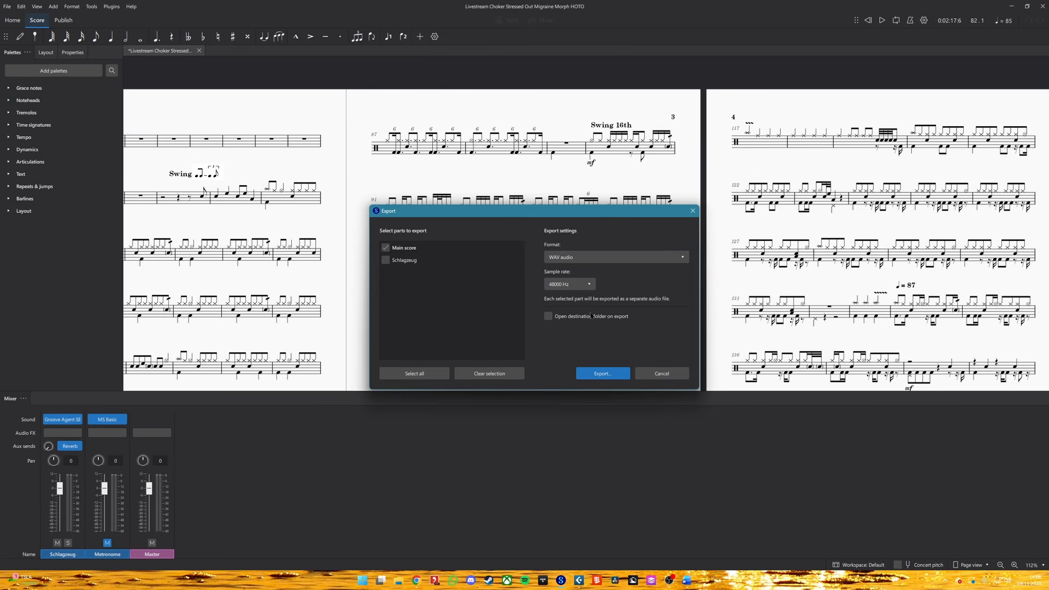
pyautogui.click(651, 378)
# Publish the score to MuseScore.com as a new online score and confirm its details on the website
pyautogui.click(11, 8)
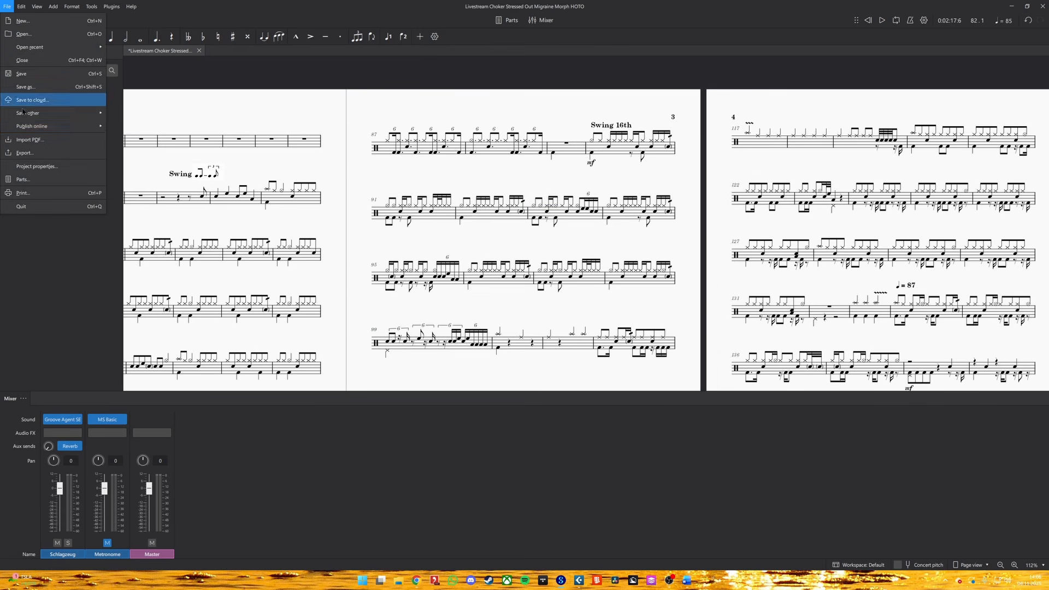
pyautogui.moveTo(66, 126)
pyautogui.click(153, 126)
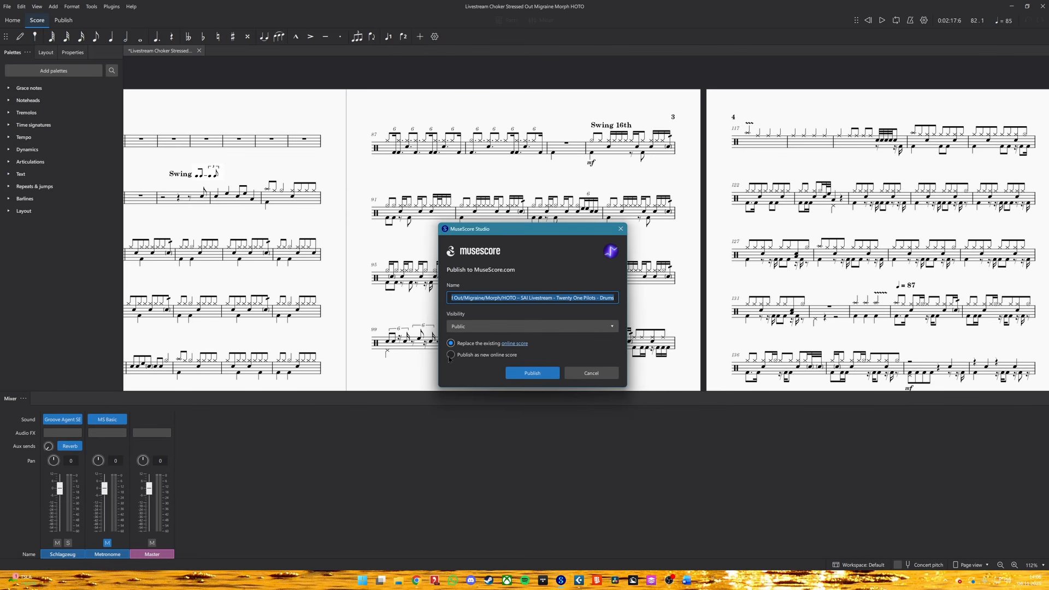
pyautogui.click(451, 355)
pyautogui.click(532, 372)
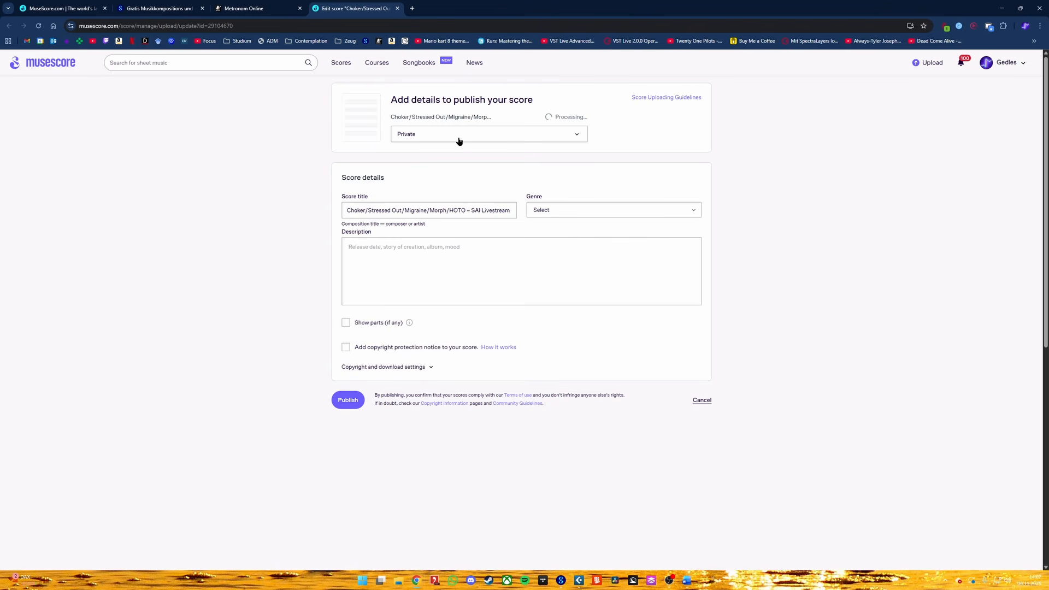
pyautogui.click(347, 400)
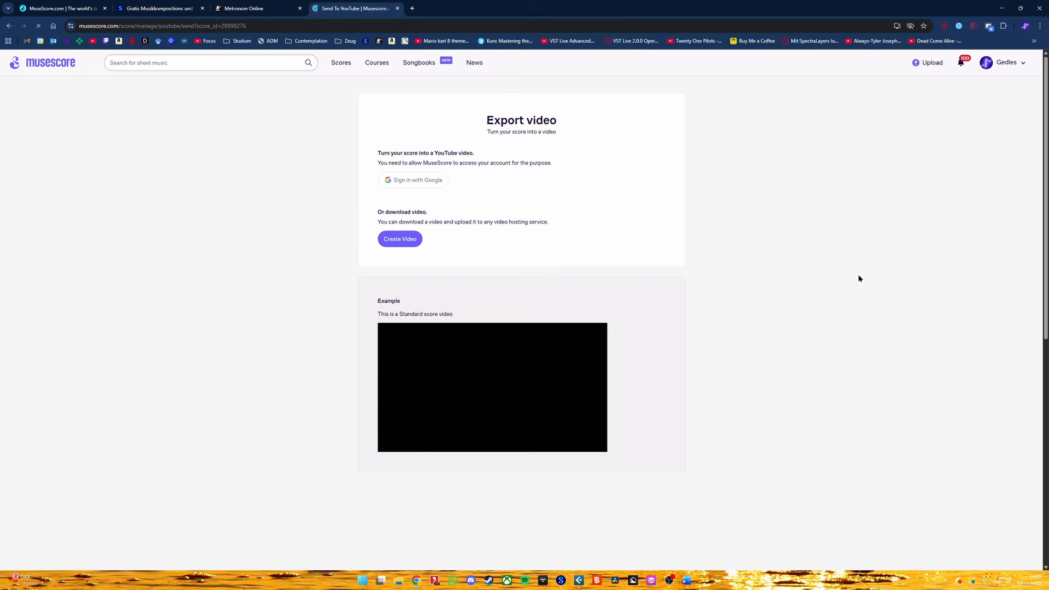
# Create a downloadable score video on MuseScore.com and open the download link from the "Video score is ready for download" e-mail
pyautogui.click(399, 240)
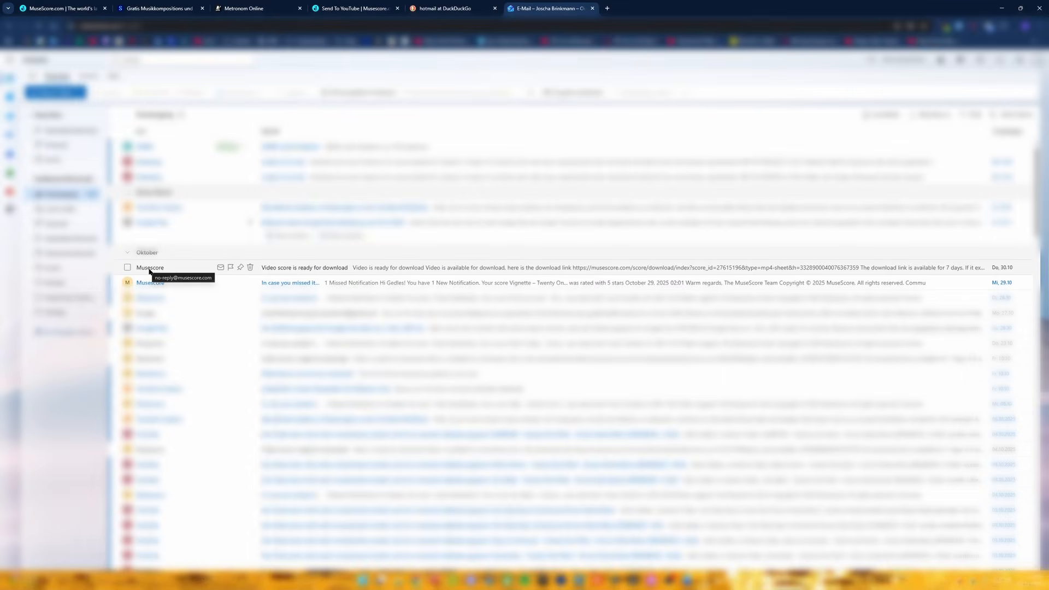
pyautogui.click(283, 271)
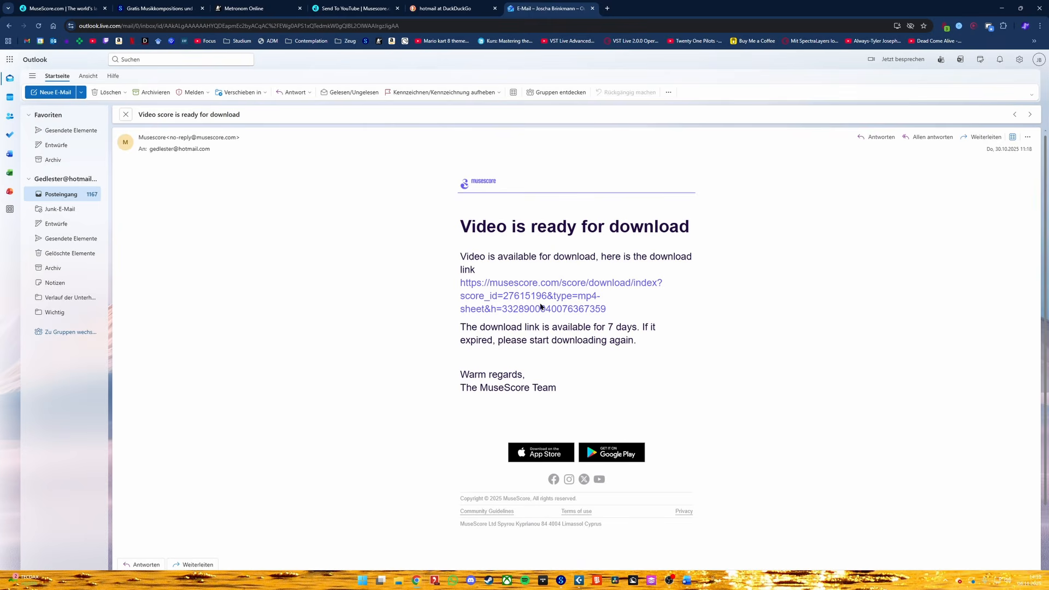
pyautogui.click(534, 284)
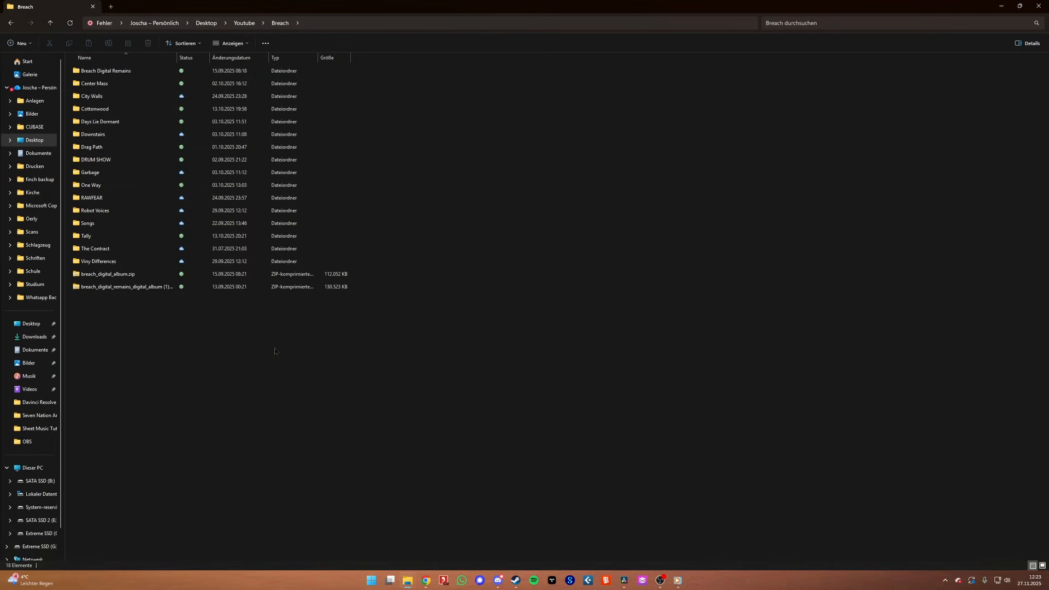
# Create a folder named "Tutorial City Walls" inside the Breach folder and open it
pyautogui.rightClick(275, 349)
pyautogui.moveTo(317, 412)
pyautogui.click(435, 414)
pyautogui.write('Tutorial City Wall')
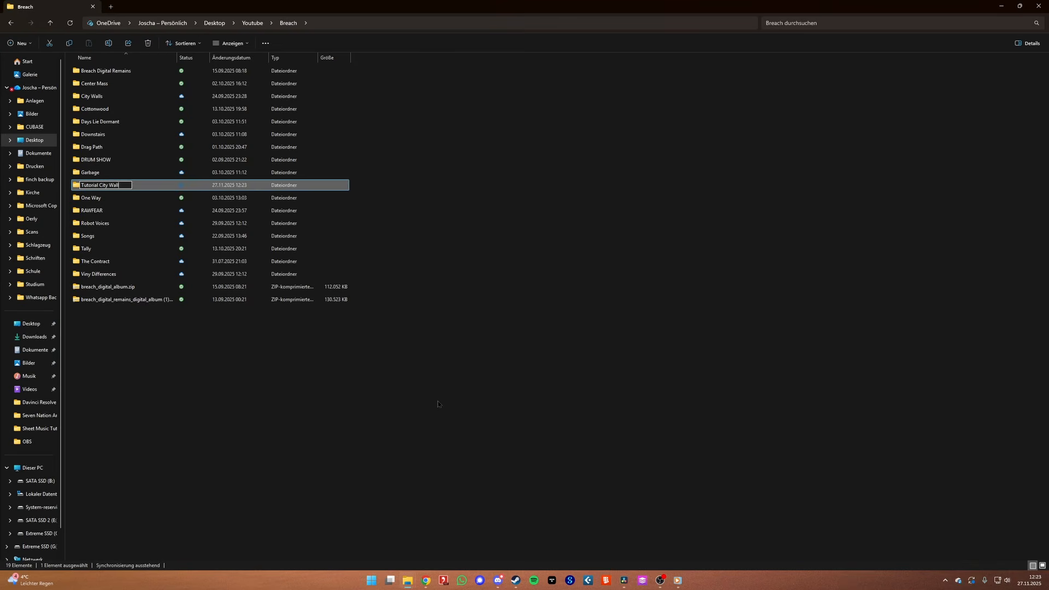
pyautogui.write('s')
pyautogui.press('Return')
pyautogui.press('Return')
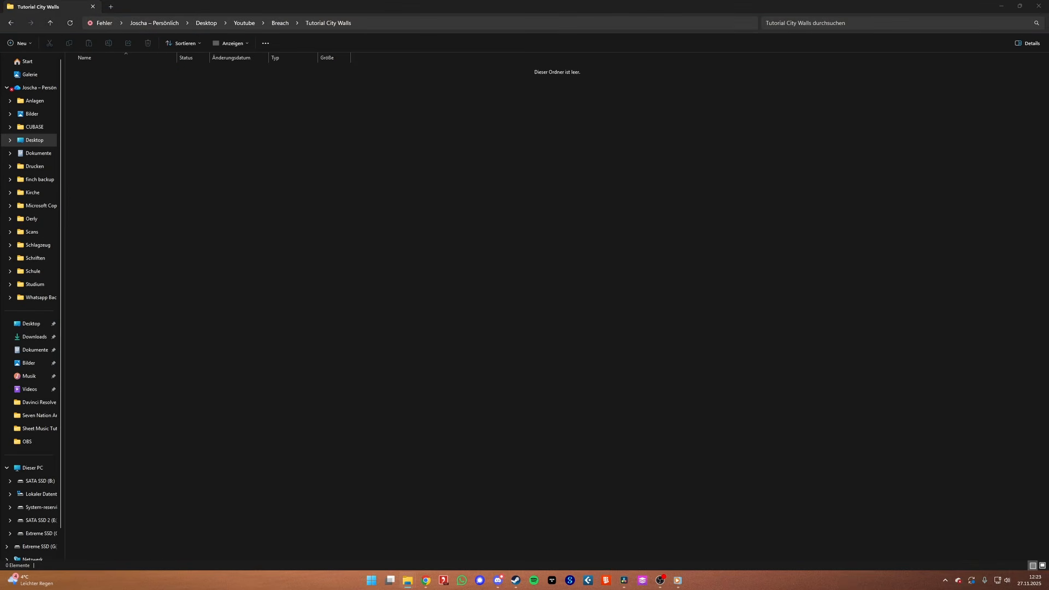
# Gather the City Walls media files, including the song 01_City_Walls.mp3, in the Tutorial City Walls folder
pyautogui.moveTo(80, 204); pyautogui.dragTo(243, 205)
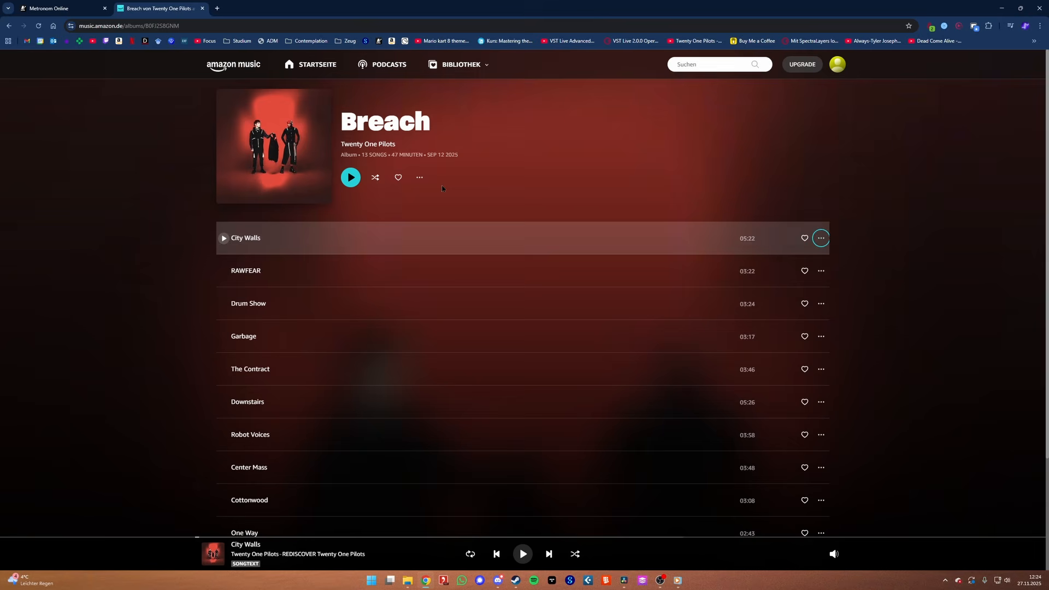
pyautogui.click(417, 179)
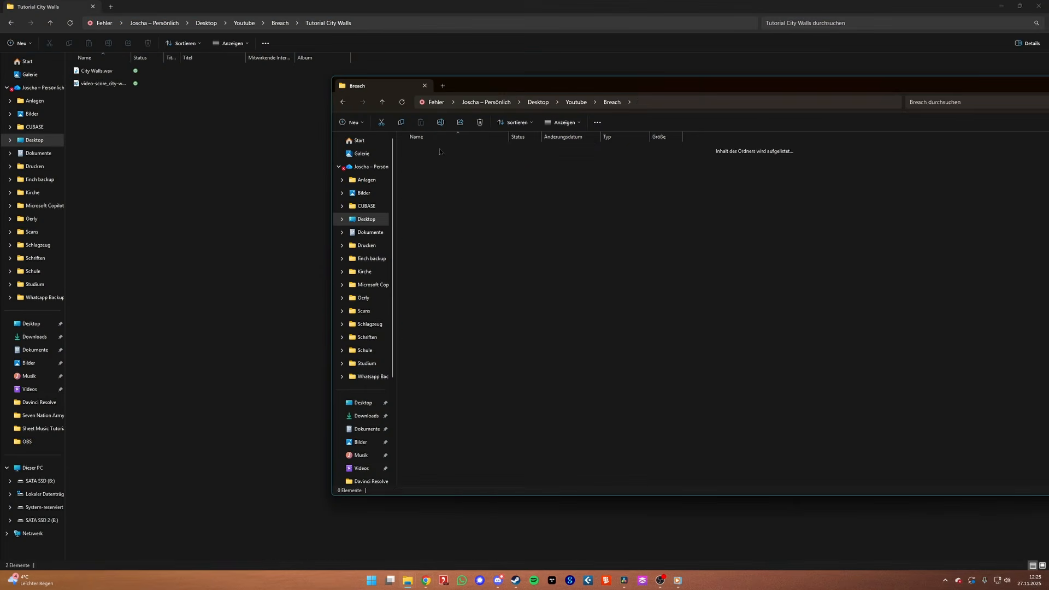
pyautogui.moveTo(450, 152); pyautogui.dragTo(231, 164)
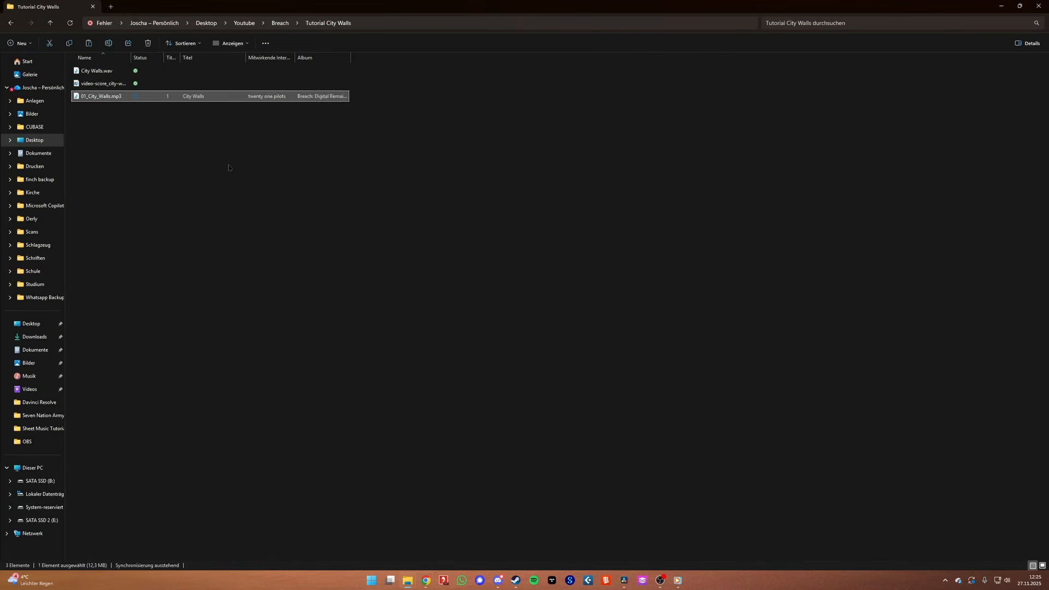
# Switch to DaVinci Resolve and create a new project named Tutorial Example
pyautogui.click(625, 580)
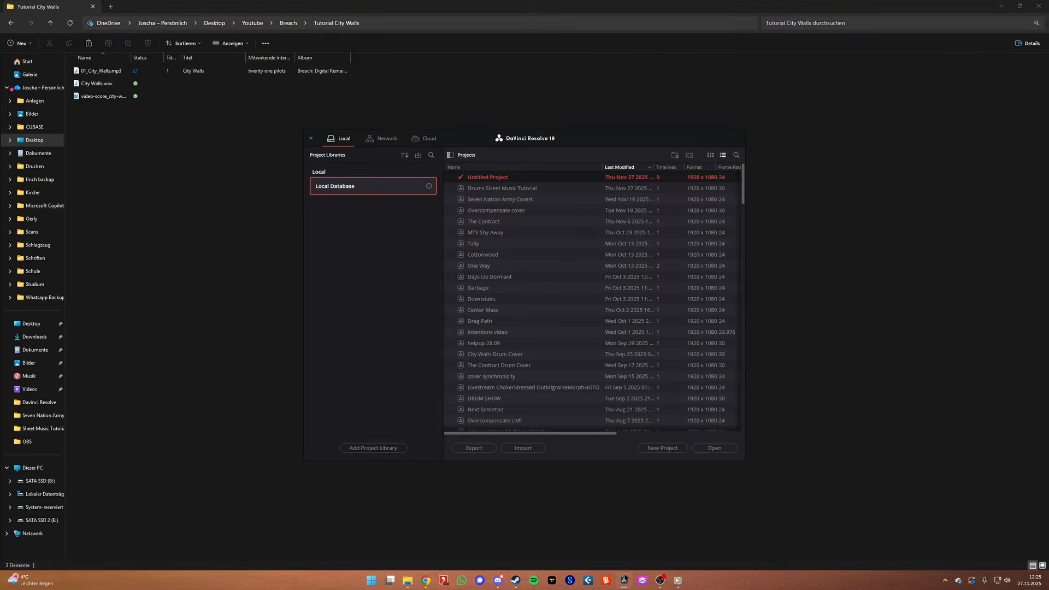
pyautogui.click(667, 450)
pyautogui.write('Tutorial City Walls')
pyautogui.press('Return')
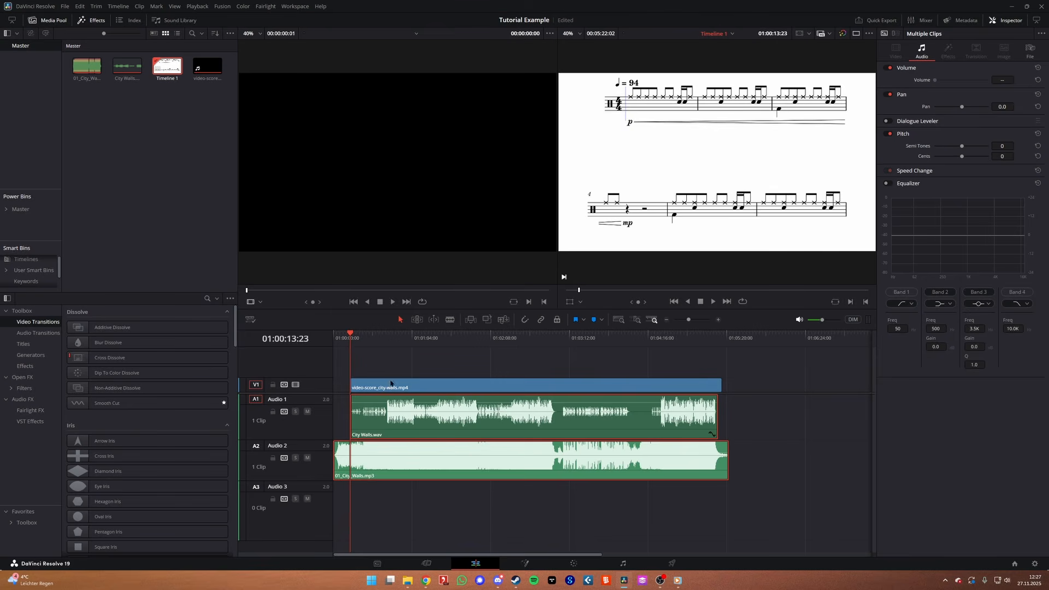
# Play the timeline from about 01:00:13 and compare the City Walls.wav and song waveforms to check that they are in sync
pyautogui.click(390, 340)
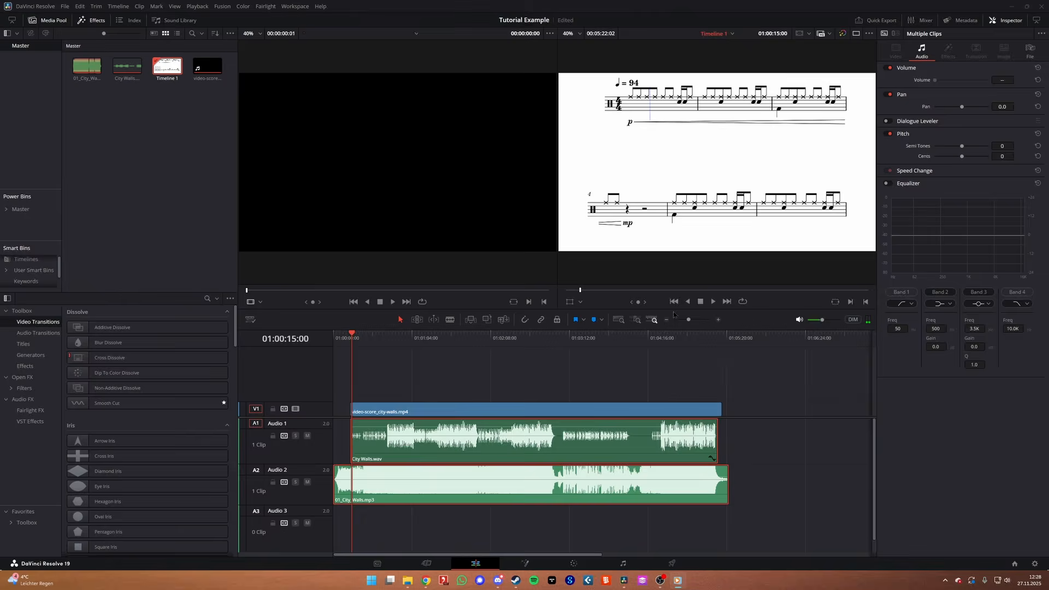
pyautogui.hotkey('ctrl', '=')
pyautogui.hotkey('ctrl', '=')
pyautogui.hotkey('ctrl', '=')
pyautogui.click(465, 343)
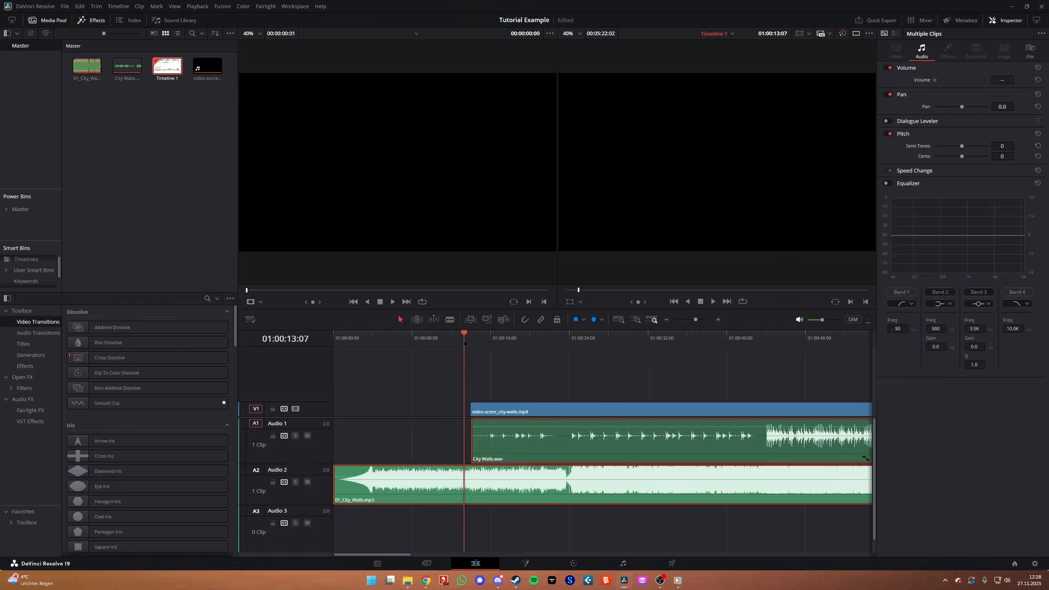
pyautogui.press('space')
pyautogui.moveTo(696, 320); pyautogui.dragTo(703, 320)
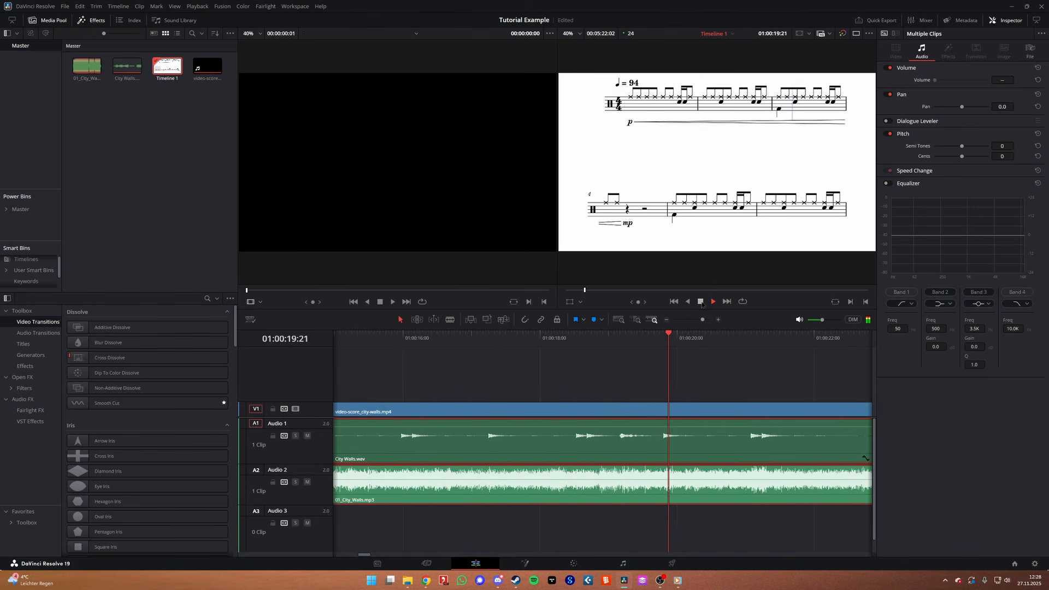
pyautogui.click(702, 305)
pyautogui.moveTo(814, 333); pyautogui.dragTo(806, 333)
pyautogui.hotkey('ctrl', '=')
pyautogui.click(577, 332)
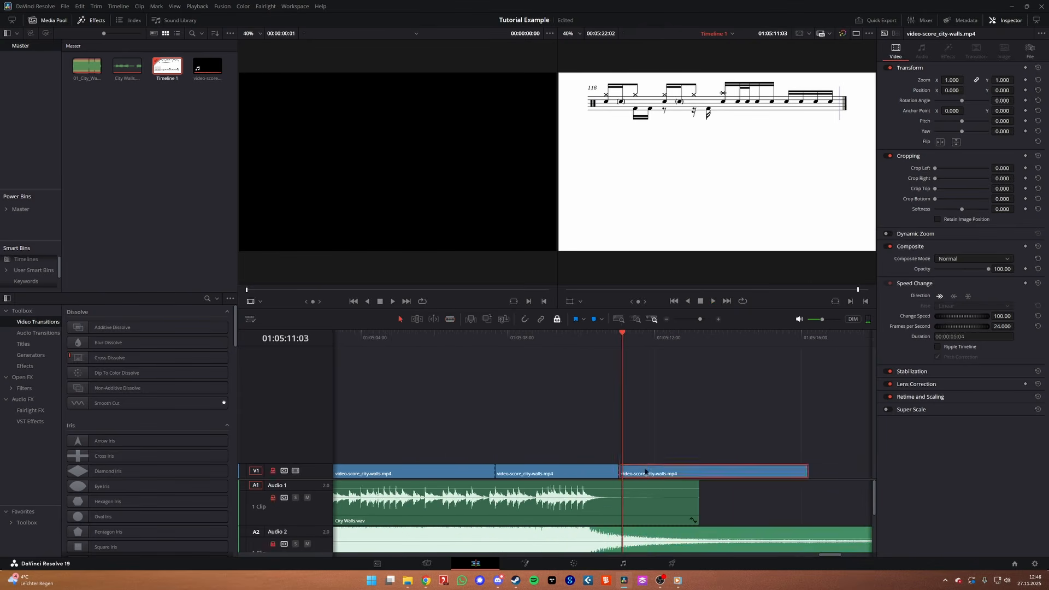
# Copy all the cut score video clips on V1 and paste them after the end of the originals
pyautogui.moveTo(594, 433); pyautogui.dragTo(347, 473)
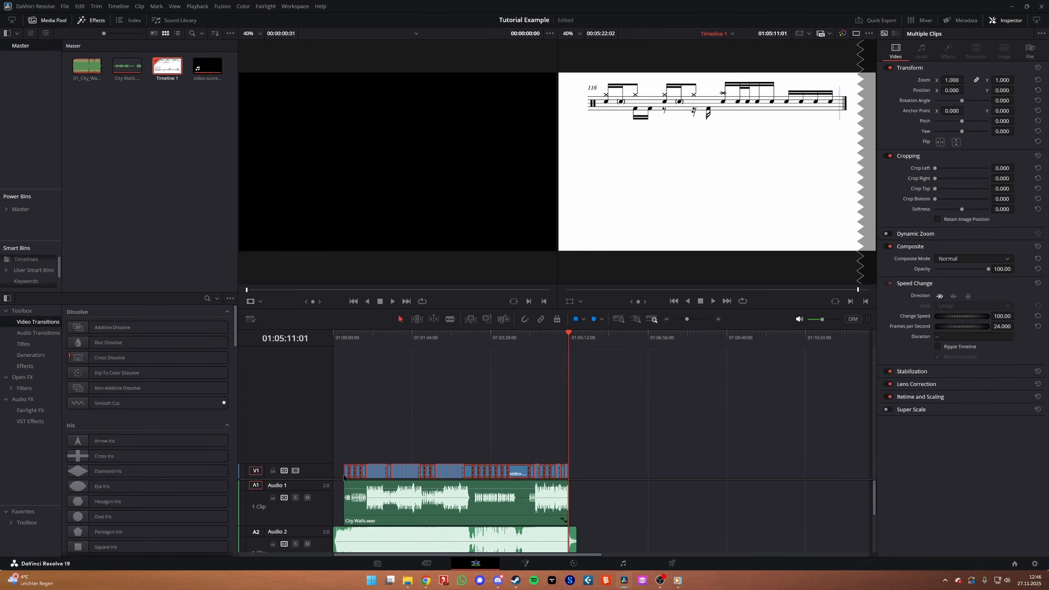
pyautogui.hotkey('ctrl', 'c')
pyautogui.click(590, 337)
pyautogui.hotkey('ctrl', 'v')
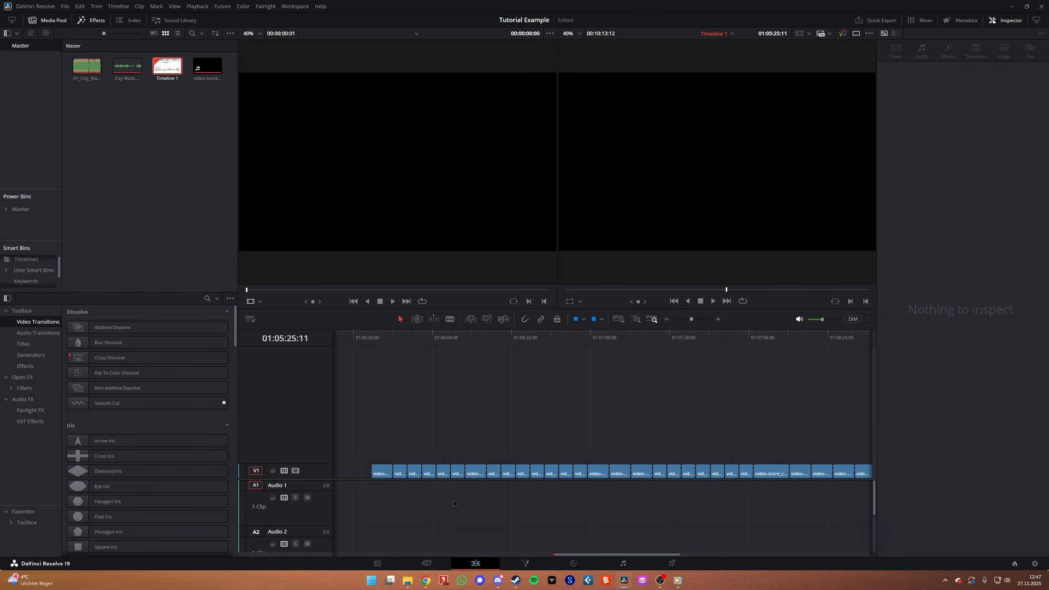
# Delete every second clip from the pasted copies on V1, starting with the second one
pyautogui.click(391, 474)
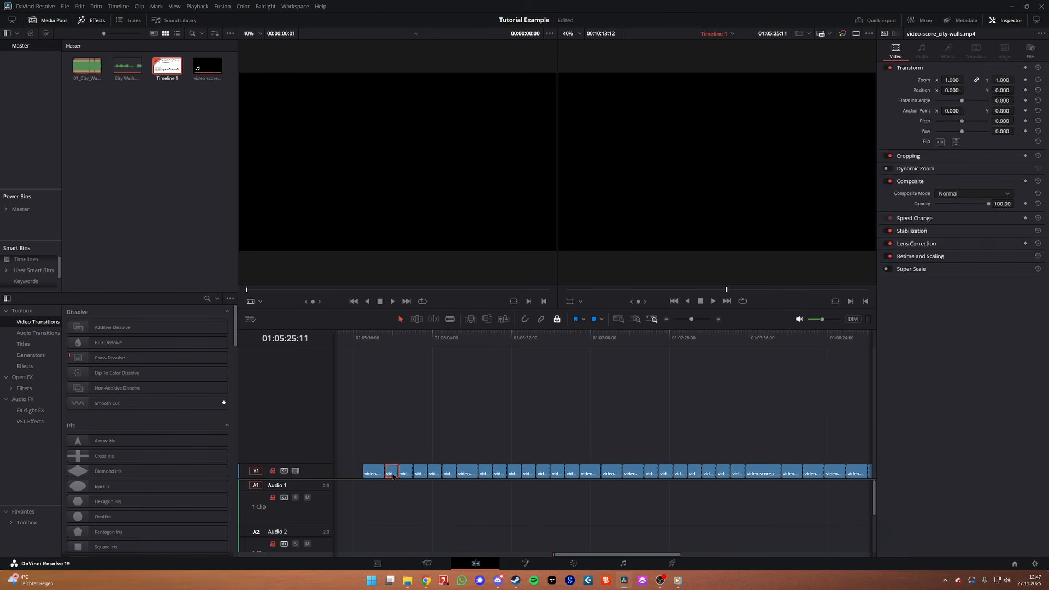
pyautogui.press('Delete')
pyautogui.click(420, 475)
pyautogui.press('Delete')
pyautogui.click(449, 475)
pyautogui.press('Delete')
pyautogui.click(484, 474)
pyautogui.press('Delete')
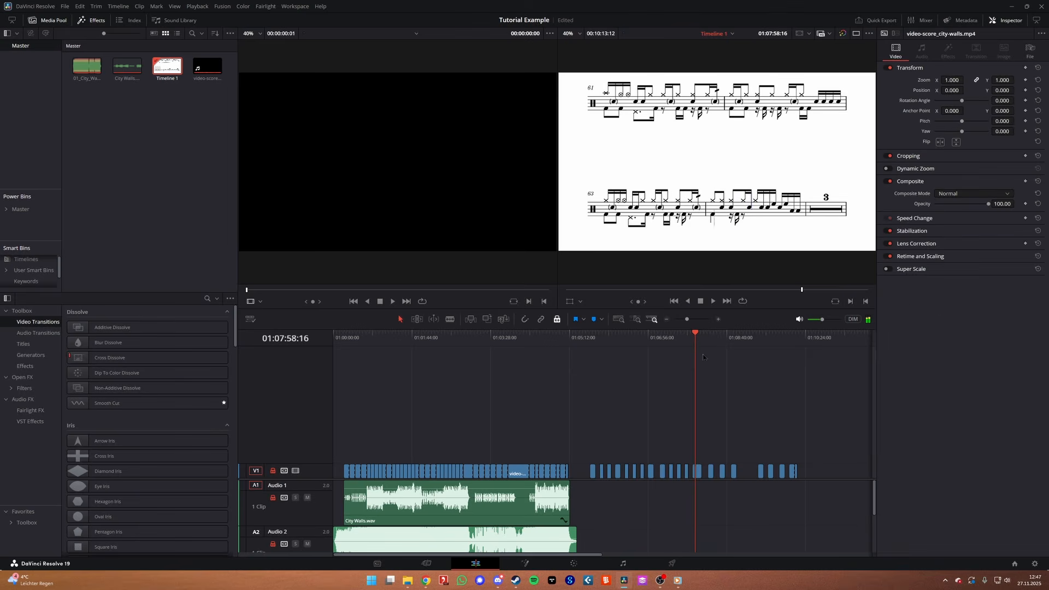
# Crop the bottom of the remaining copied score clips by 502.900
pyautogui.moveTo(579, 467); pyautogui.dragTo(576, 468)
pyautogui.click(908, 155)
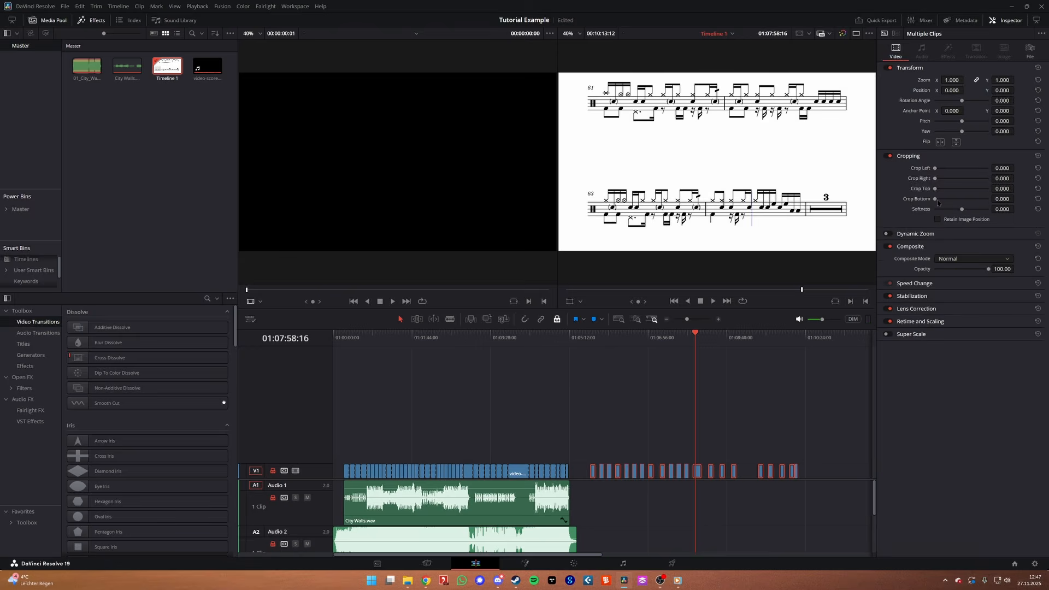
pyautogui.moveTo(935, 199); pyautogui.dragTo(960, 211)
pyautogui.click(907, 283)
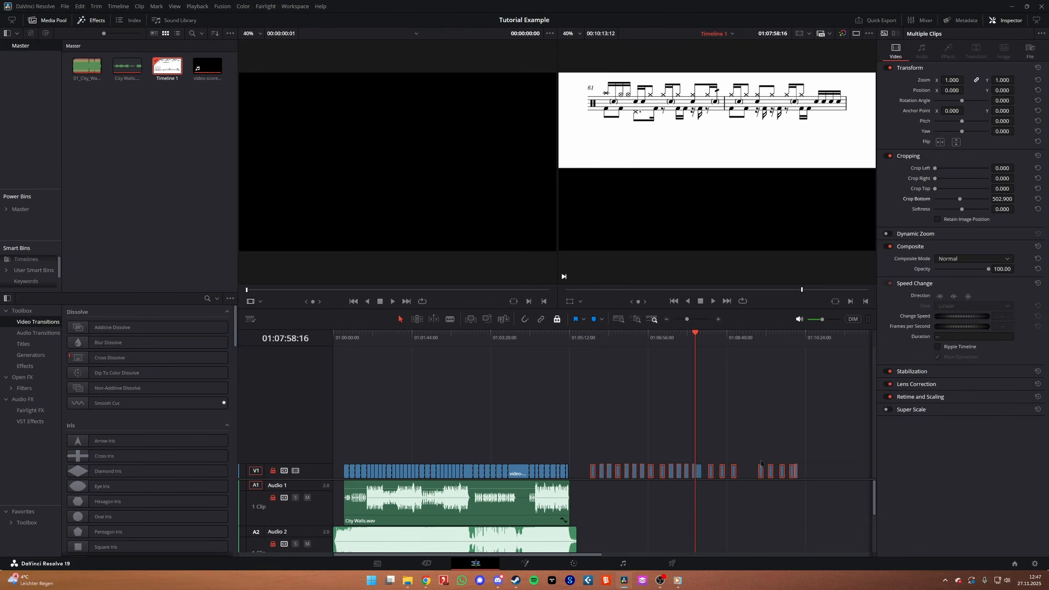
# Move the cropped clips onto V2 above the originals and align the first one with its matching cut on V1
pyautogui.moveTo(820, 493); pyautogui.dragTo(354, 453)
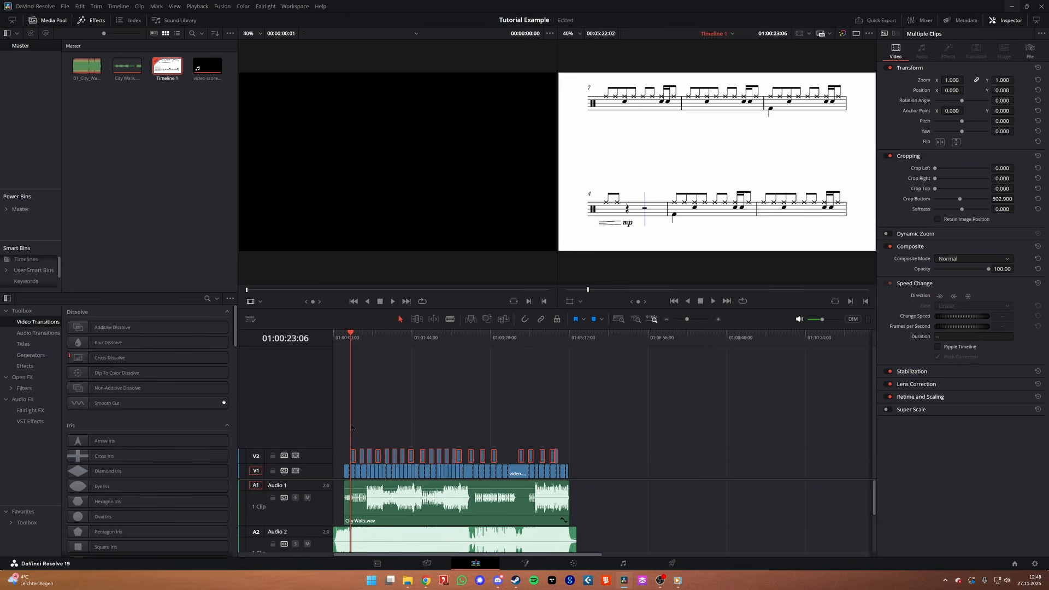
pyautogui.moveTo(686, 319); pyautogui.dragTo(702, 319)
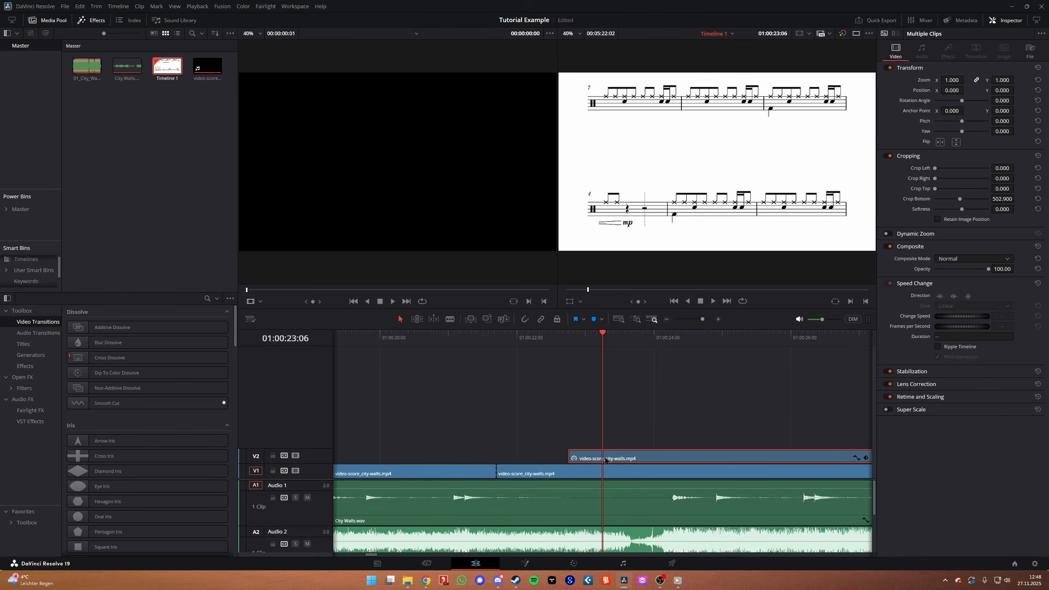
pyautogui.moveTo(602, 463); pyautogui.dragTo(534, 463)
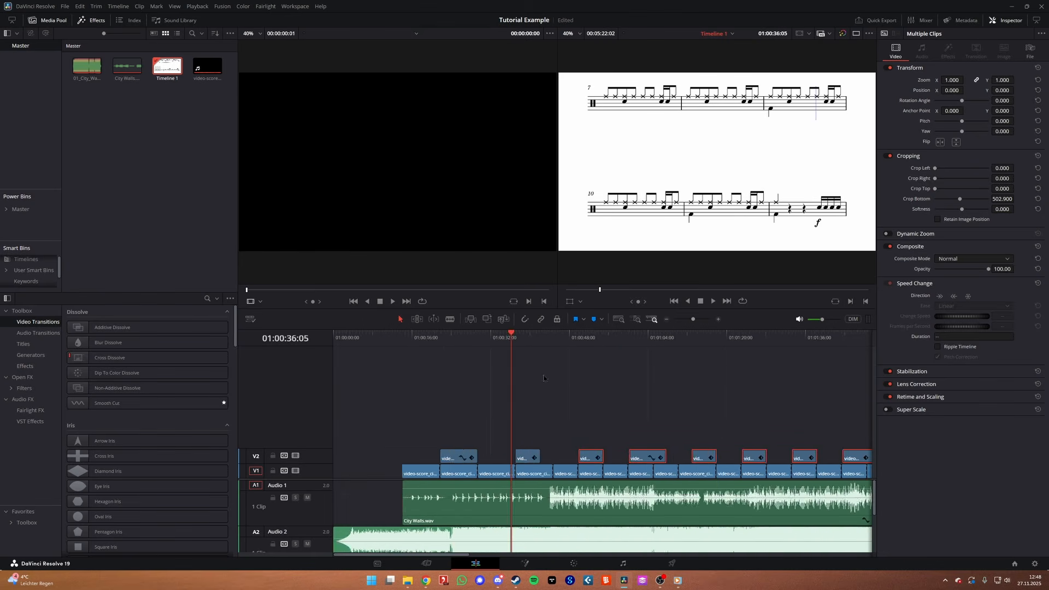
pyautogui.moveTo(672, 319); pyautogui.dragTo(703, 322)
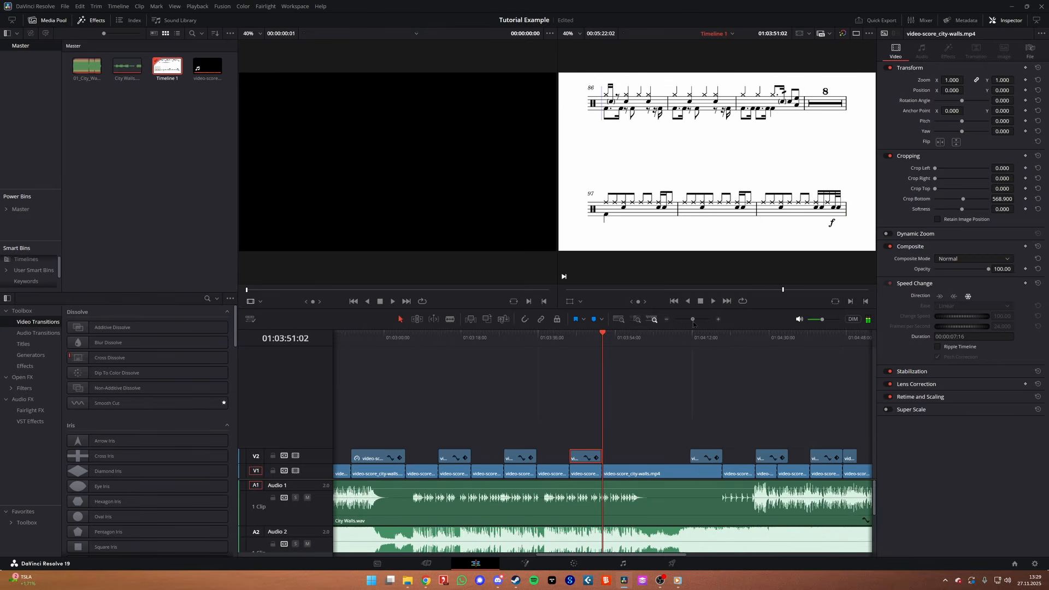
# Export a still of the score video's first frame at 01:00:13:23 and fill the gap before the score on V1 with it
pyautogui.moveTo(691, 319)
pyautogui.mouseDown()
pyautogui.moveTo(708, 323)
pyautogui.moveTo(689, 319)
pyautogui.mouseUp()
pyautogui.click(640, 337)
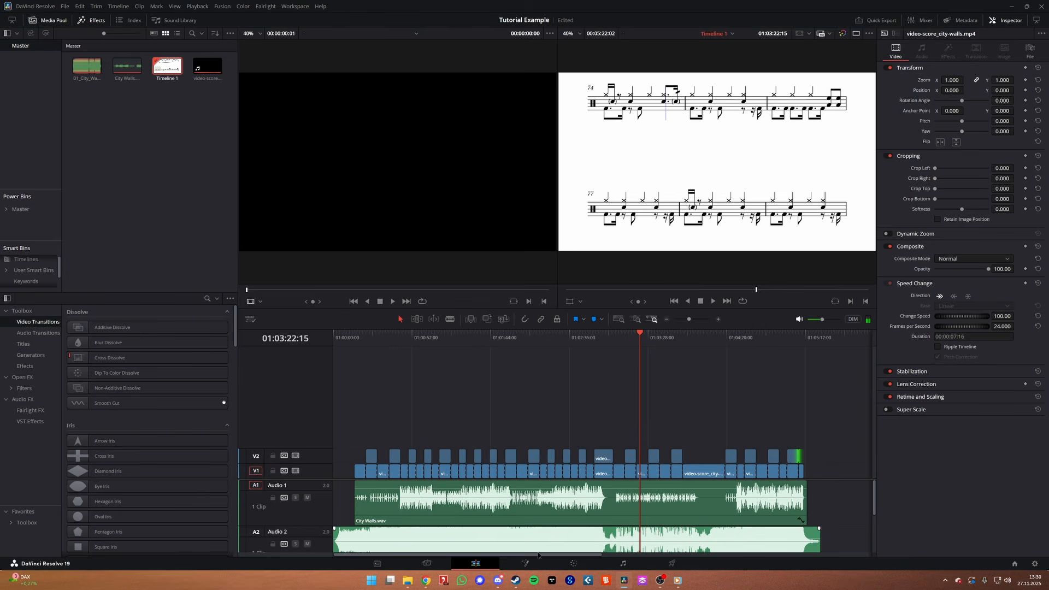
pyautogui.moveTo(362, 481); pyautogui.dragTo(362, 459)
pyautogui.moveTo(640, 337); pyautogui.dragTo(354, 338)
pyautogui.moveTo(689, 319); pyautogui.dragTo(704, 326)
pyautogui.click(619, 337)
pyautogui.click(574, 563)
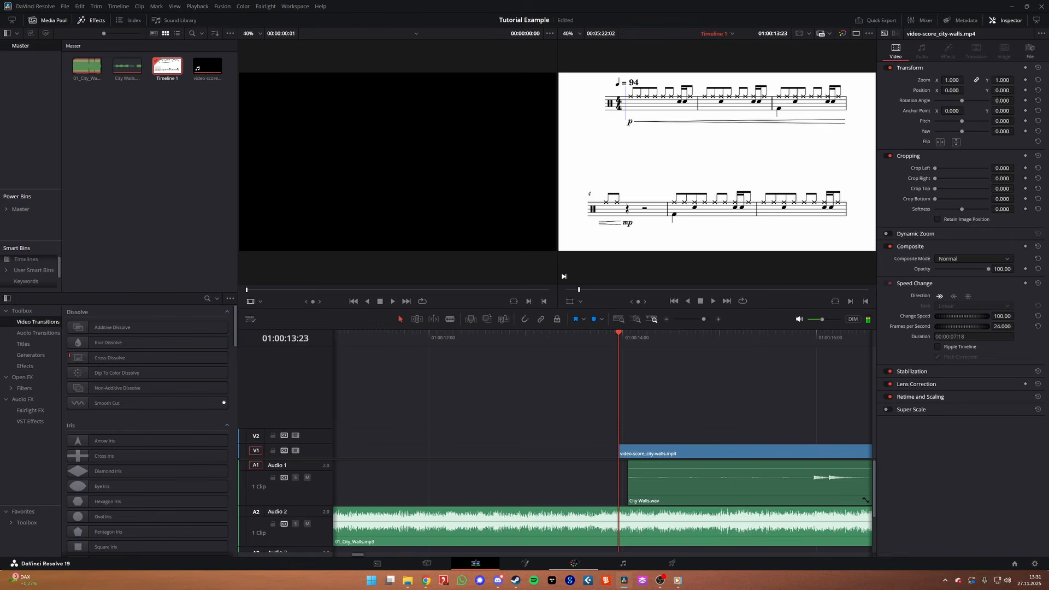
pyautogui.hotkey('ctrl', 'alt', 'g')
pyautogui.rightClick(40, 60)
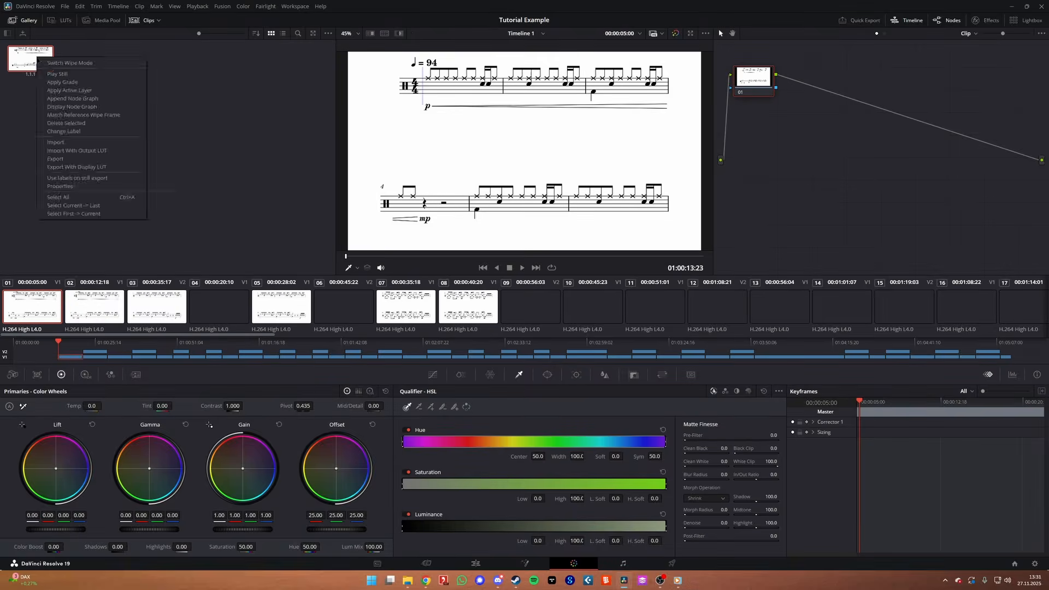
pyautogui.click(72, 144)
pyautogui.click(170, 26)
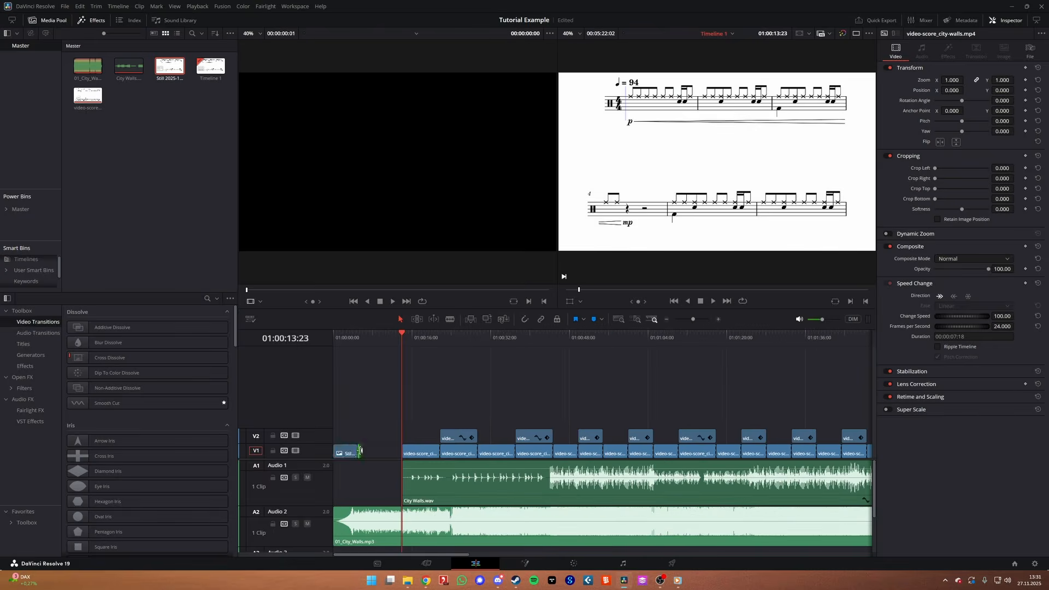
pyautogui.scroll(-5, 514, 397)
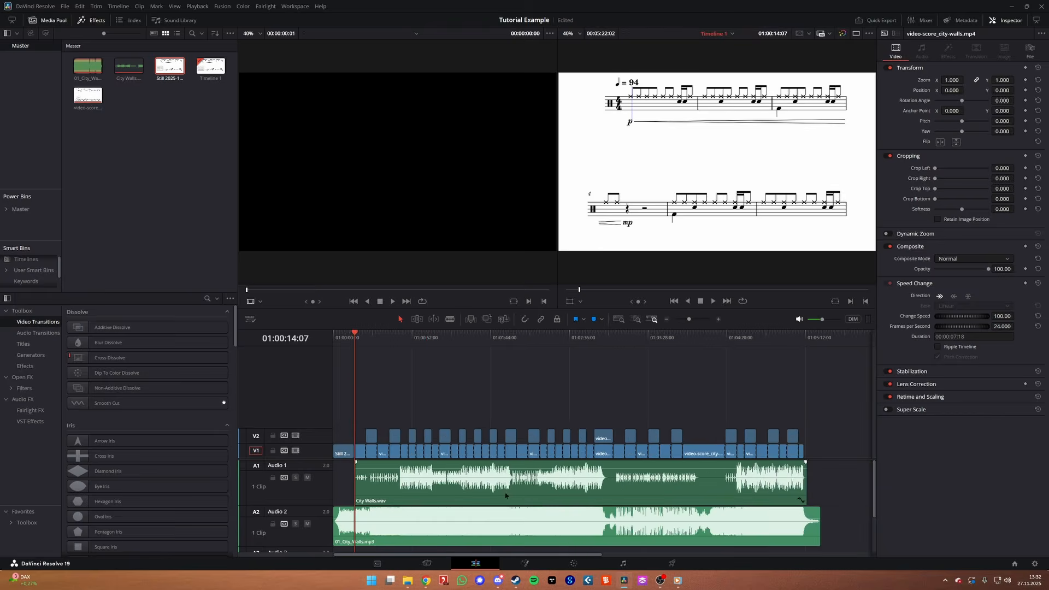
pyautogui.click(408, 580)
pyautogui.click(341, 530)
pyautogui.click(582, 104)
pyautogui.moveTo(538, 93); pyautogui.dragTo(191, 49)
pyautogui.moveTo(99, 413); pyautogui.dragTo(667, 435)
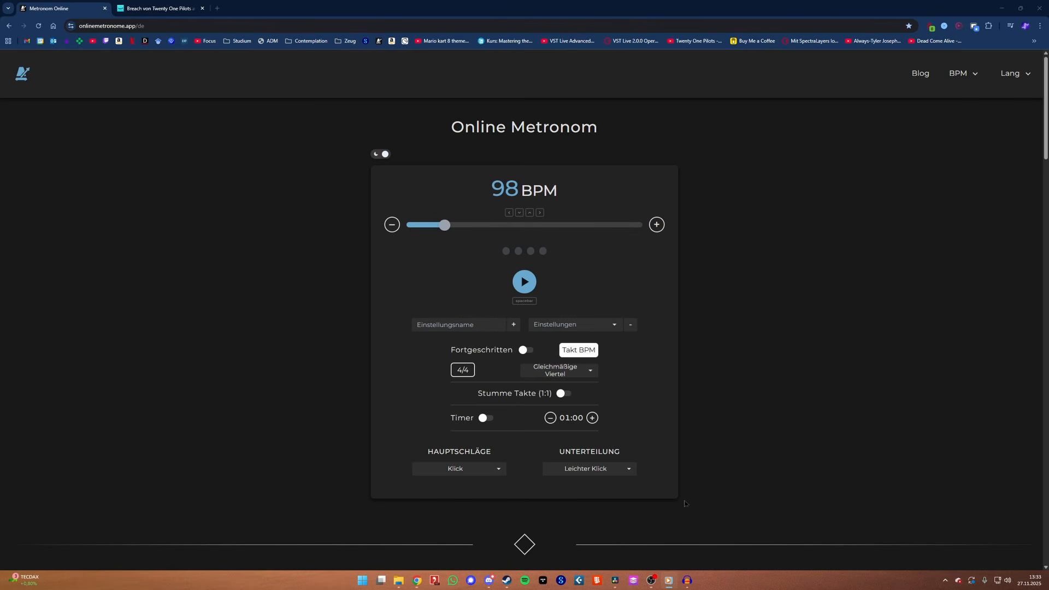
# Switch to Audacity, dismiss the welcome dialog and start a new recording
pyautogui.click(687, 581)
pyautogui.click(671, 409)
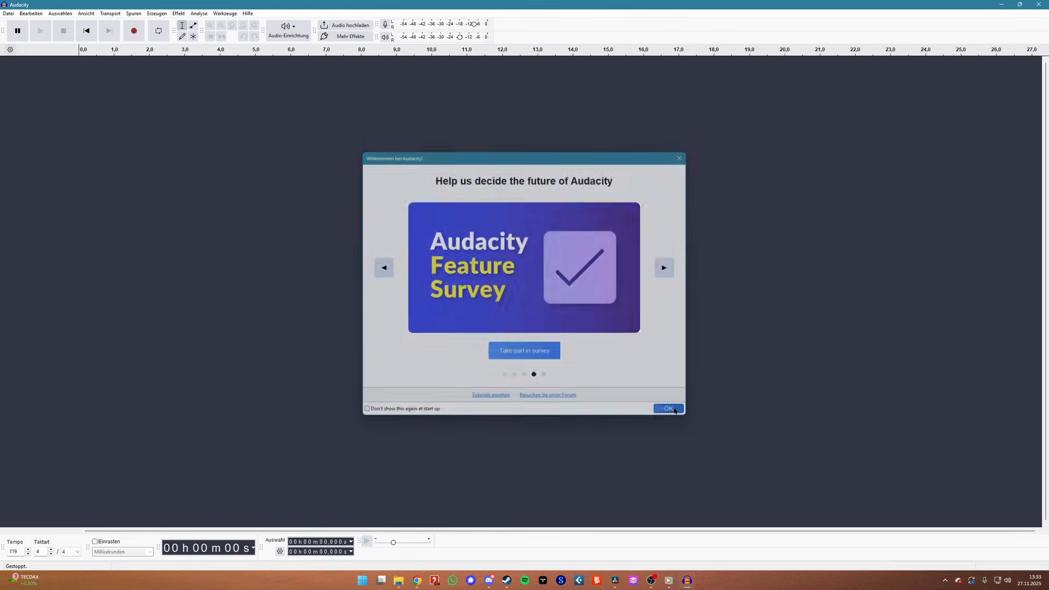
pyautogui.press('r')
pyautogui.moveTo(245, 5); pyautogui.dragTo(748, 107)
# Play the online metronome at 98 BPM while Audacity records it, and stop the recording
pyautogui.click(526, 287)
pyautogui.click(527, 287)
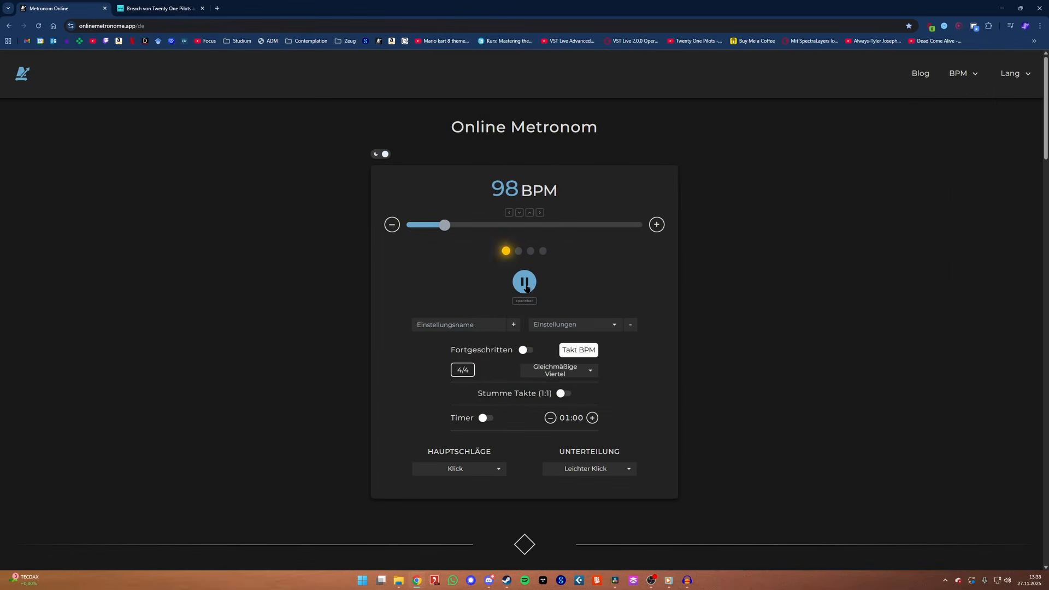
pyautogui.hotkey('alt', 'Tab')
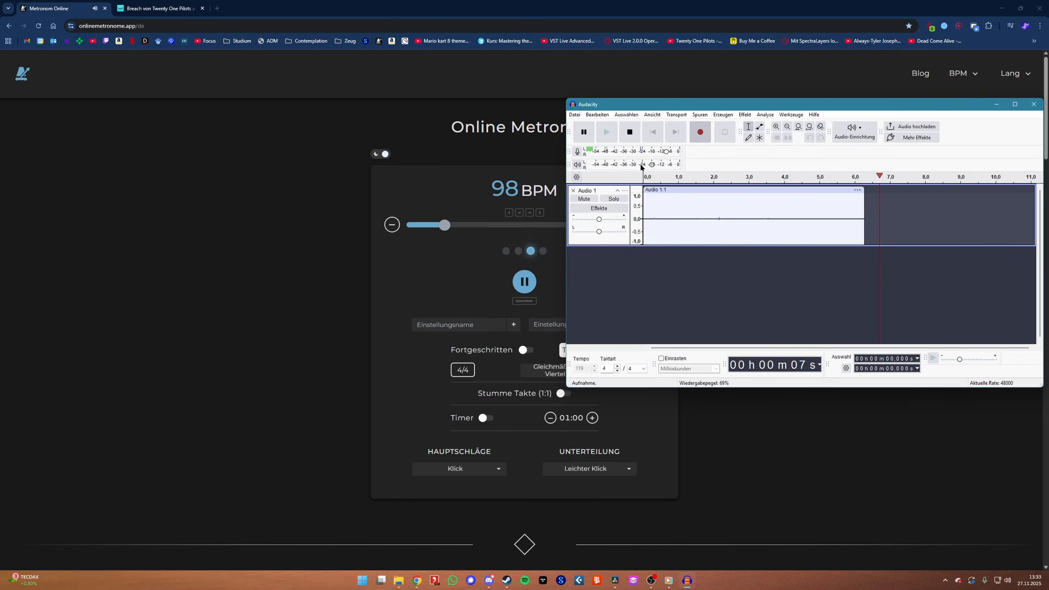
pyautogui.click(629, 131)
pyautogui.moveTo(662, 107); pyautogui.dragTo(362, 128)
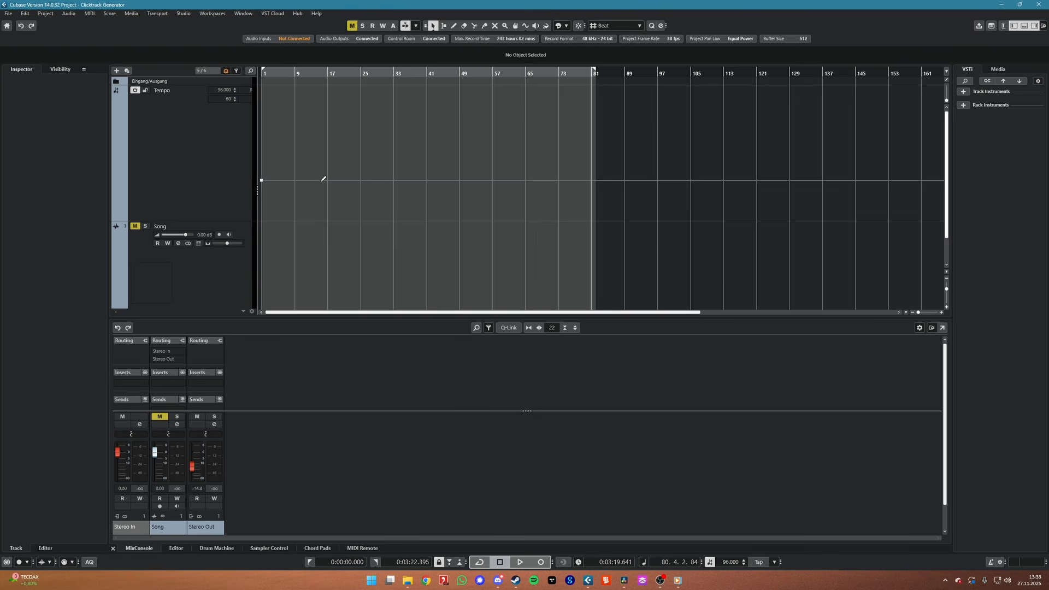
# In the Cubase click-track project, ramp the tempo to 102 at about bar 18 and render the signature track's click as audio
pyautogui.moveTo(323, 179)
pyautogui.mouseDown()
pyautogui.moveTo(334, 162)
pyautogui.moveTo(333, 190)
pyautogui.moveTo(336, 173)
pyautogui.mouseUp()
pyautogui.scroll(-1, 218, 177)
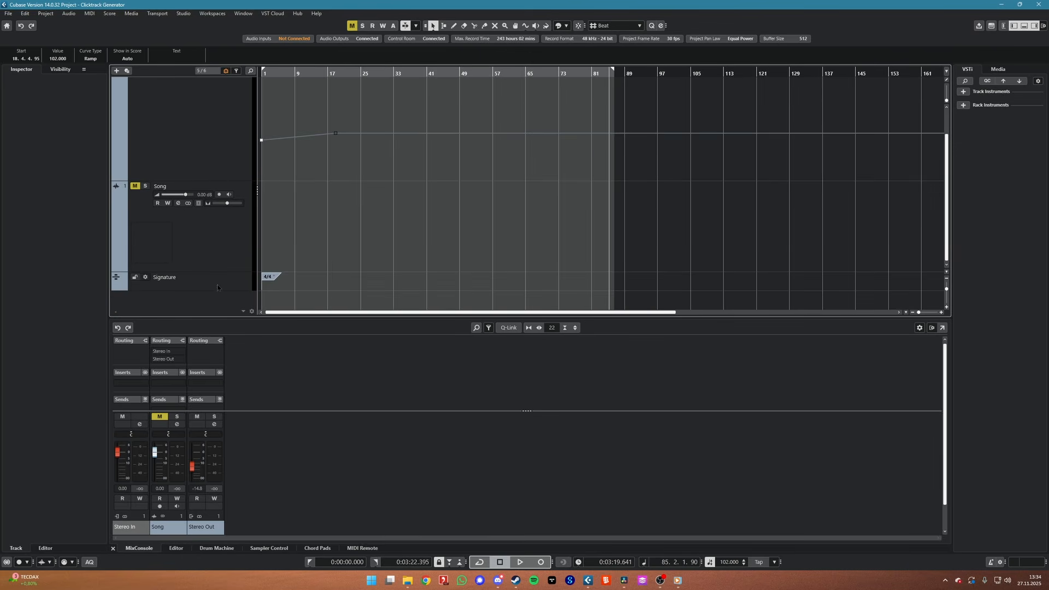
pyautogui.click(146, 277)
pyautogui.click(219, 369)
pyautogui.scroll(-2, 319, 253)
pyautogui.click(310, 252)
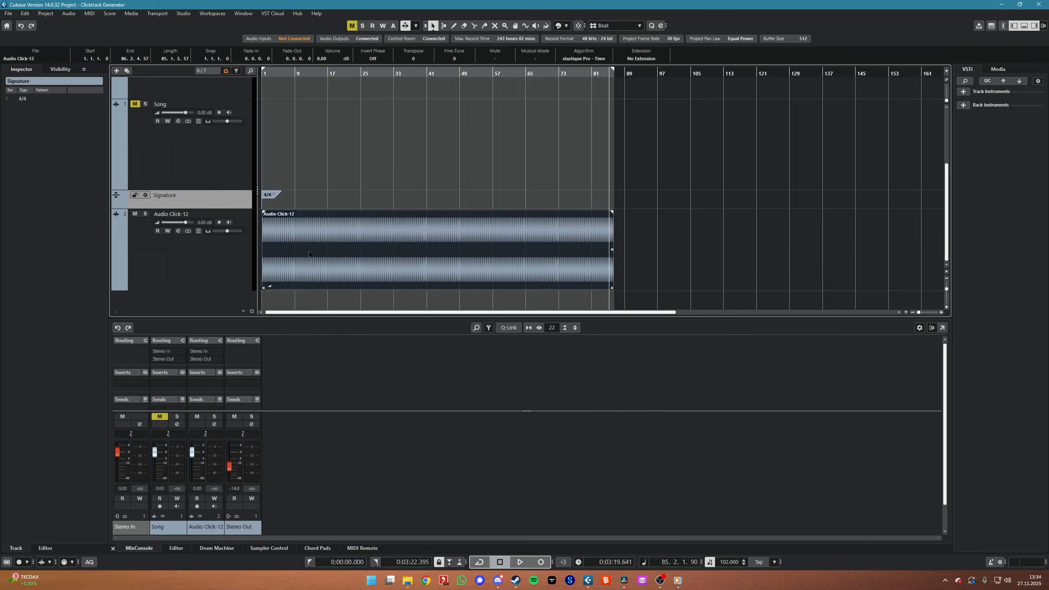
# Open the audio mixdown export for the rendered click track
pyautogui.scroll(4, 310, 253)
pyautogui.scroll(-5, 309, 253)
pyautogui.click(8, 14)
pyautogui.moveTo(66, 128)
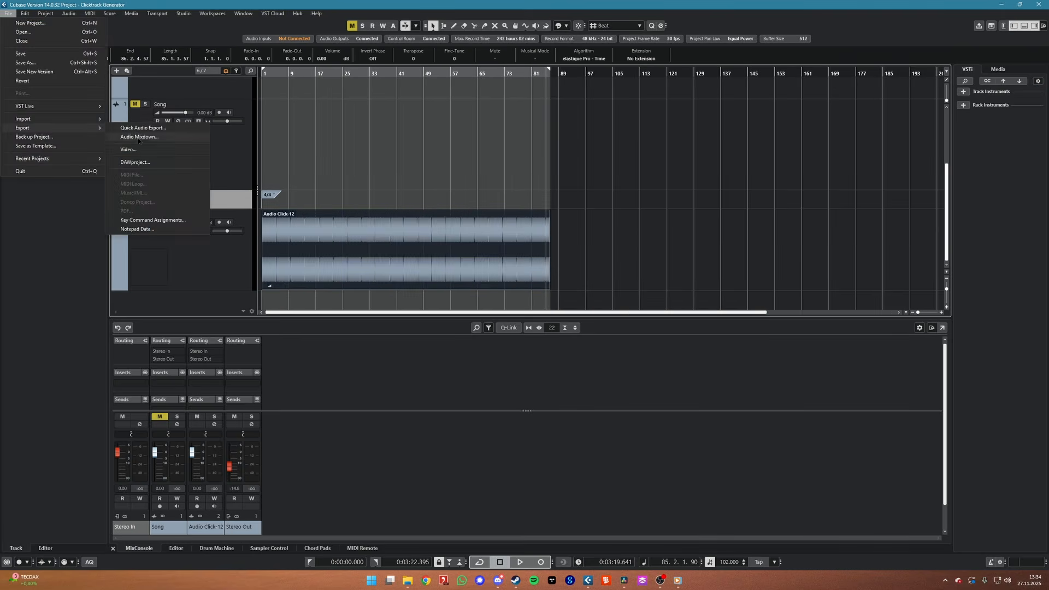
pyautogui.click(138, 137)
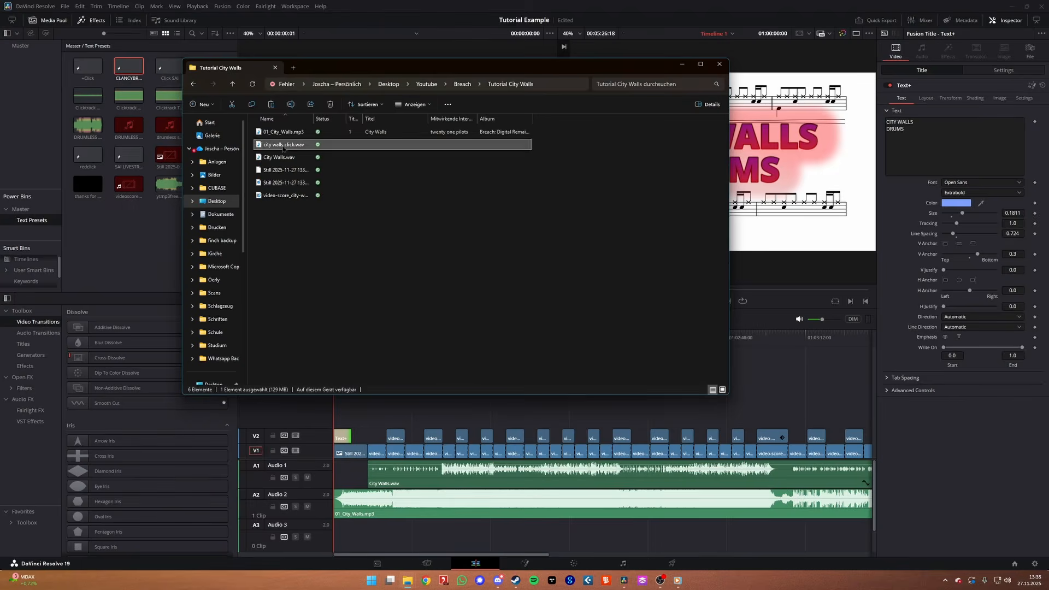
# In DaVinci Resolve, add city walls click.wav to Audio 3 and split it at 01:00:13:15, just before the score starts
pyautogui.moveTo(285, 143); pyautogui.dragTo(383, 540)
pyautogui.moveTo(690, 319); pyautogui.dragTo(705, 322)
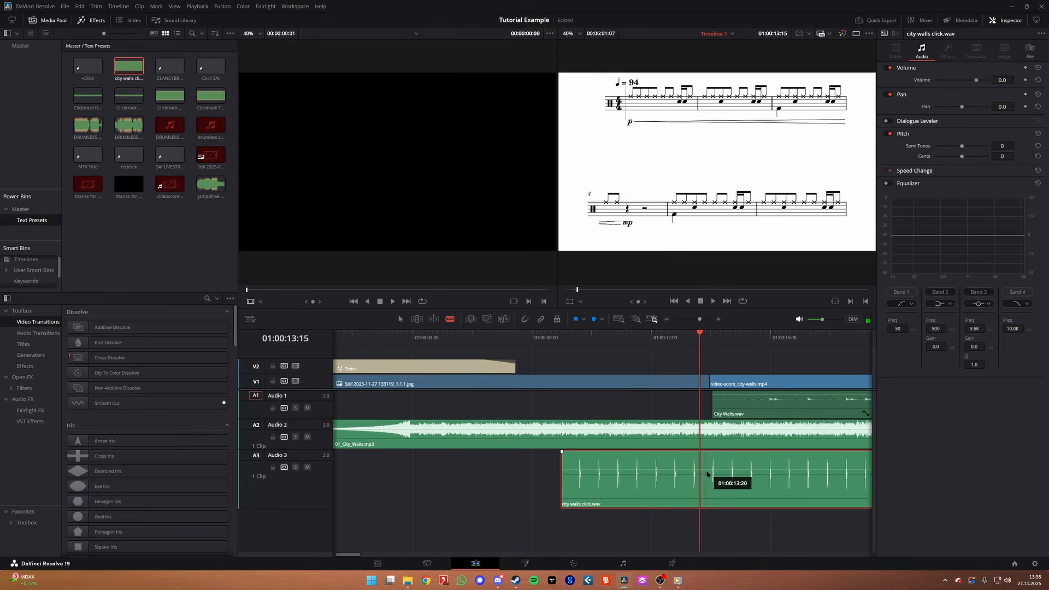
pyautogui.click(705, 482)
pyautogui.press('a')
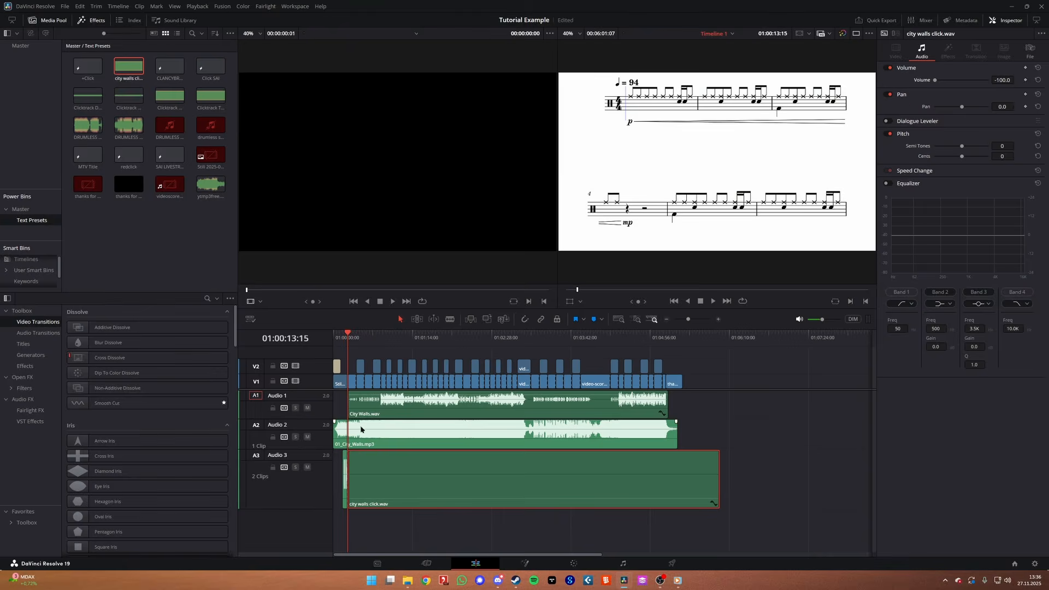
# Extend the opening title text to read CITY WALLS DRUMS ONLY
pyautogui.click(339, 339)
pyautogui.click(337, 367)
pyautogui.click(929, 131)
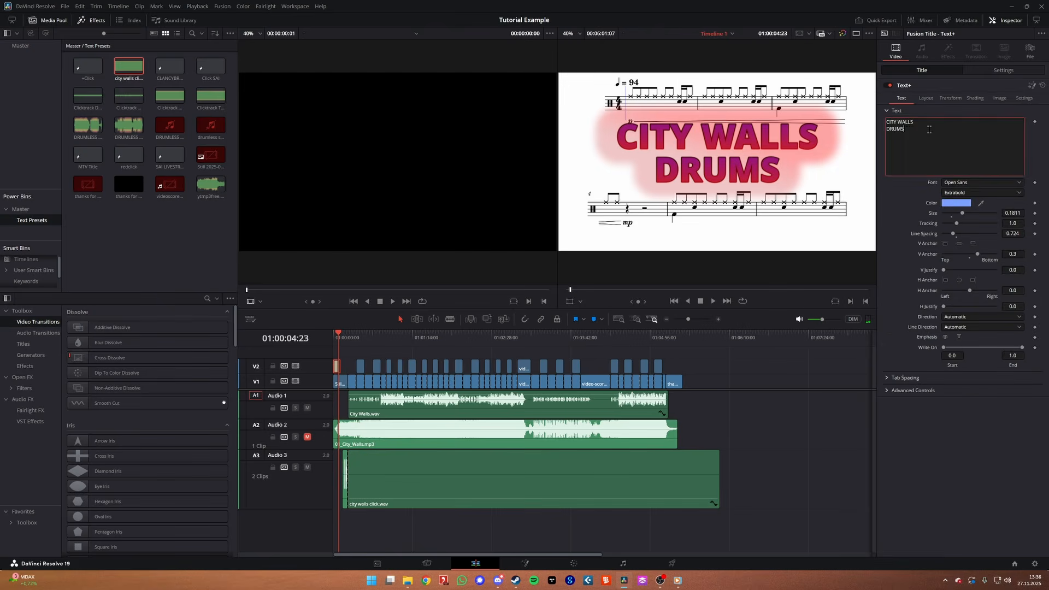
pyautogui.write('ONLY')
# Set up the render with a file name beginning "City Walls -" and browse for its save location
pyautogui.click(672, 563)
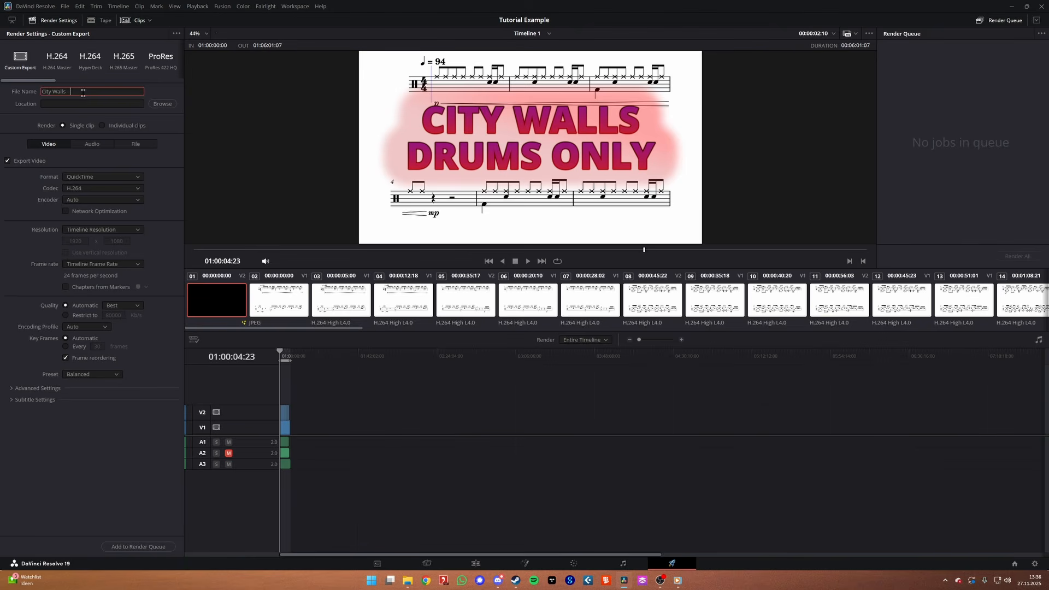
pyautogui.click(163, 104)
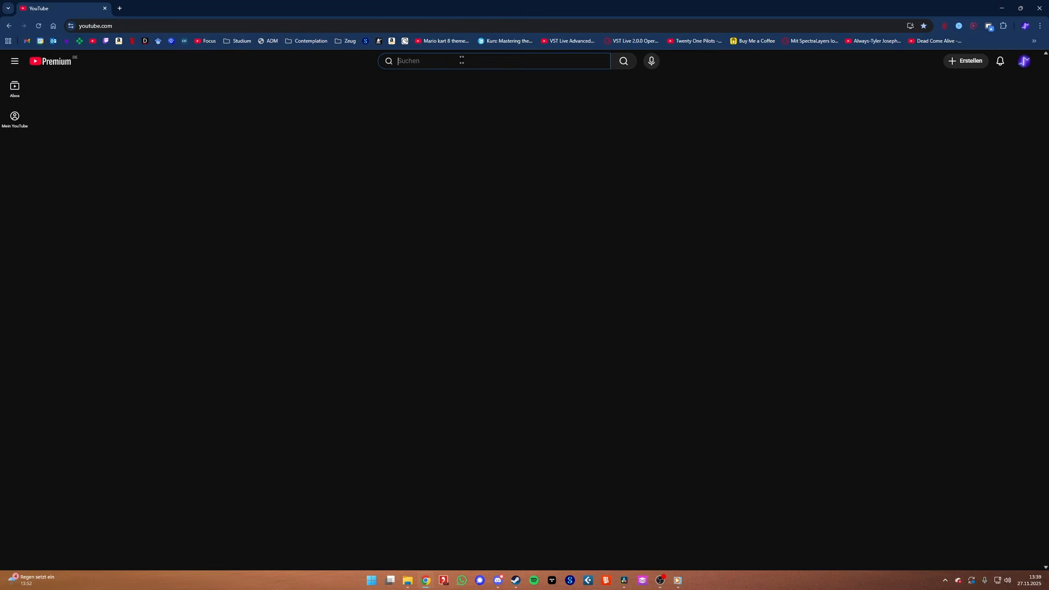
# Search YouTube for "Overcompensate drumless"
pyautogui.write('Overcompoensat')
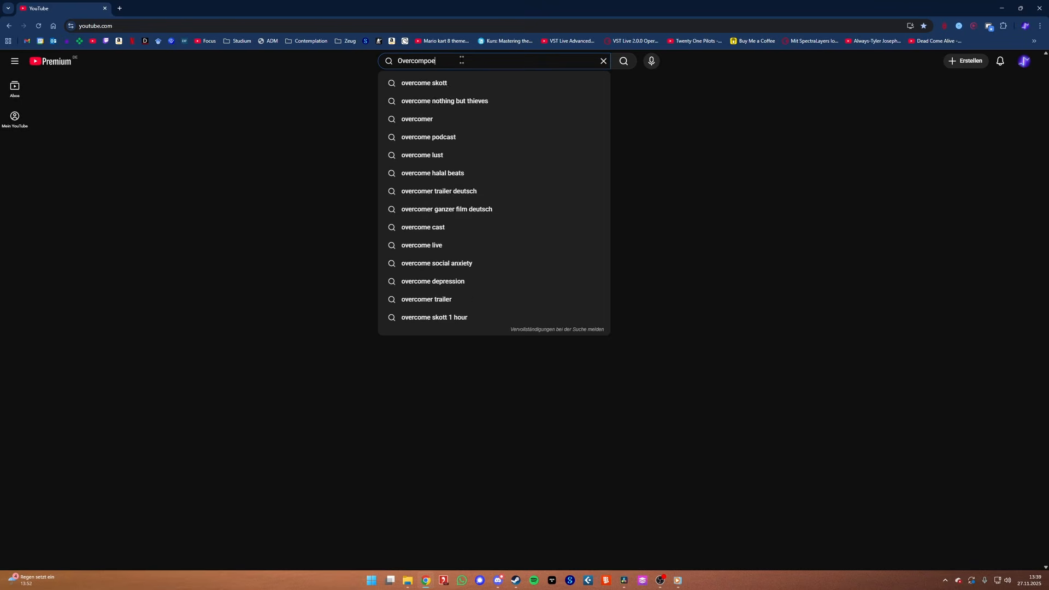
pyautogui.press('BackSpace')
pyautogui.press('BackSpace')
pyautogui.press('BackSpace')
pyautogui.press('BackSpace')
pyautogui.press('BackSpace')
pyautogui.press('BackSpace')
pyautogui.write('ensate dru')
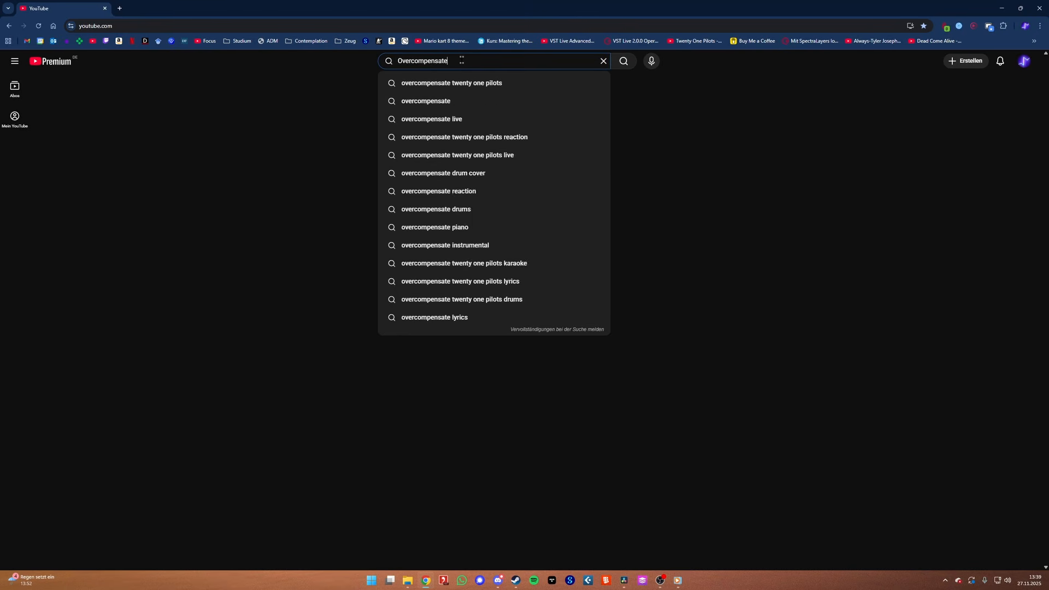
pyautogui.write('mless')
pyautogui.press('Return')
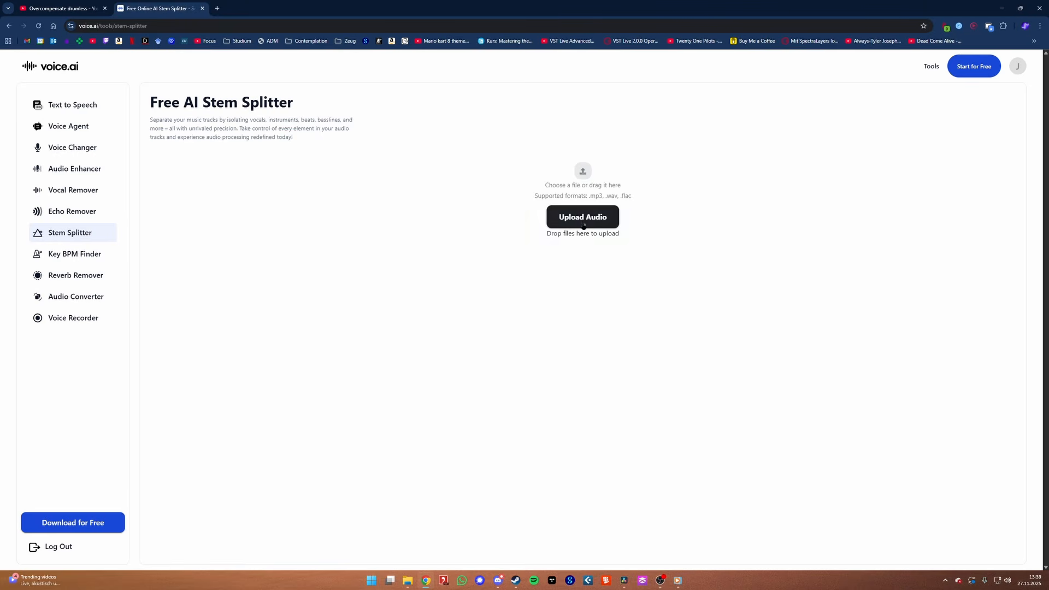
# Try to bring 01_City_Walls.mp3 from the Tutorial City Walls folder into the voice.ai stem splitter
pyautogui.moveTo(407, 584)
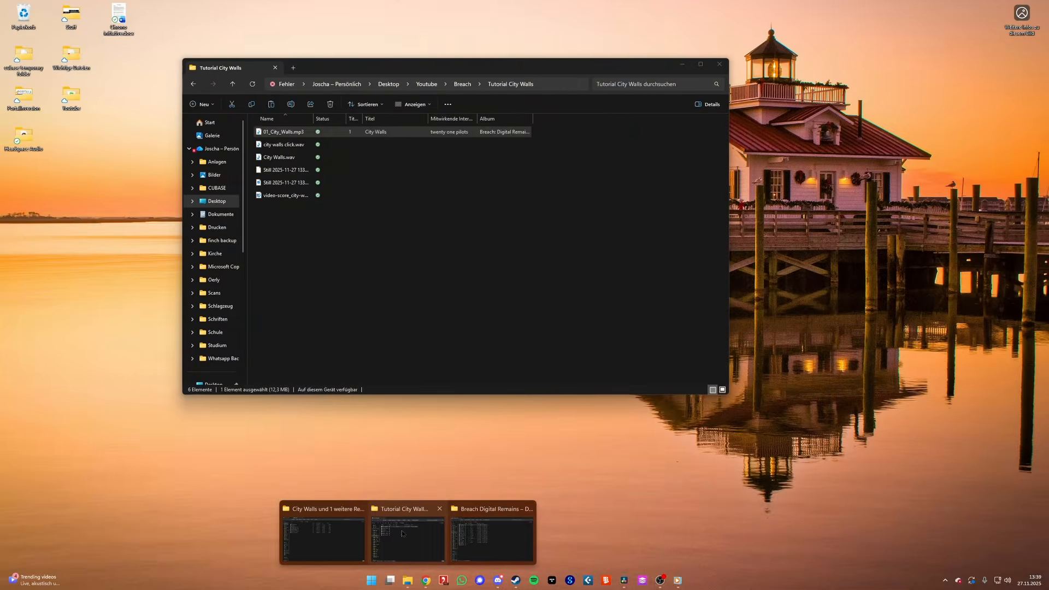
pyautogui.click(405, 533)
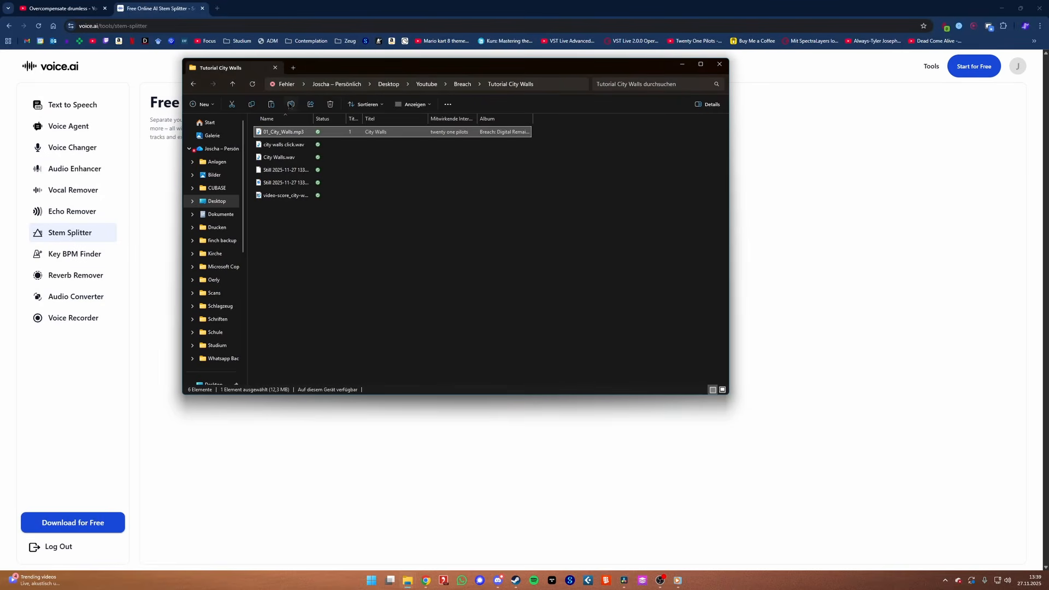
pyautogui.moveTo(312, 141); pyautogui.dragTo(837, 247)
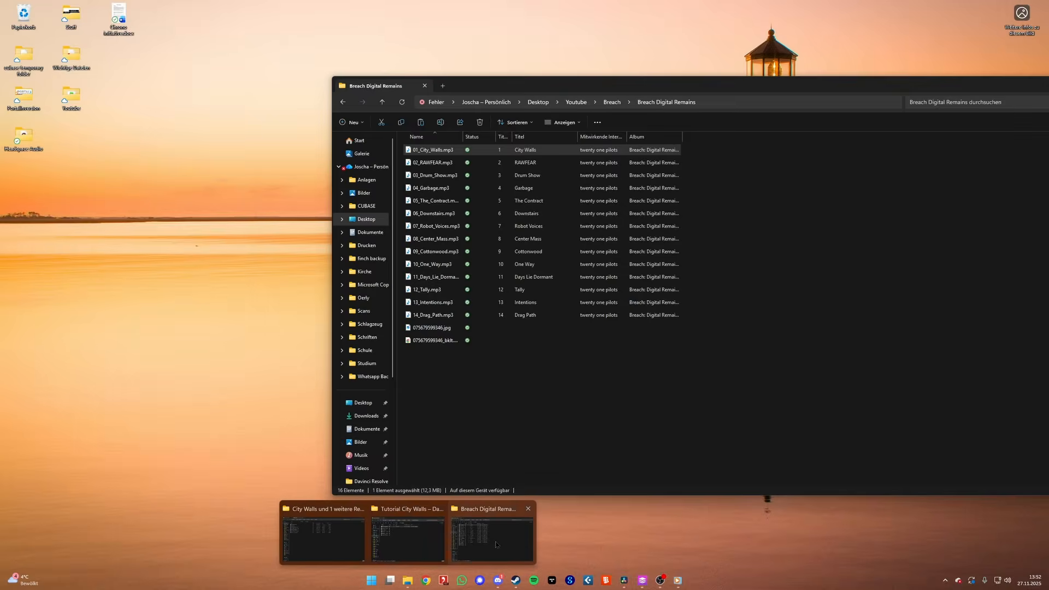
# Load 01_City_Walls.mp3 into SpectraLayers and unmix the song into Schlagzeug and Weitere layers at Hoch quality
pyautogui.click(495, 526)
pyautogui.moveTo(433, 150); pyautogui.dragTo(272, 158)
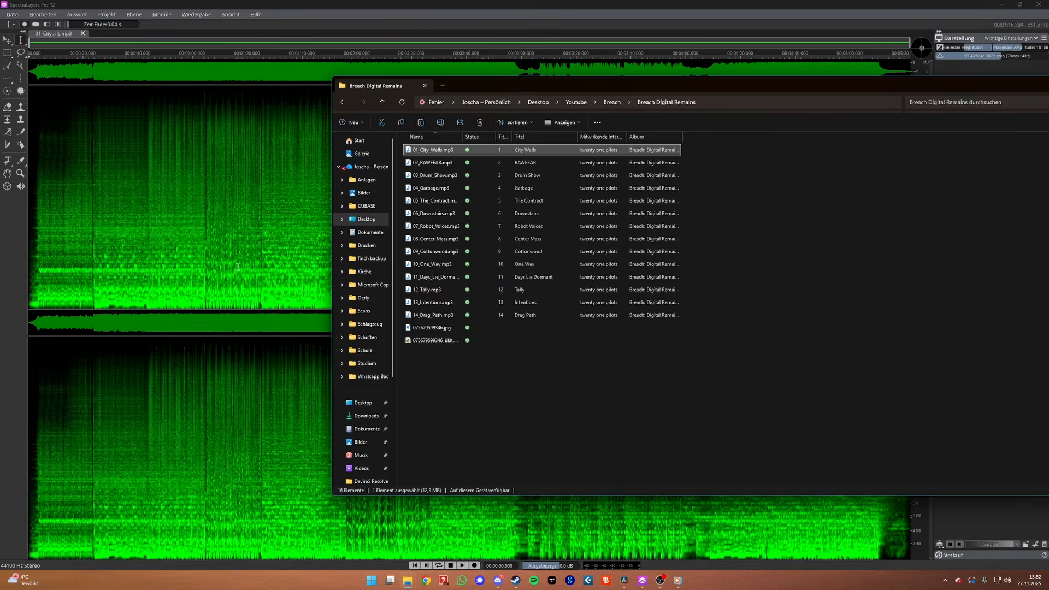
pyautogui.click(237, 264)
pyautogui.click(162, 14)
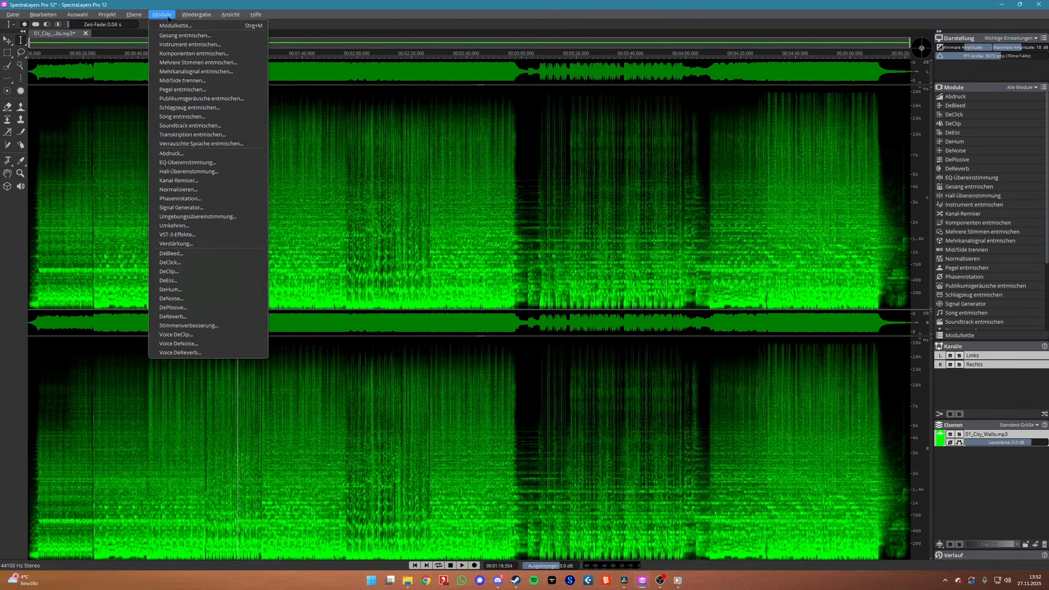
pyautogui.click(186, 117)
pyautogui.click(575, 352)
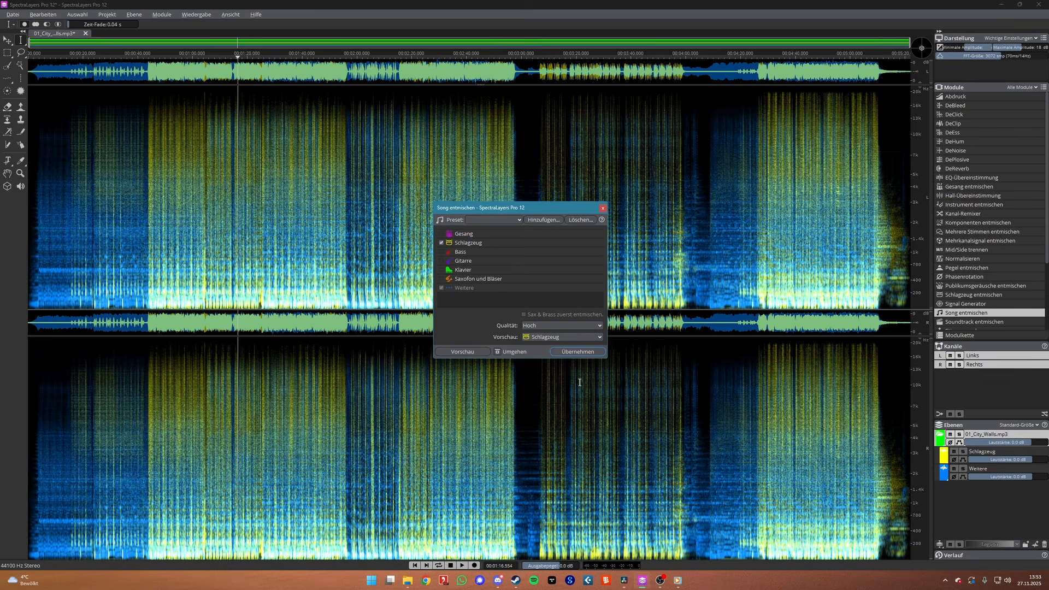
pyautogui.click(603, 208)
# Mute the Schlagzeug layer and export the remaining audio as DRUMLESS 01_City_Walls.wav in a subfolder of Breach
pyautogui.click(954, 451)
pyautogui.click(12, 15)
pyautogui.click(33, 90)
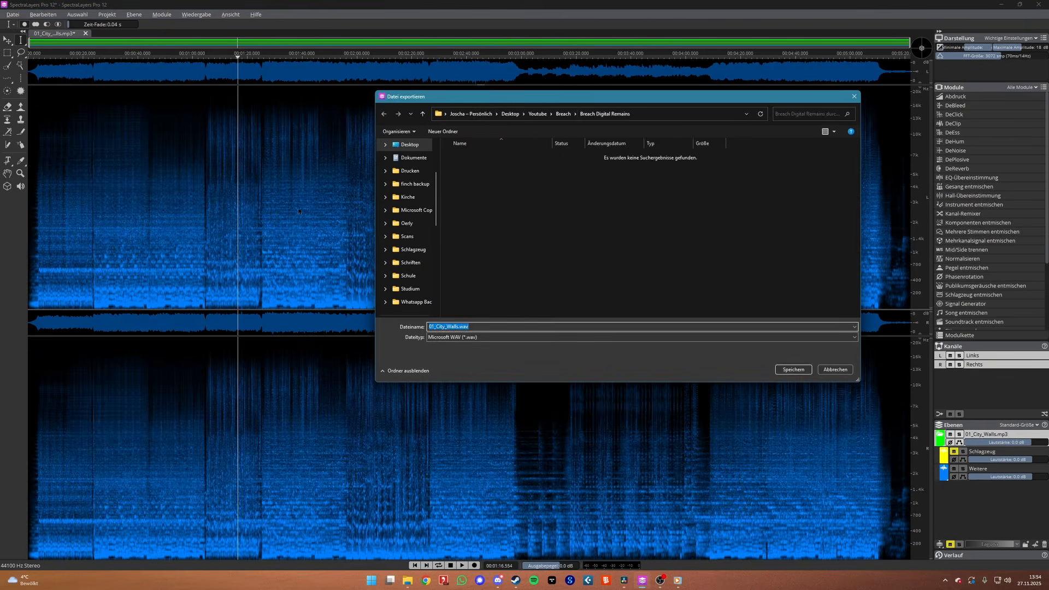
pyautogui.click(564, 113)
pyautogui.scroll(-2, 493, 306)
pyautogui.click(492, 316)
pyautogui.doubleClick(493, 316)
pyautogui.click(429, 327)
pyautogui.click(429, 326)
pyautogui.write('DRUMLESS')
pyautogui.press('Return')
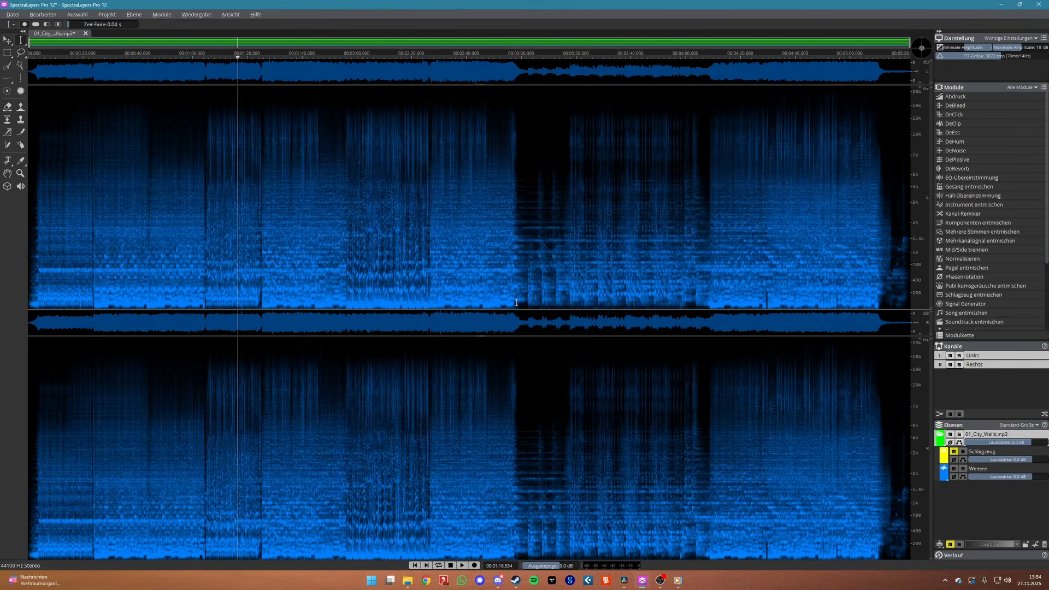
# Switch to DaVinci Resolve, add DRUMLESS 01_City_Walls.wav to Audio 4 and align its waveform with the song on Audio 2
pyautogui.click(1002, 4)
pyautogui.moveTo(296, 172); pyautogui.dragTo(295, 544)
pyautogui.scroll(8, 361, 514)
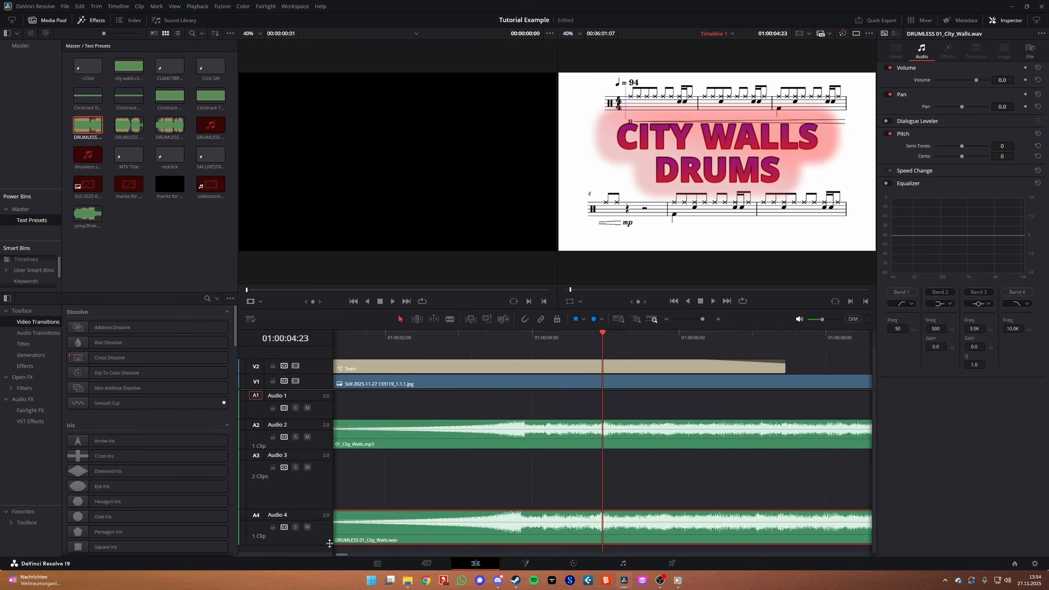
pyautogui.hotkey('shift', 'Left')
pyautogui.scroll(5, 556, 541)
pyautogui.click(556, 337)
pyautogui.moveTo(528, 525); pyautogui.dragTo(558, 525)
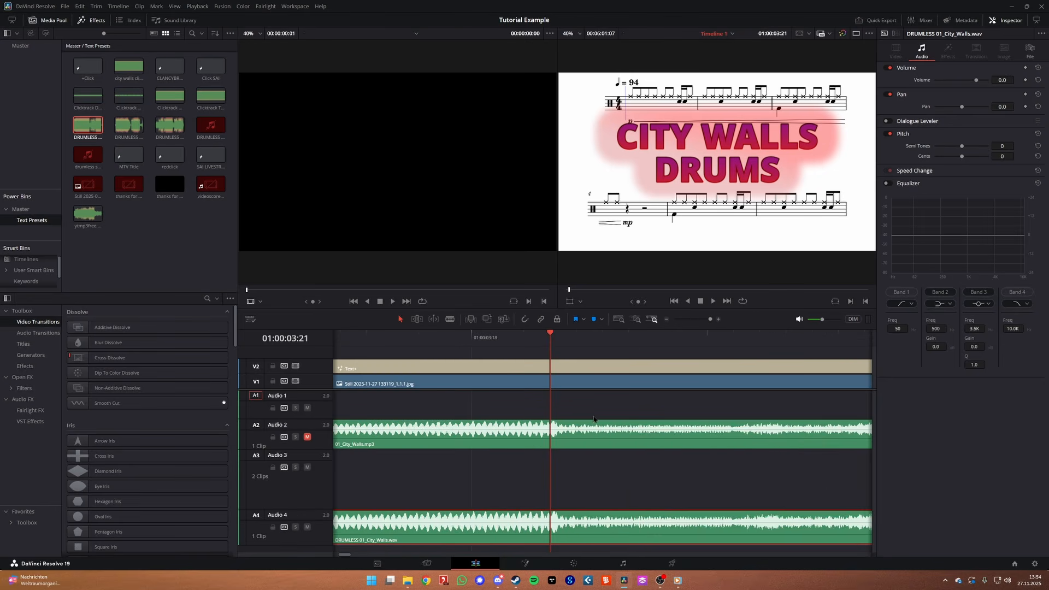
# Set the volume of the second city walls click.wav clip on Audio 3 to 0 and play the timeline from about 01:00:20
pyautogui.scroll(-8, 594, 420)
pyautogui.click(552, 481)
pyautogui.doubleClick(1002, 80)
pyautogui.write('0')
pyautogui.press('Return')
pyautogui.click(529, 338)
pyautogui.press('space')
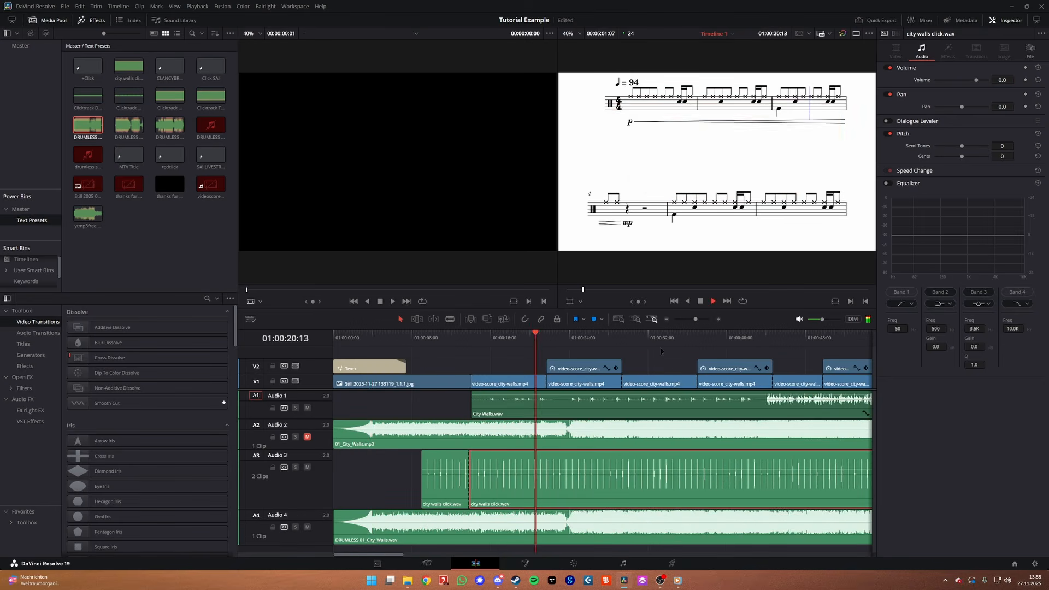
# Mute Audio 1 and play the timeline from its start to check the drumless mix
pyautogui.scroll(-8, 662, 352)
pyautogui.click(307, 408)
pyautogui.click(335, 338)
pyautogui.press('space')
# Change the opening title to CITY WALLS DRUMLESS and place the +Click title above it at the timeline start
pyautogui.click(337, 367)
pyautogui.click(901, 129)
pyautogui.write('LES')
pyautogui.click(89, 68)
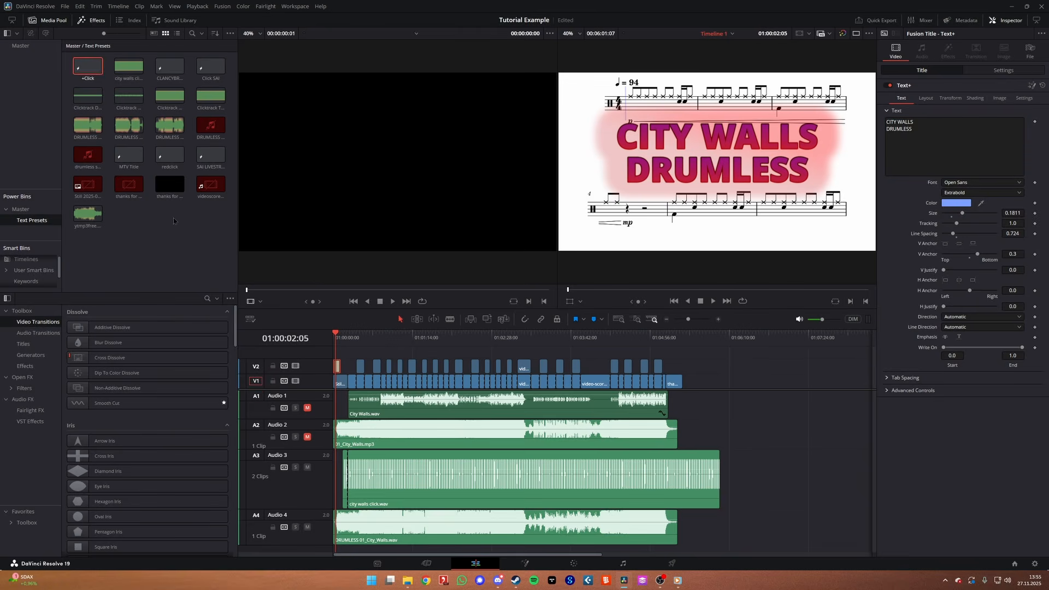
pyautogui.moveTo(350, 361); pyautogui.dragTo(337, 354)
pyautogui.scroll(8, 350, 382)
# Save the project and name the render file City Walls - Tutorial - Drumless
pyautogui.hotkey('ctrl', 's')
pyautogui.click(672, 564)
pyautogui.click(118, 92)
pyautogui.press('BackSpace')
pyautogui.write('less')
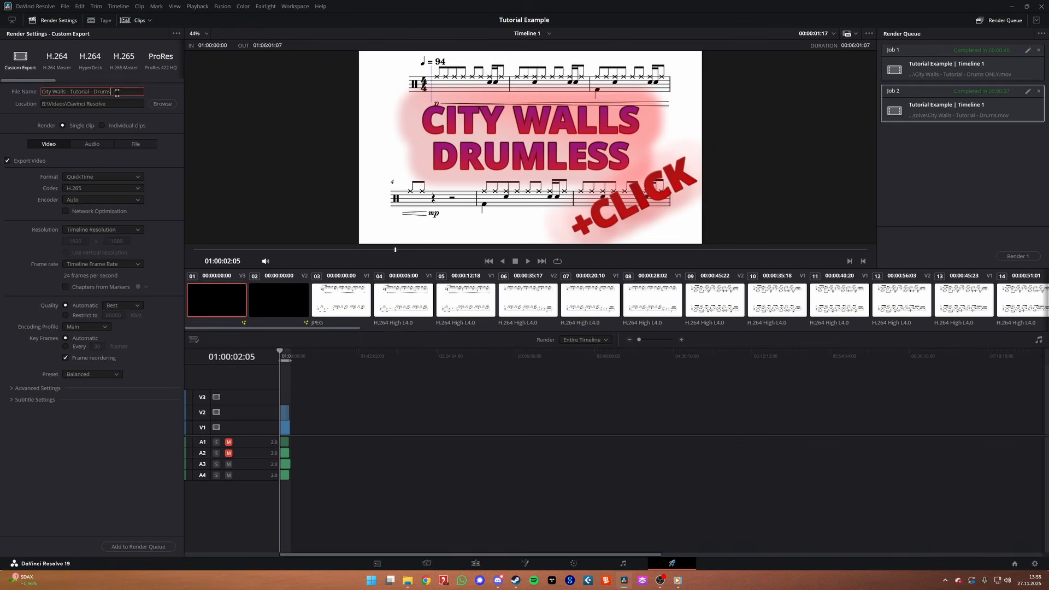
# Queue and render the drumless version, and check the finished video at 00:47
pyautogui.click(138, 547)
pyautogui.click(1017, 256)
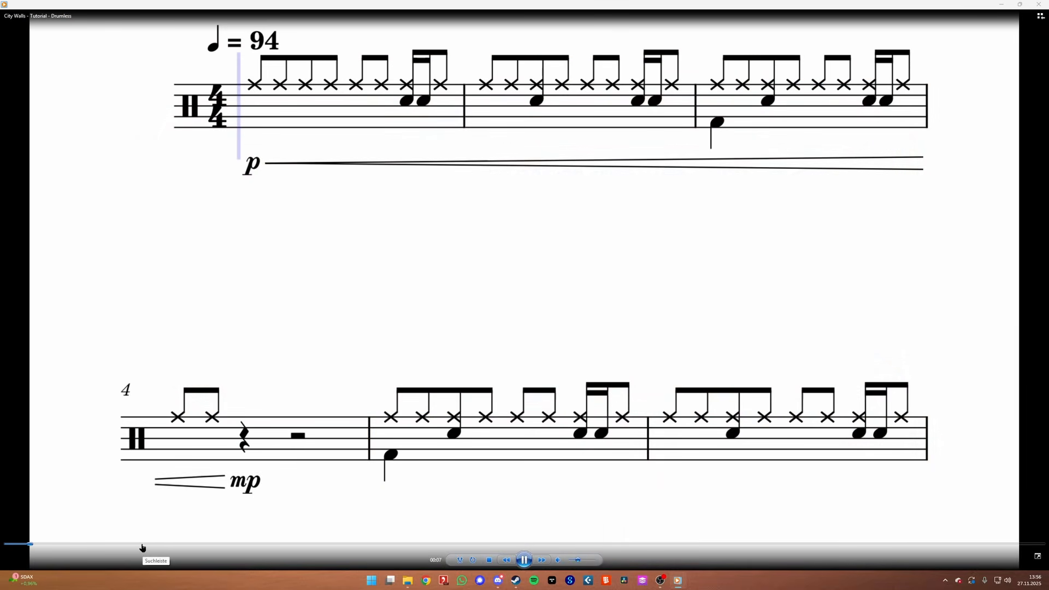
pyautogui.click(141, 546)
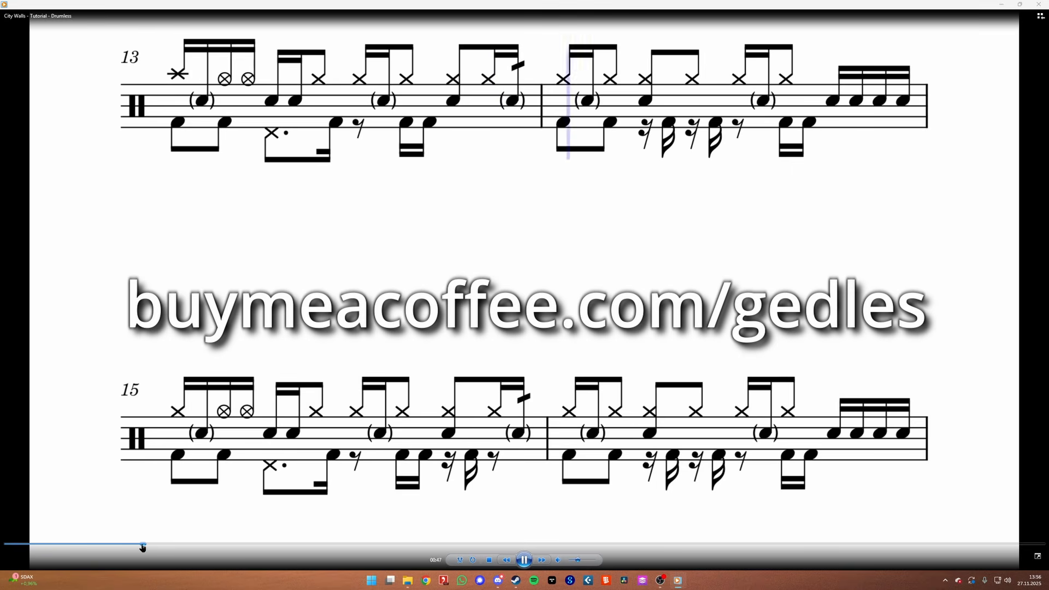